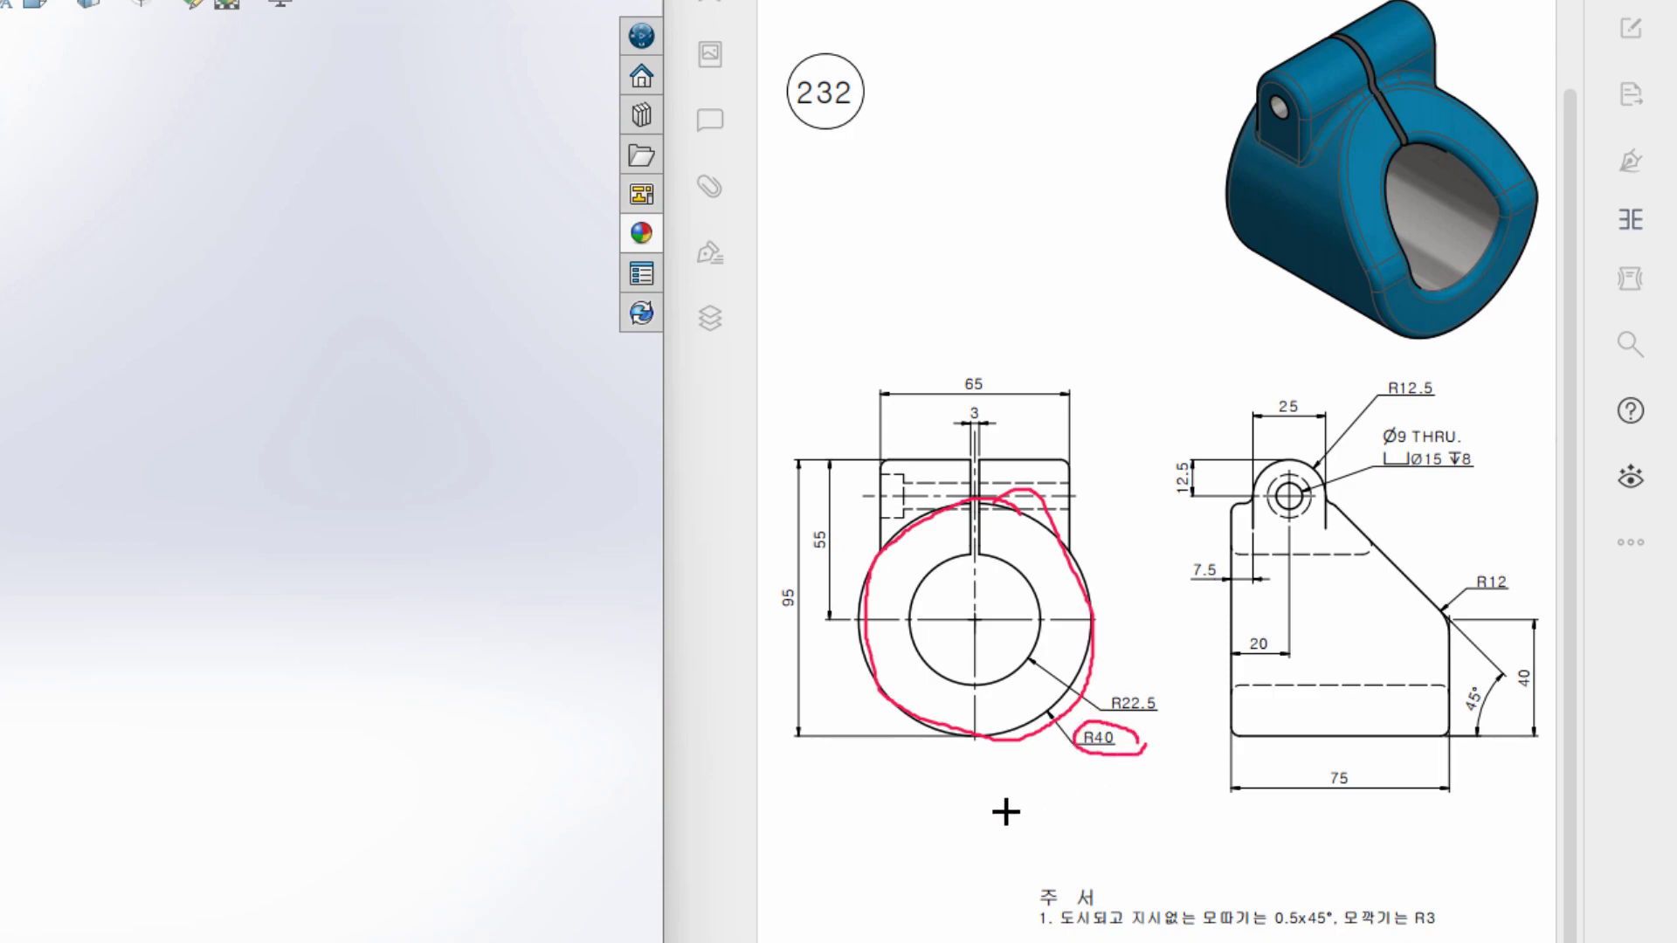
Examine drawing 232 for the outer cylinder's radius, overall length and offset to the lug centre, and the lug's rounded top profile.
mouse_move(1372, 766)
mouse_down()
mouse_move(1329, 783)
mouse_move(1363, 772)
mouse_up()
mouse_move(1289, 538)
mouse_down()
mouse_move(1290, 705)
mouse_move(1238, 691)
mouse_move(1263, 698)
mouse_move(1240, 622)
mouse_move(1463, 661)
mouse_move(1442, 685)
mouse_up()
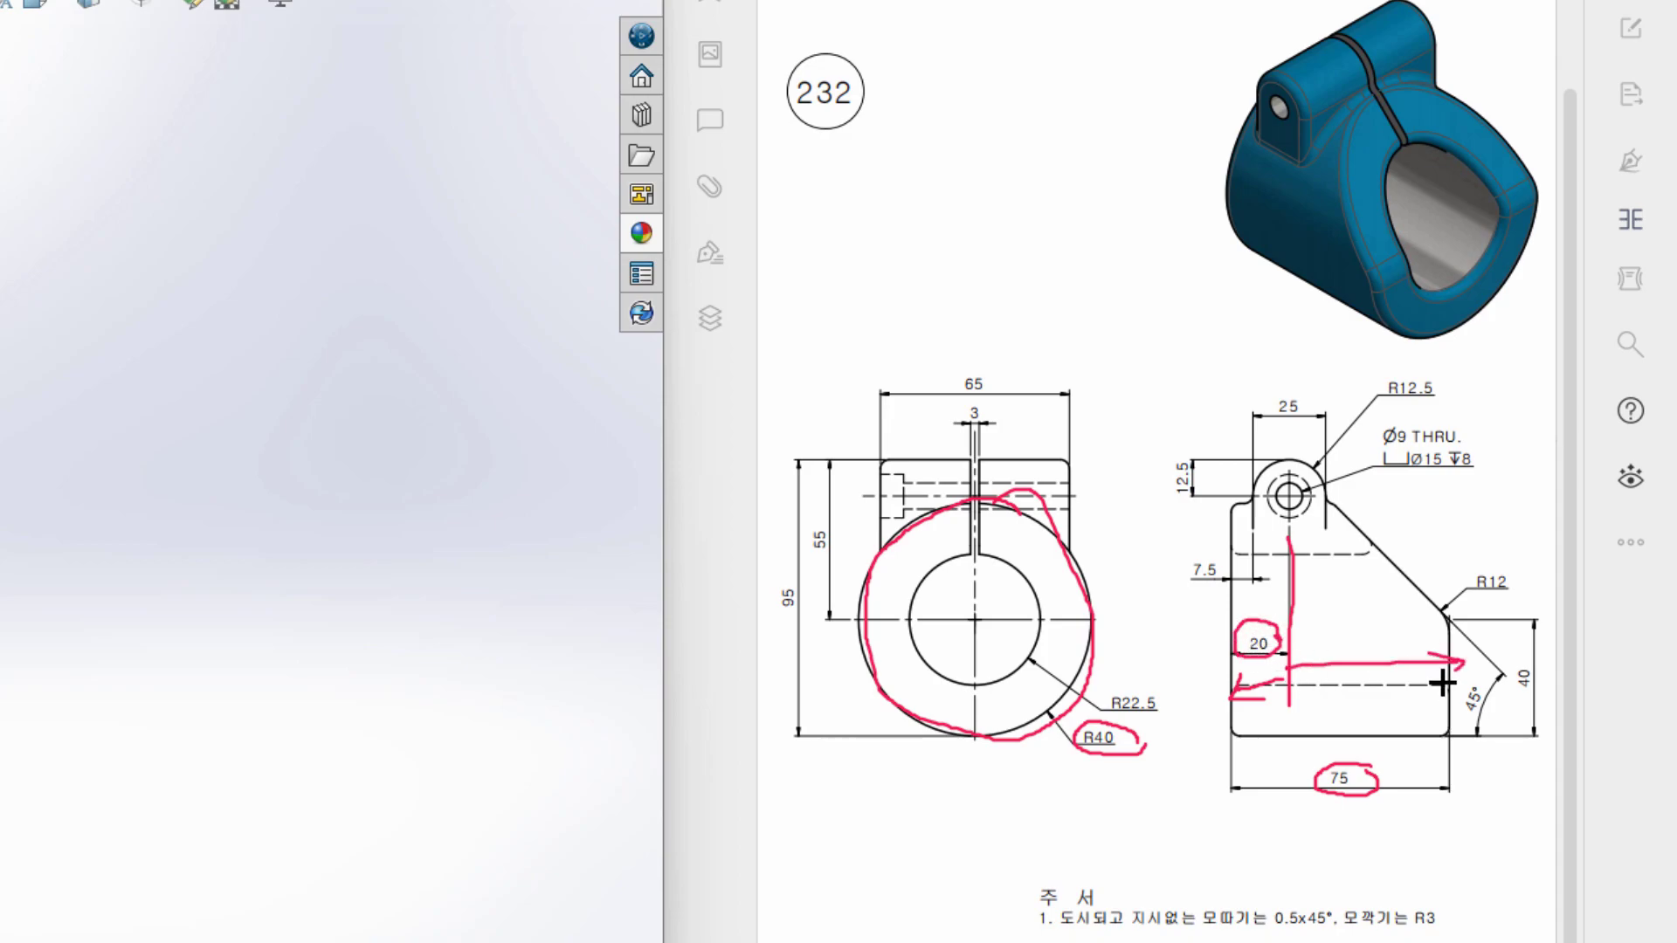
drag(1380, 781, 1323, 772)
drag(1227, 635, 1280, 653)
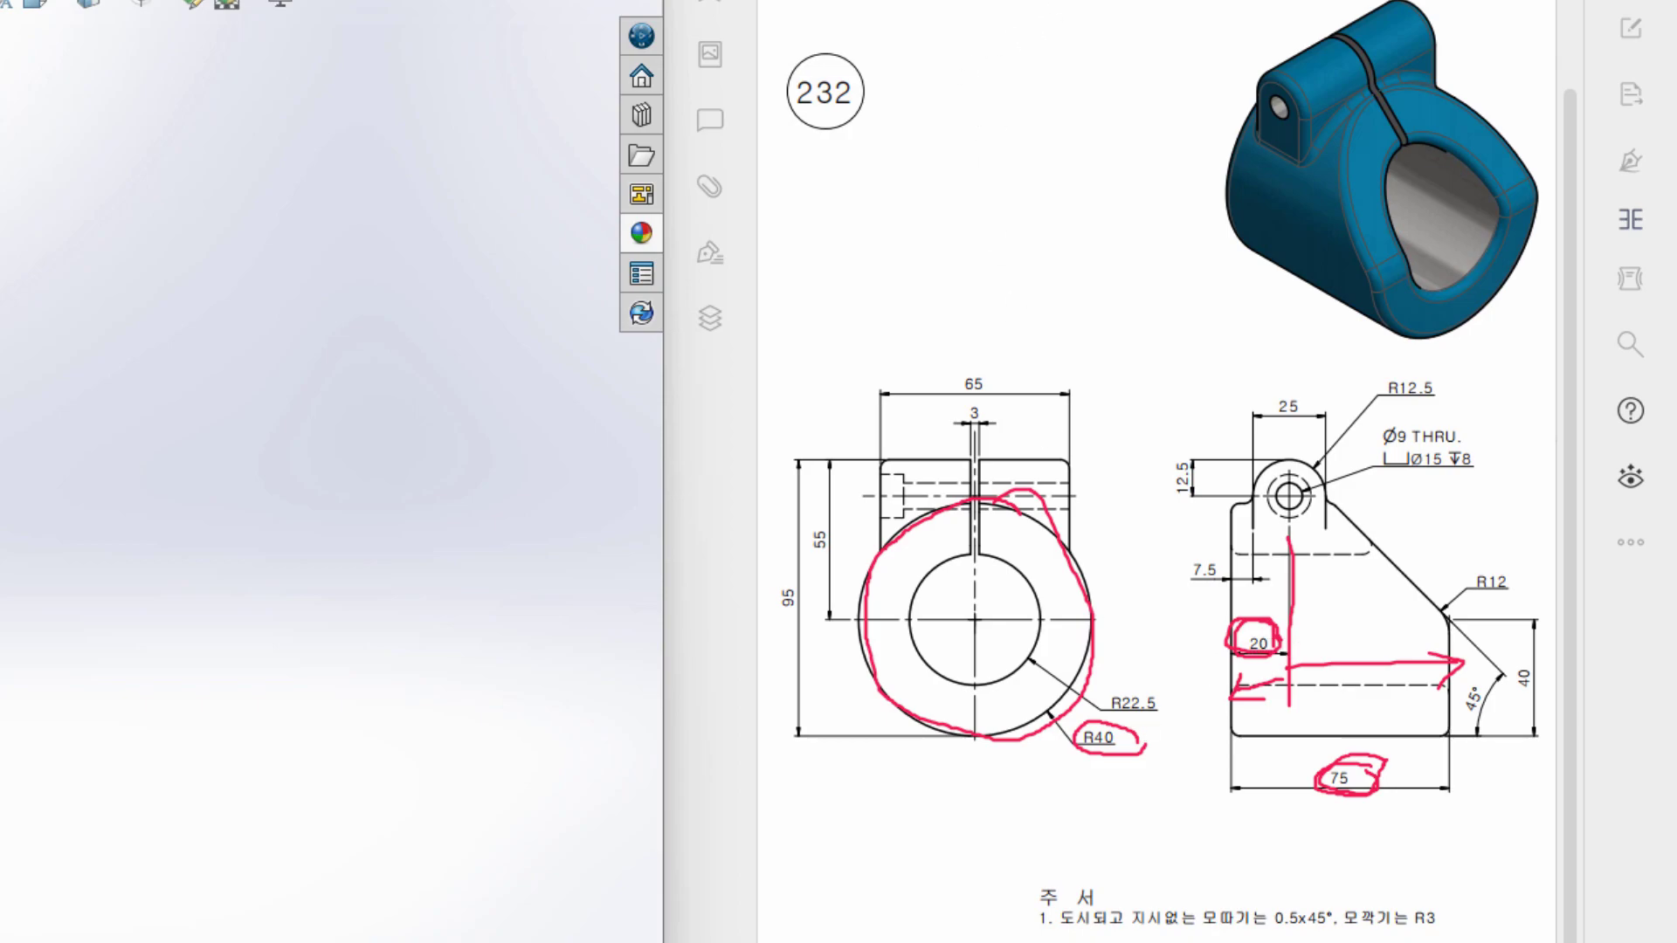
key(e)
mouse_move(1253, 516)
mouse_down()
mouse_move(1271, 467)
mouse_move(1306, 476)
mouse_move(1319, 503)
mouse_up()
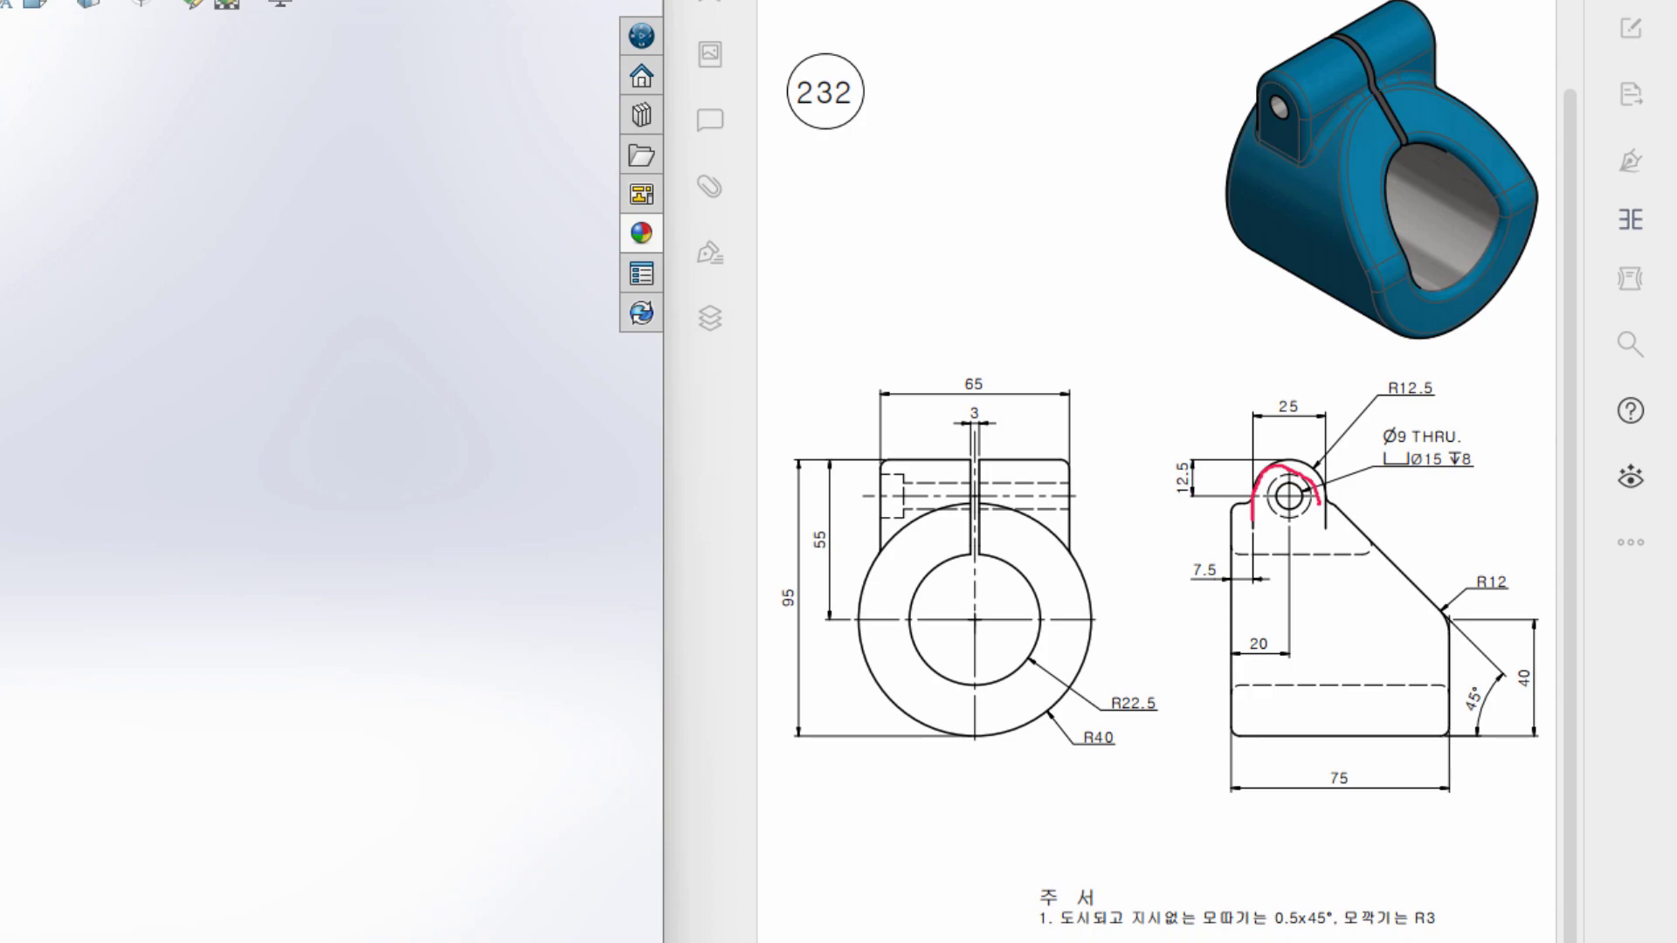
key(e)
Examine the clamping lug's height above the bore centre, its width in the front view and its thickness in the side view.
drag(976, 622, 978, 582)
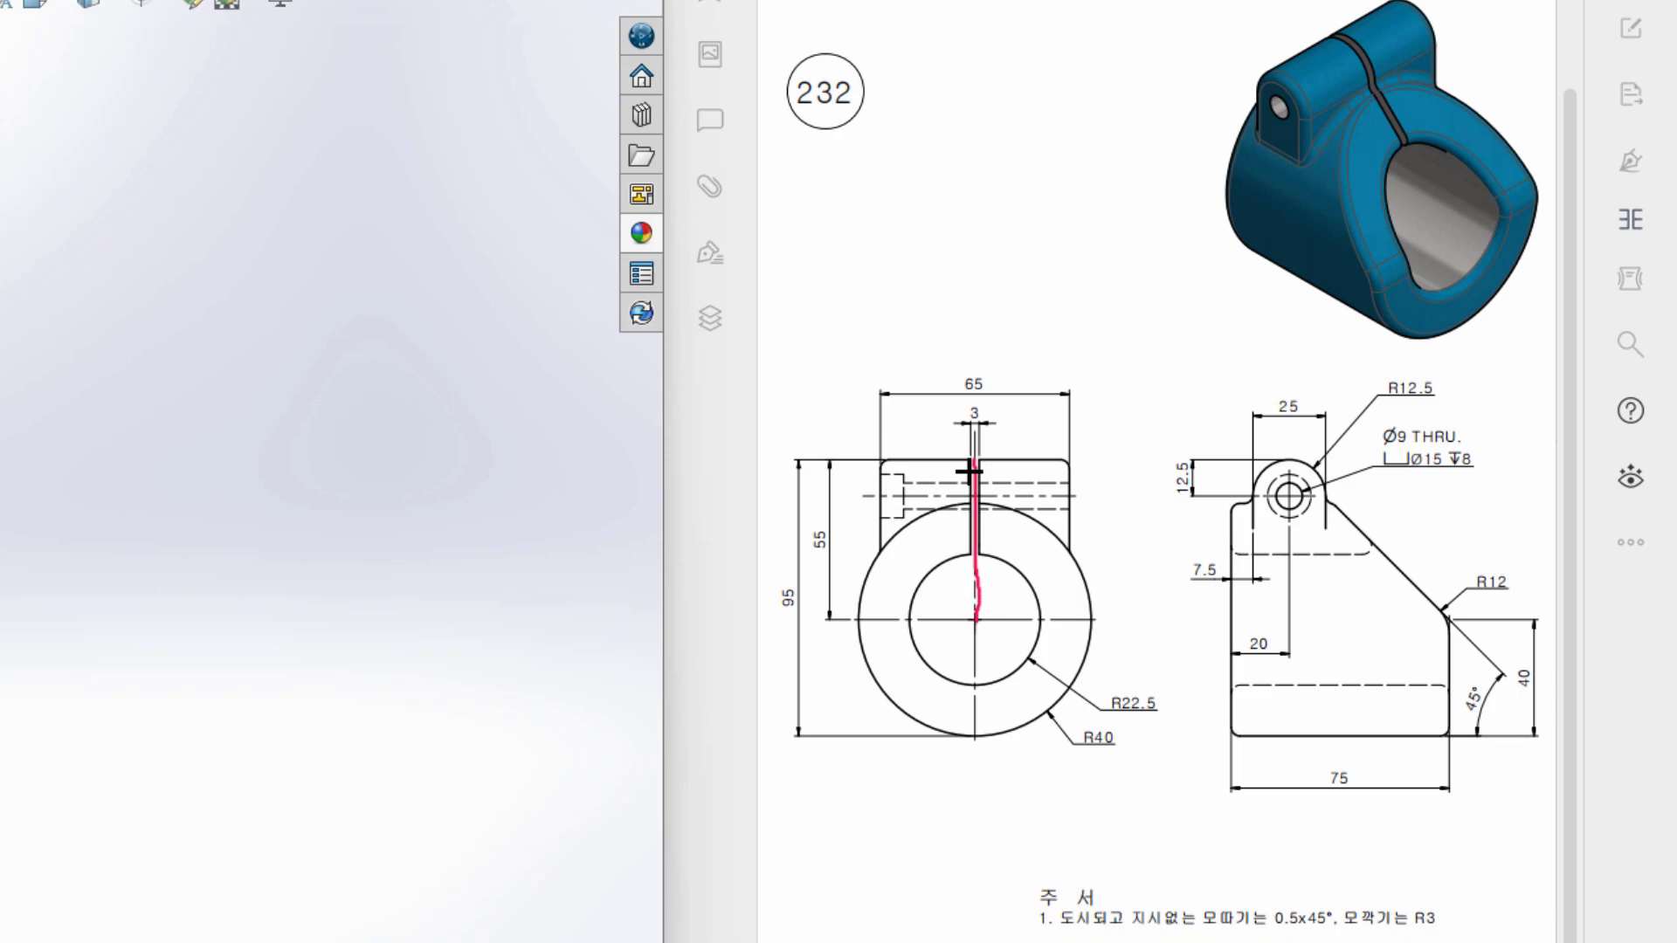
mouse_move(847, 552)
mouse_down()
mouse_move(846, 527)
mouse_move(804, 544)
mouse_move(843, 536)
mouse_up()
drag(879, 463, 884, 568)
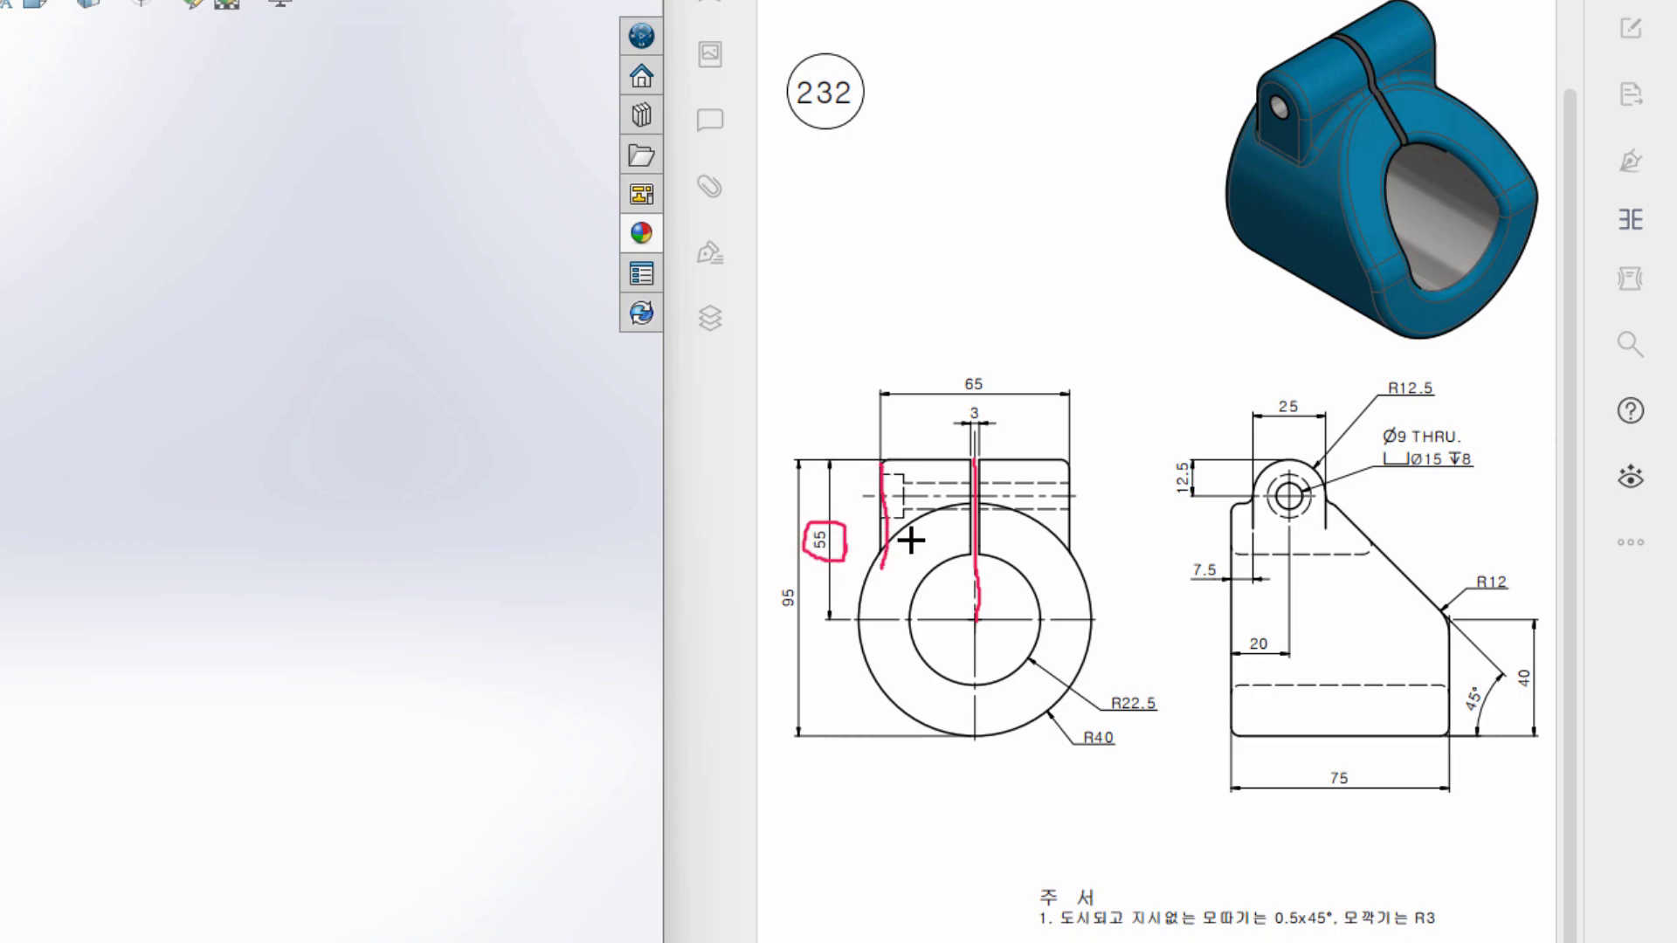
drag(1072, 456, 1070, 598)
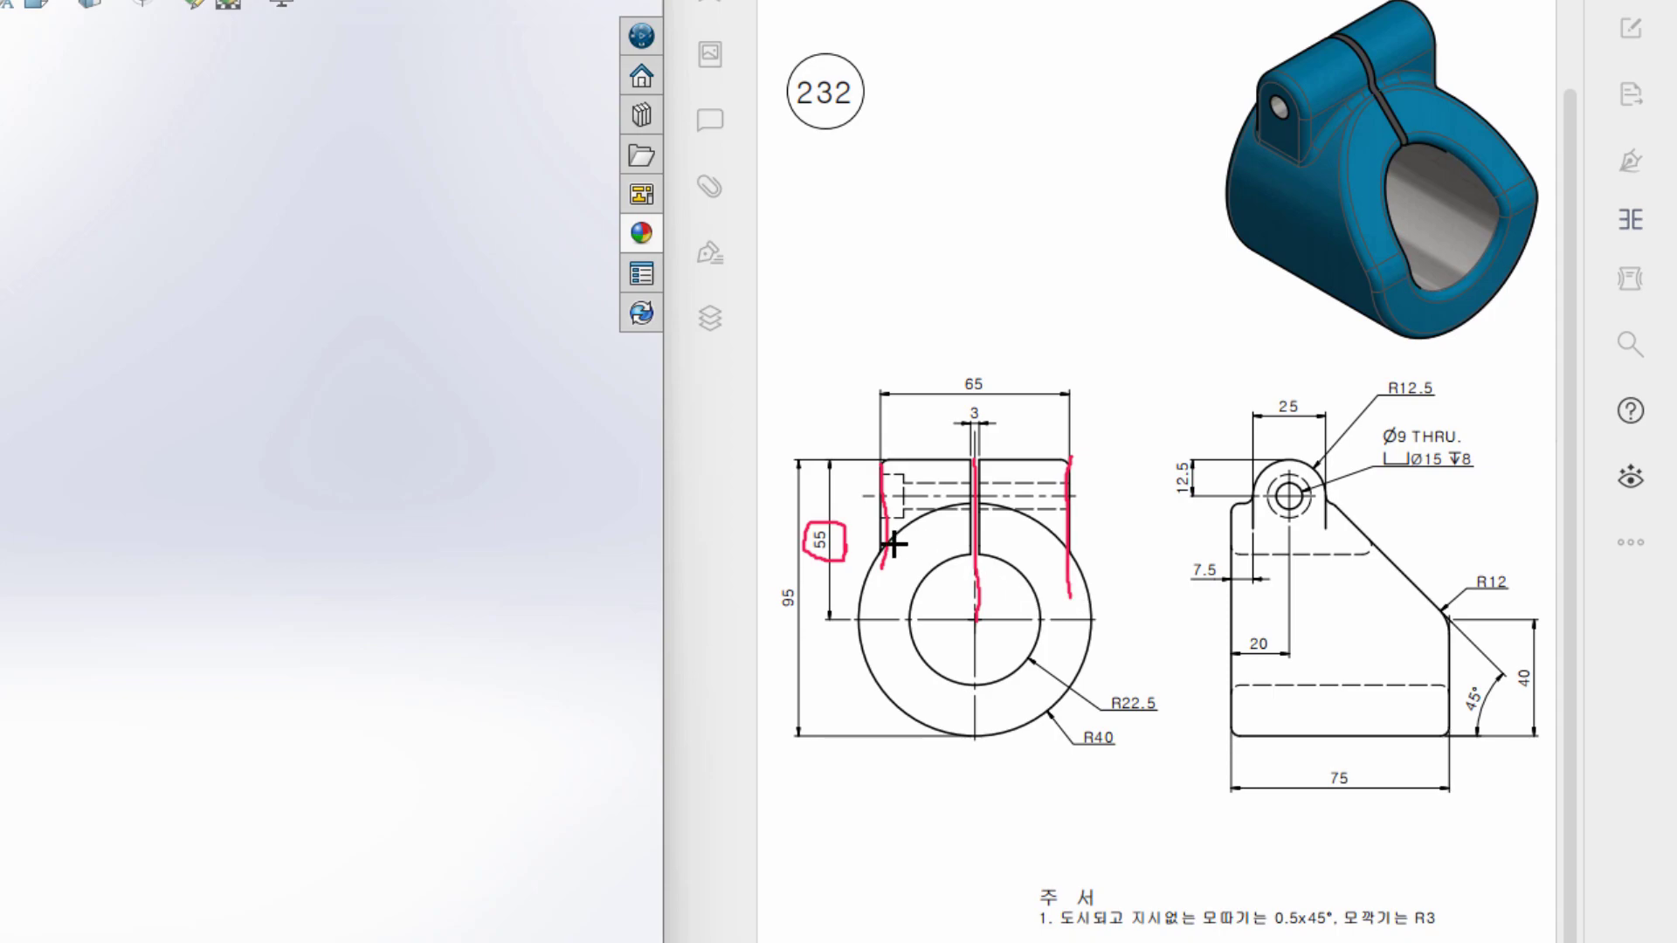
drag(883, 575, 885, 621)
mouse_move(1001, 374)
mouse_down()
mouse_move(954, 383)
mouse_move(1007, 395)
mouse_move(1001, 377)
mouse_up()
mouse_move(884, 474)
mouse_down()
mouse_move(909, 494)
mouse_move(1059, 517)
mouse_move(1071, 464)
mouse_up()
drag(881, 610, 1078, 598)
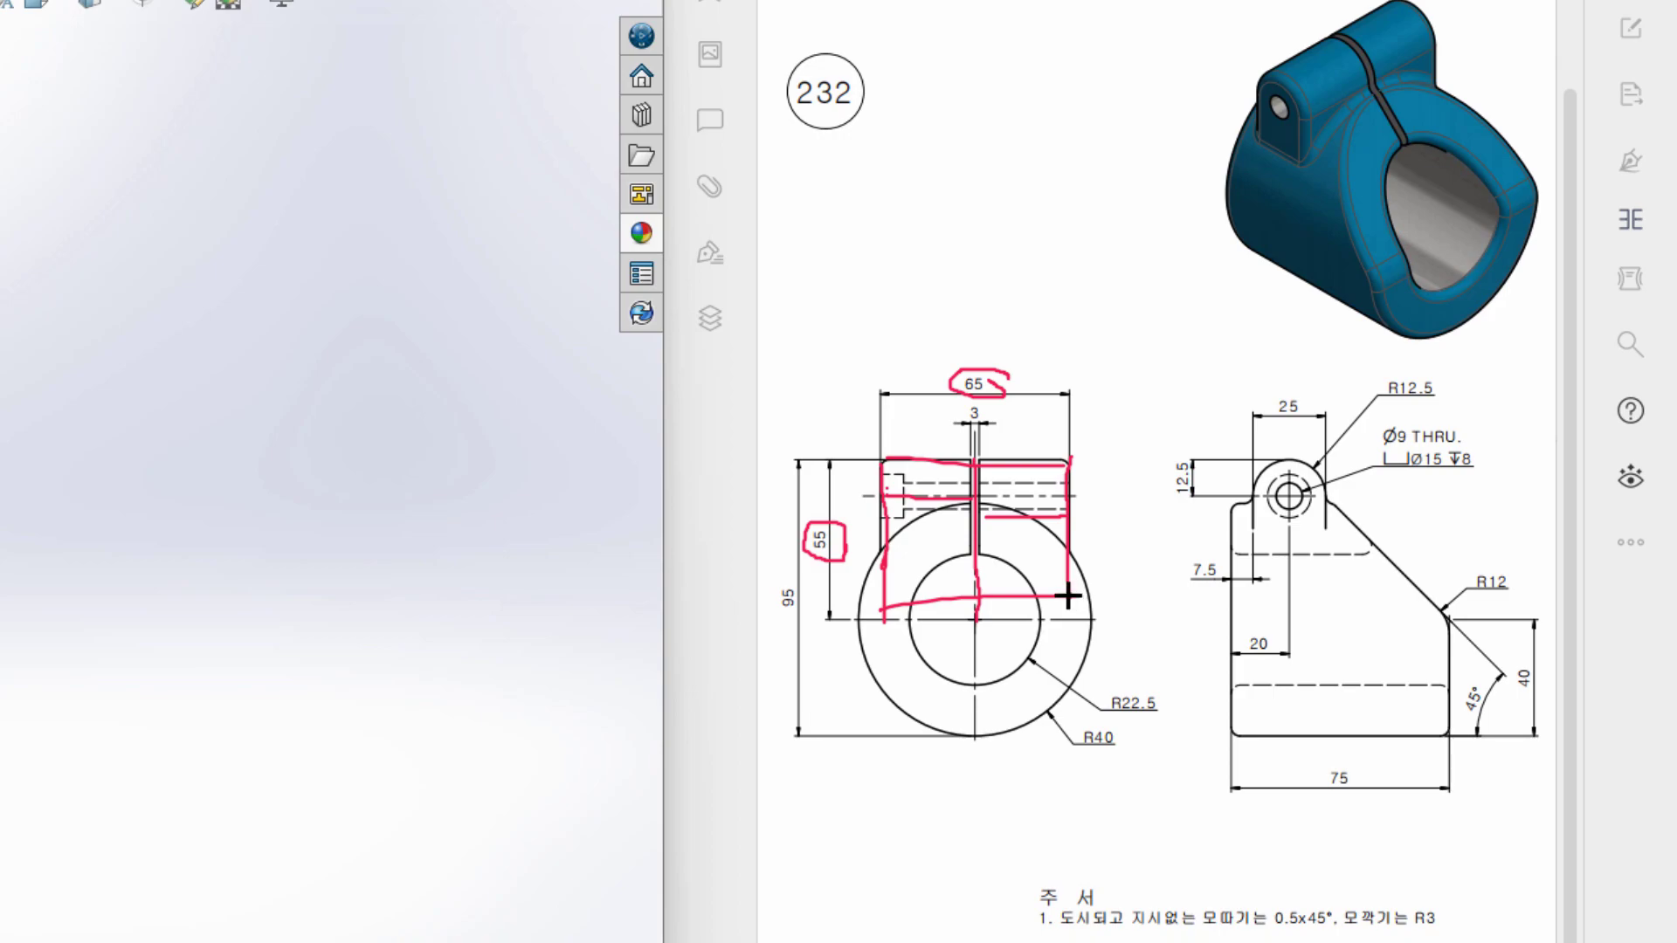
mouse_move(1319, 415)
mouse_down()
mouse_move(1288, 385)
mouse_move(1324, 407)
mouse_move(1311, 383)
mouse_up()
mouse_move(1251, 456)
mouse_down()
mouse_move(1335, 462)
mouse_move(1279, 472)
mouse_up()
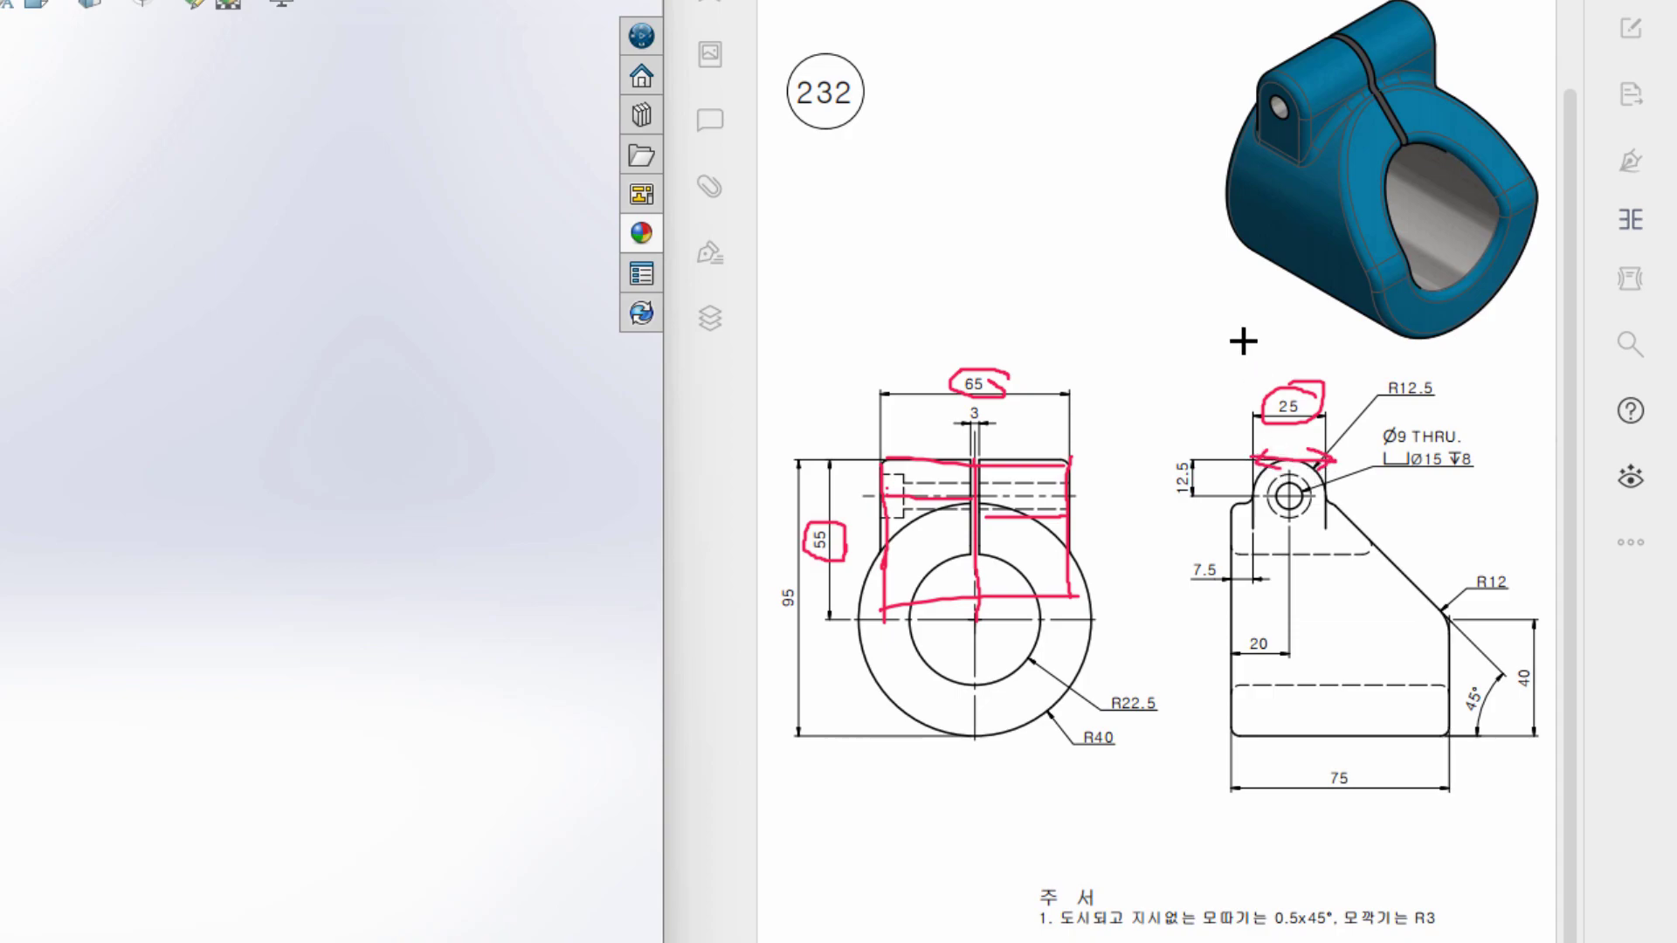
key(Escape)
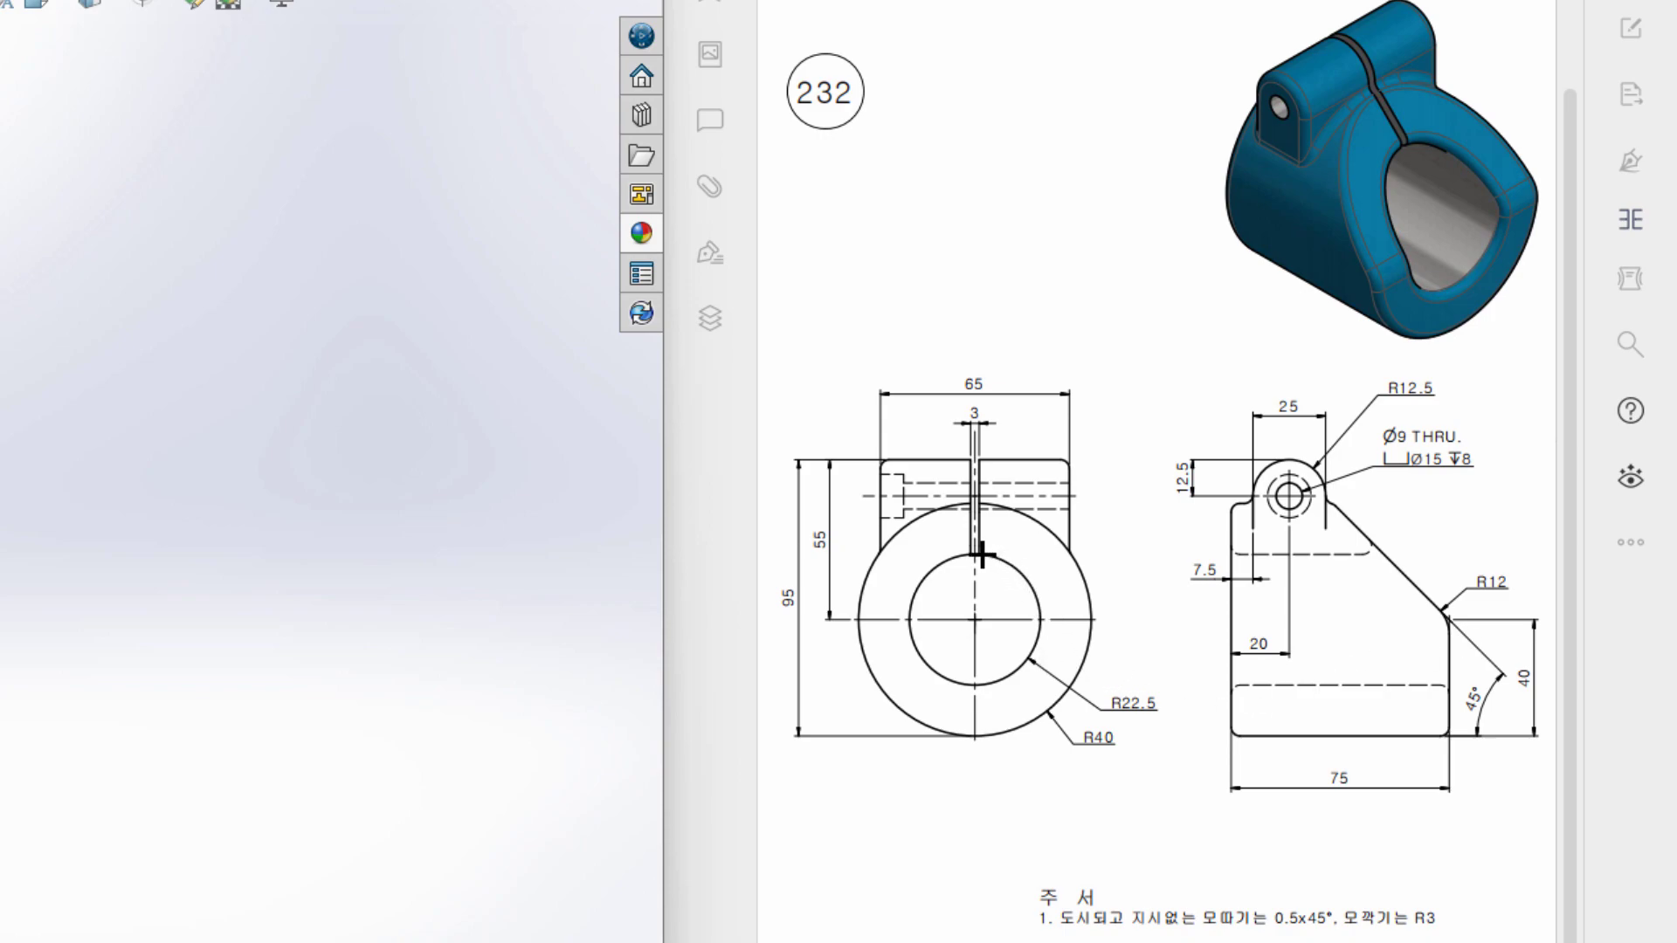
Examine the bore radius and the vertical slot's width, height and depth through the part in the front and side views.
mouse_move(993, 555)
mouse_down()
mouse_move(1039, 577)
mouse_move(1039, 655)
mouse_move(991, 686)
mouse_move(931, 684)
mouse_move(908, 622)
mouse_move(971, 552)
mouse_up()
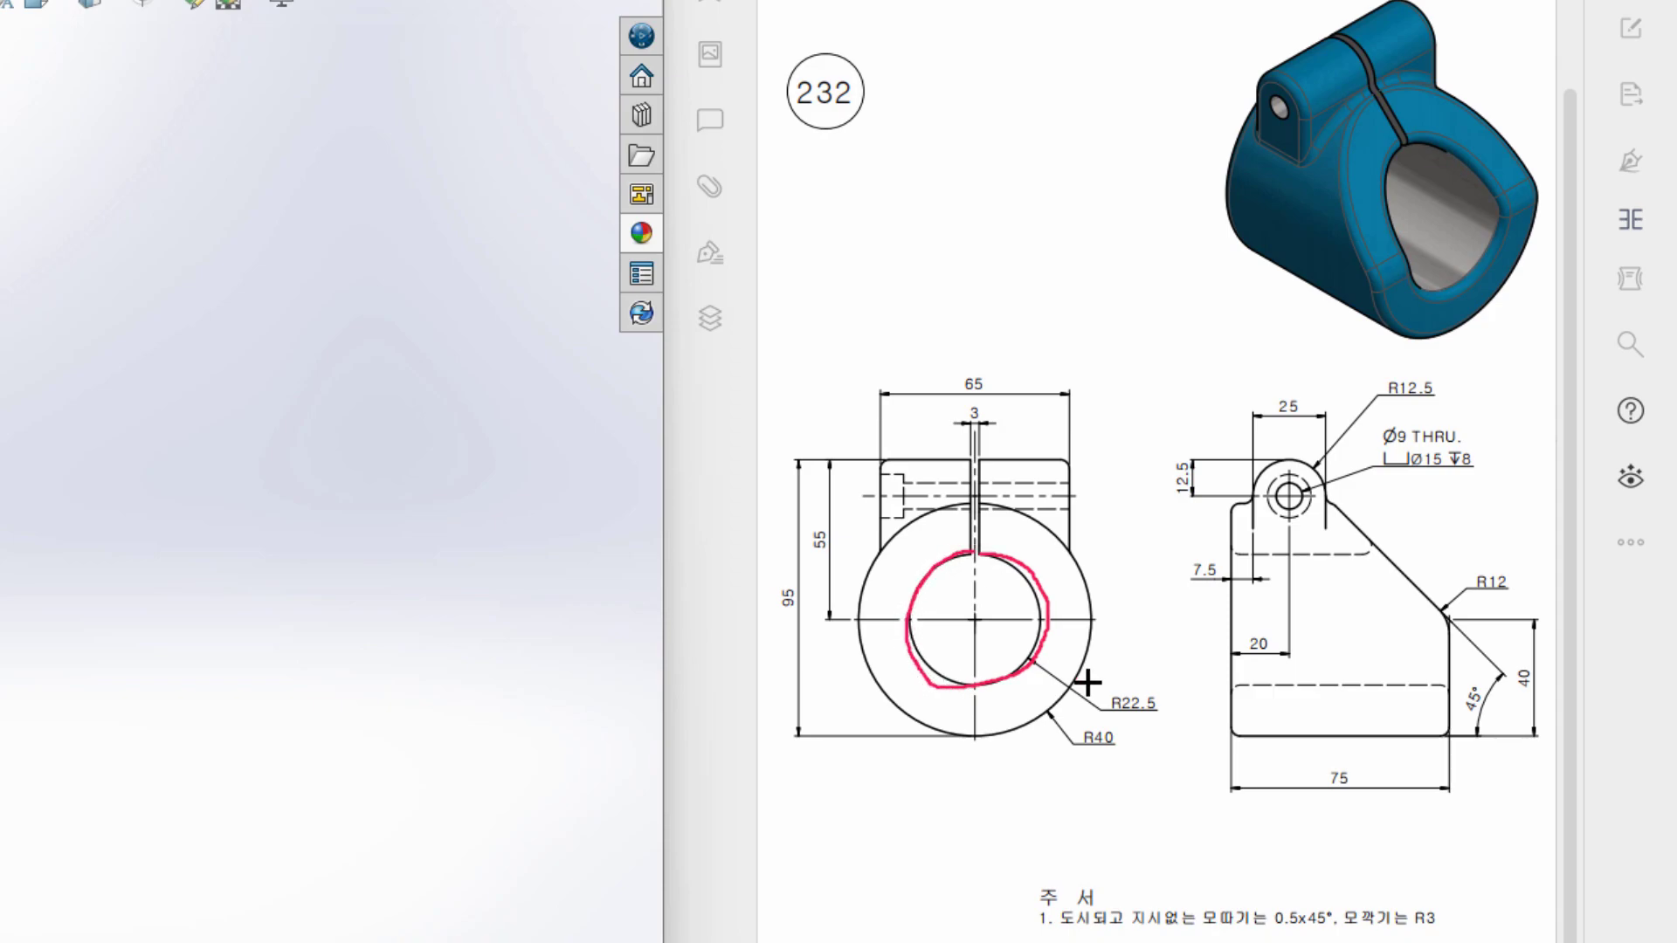
mouse_move(1156, 691)
mouse_down()
mouse_move(1092, 708)
mouse_move(1168, 703)
mouse_move(1155, 693)
mouse_up()
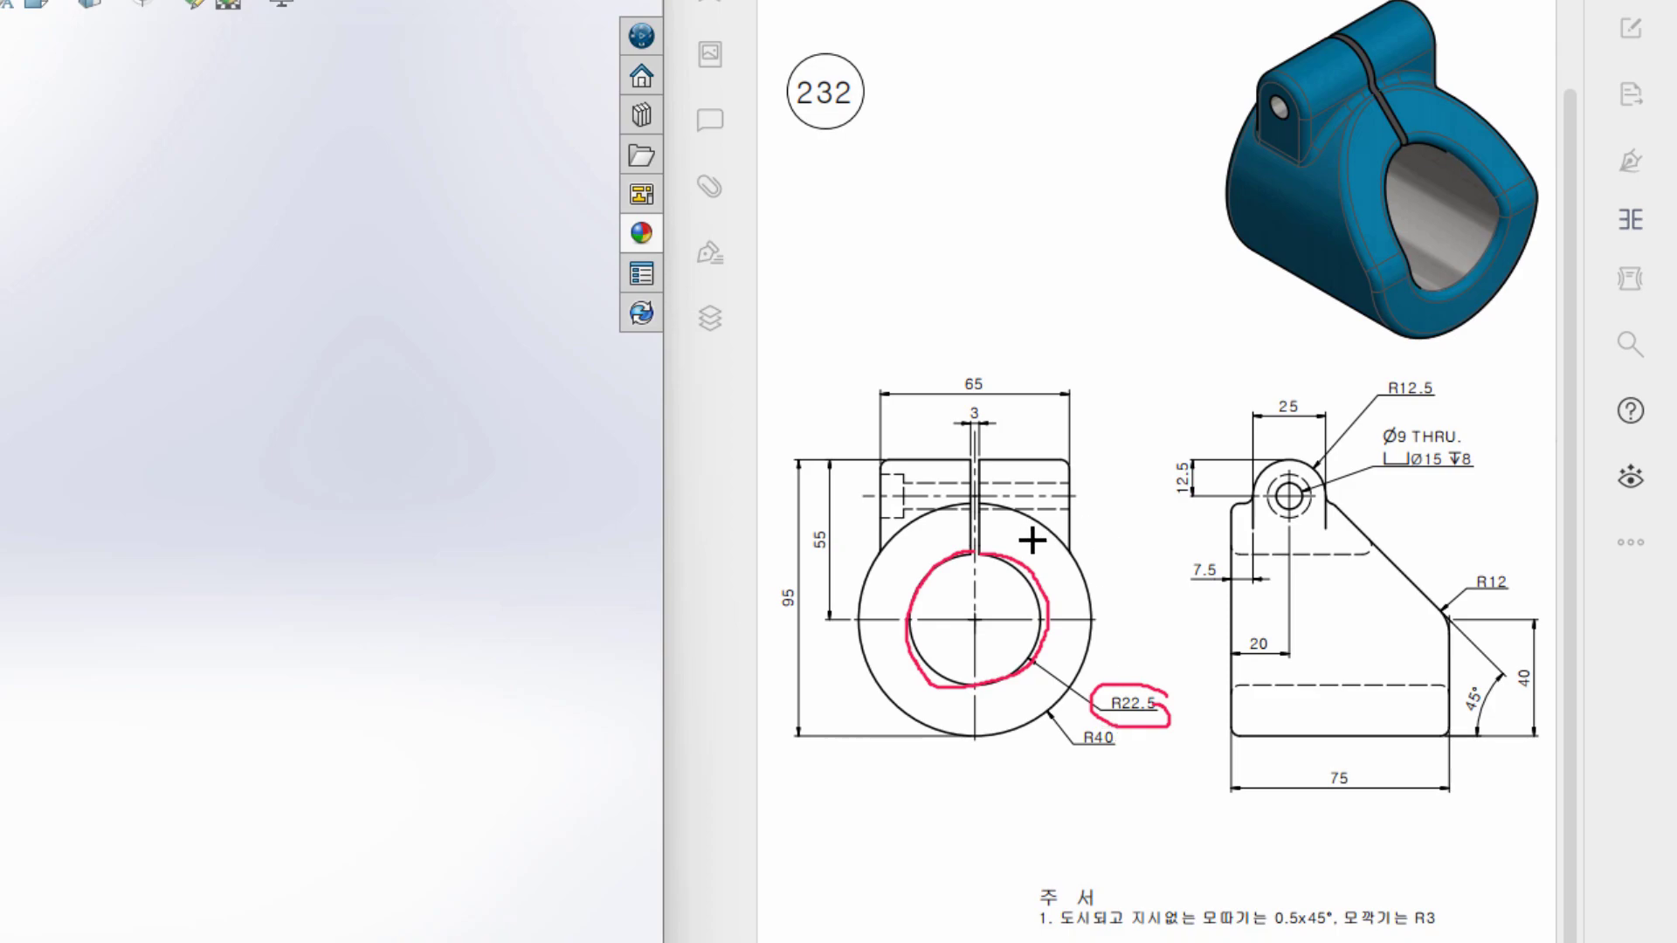
mouse_move(967, 546)
mouse_down()
mouse_move(969, 473)
mouse_move(990, 533)
mouse_move(979, 554)
mouse_up()
key(e)
mouse_move(988, 556)
mouse_down()
mouse_move(1015, 566)
mouse_move(1039, 633)
mouse_move(994, 692)
mouse_move(902, 616)
mouse_move(931, 570)
mouse_up()
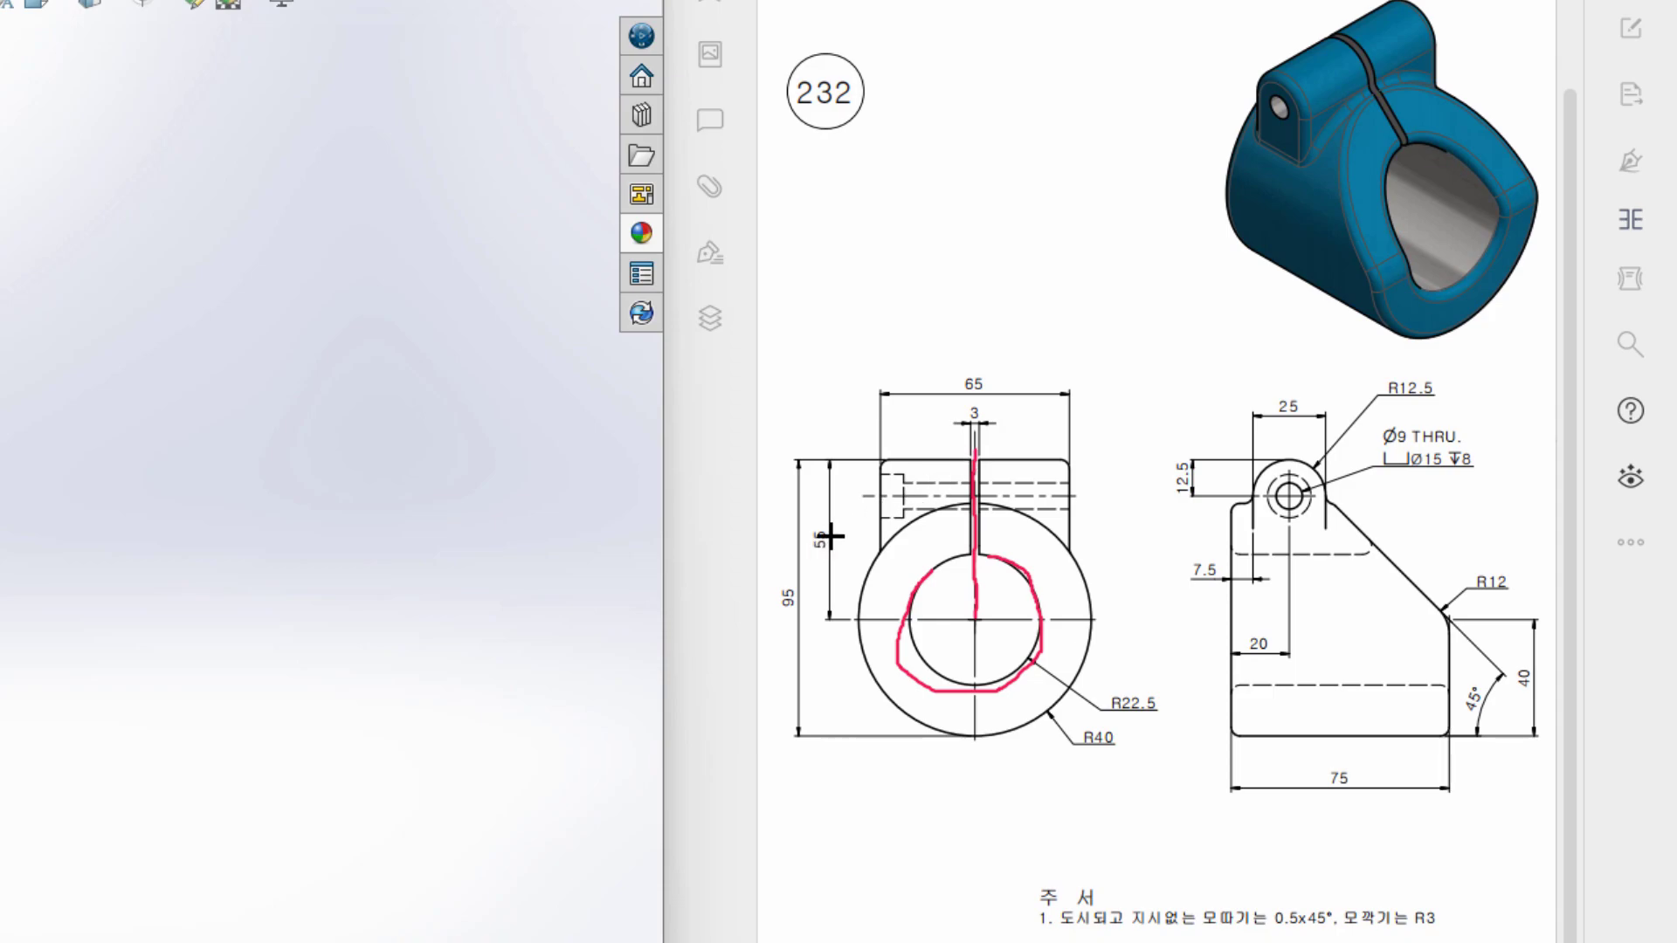
mouse_move(831, 527)
mouse_down()
mouse_move(823, 562)
mouse_move(831, 529)
mouse_up()
drag(966, 458, 962, 547)
drag(978, 458, 978, 547)
mouse_move(990, 424)
mouse_down()
mouse_move(954, 400)
mouse_move(964, 410)
mouse_up()
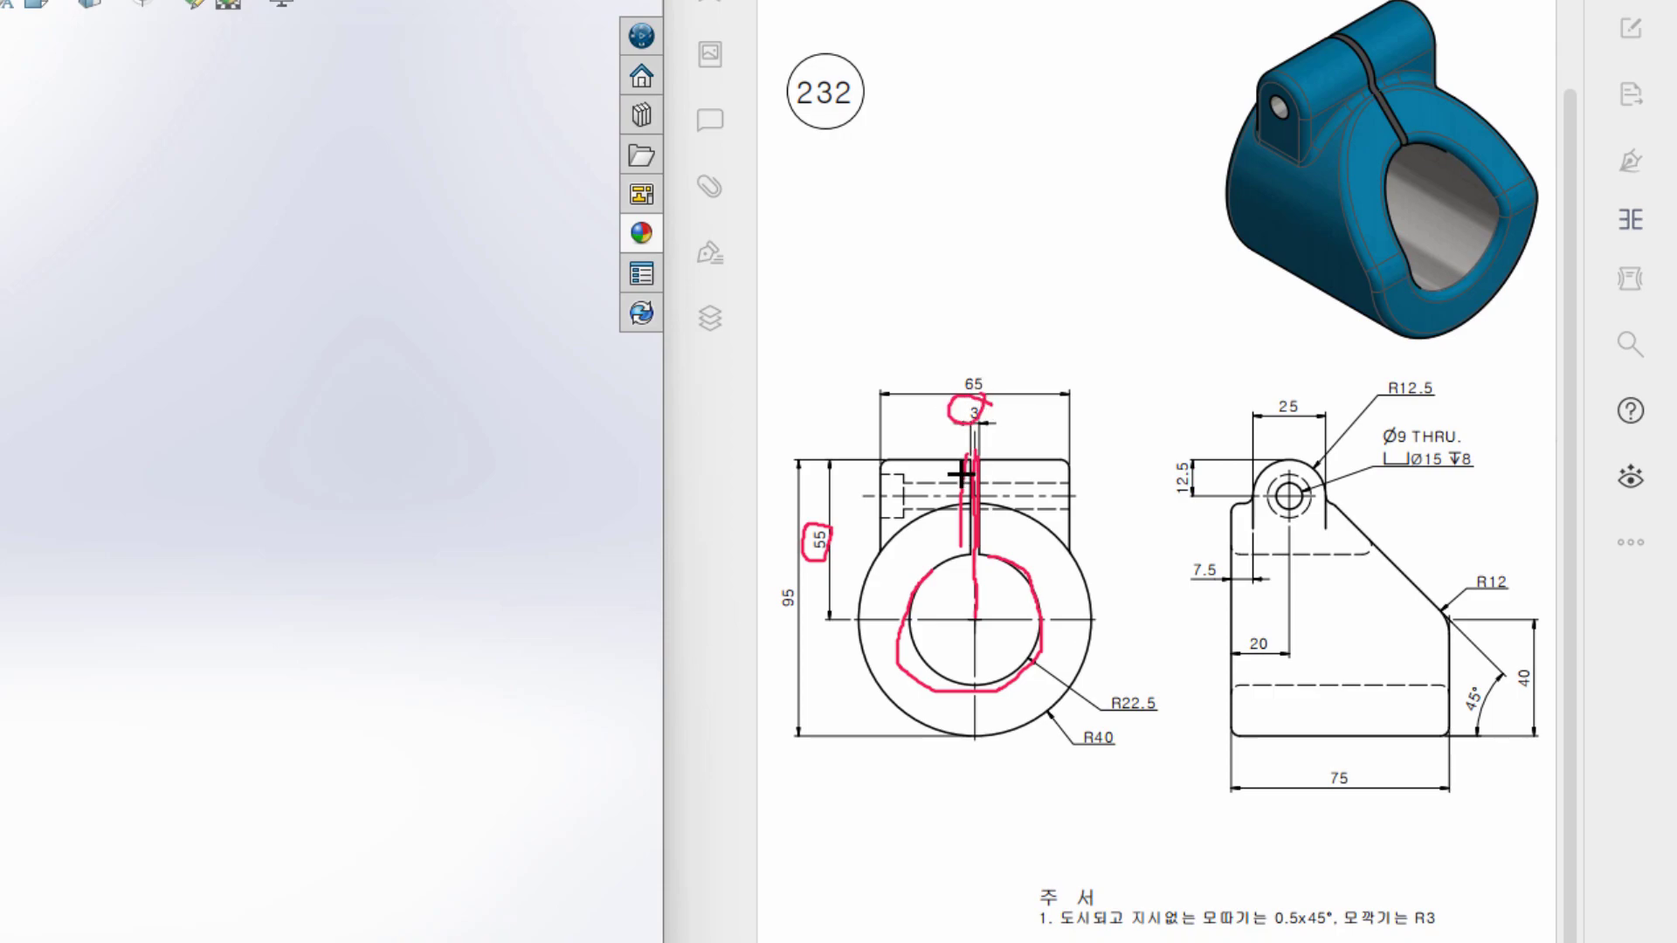
drag(966, 456, 990, 455)
mouse_move(982, 589)
mouse_down()
mouse_move(993, 574)
mouse_move(968, 605)
mouse_up()
mouse_move(1445, 623)
mouse_down()
mouse_move(1216, 630)
mouse_move(1255, 657)
mouse_up()
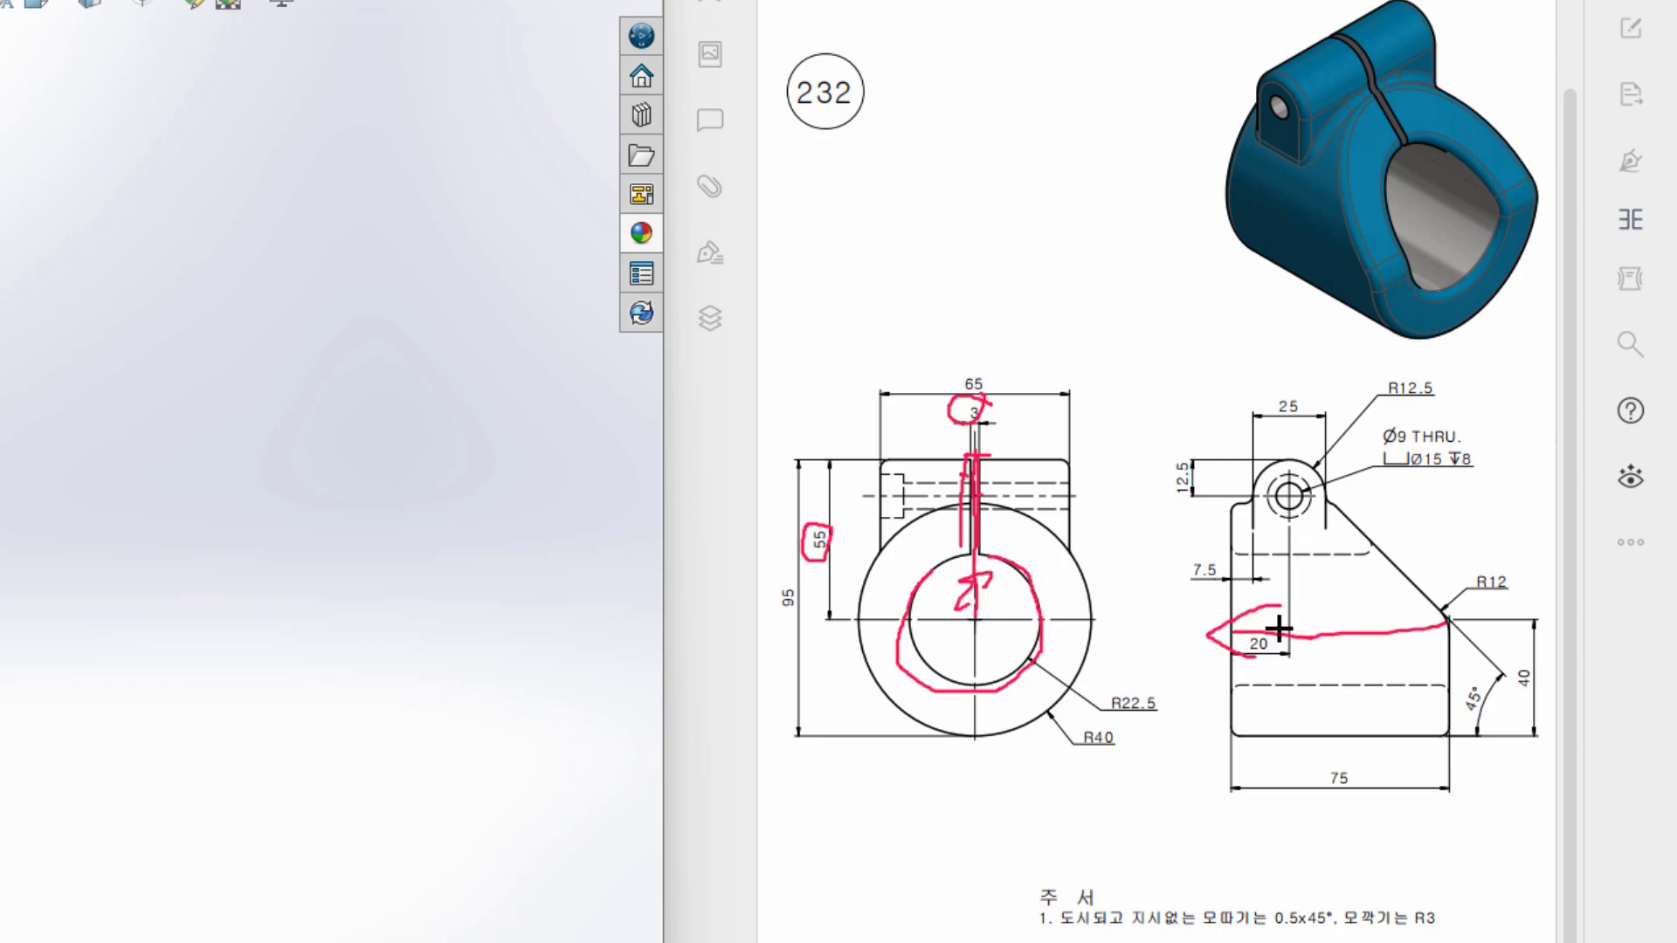
key(Escape)
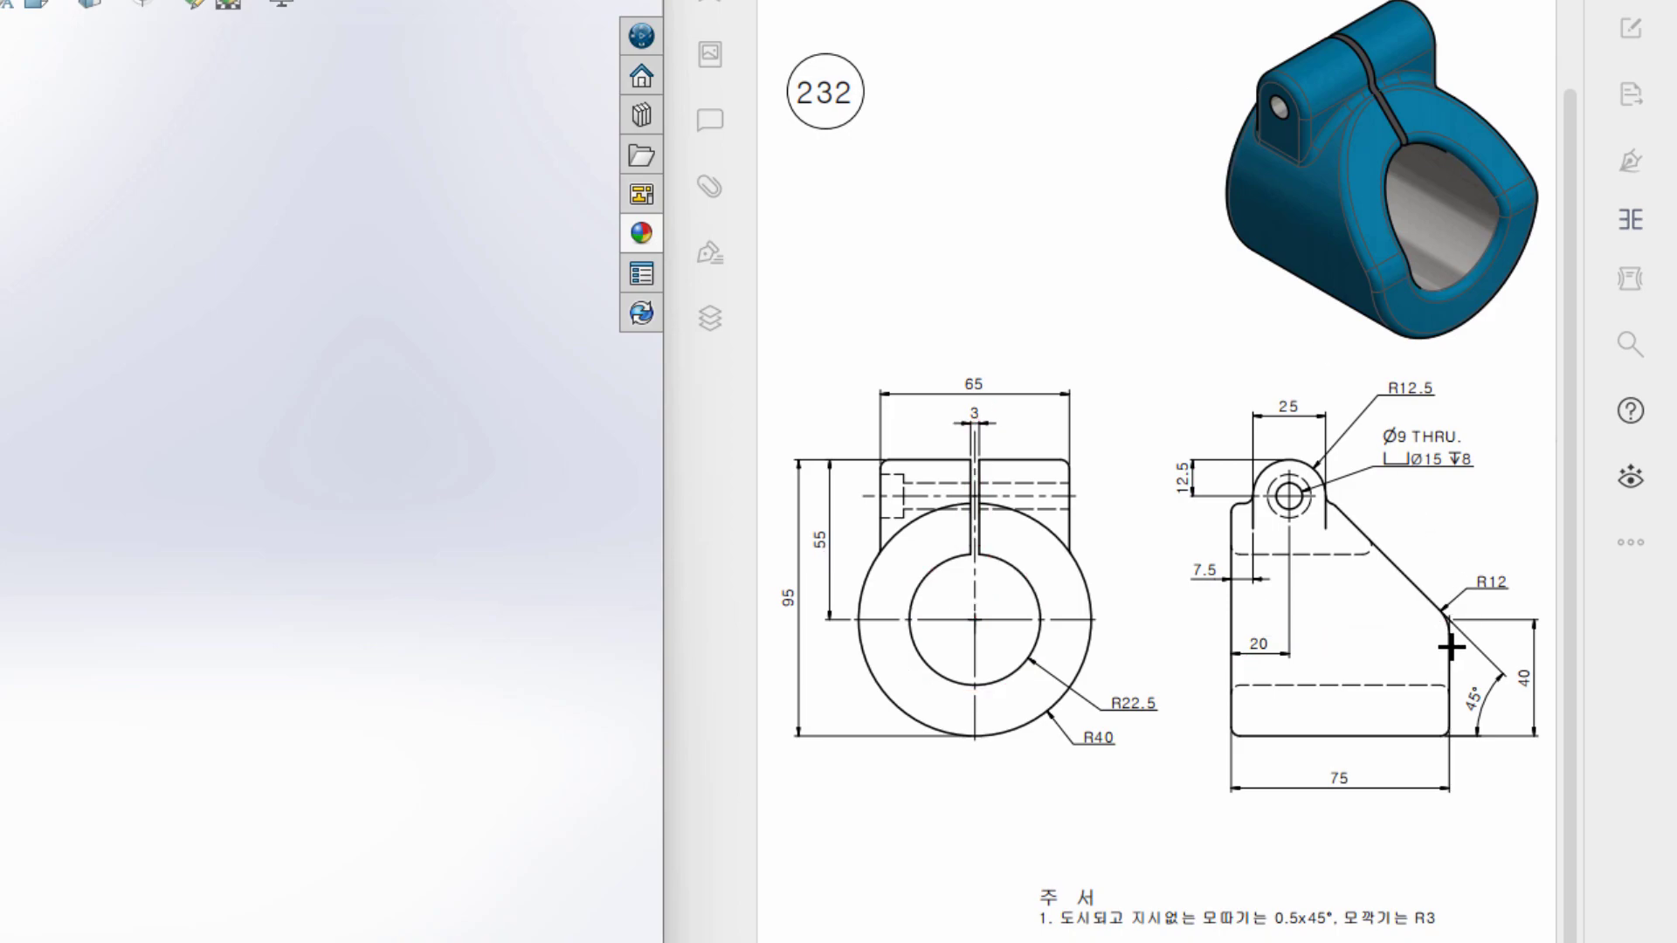
Examine the sloped cut in the side view, including its start height, angle and extent, and the resulting face in the 3D picture.
drag(1441, 608, 1337, 496)
drag(1454, 622, 1451, 621)
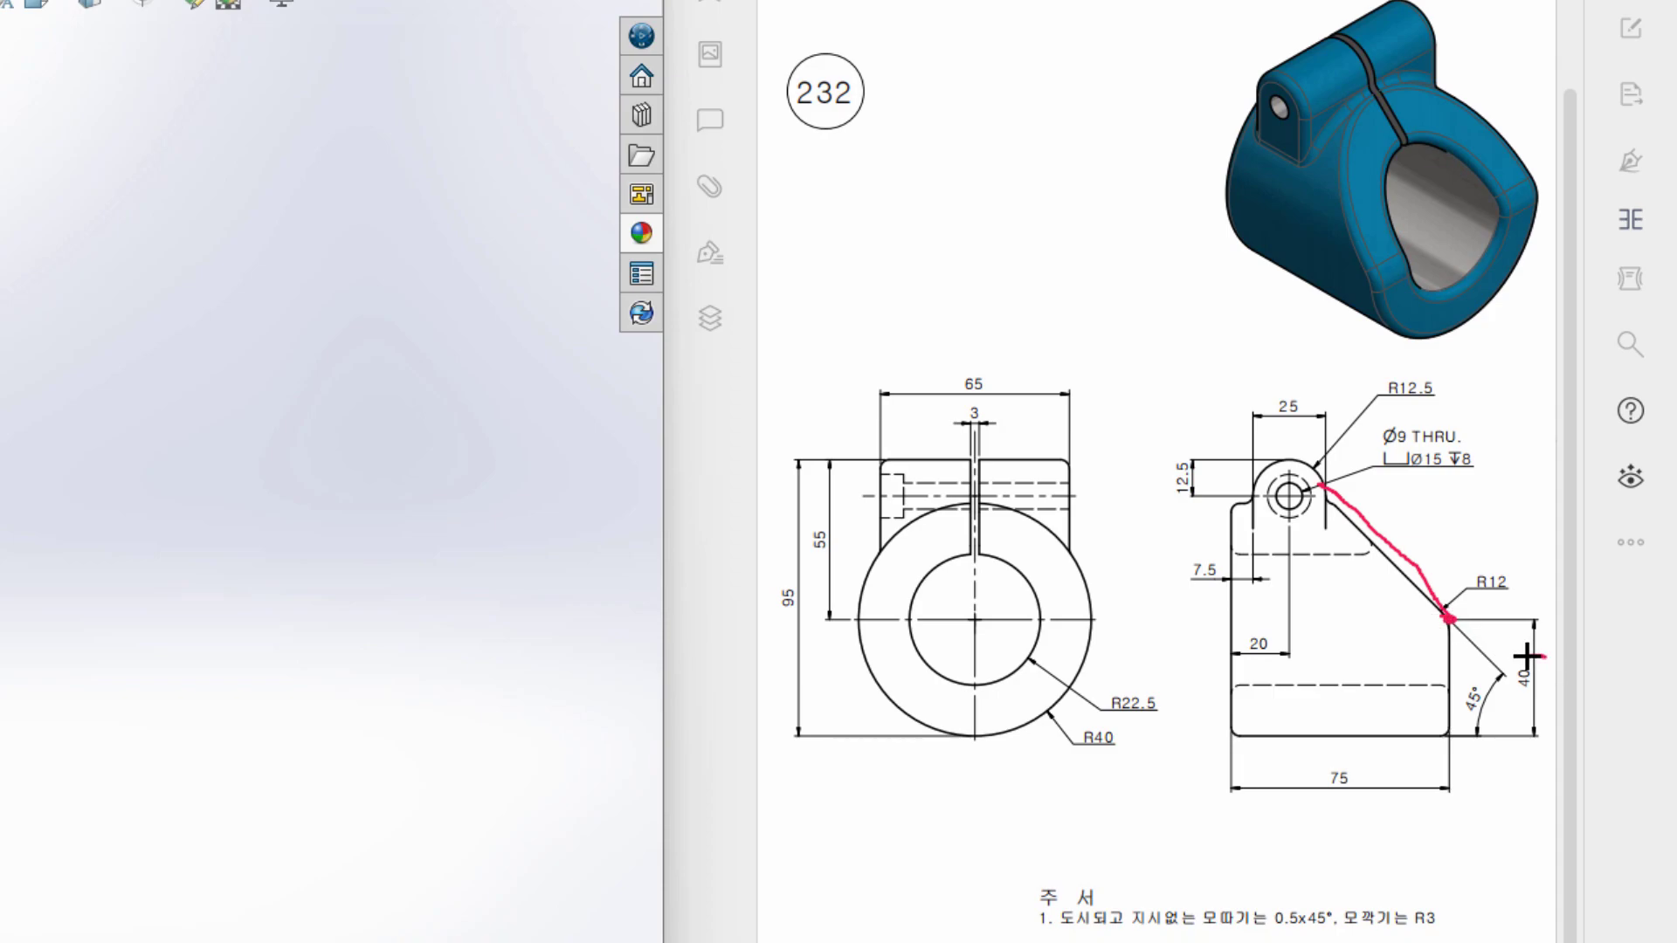
mouse_move(1516, 681)
mouse_down()
mouse_move(1535, 686)
mouse_move(1532, 651)
mouse_up()
drag(1448, 617, 1326, 489)
mouse_move(1368, 741)
mouse_down()
mouse_move(1434, 741)
mouse_move(1483, 678)
mouse_move(1479, 704)
mouse_move(1494, 690)
mouse_up()
mouse_move(1308, 495)
mouse_down()
mouse_move(1464, 503)
mouse_move(1444, 532)
mouse_move(1446, 607)
mouse_up()
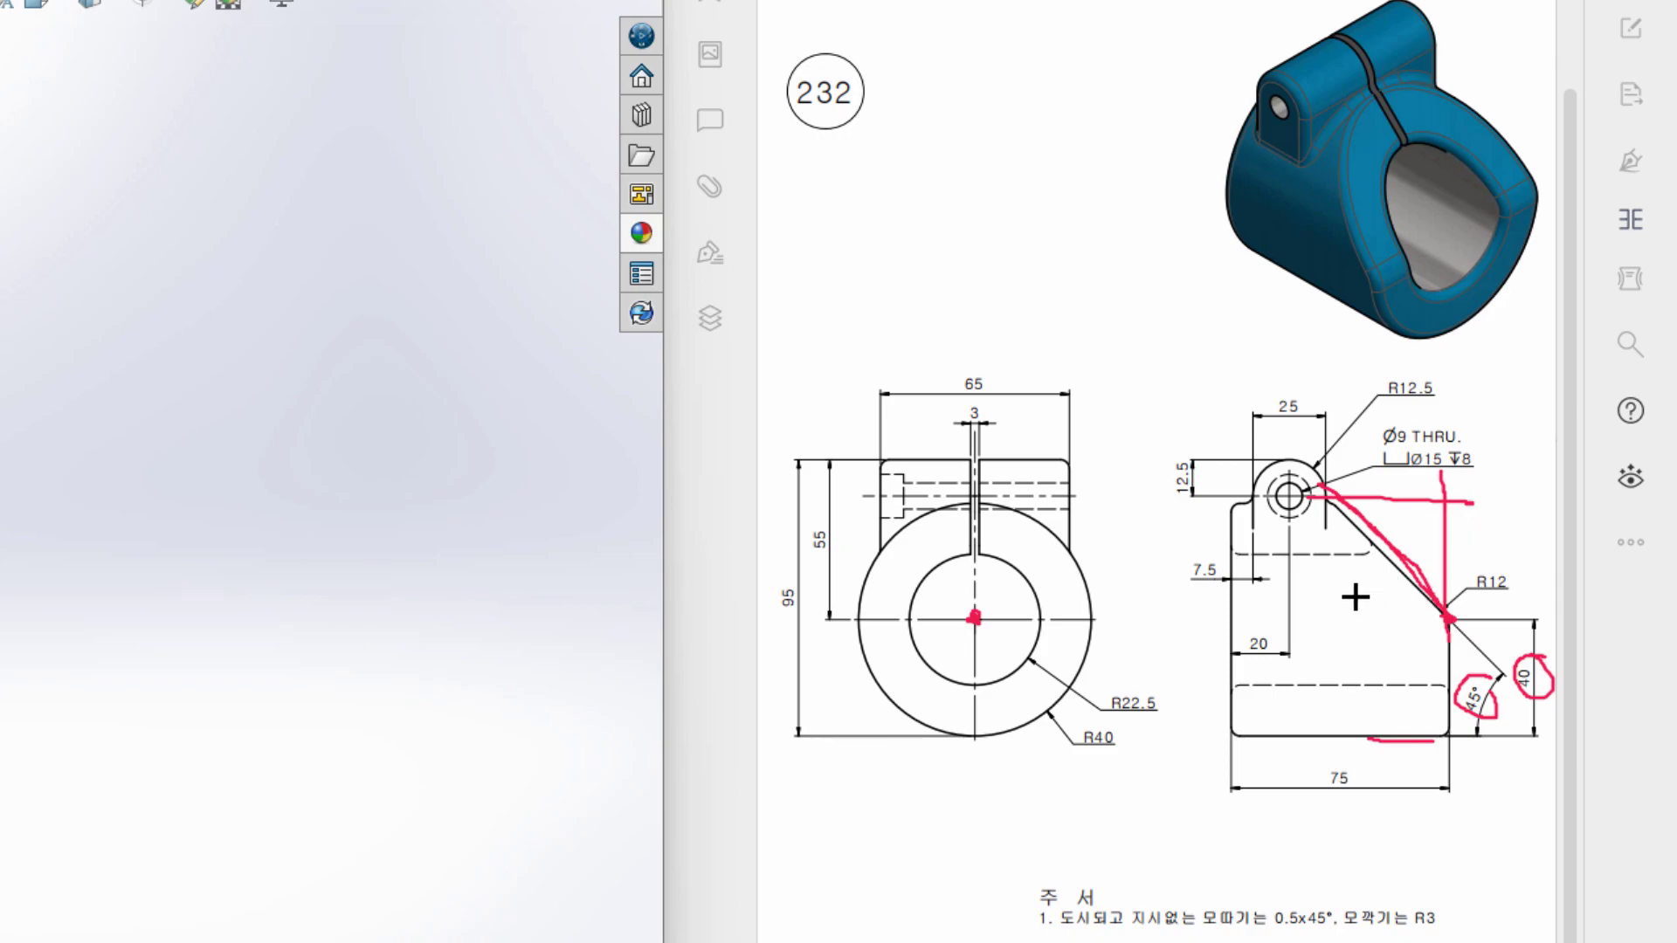
mouse_move(1396, 228)
mouse_down()
mouse_move(1504, 157)
mouse_move(1515, 180)
mouse_up()
drag(1414, 214, 1461, 237)
key(e)
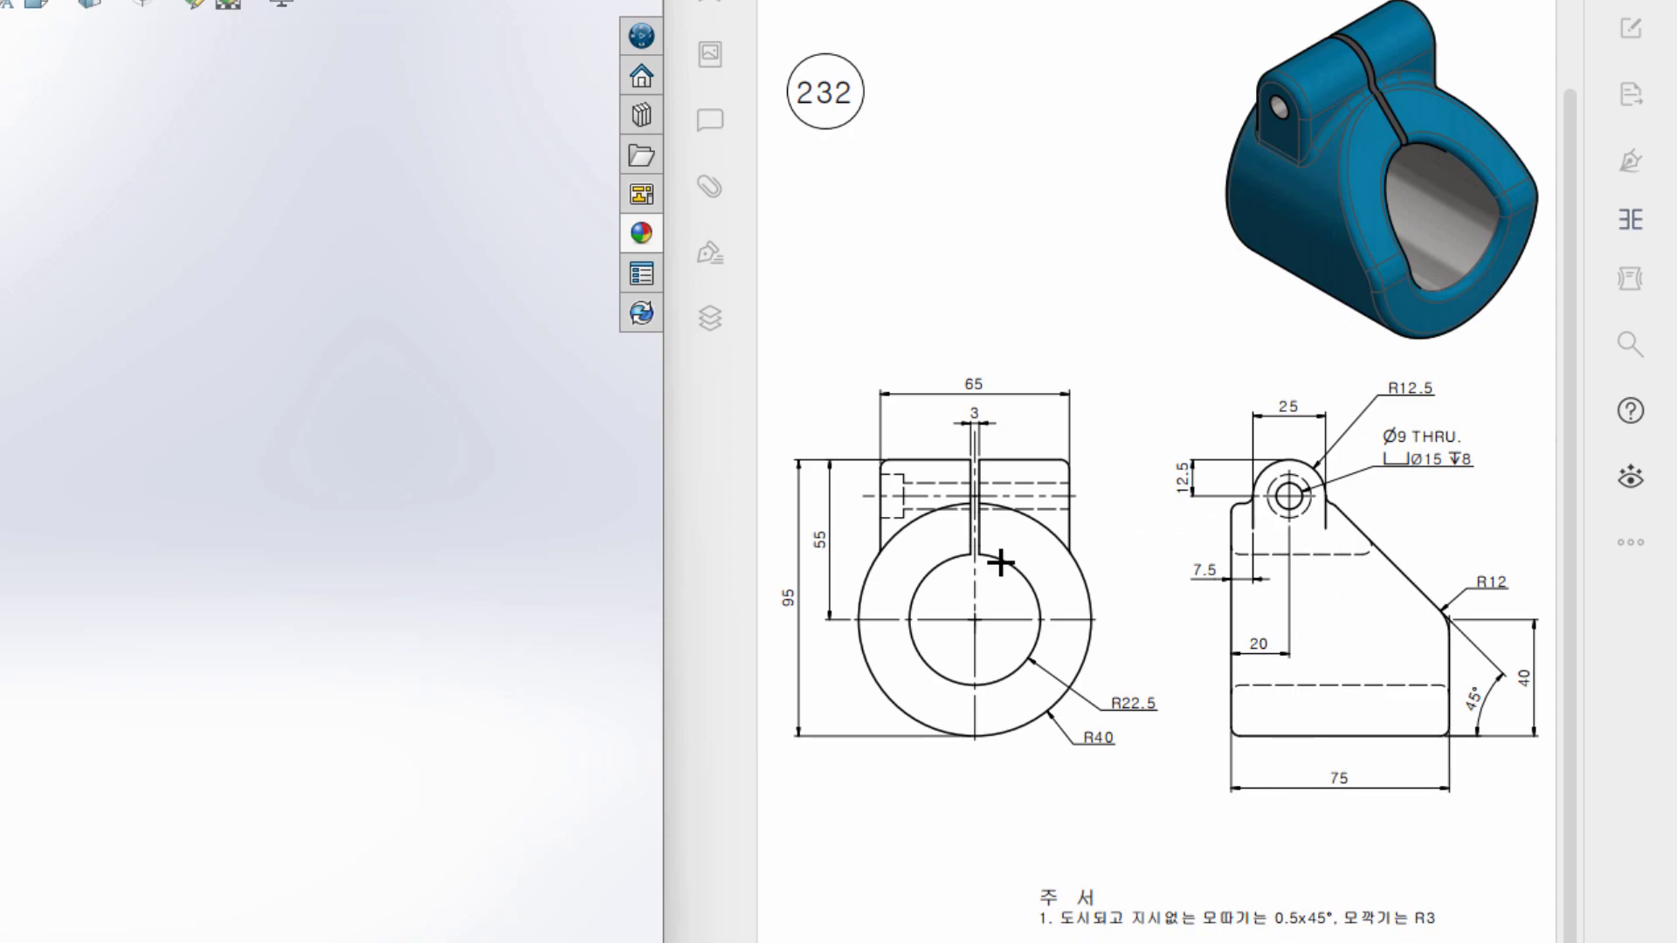
Examine the counterbored lug hole's counterbore diameter and depth, through-hole diameter and run across the lug width, then clear the screen marks.
mouse_move(873, 470)
mouse_down()
mouse_move(934, 467)
mouse_move(910, 520)
mouse_move(873, 517)
mouse_move(1092, 494)
mouse_up()
drag(924, 511, 1064, 509)
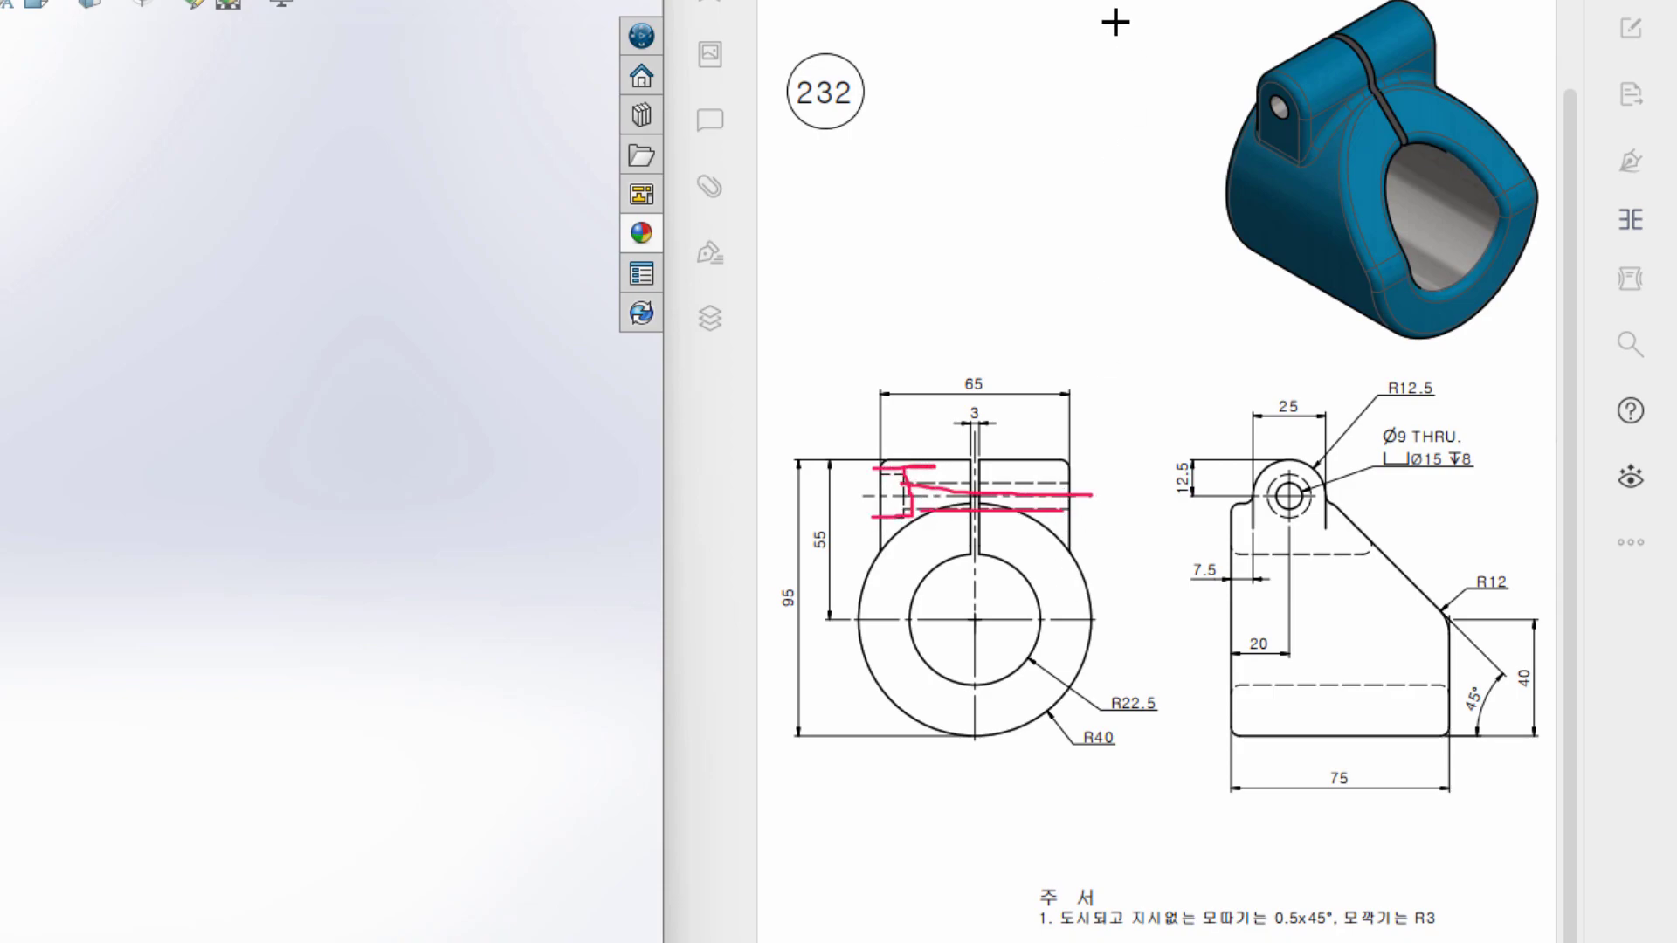
key(e)
drag(888, 472, 895, 520)
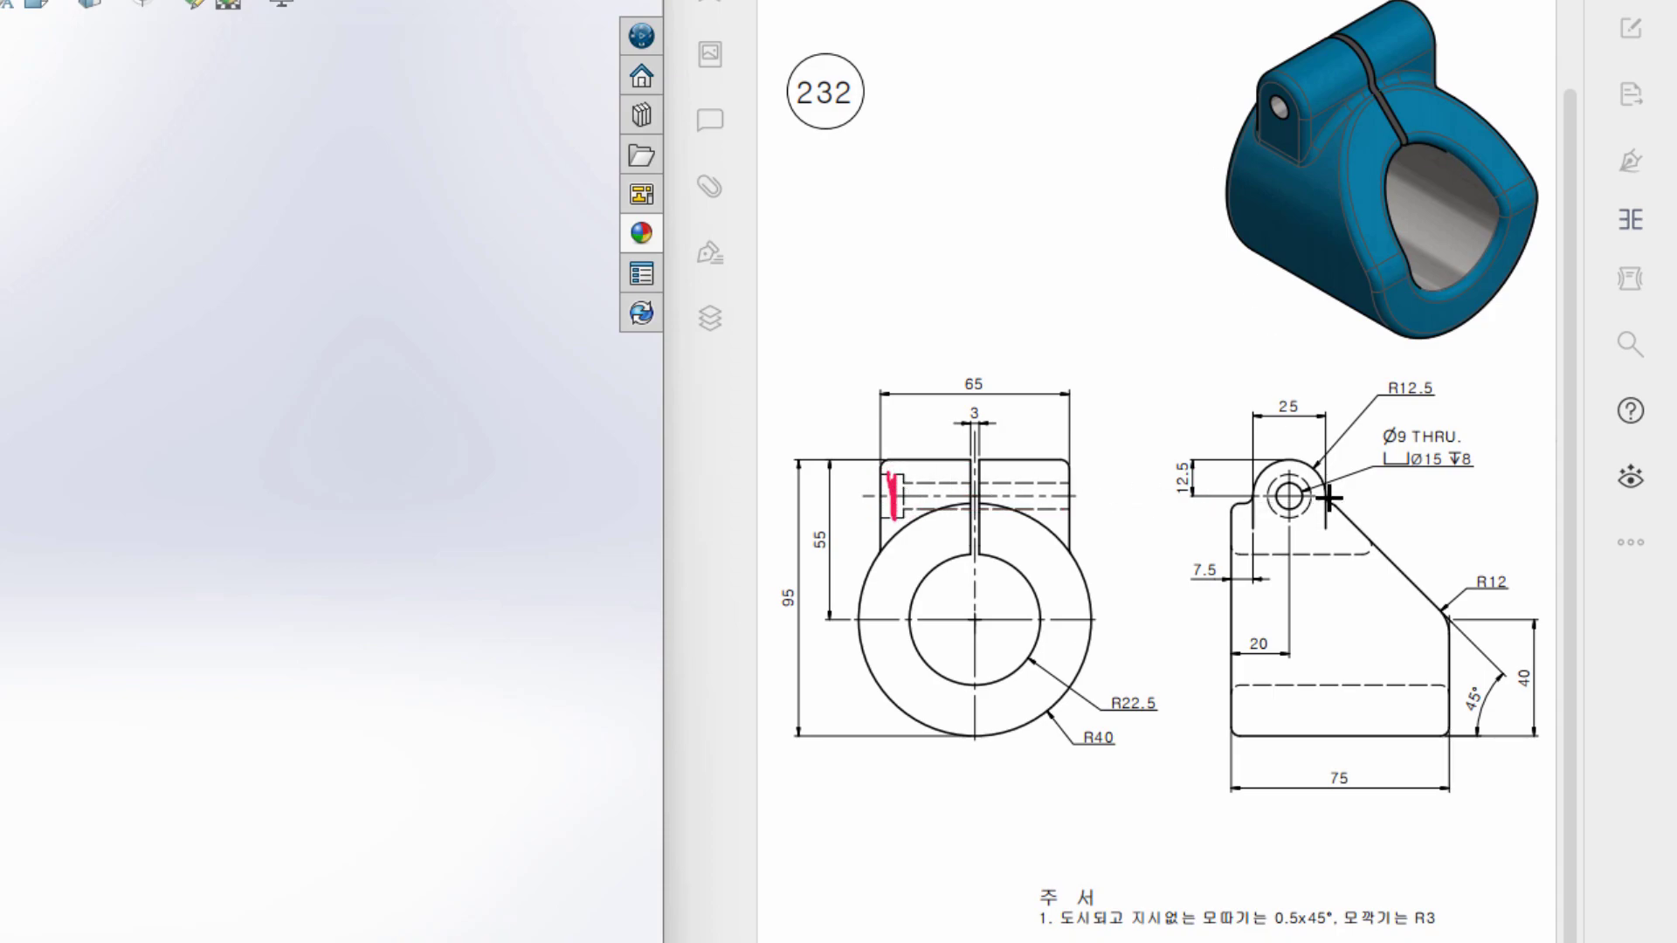
mouse_move(1401, 472)
mouse_down()
mouse_move(1448, 472)
mouse_move(1433, 444)
mouse_move(1401, 453)
mouse_up()
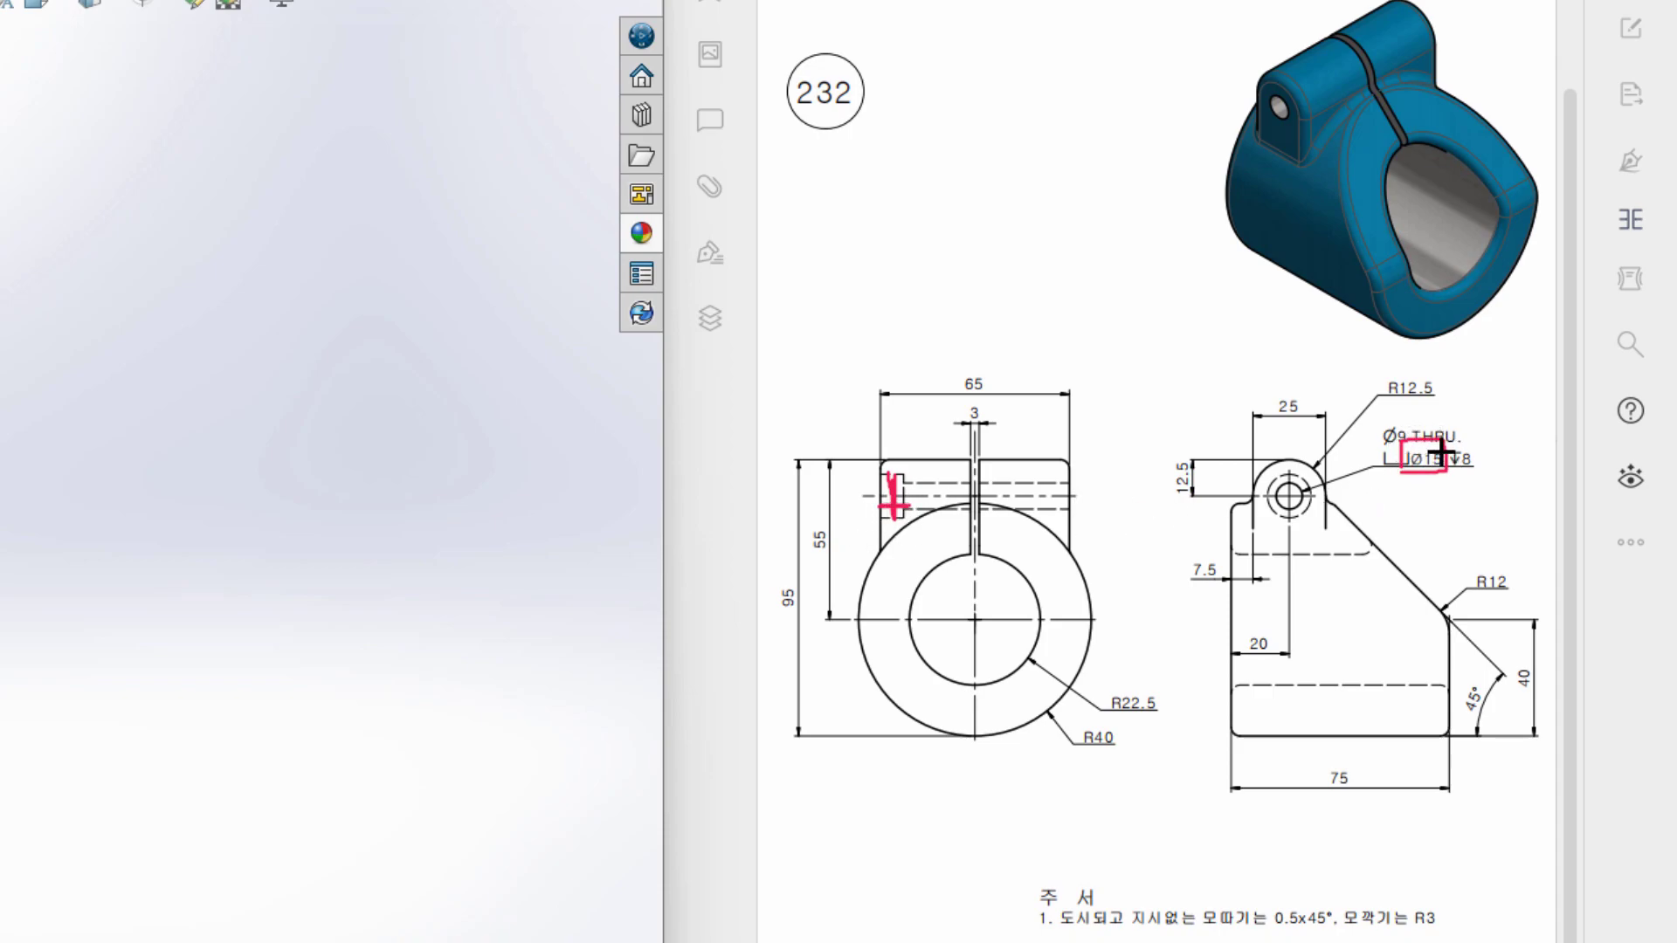
mouse_move(1443, 454)
mouse_down()
mouse_move(1490, 468)
mouse_move(1446, 451)
mouse_up()
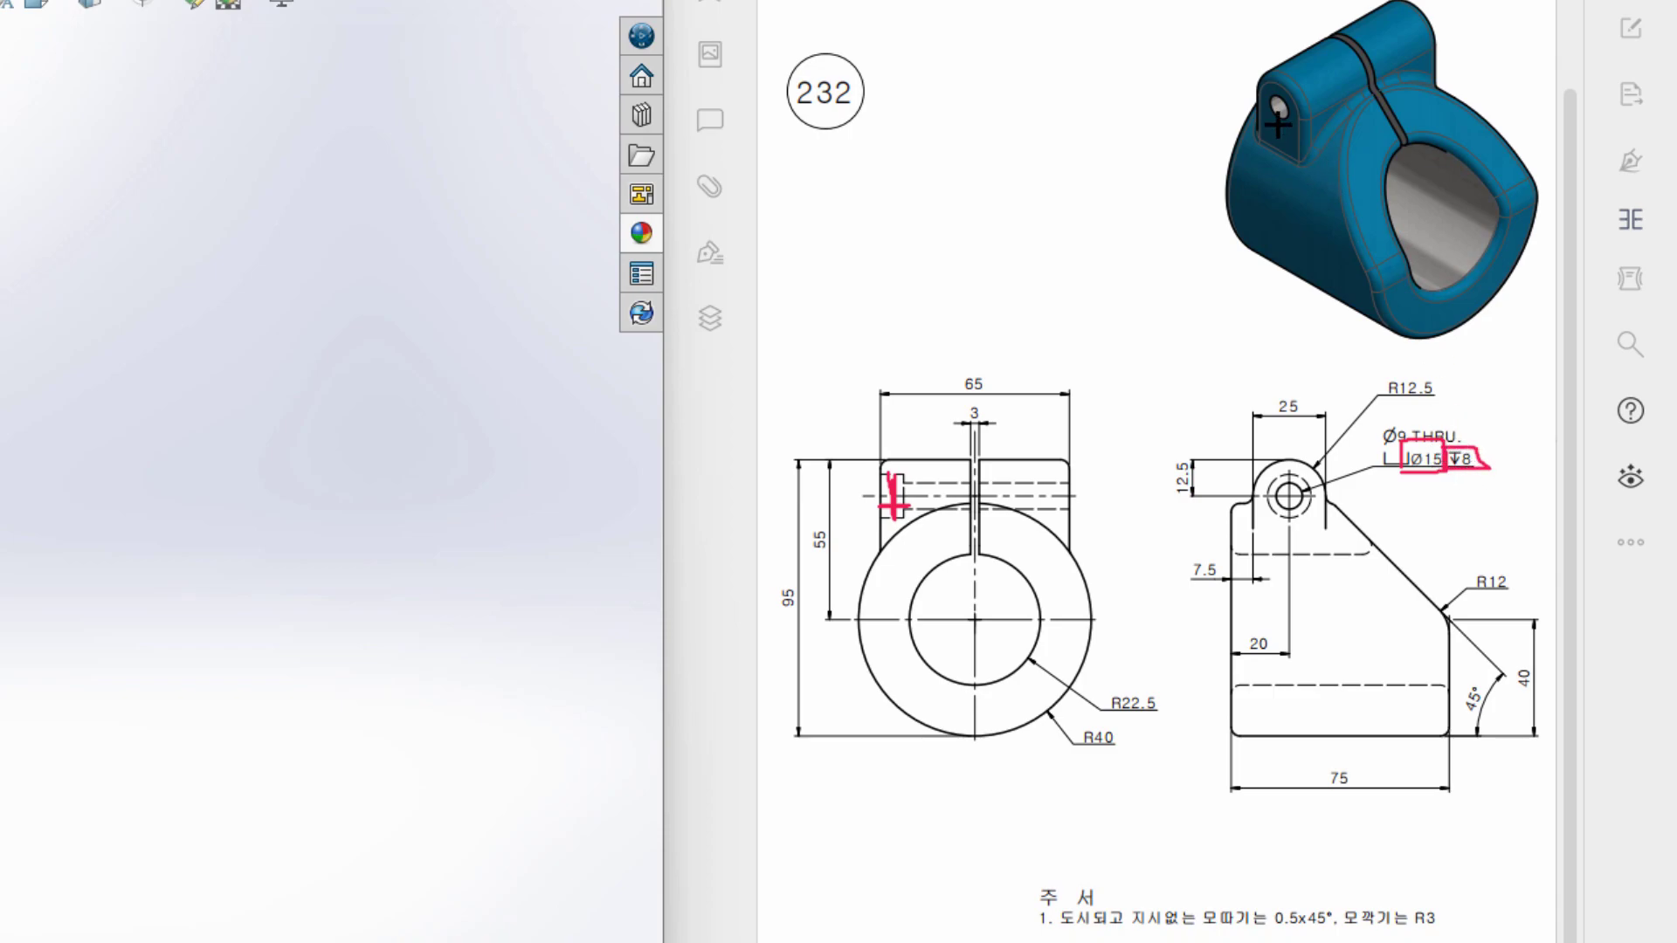
key(e)
mouse_move(902, 498)
mouse_down()
mouse_move(1072, 508)
mouse_move(913, 500)
mouse_up()
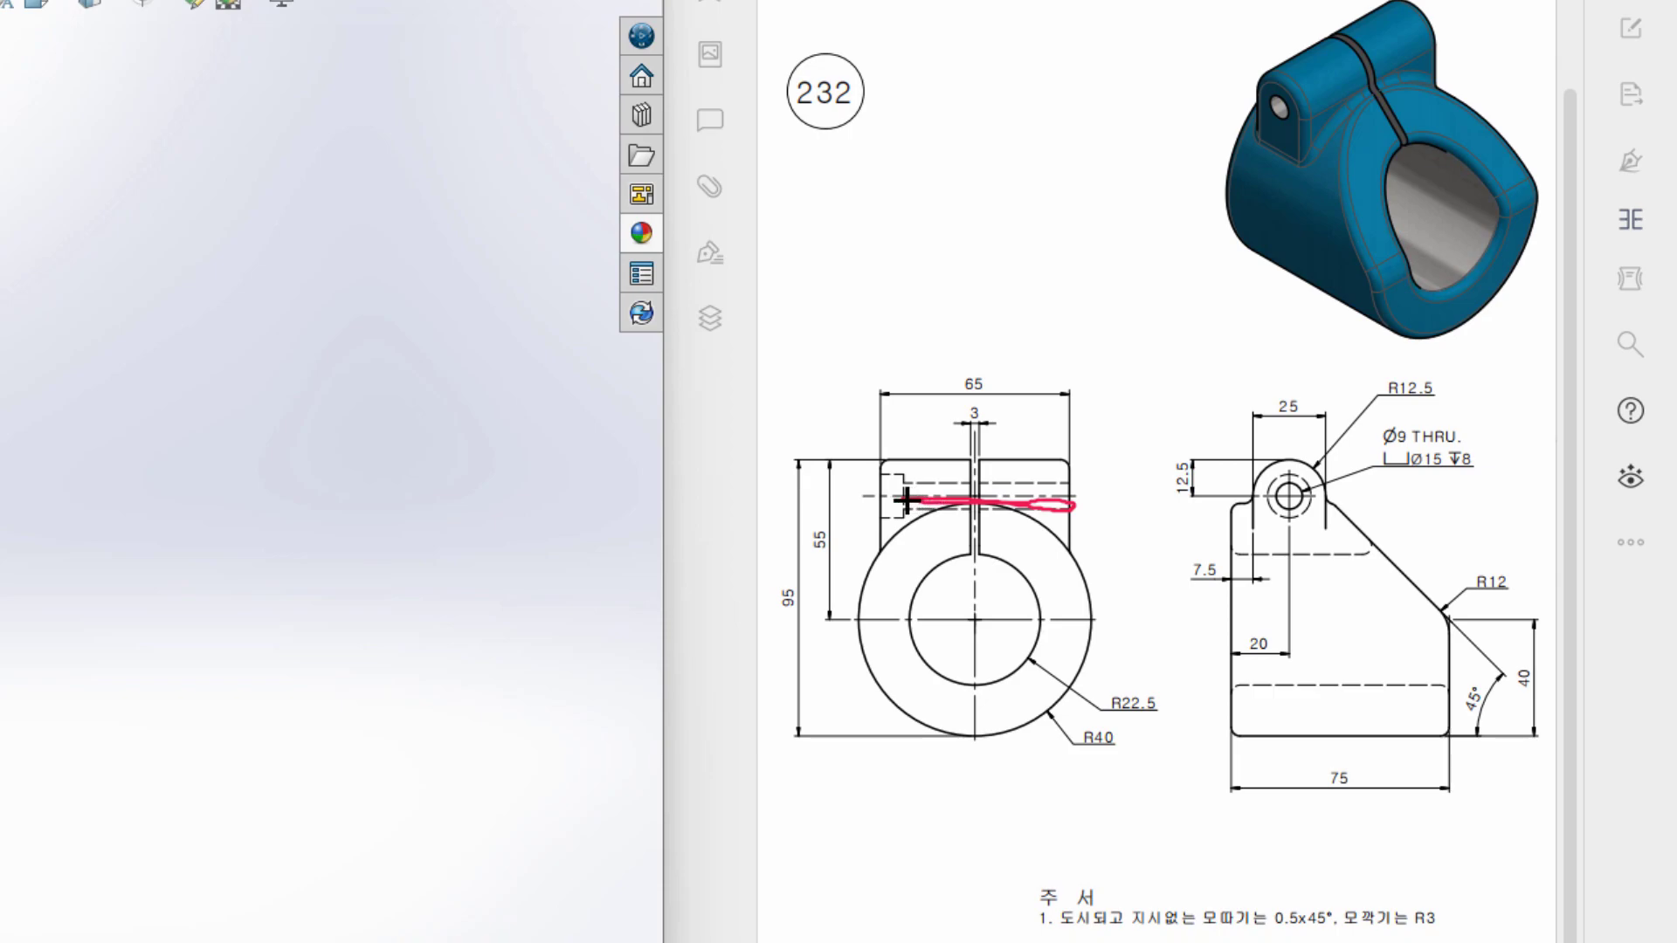
mouse_move(1433, 408)
mouse_down()
mouse_move(1347, 406)
mouse_move(1382, 449)
mouse_move(1402, 399)
mouse_up()
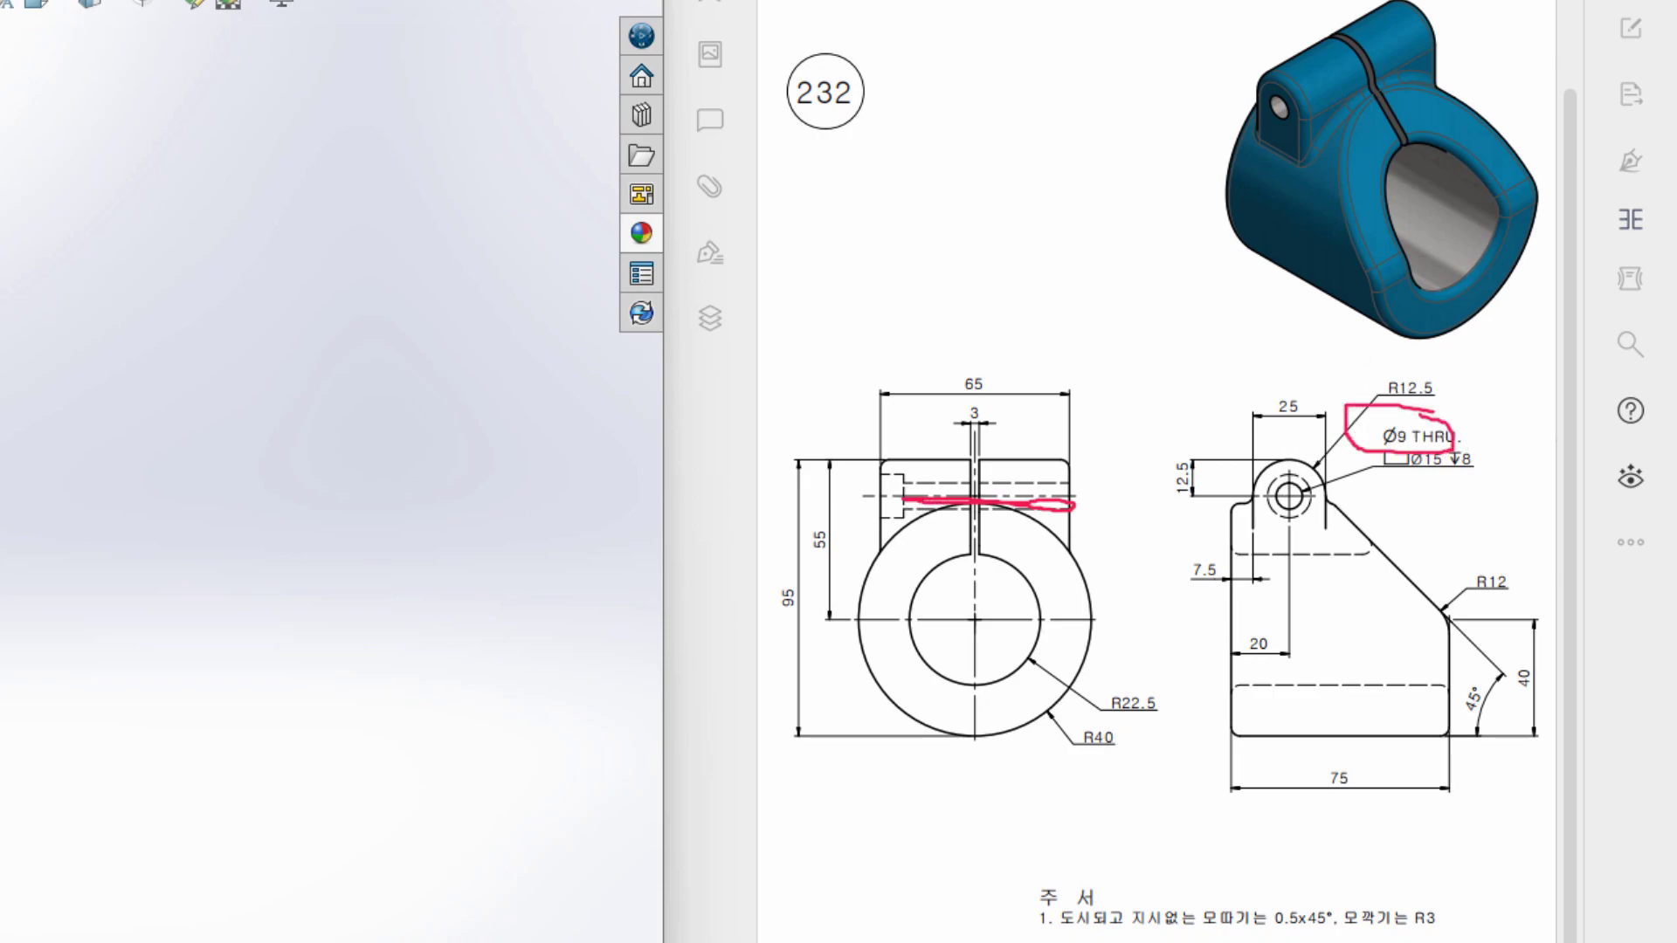
key(e)
drag(875, 473, 1064, 474)
mouse_move(993, 379)
mouse_down()
mouse_move(983, 400)
mouse_move(1018, 362)
mouse_up()
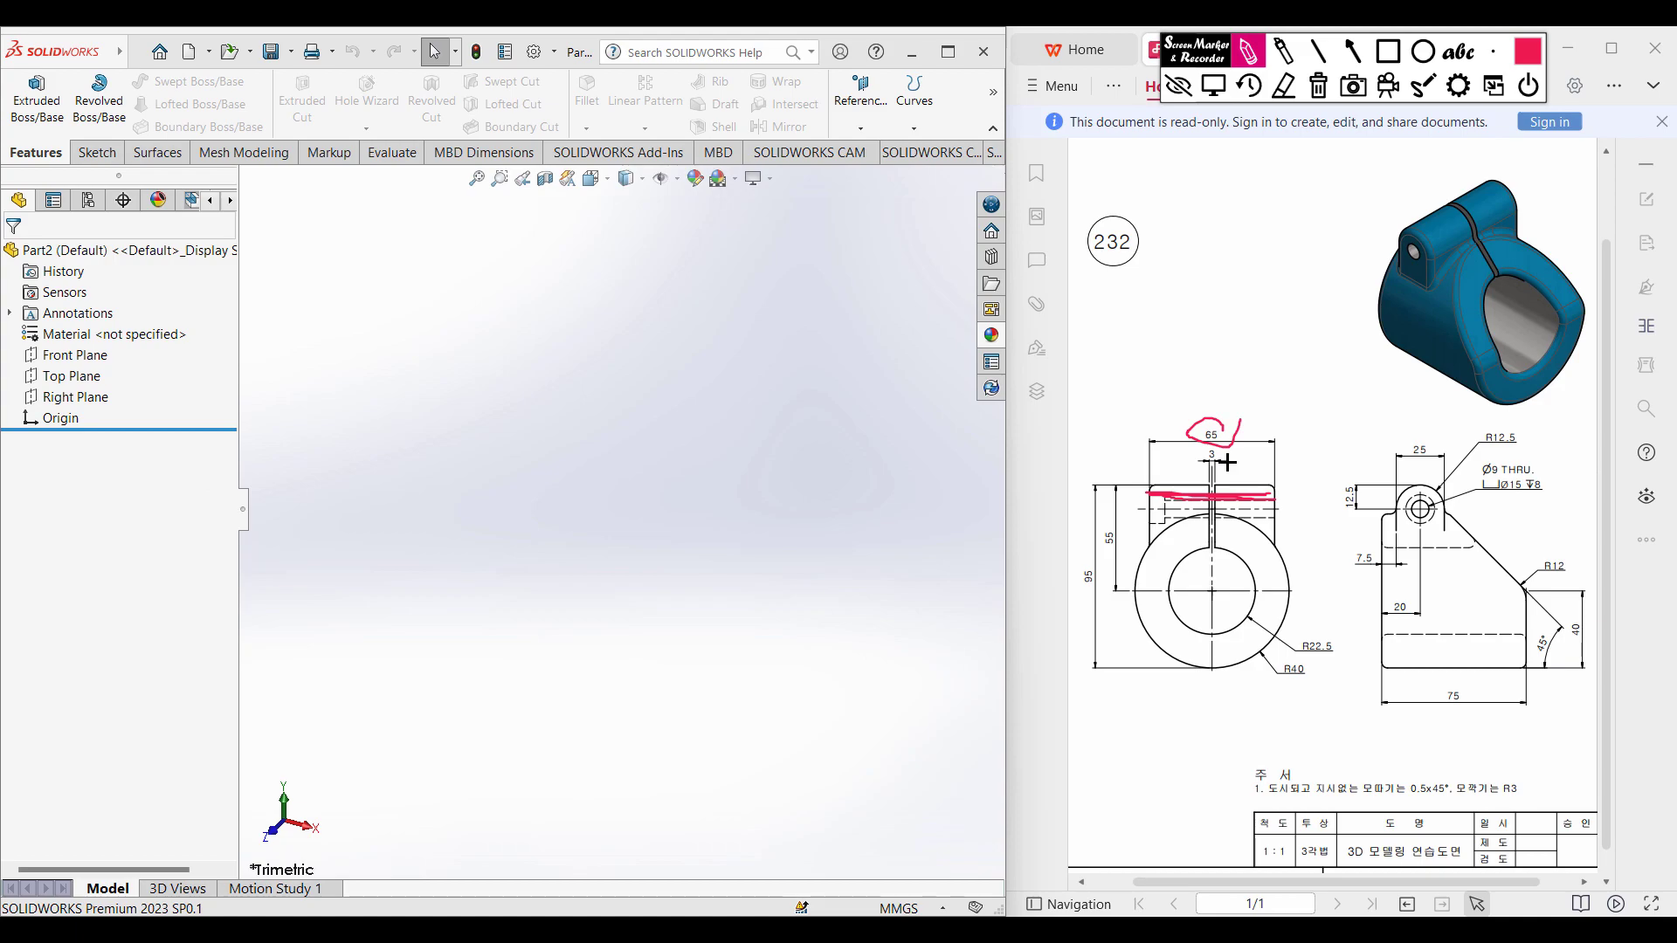
click(1321, 84)
click(1211, 87)
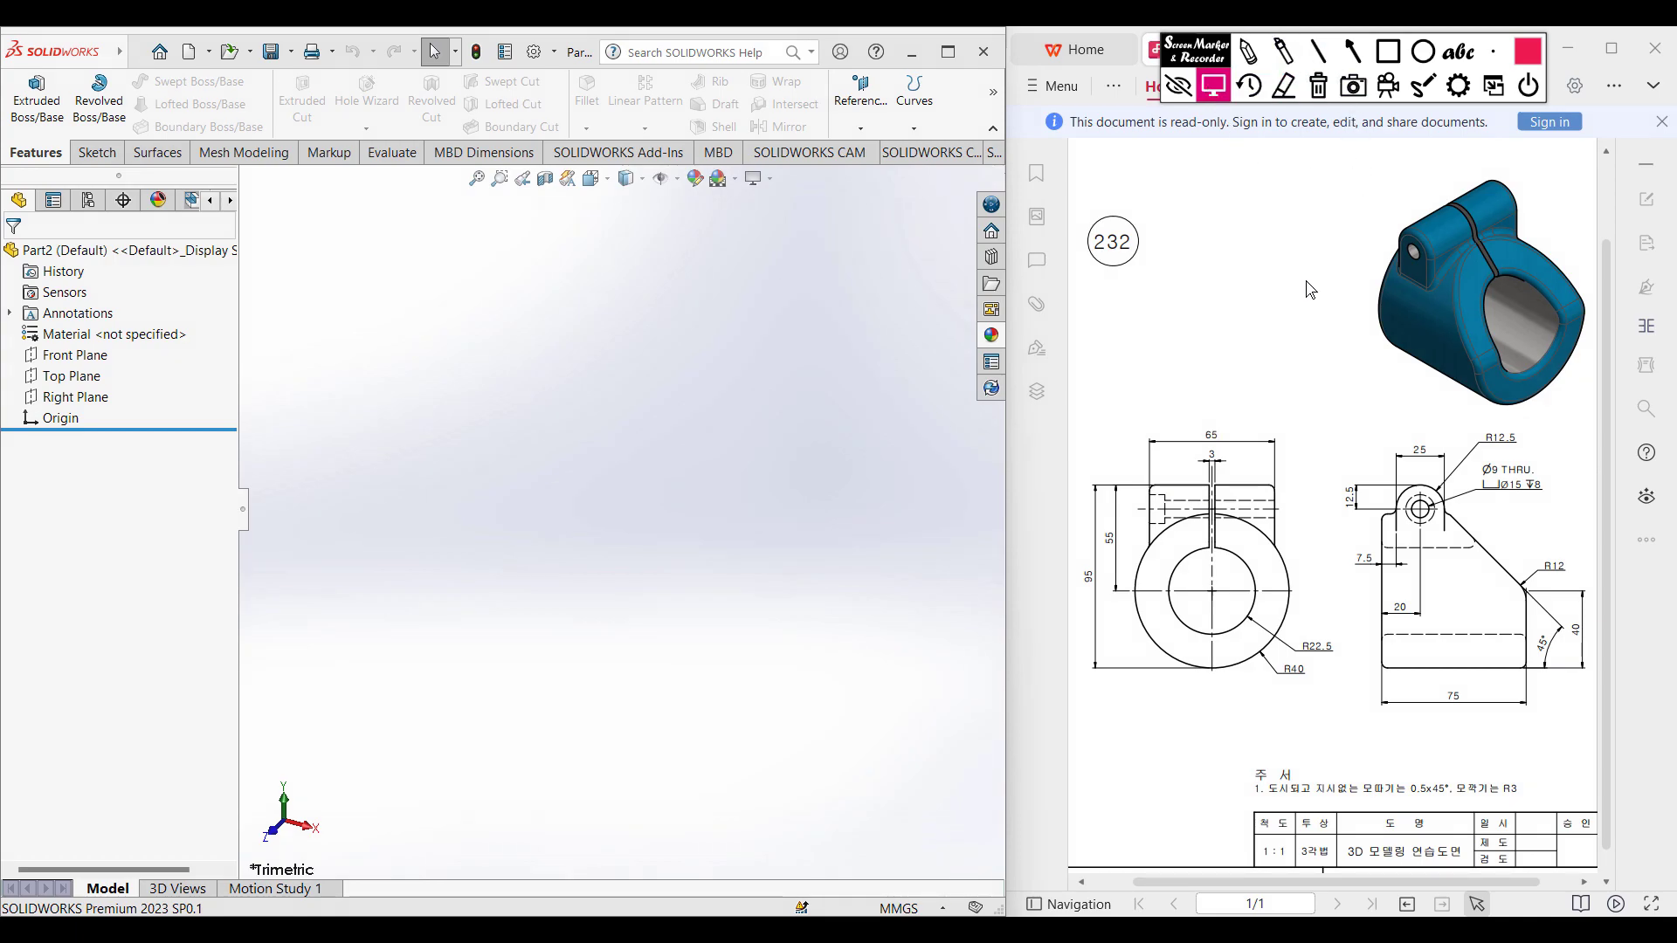
Start a sketch on the Right Plane and draw an 80 mm diameter circle centred on the origin.
click(81, 396)
right_click(80, 397)
key(Escape)
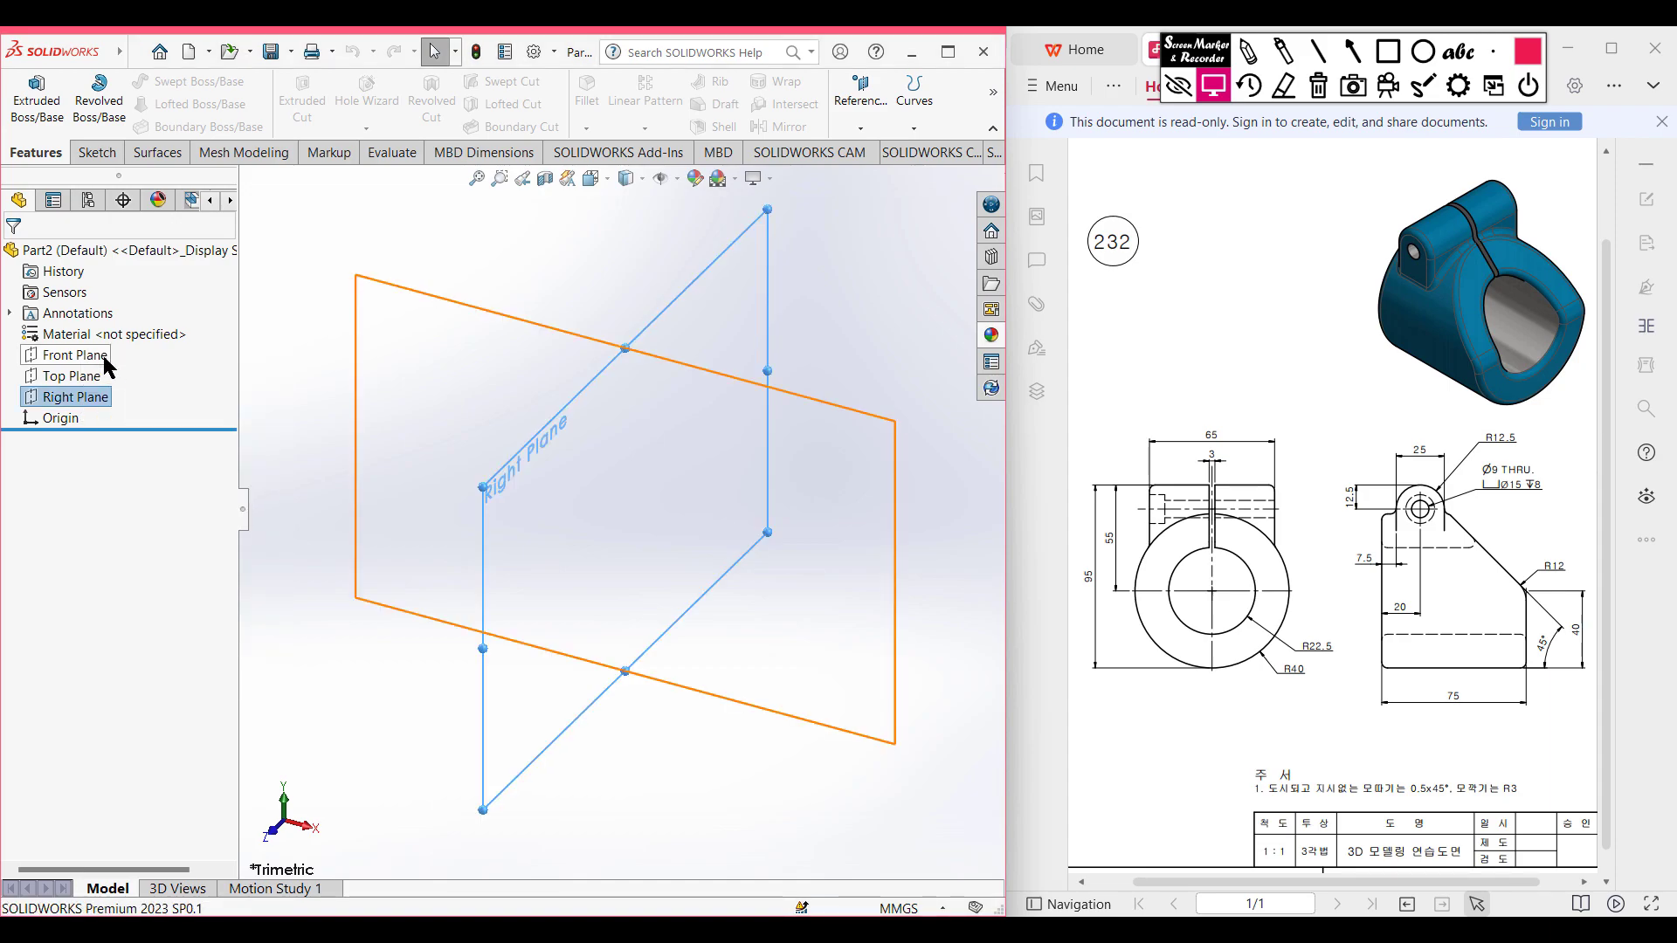
right_click(103, 403)
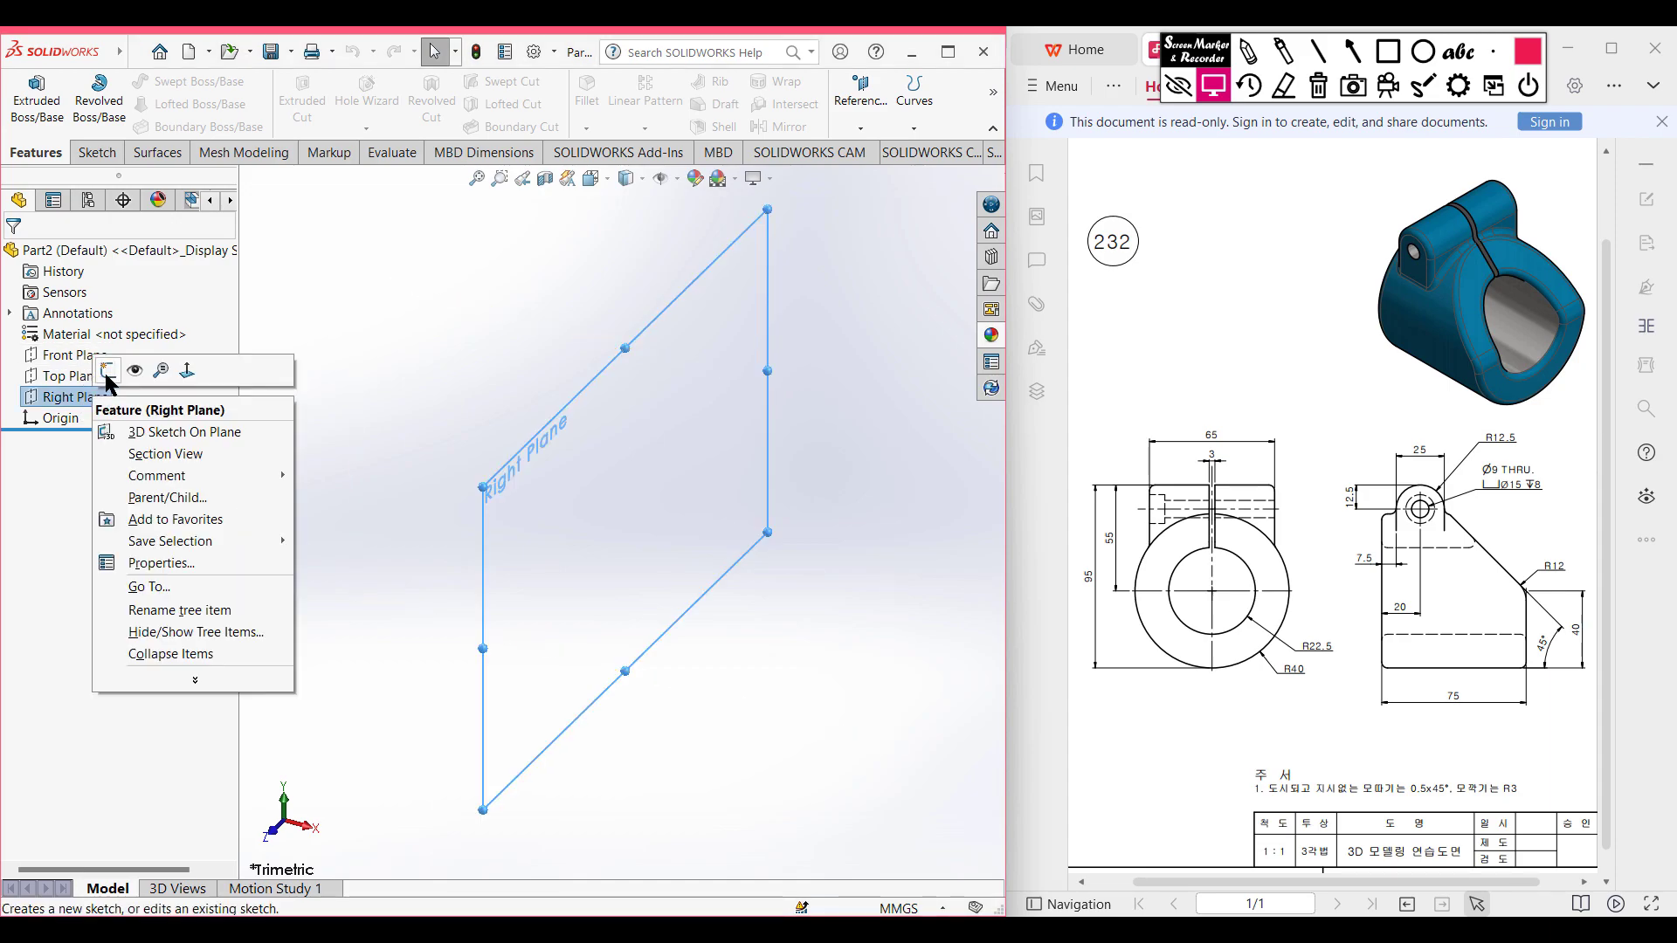
click(106, 372)
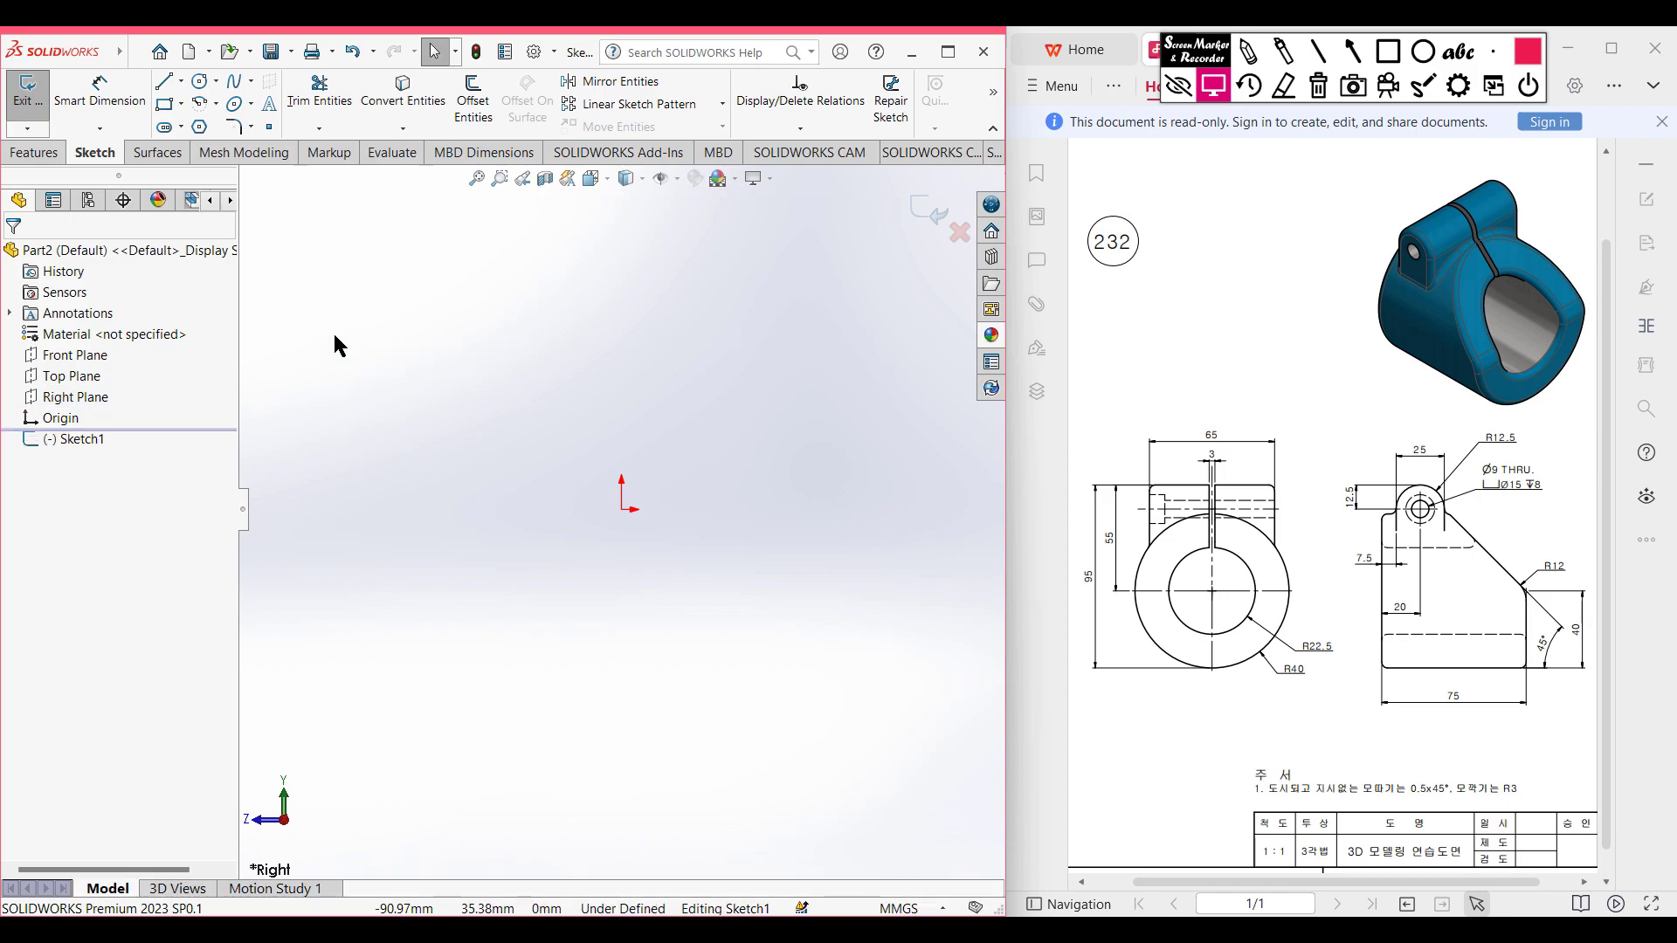
click(201, 82)
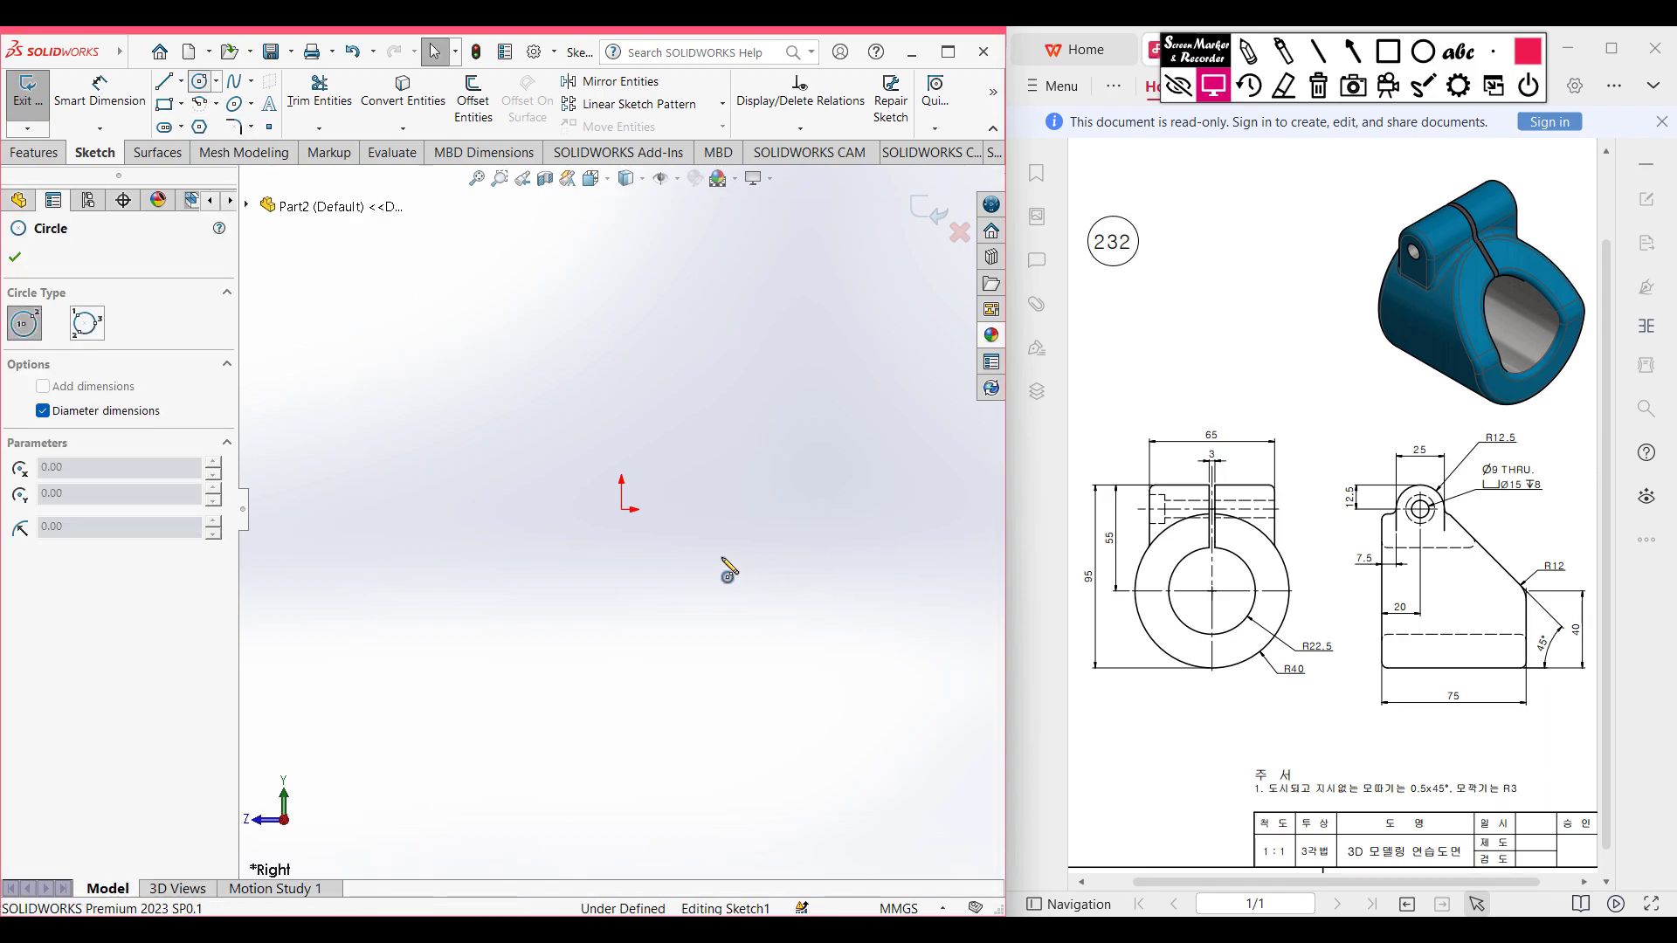
click(622, 510)
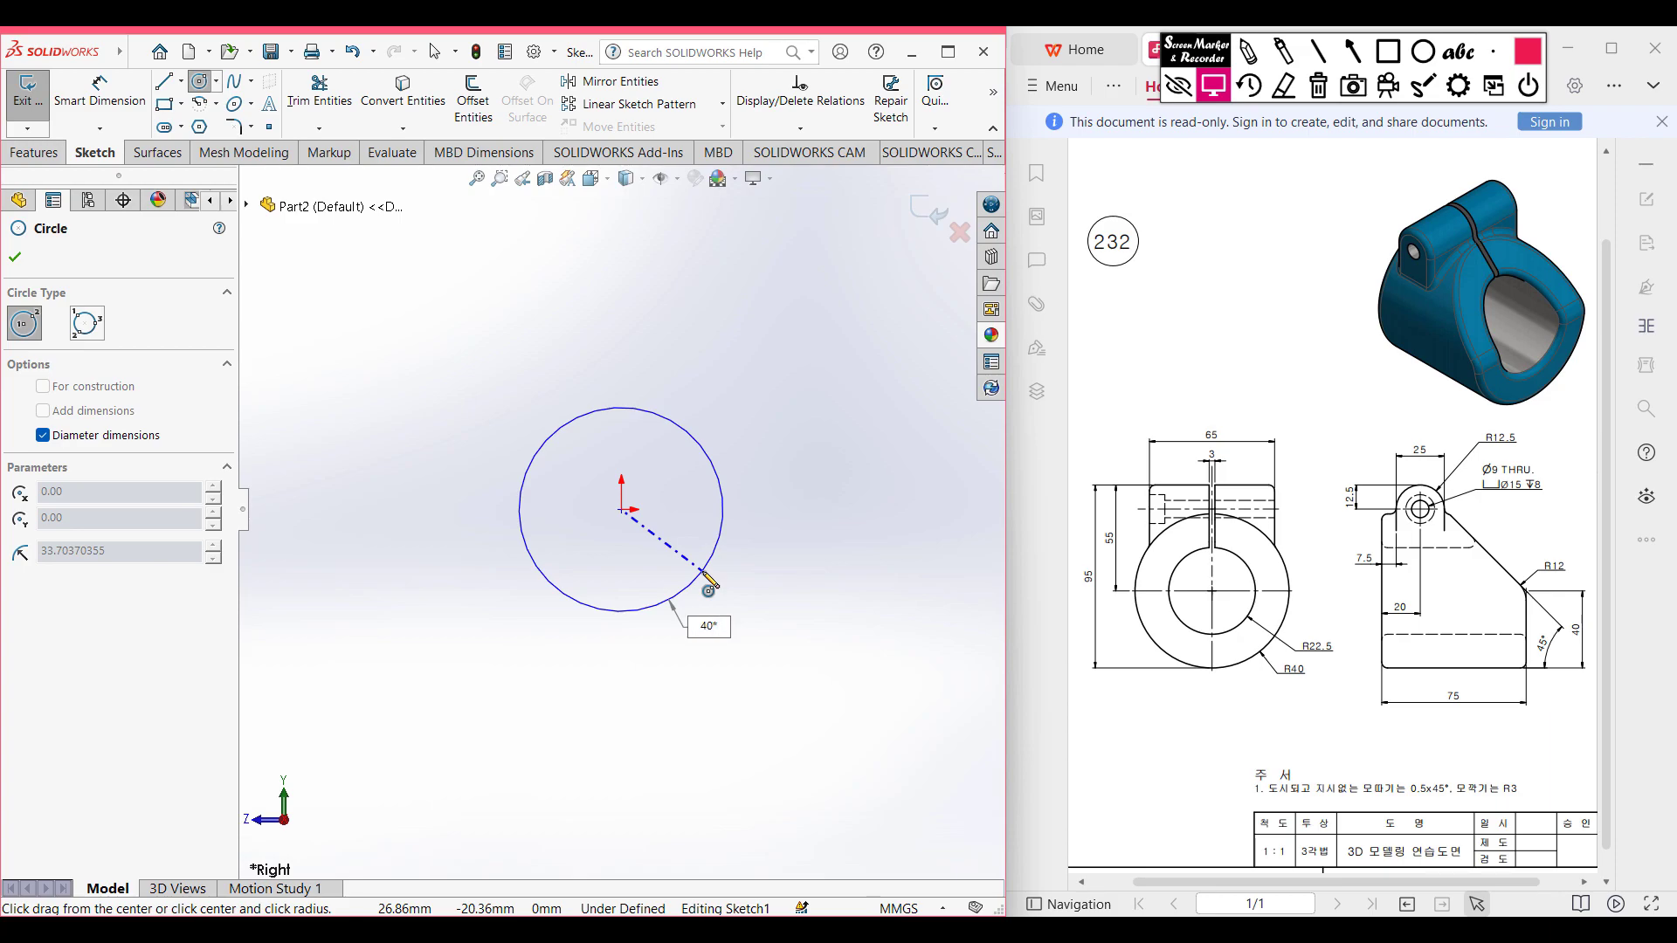
key(Return)
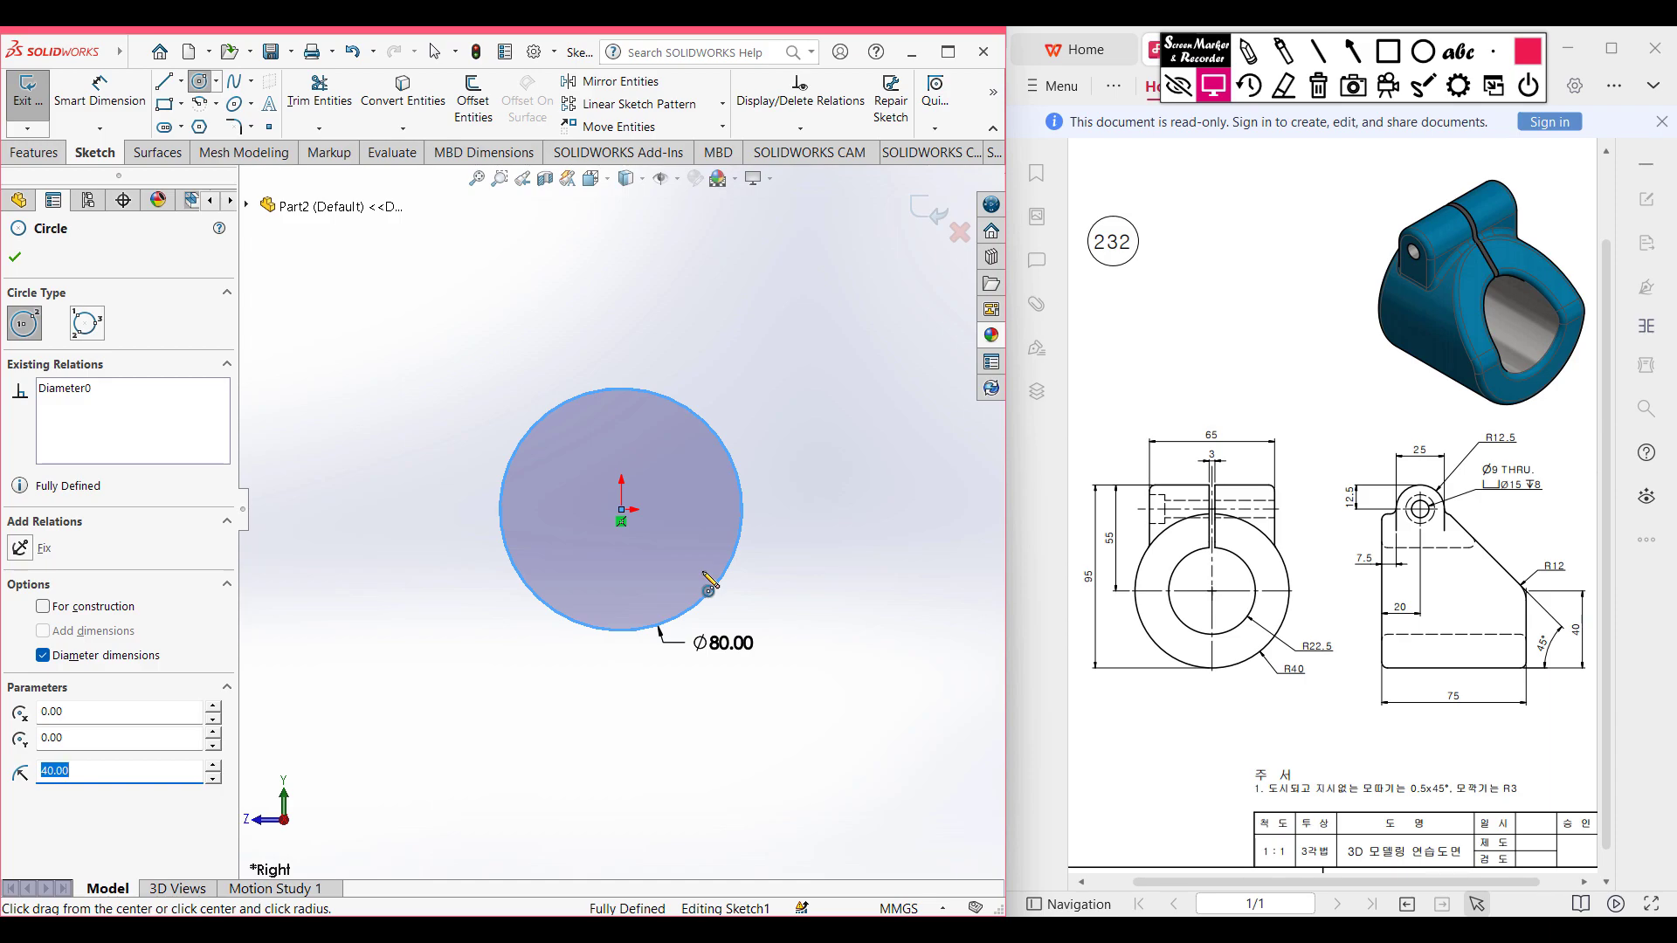
Extrude the circle as a boss, blind 55 mm in the first direction and blind 20 mm in the second direction.
key(ctrl+7)
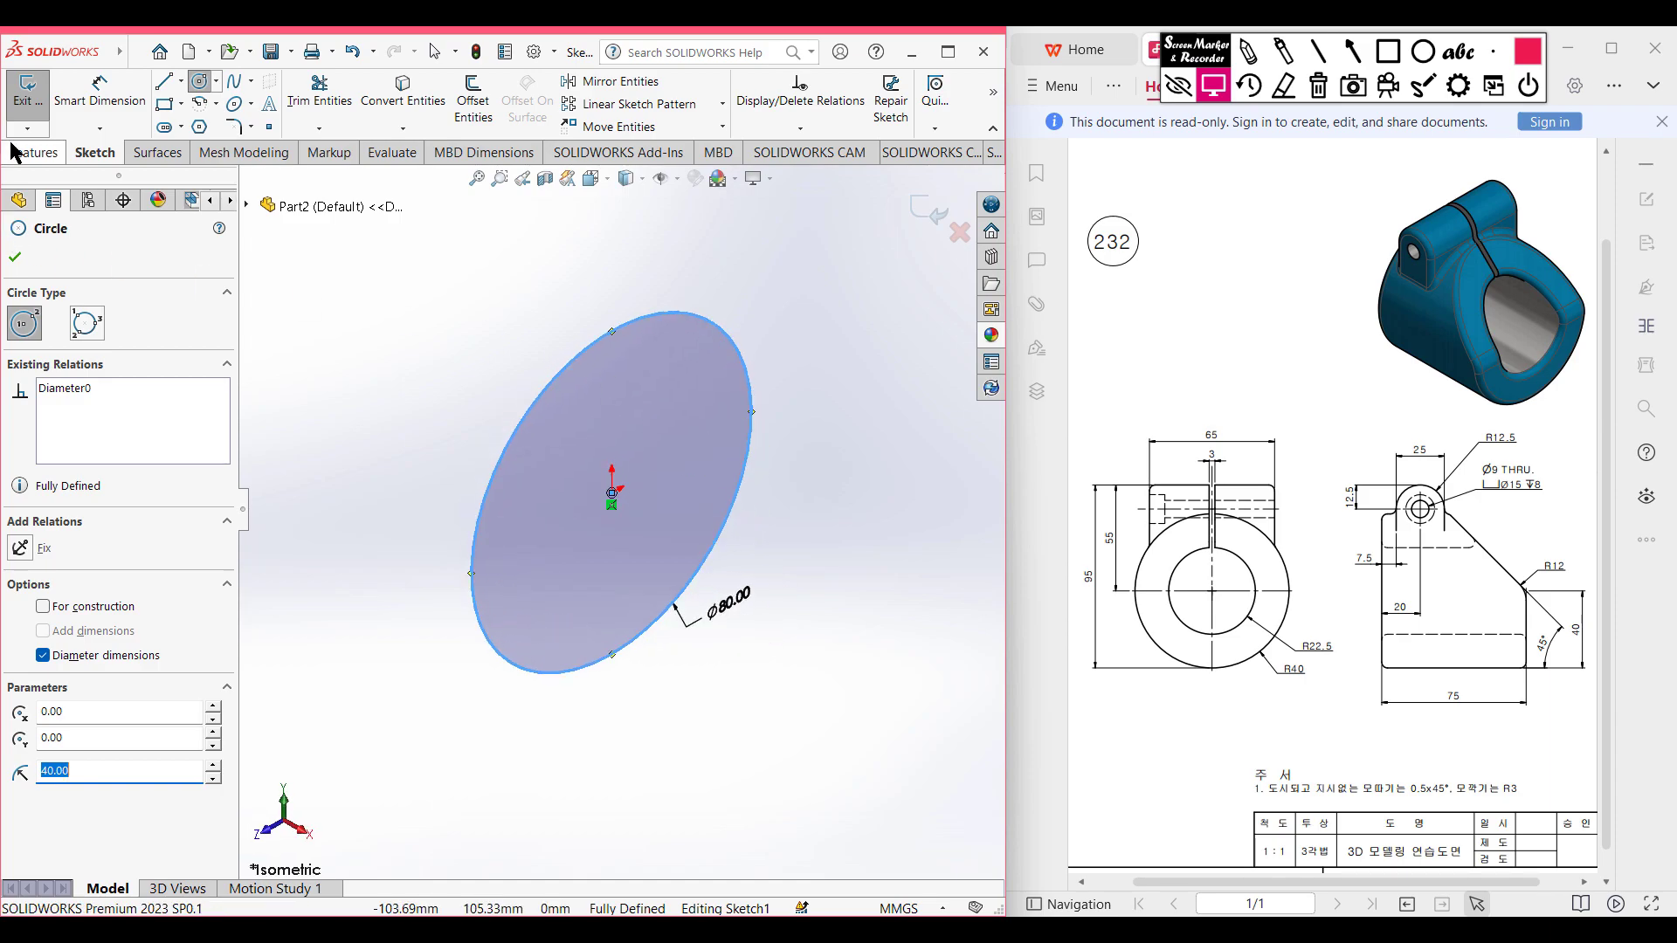
click(26, 152)
key(Escape)
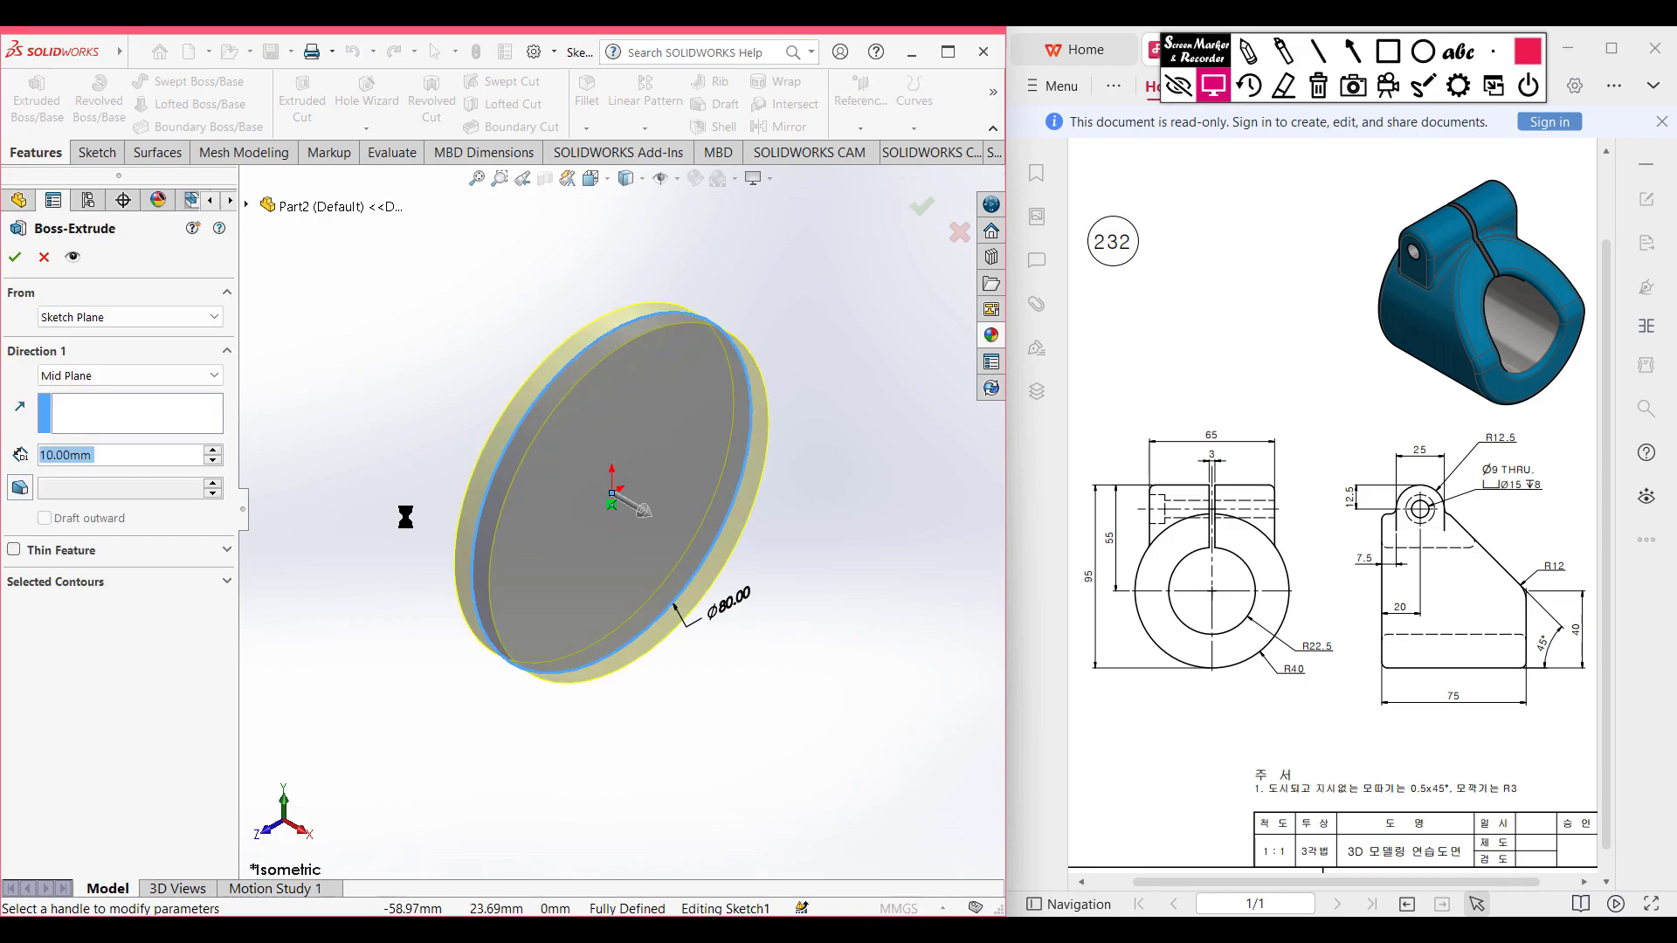
click(135, 374)
click(118, 388)
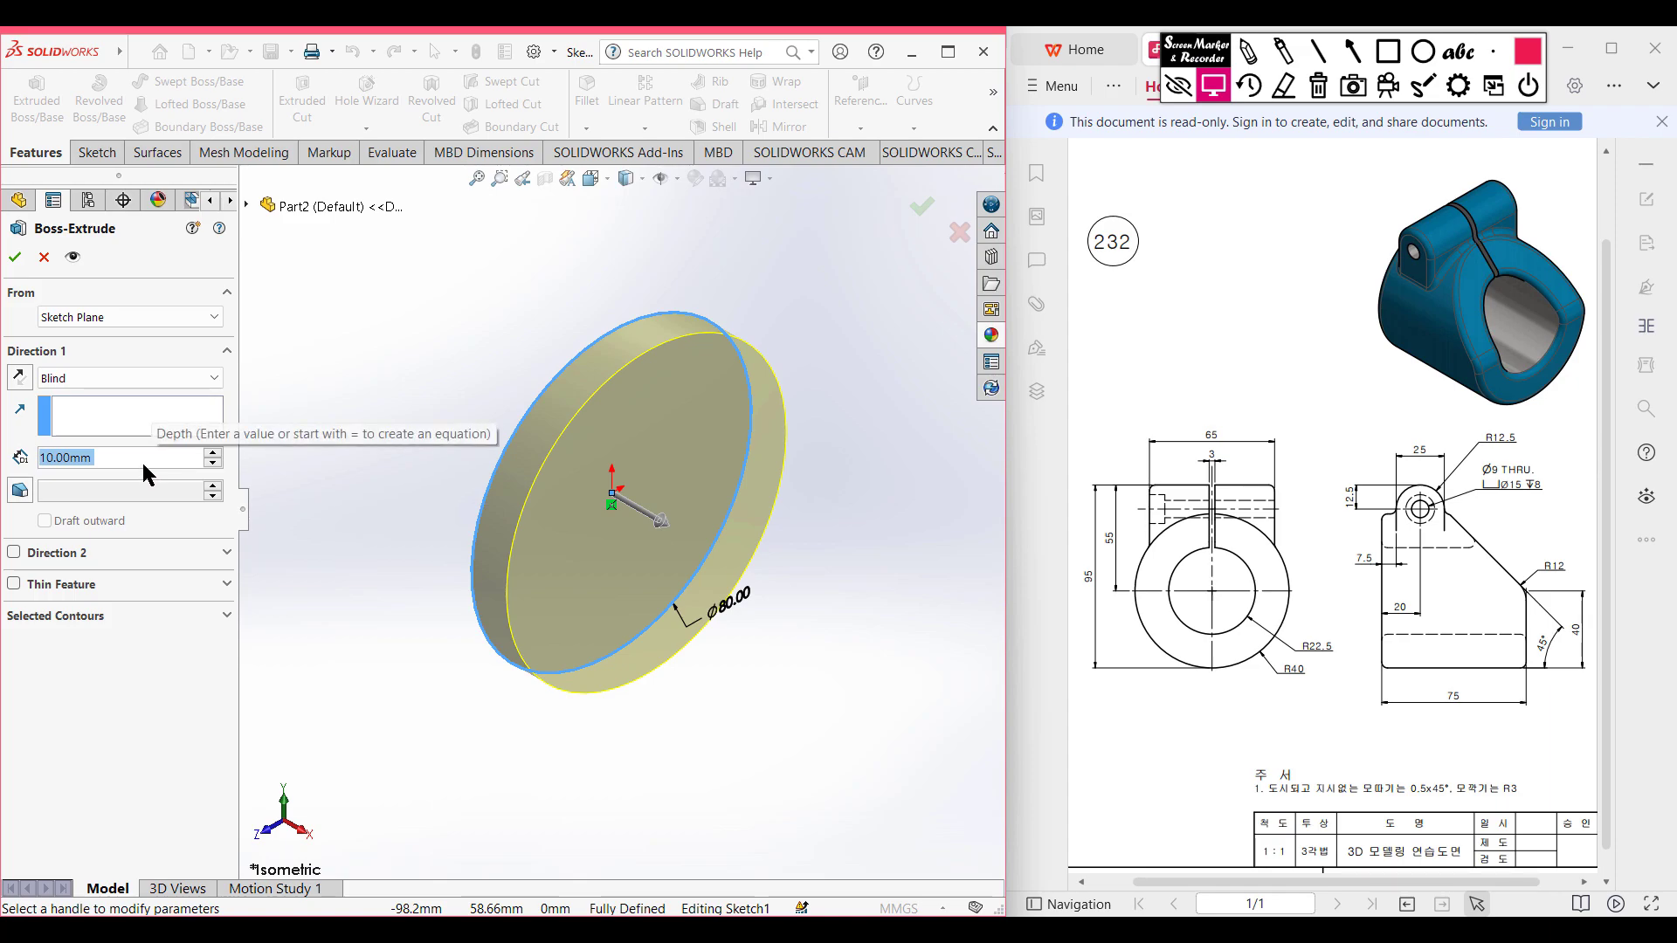
text(75-20)
key(Return)
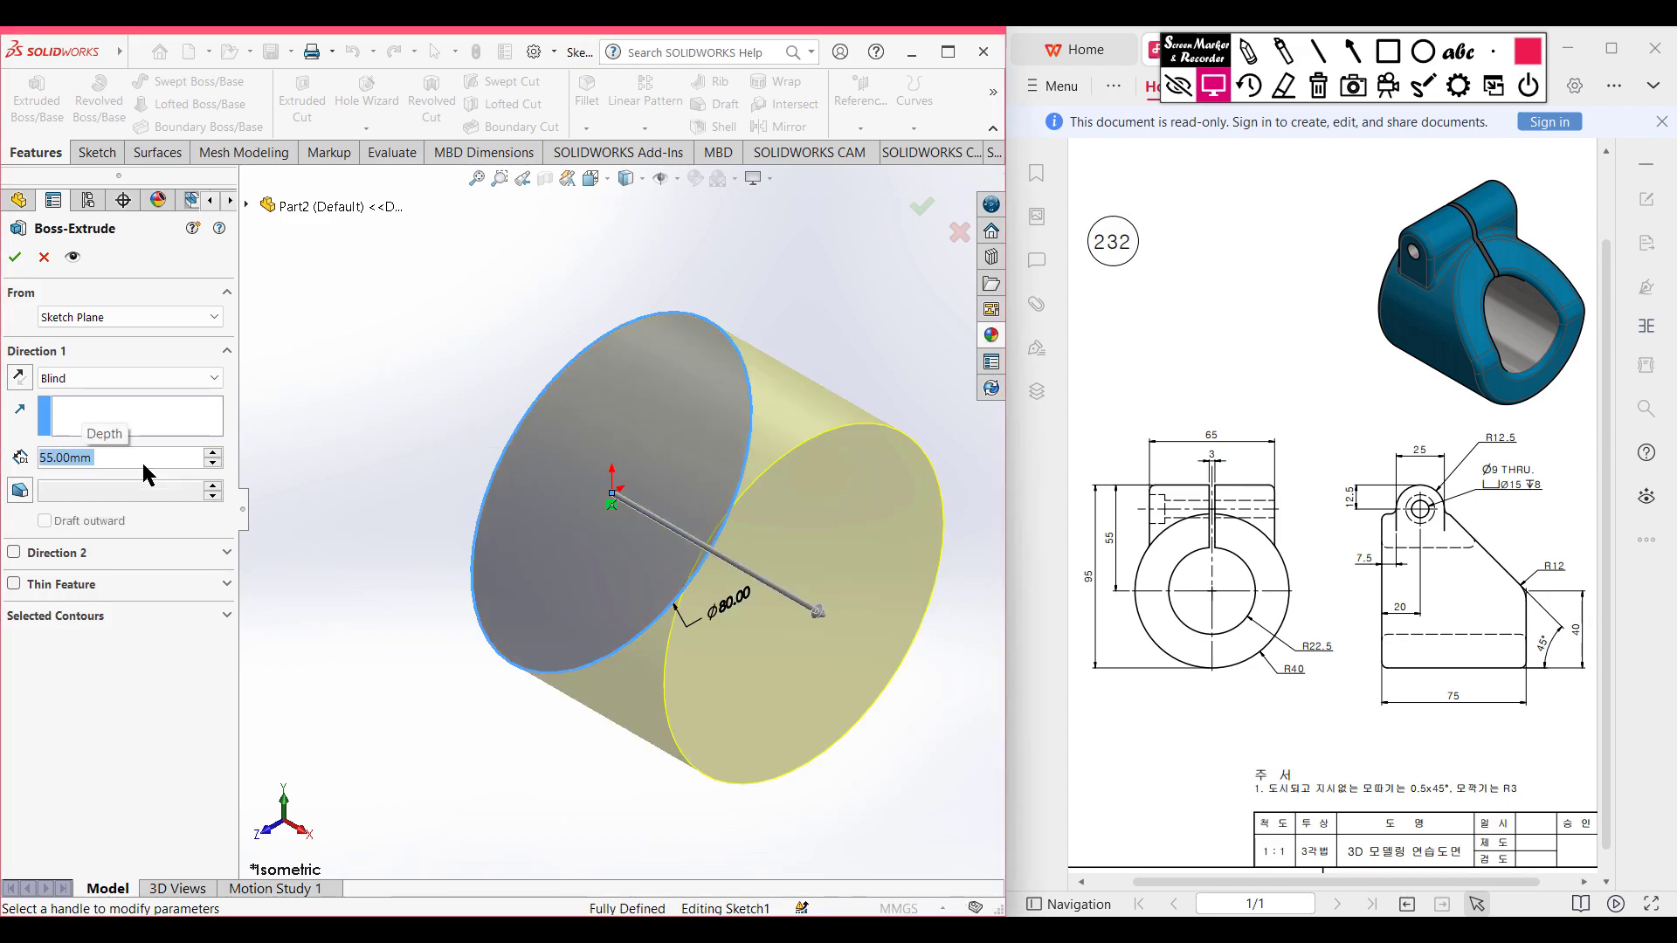
click(14, 552)
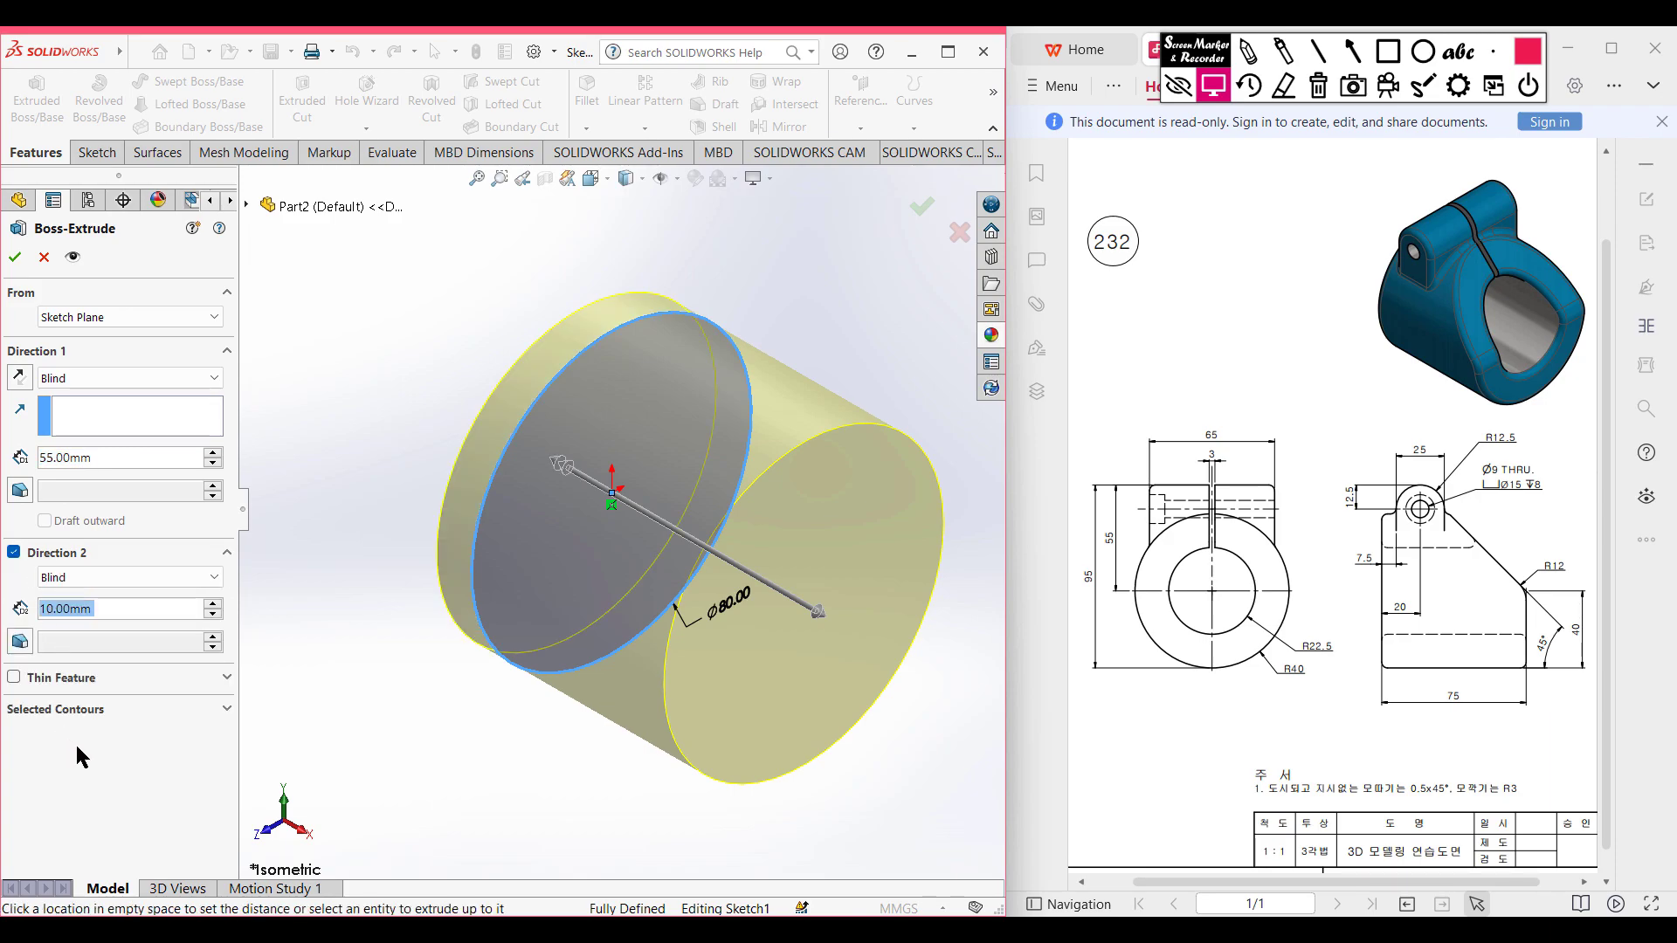
text(20)
key(Return)
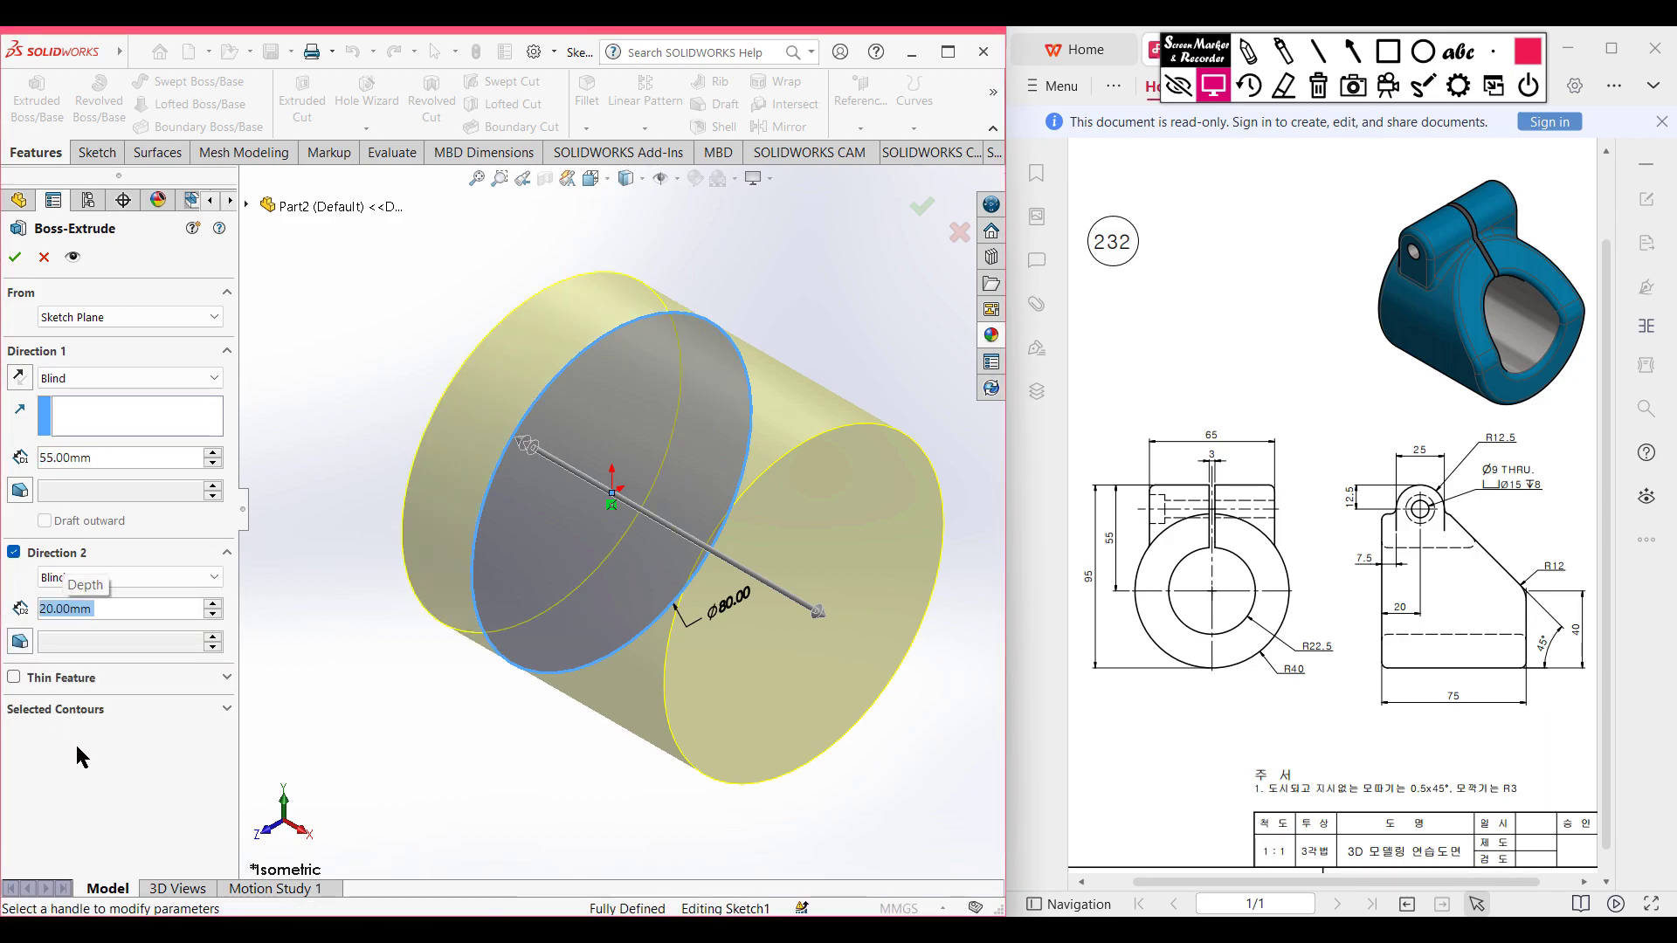
click(13, 259)
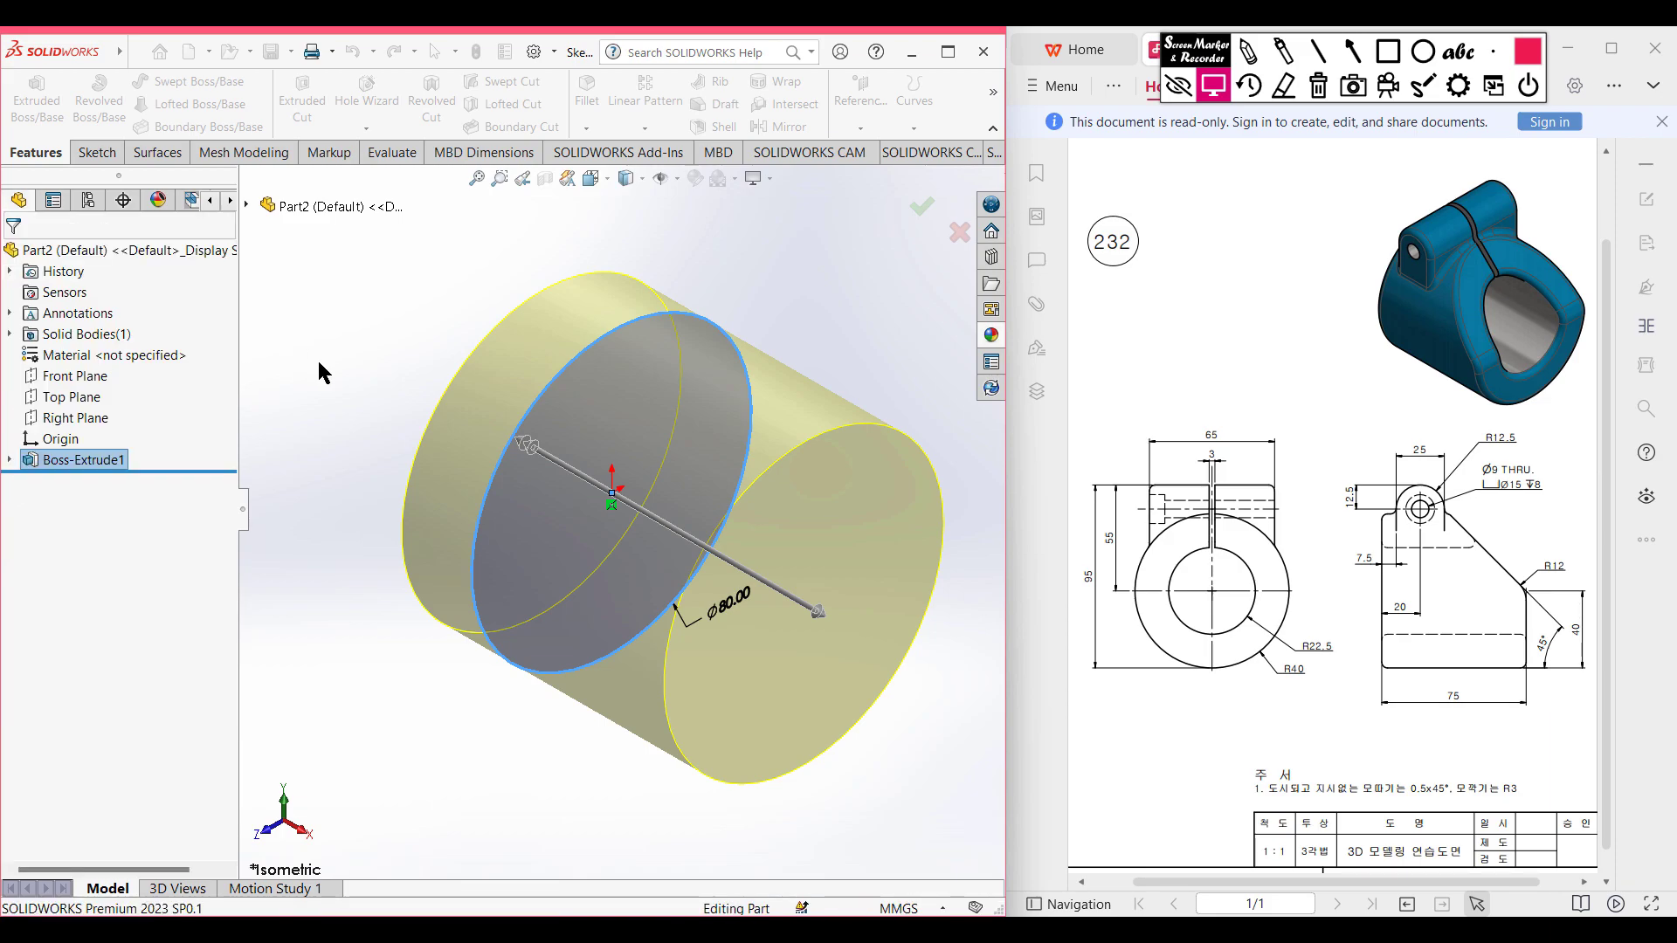
click(414, 366)
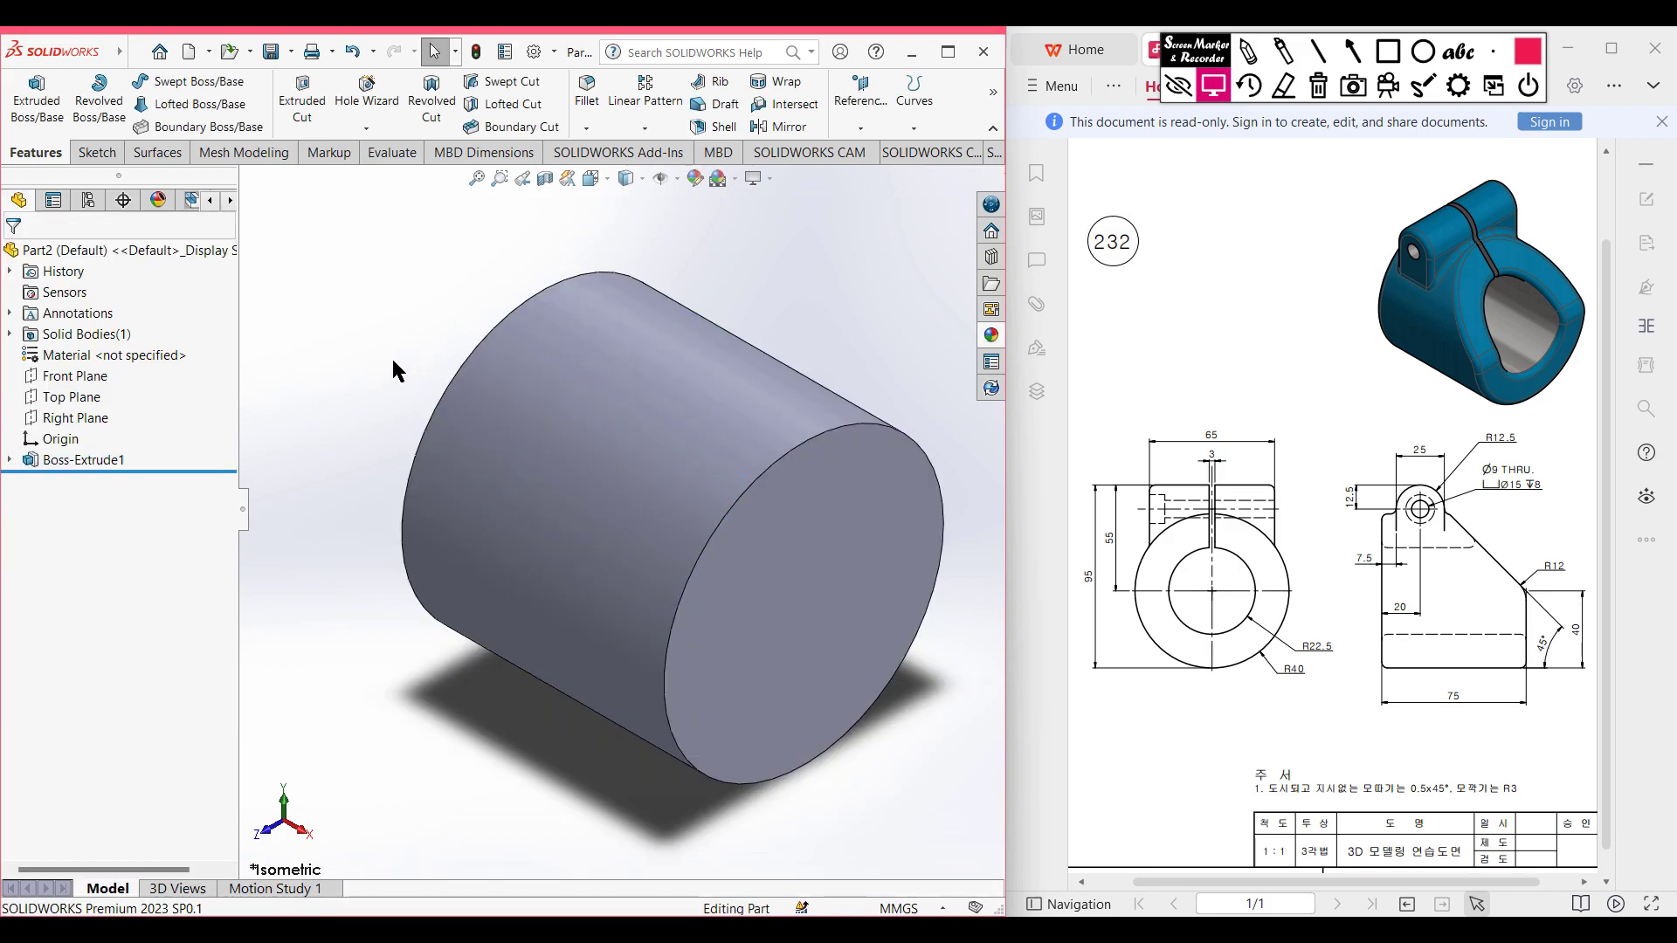
Start a sketch on the Right Plane and draw a vertical centerline 55 mm long upward from the origin.
click(70, 418)
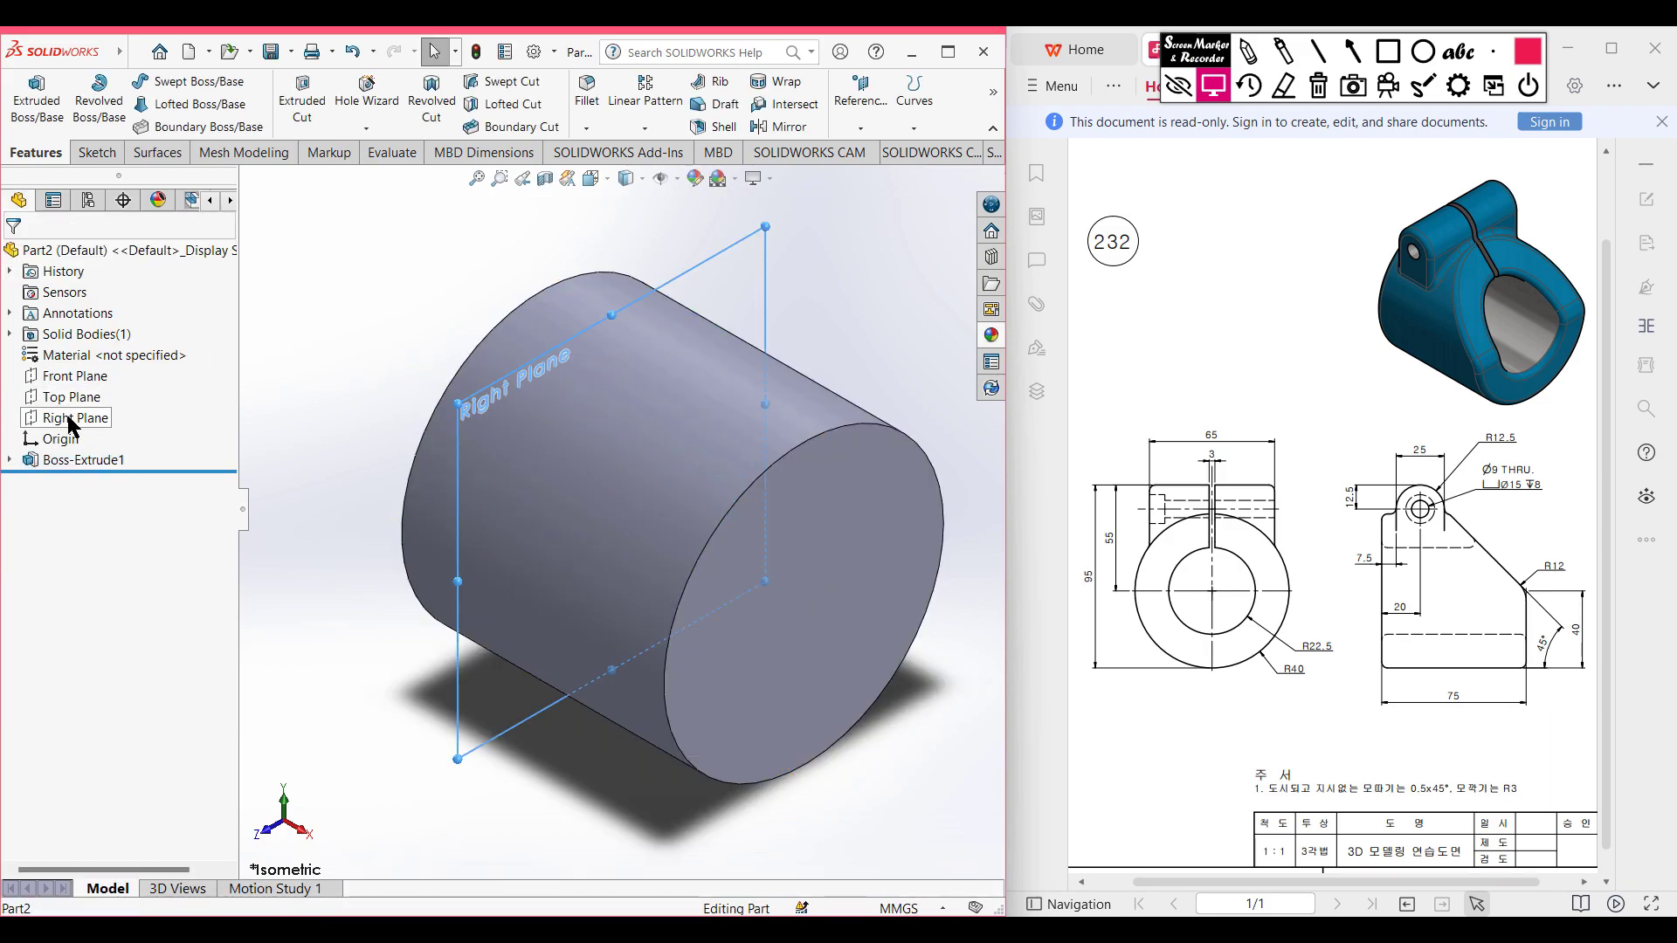
right_click(73, 425)
click(85, 392)
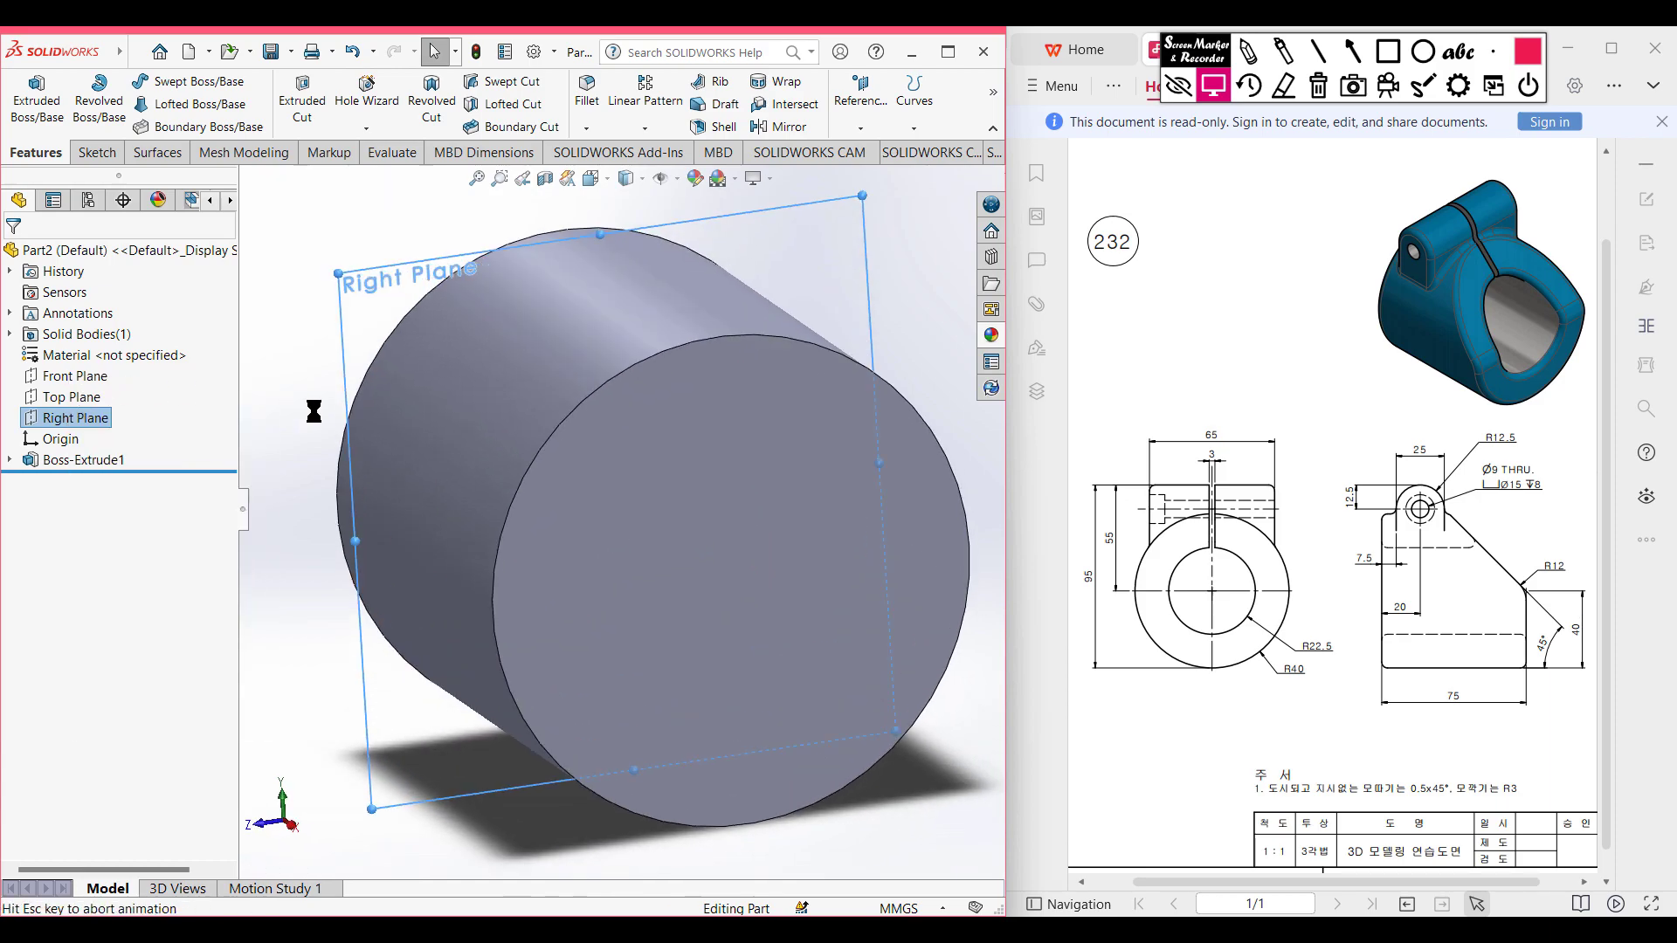
scroll(451, 340, down, 1)
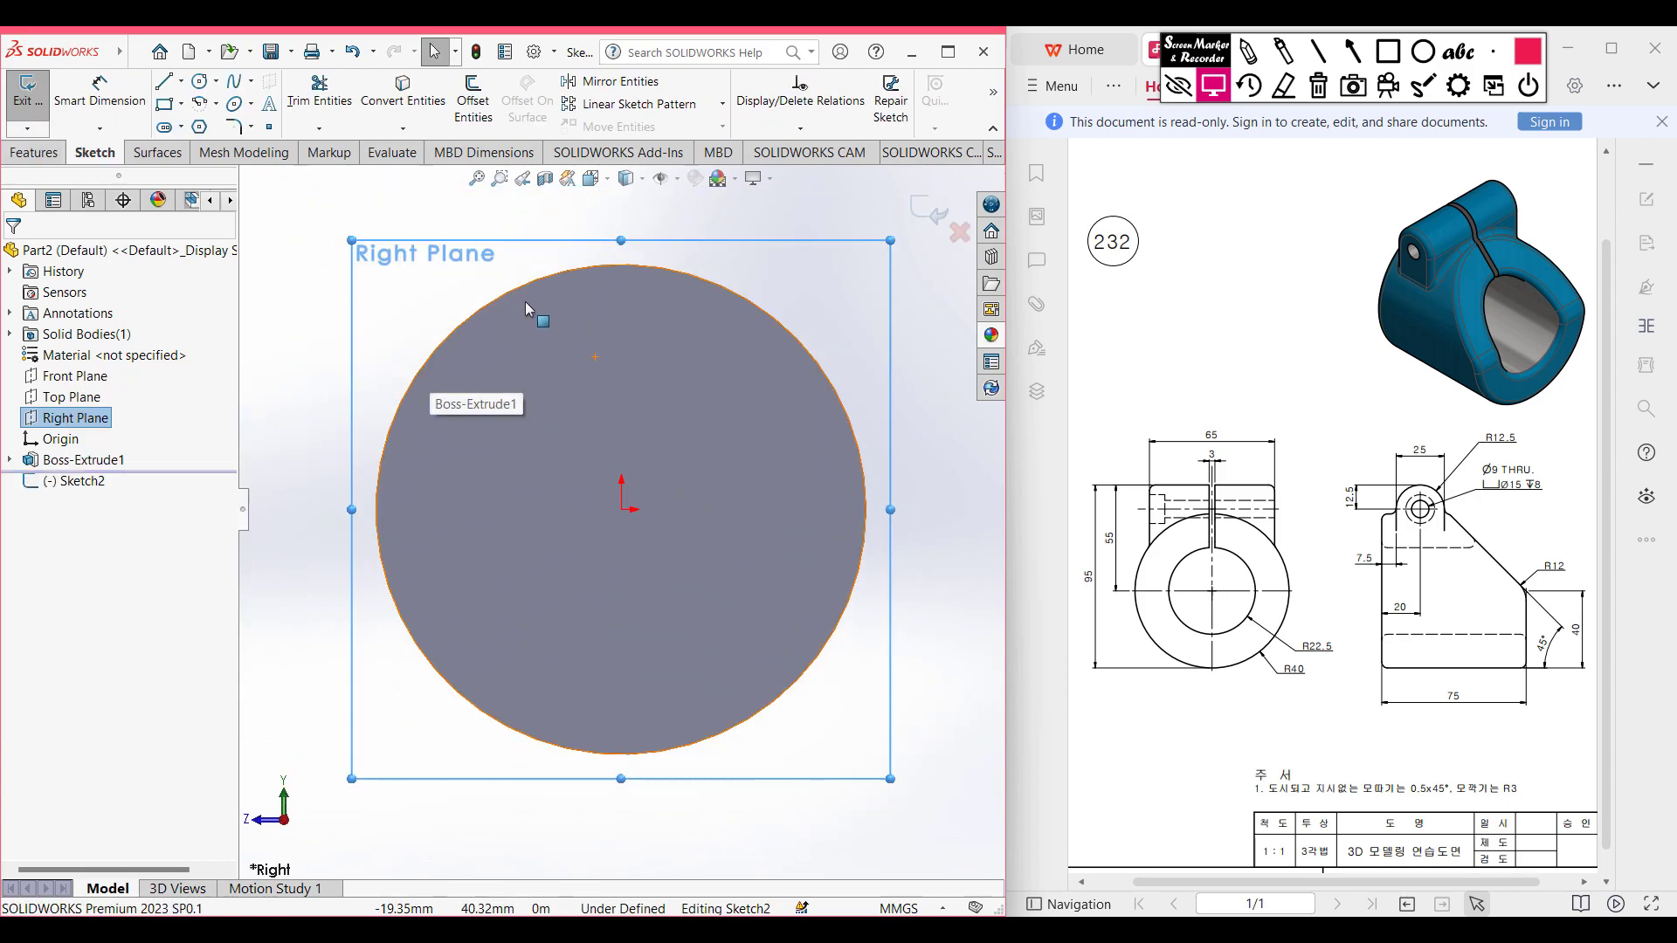
scroll(528, 293, down, 2)
scroll(539, 276, up, 1)
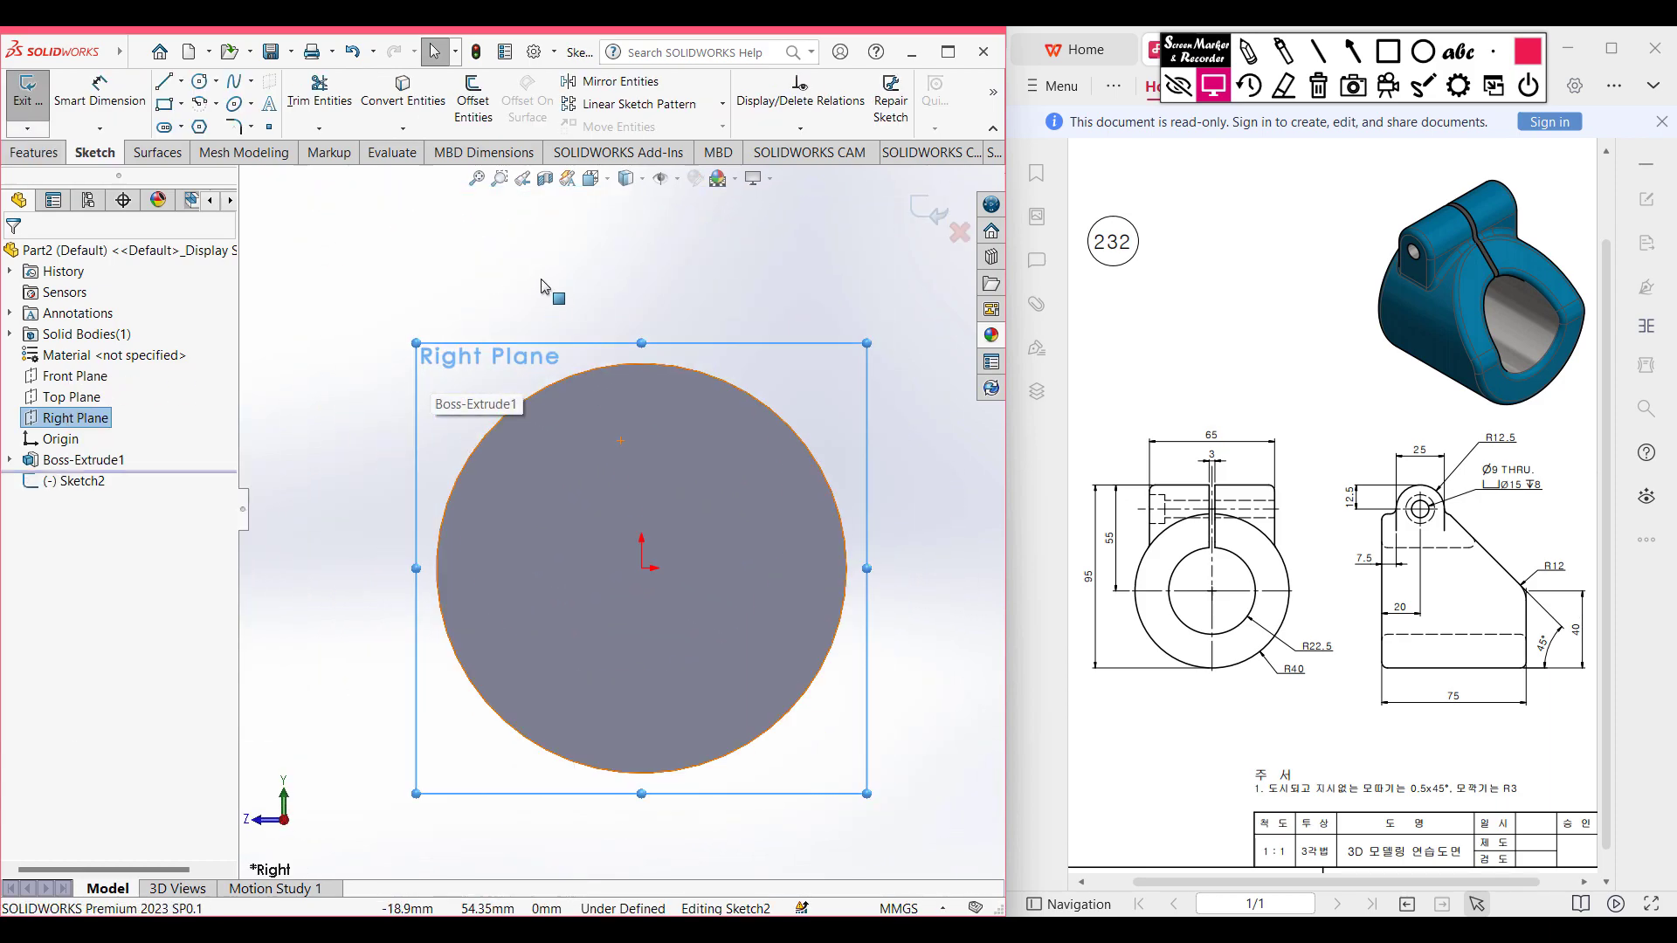
click(180, 81)
click(210, 126)
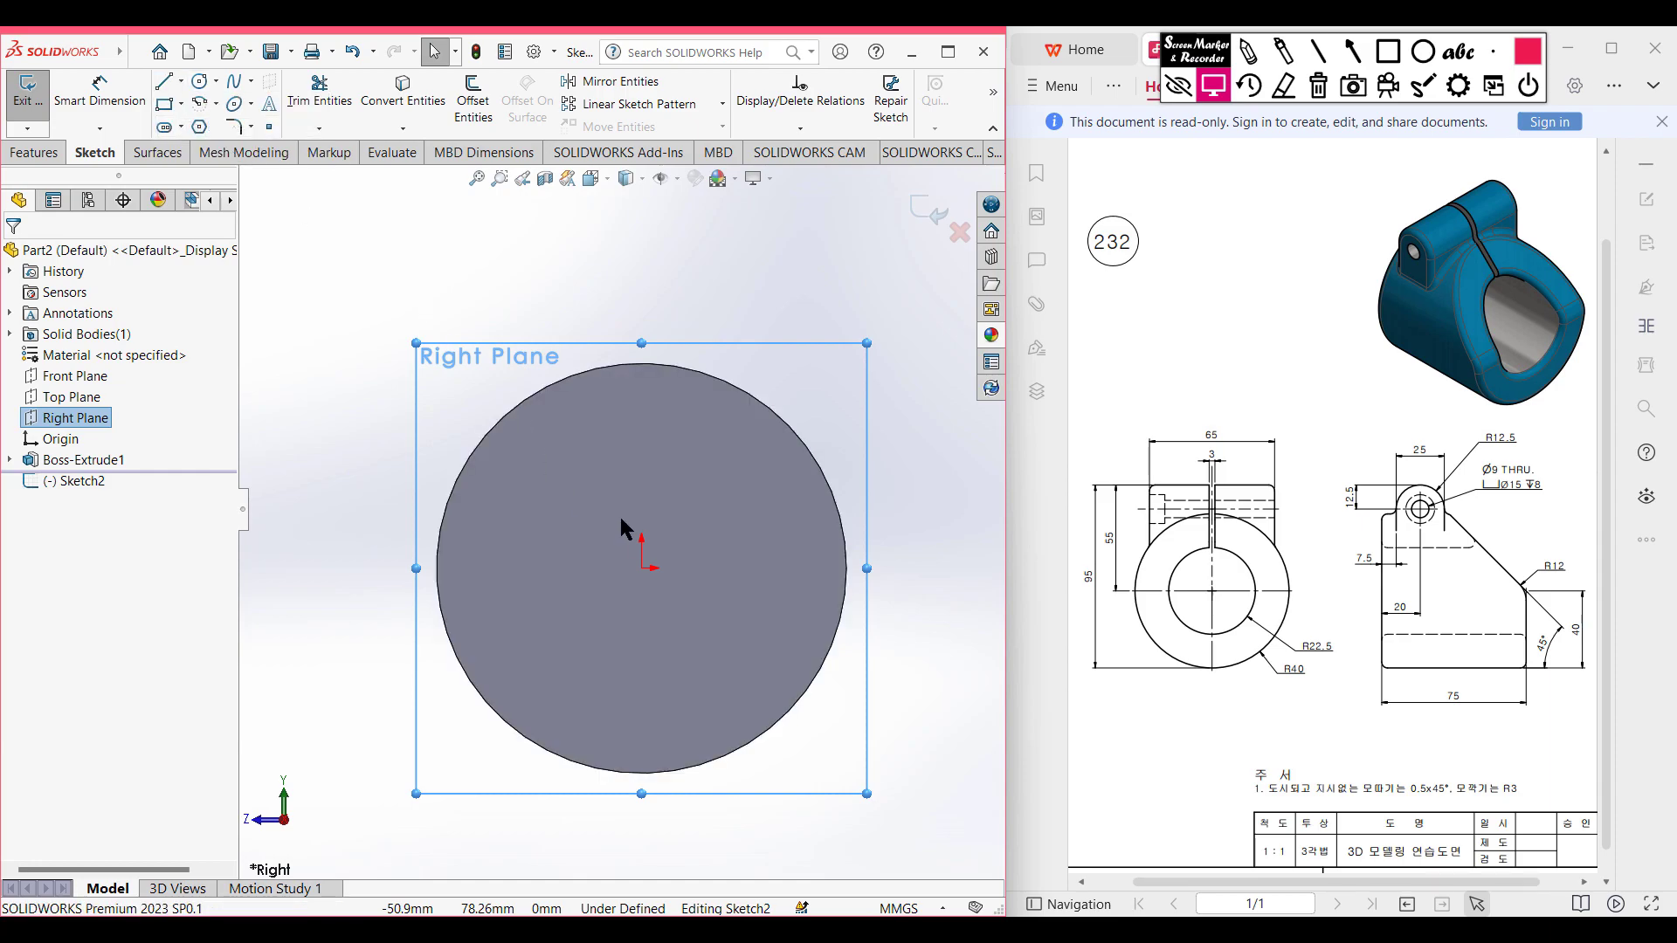
click(642, 568)
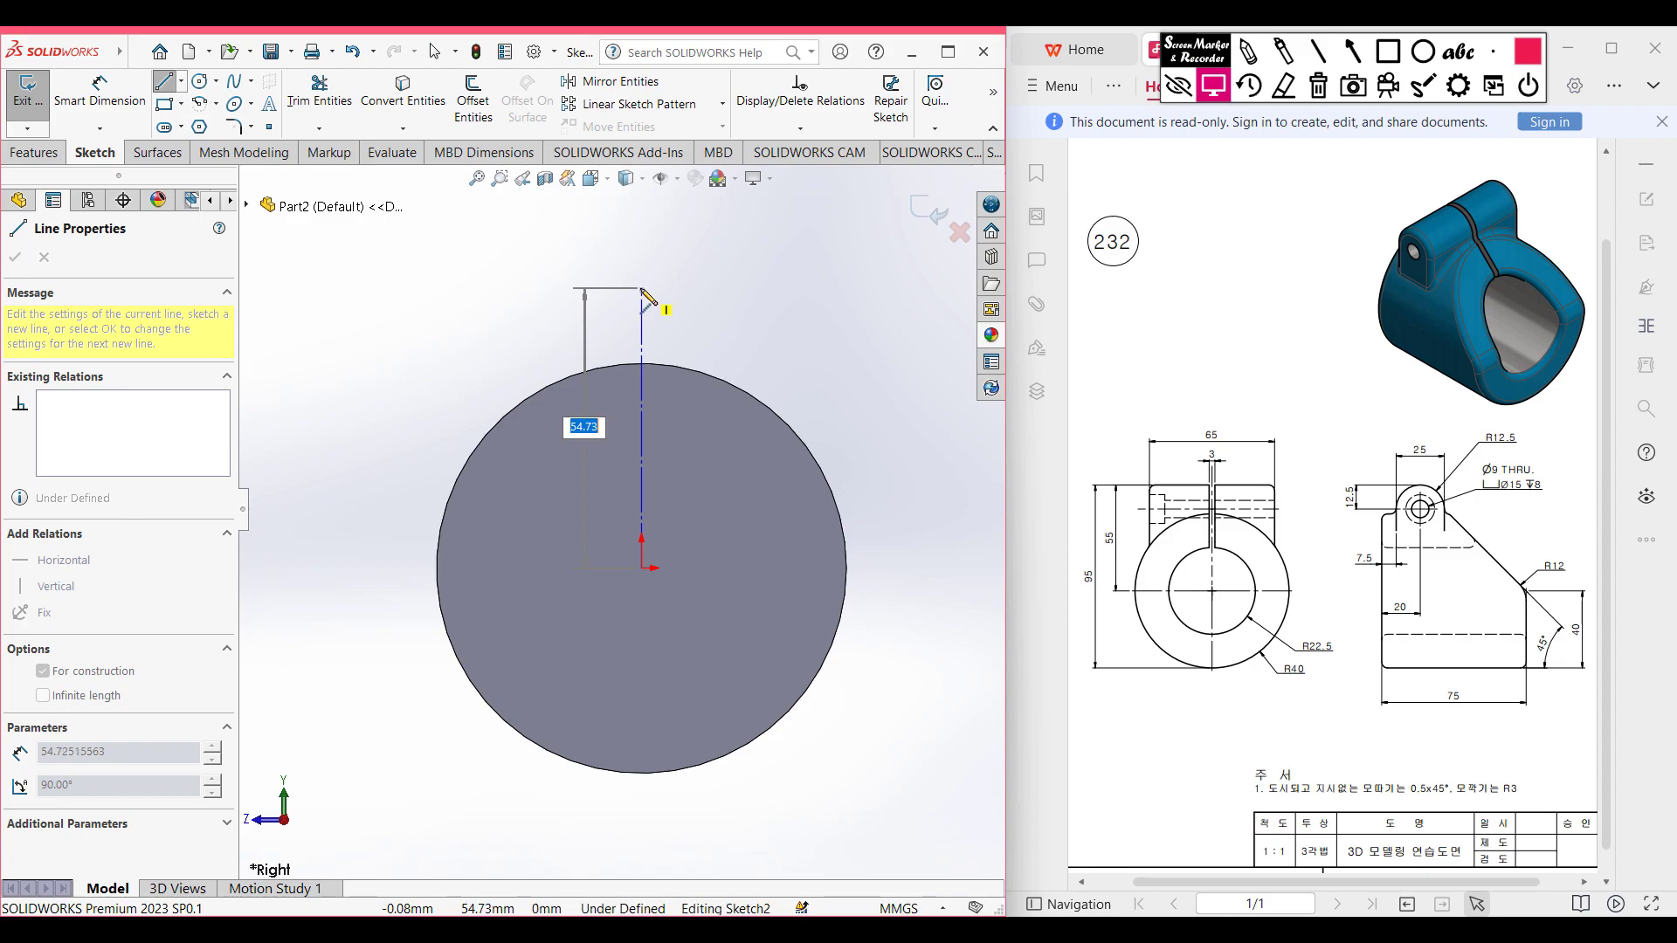
key(Return)
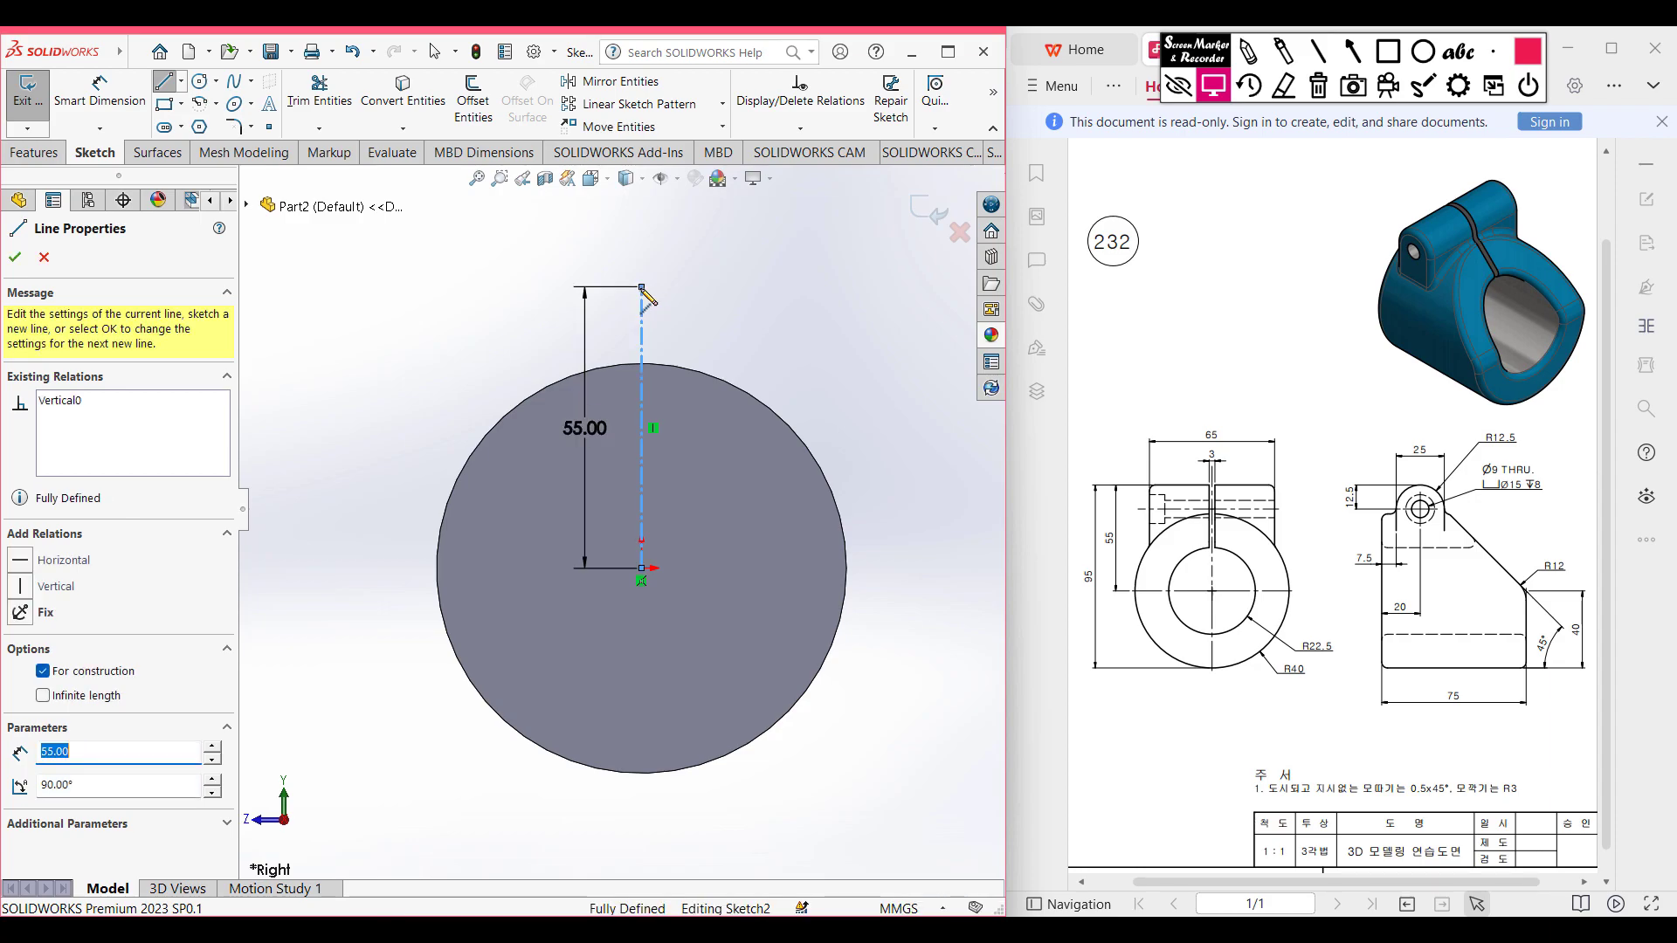
key(Escape)
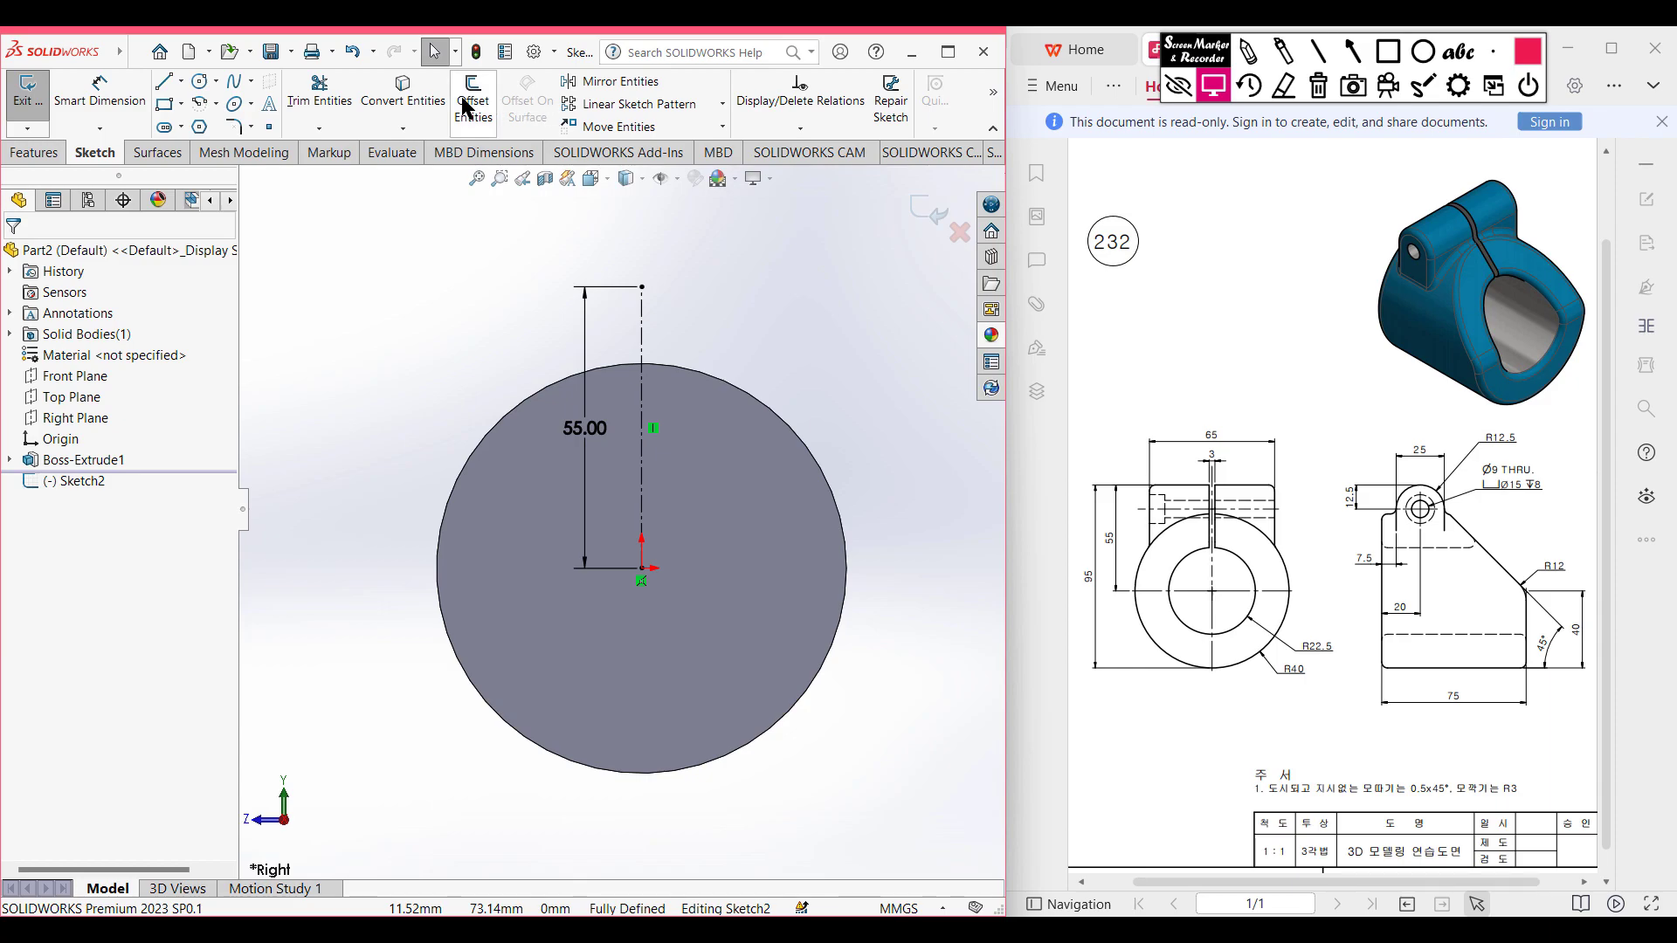
Offset the vertical centerline 32.5 mm bi-directionally with line cap ends to form the lug's closed rectangle.
click(469, 107)
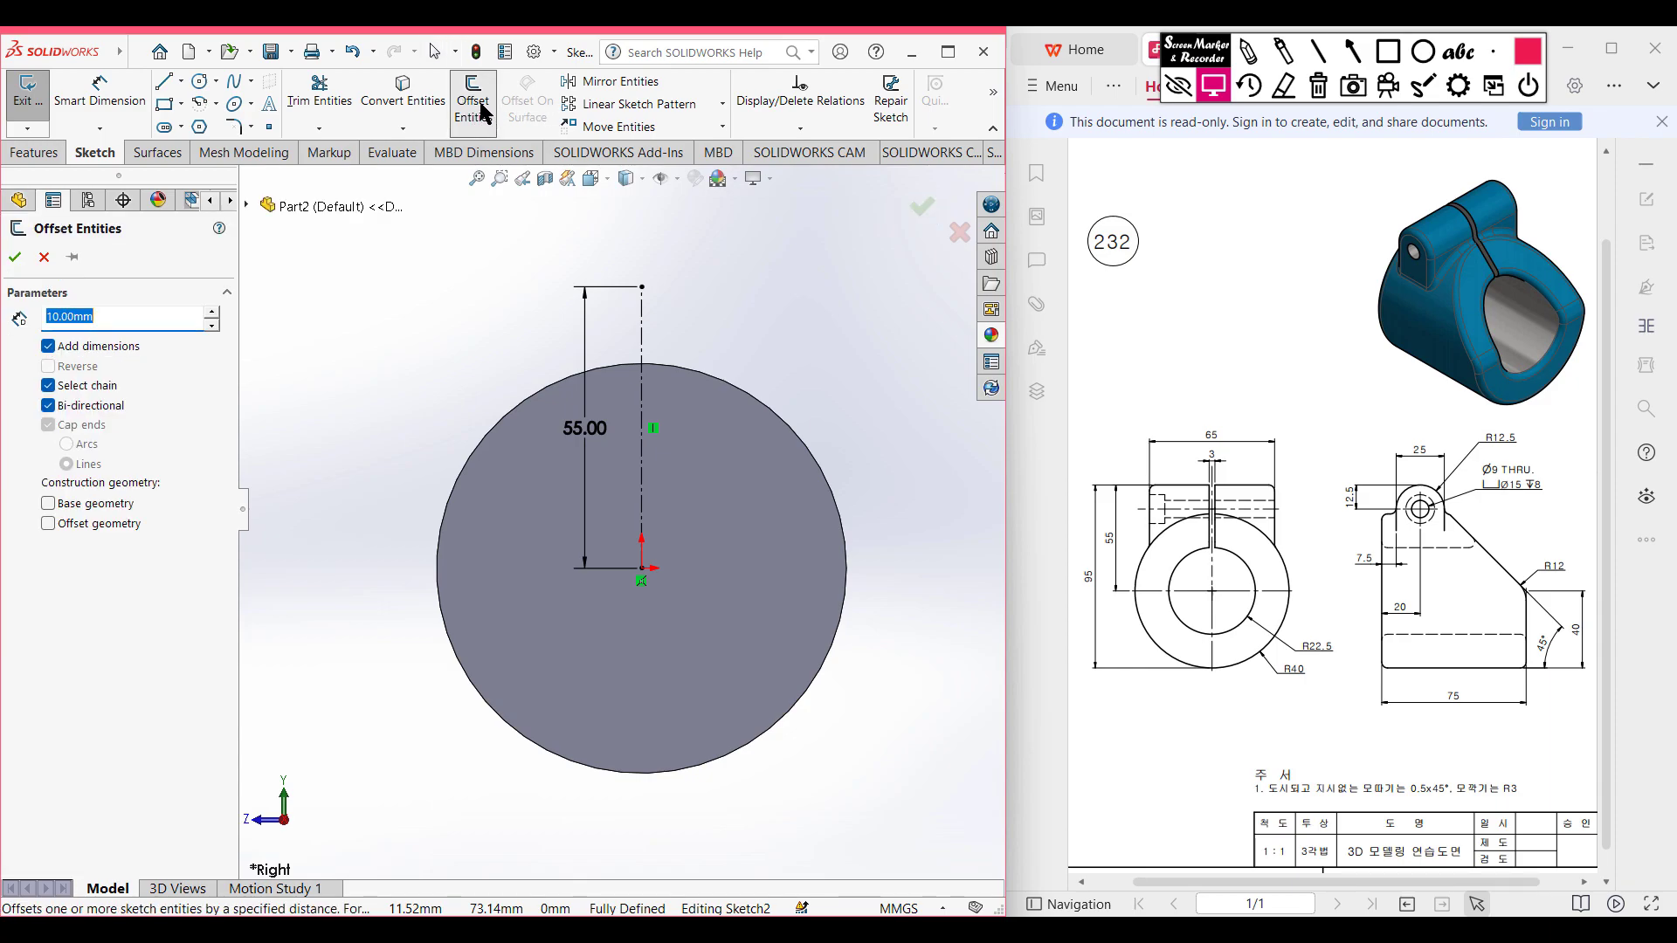
click(642, 320)
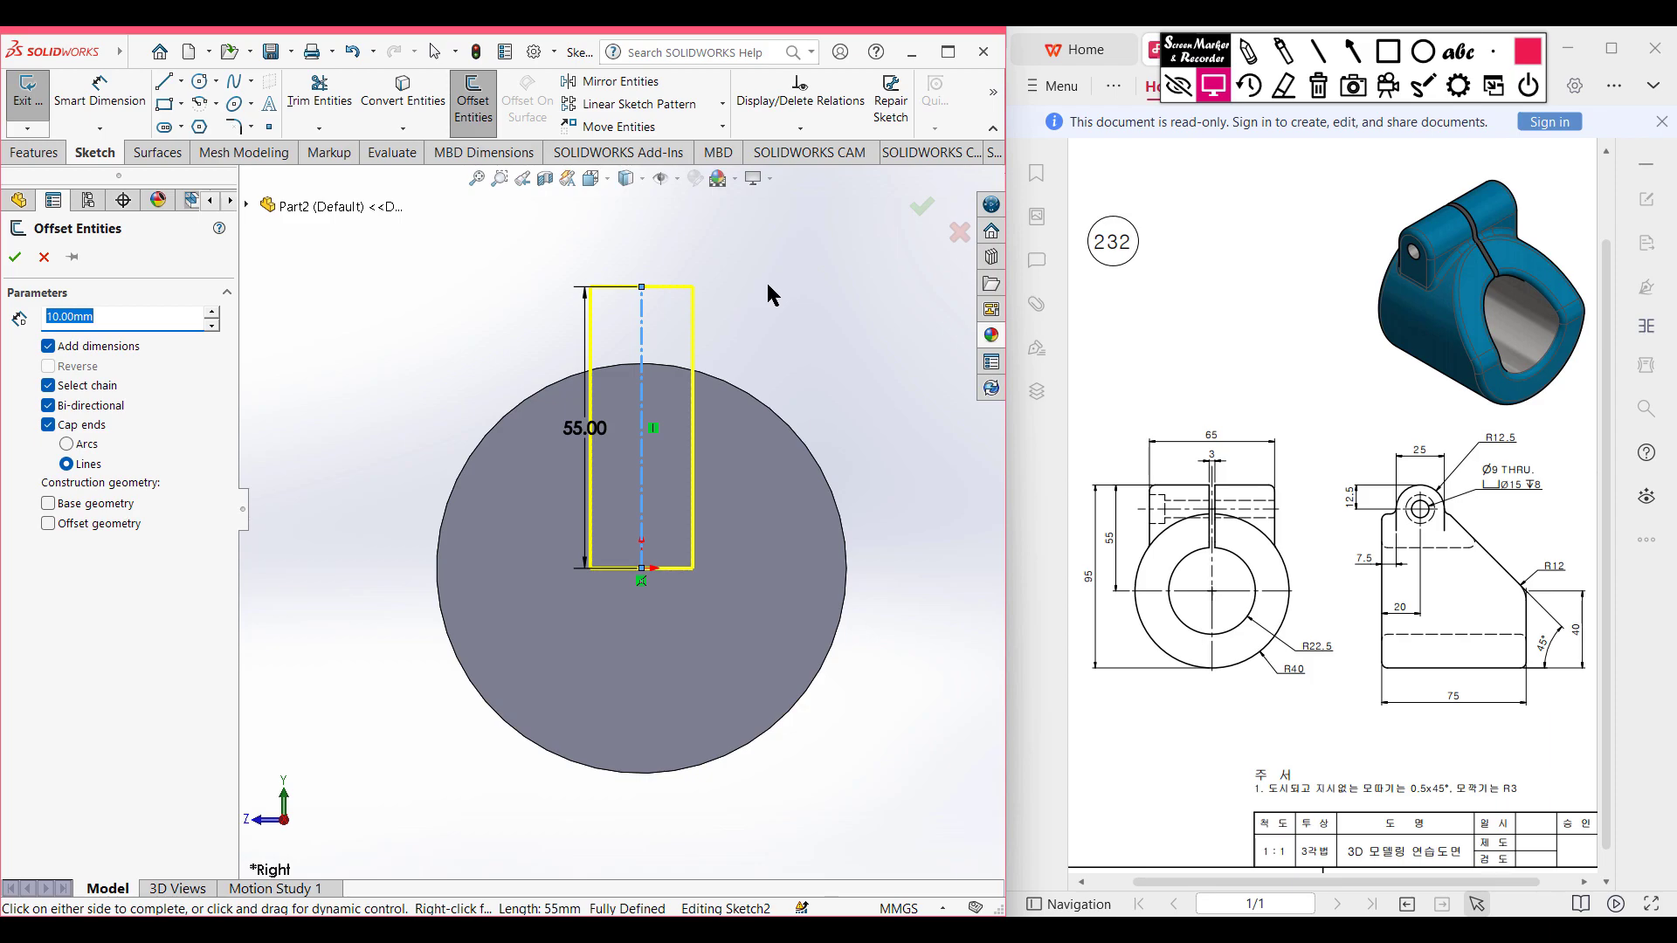
text(65/2)
key(Return)
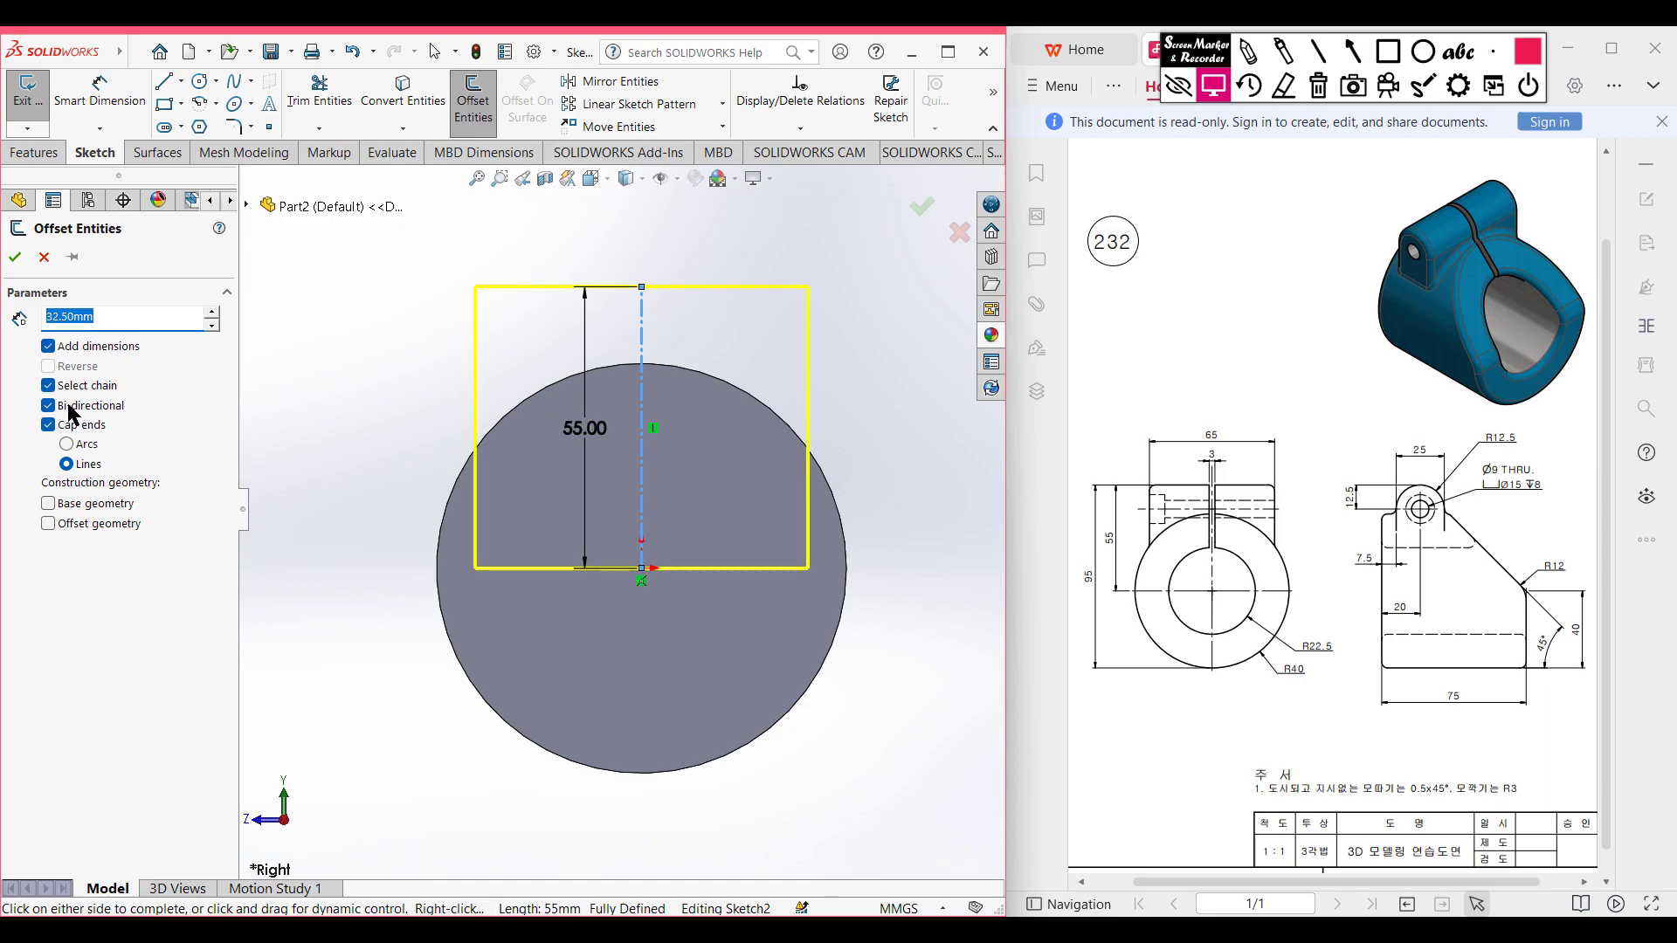
click(14, 257)
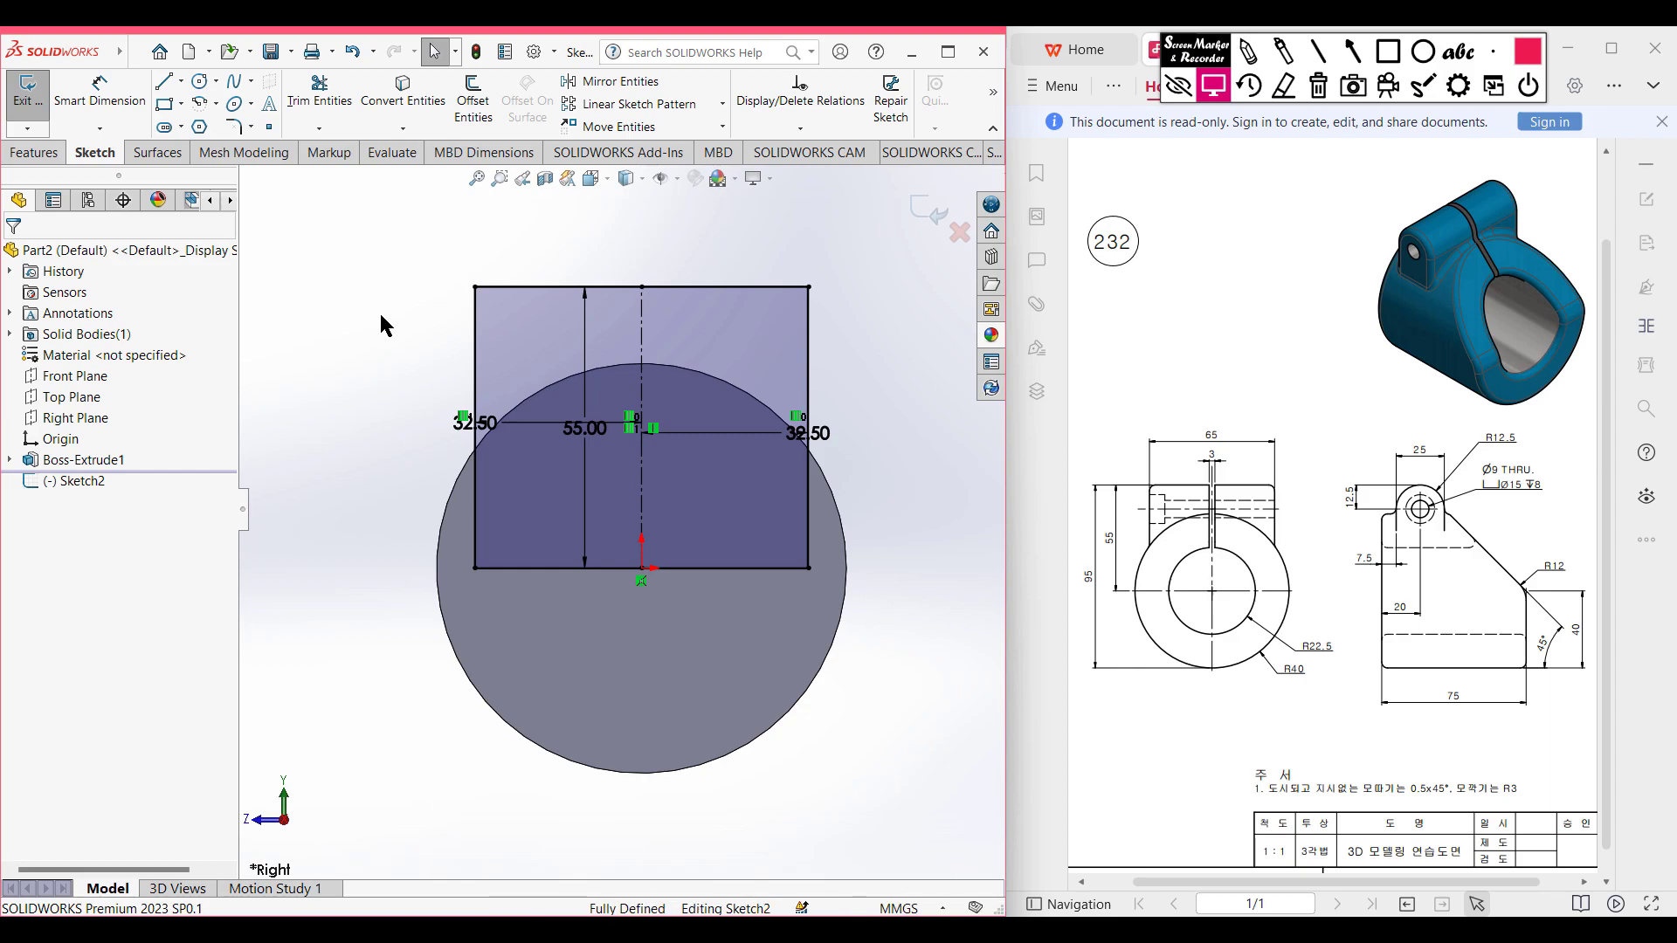
Extrude the lug rectangle 25 mm with the Mid Plane end condition, merged with the cylinder.
key(ctrl+7)
click(35, 155)
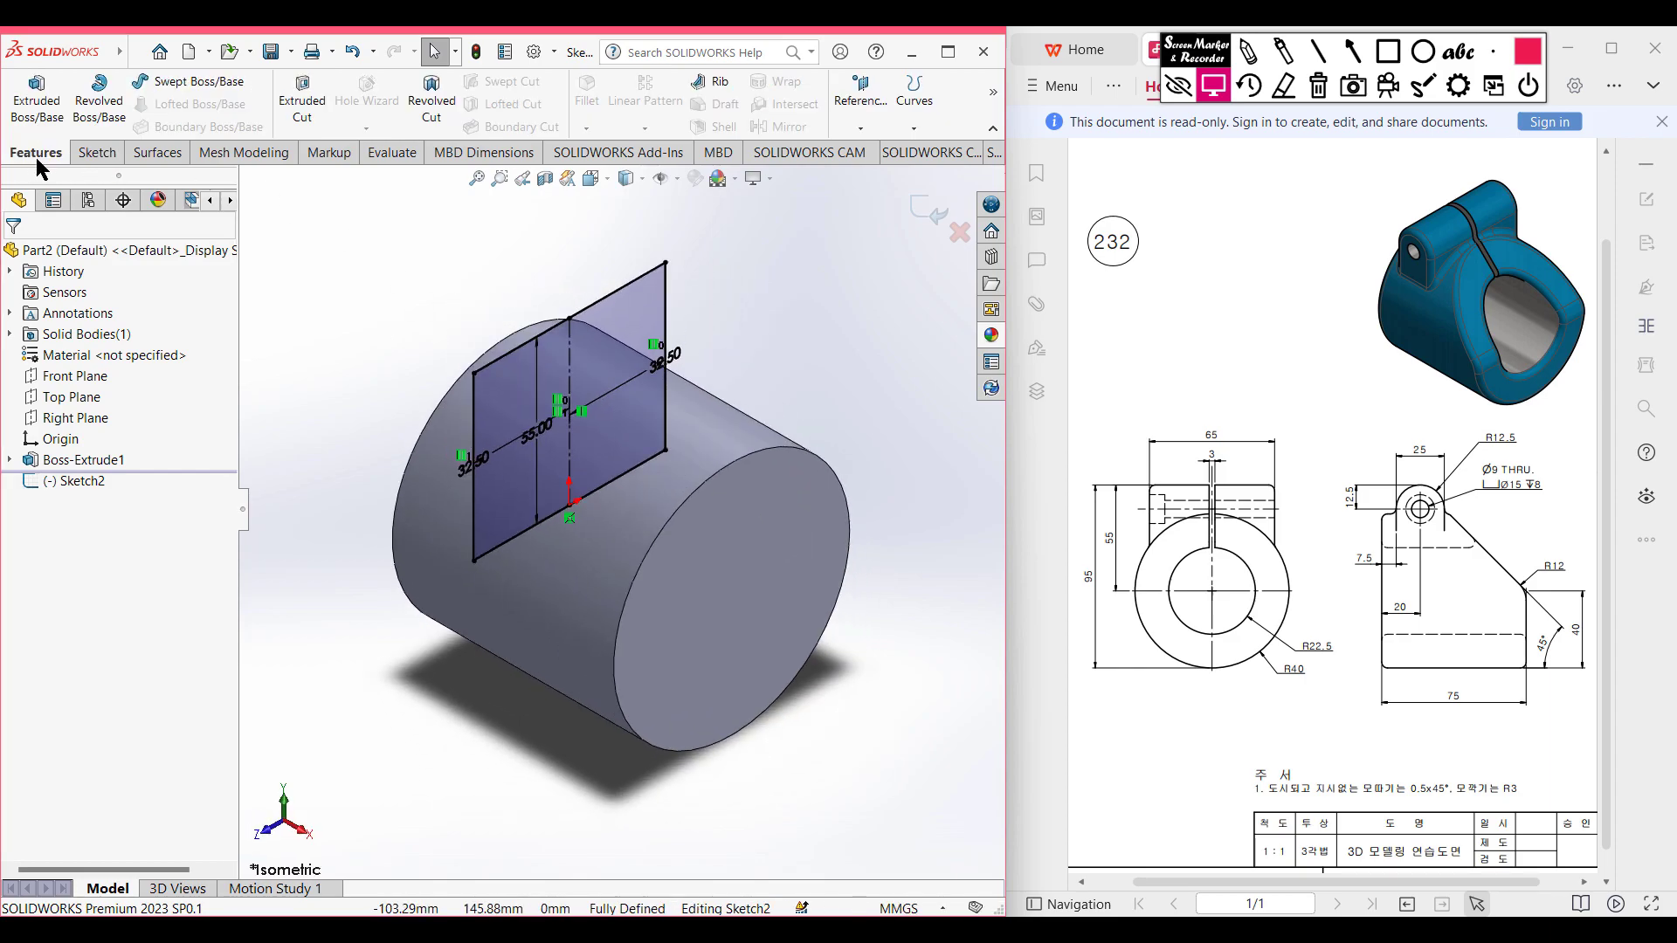
click(35, 104)
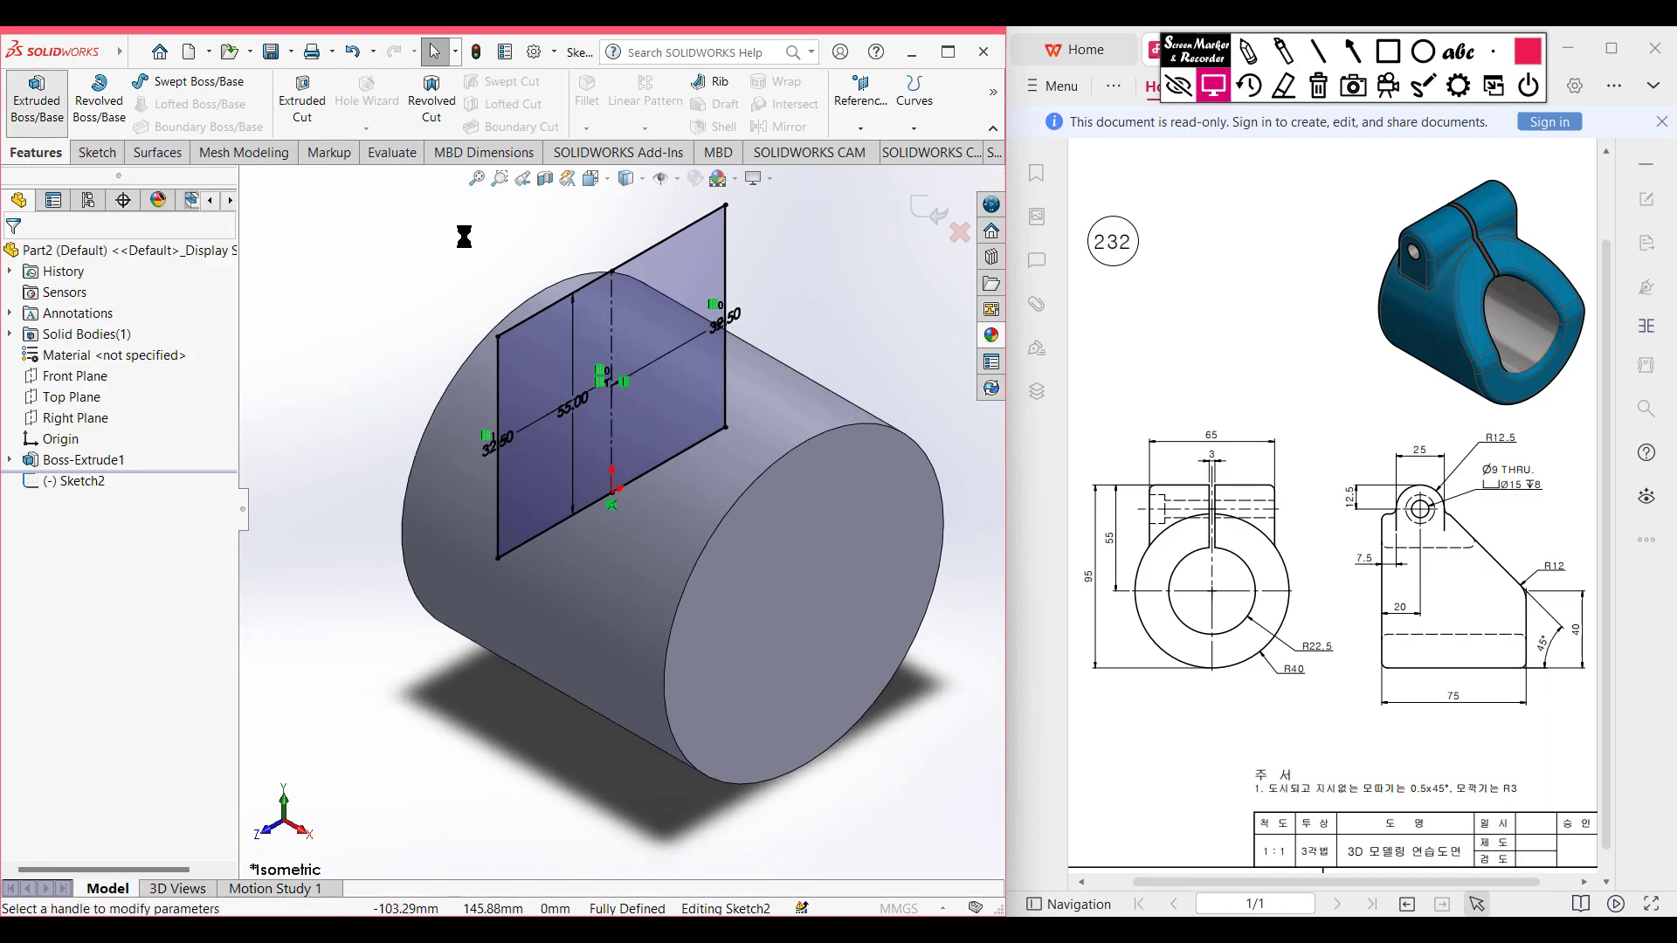
text(25)
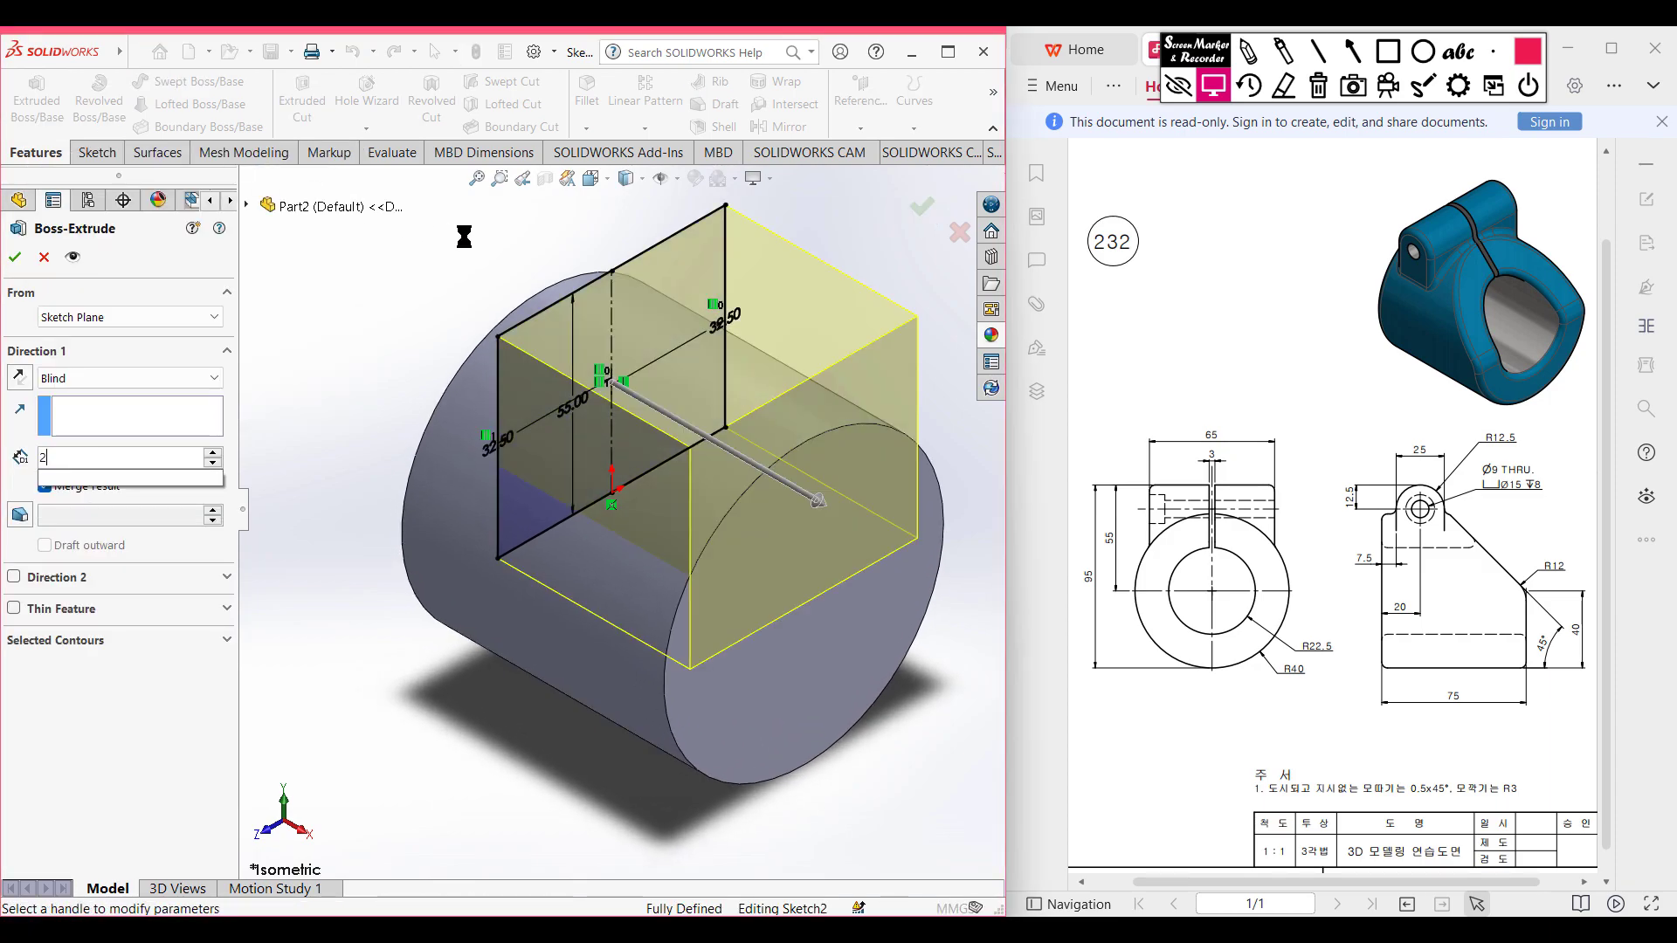
key(Return)
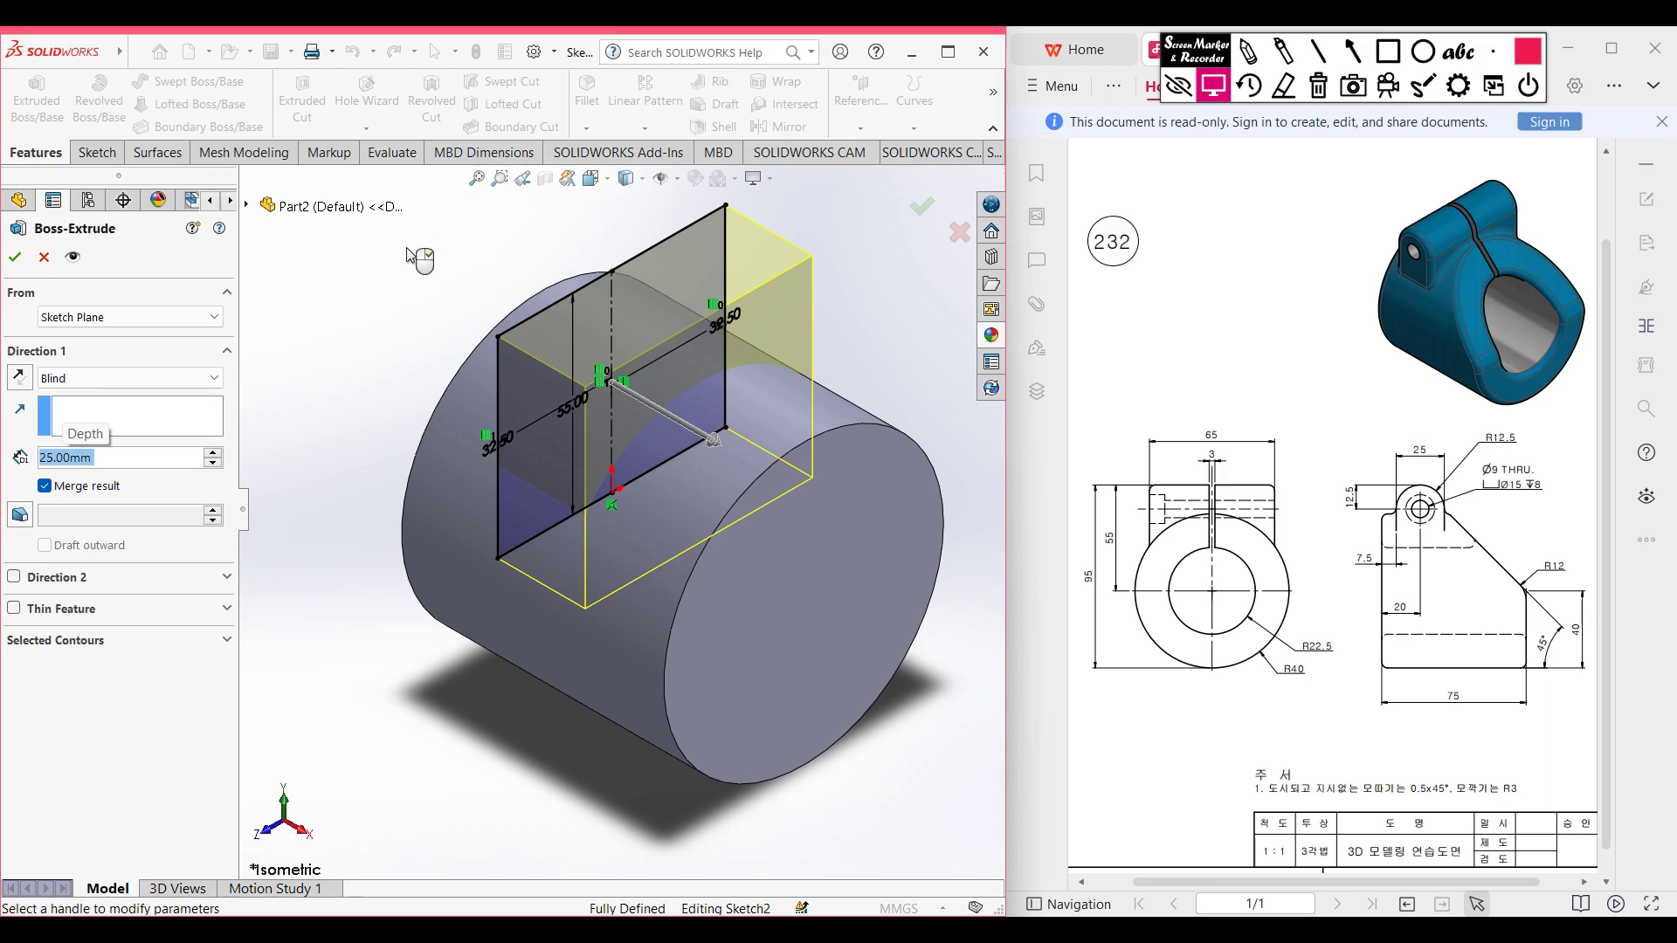
click(140, 377)
click(131, 487)
key(Return)
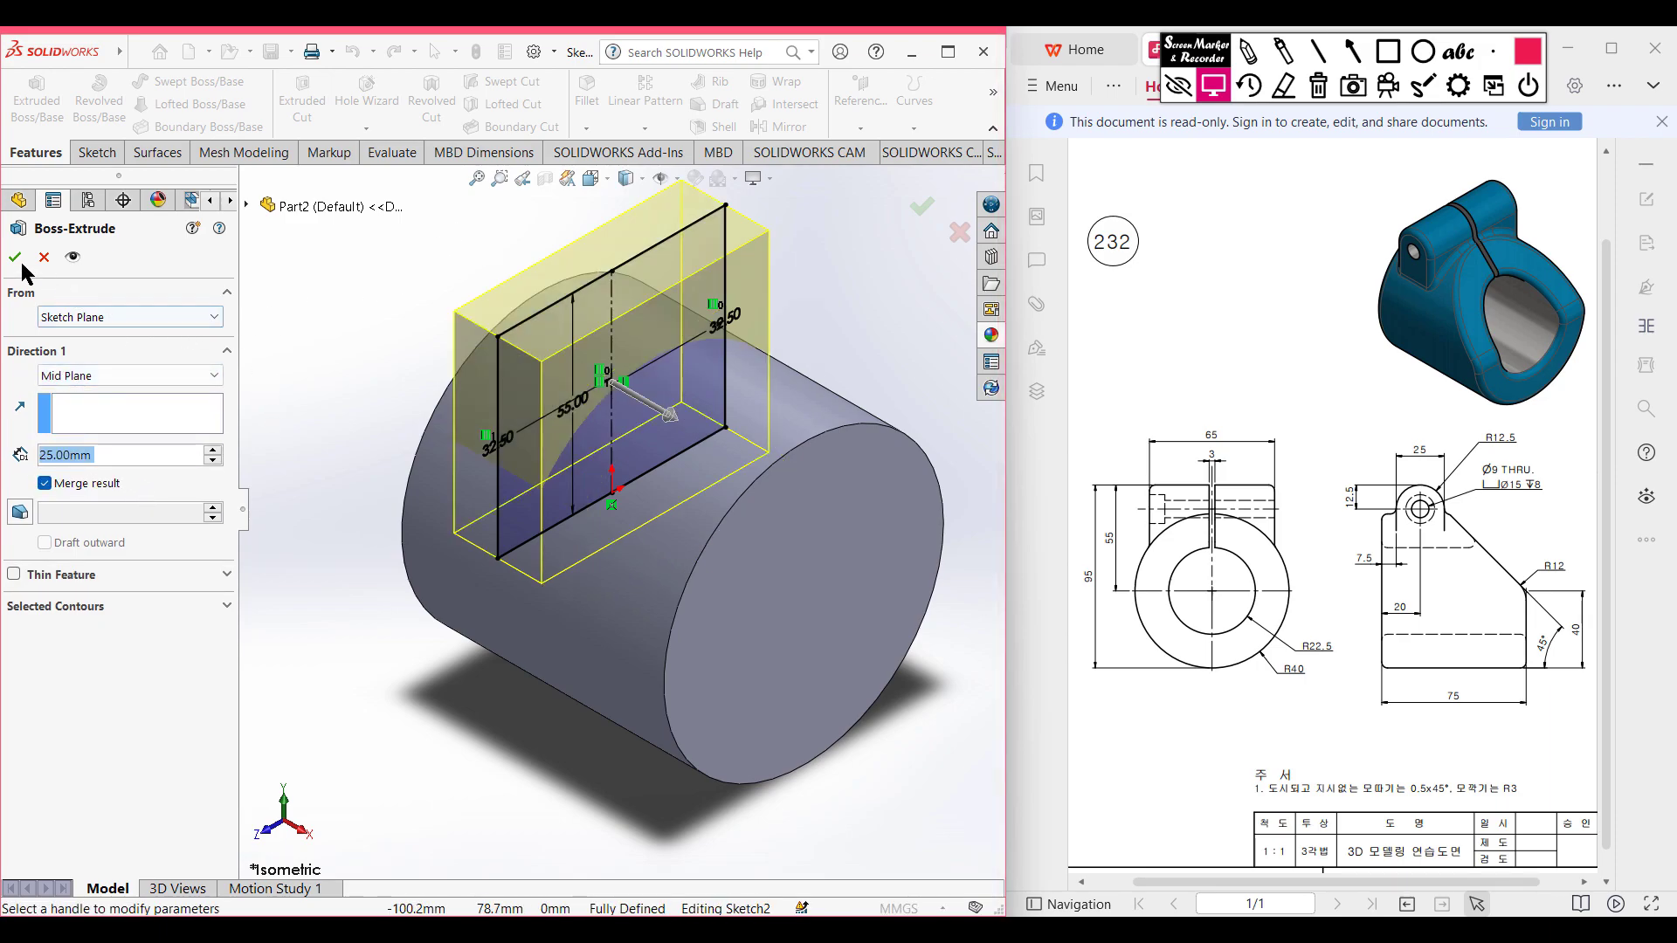
click(361, 318)
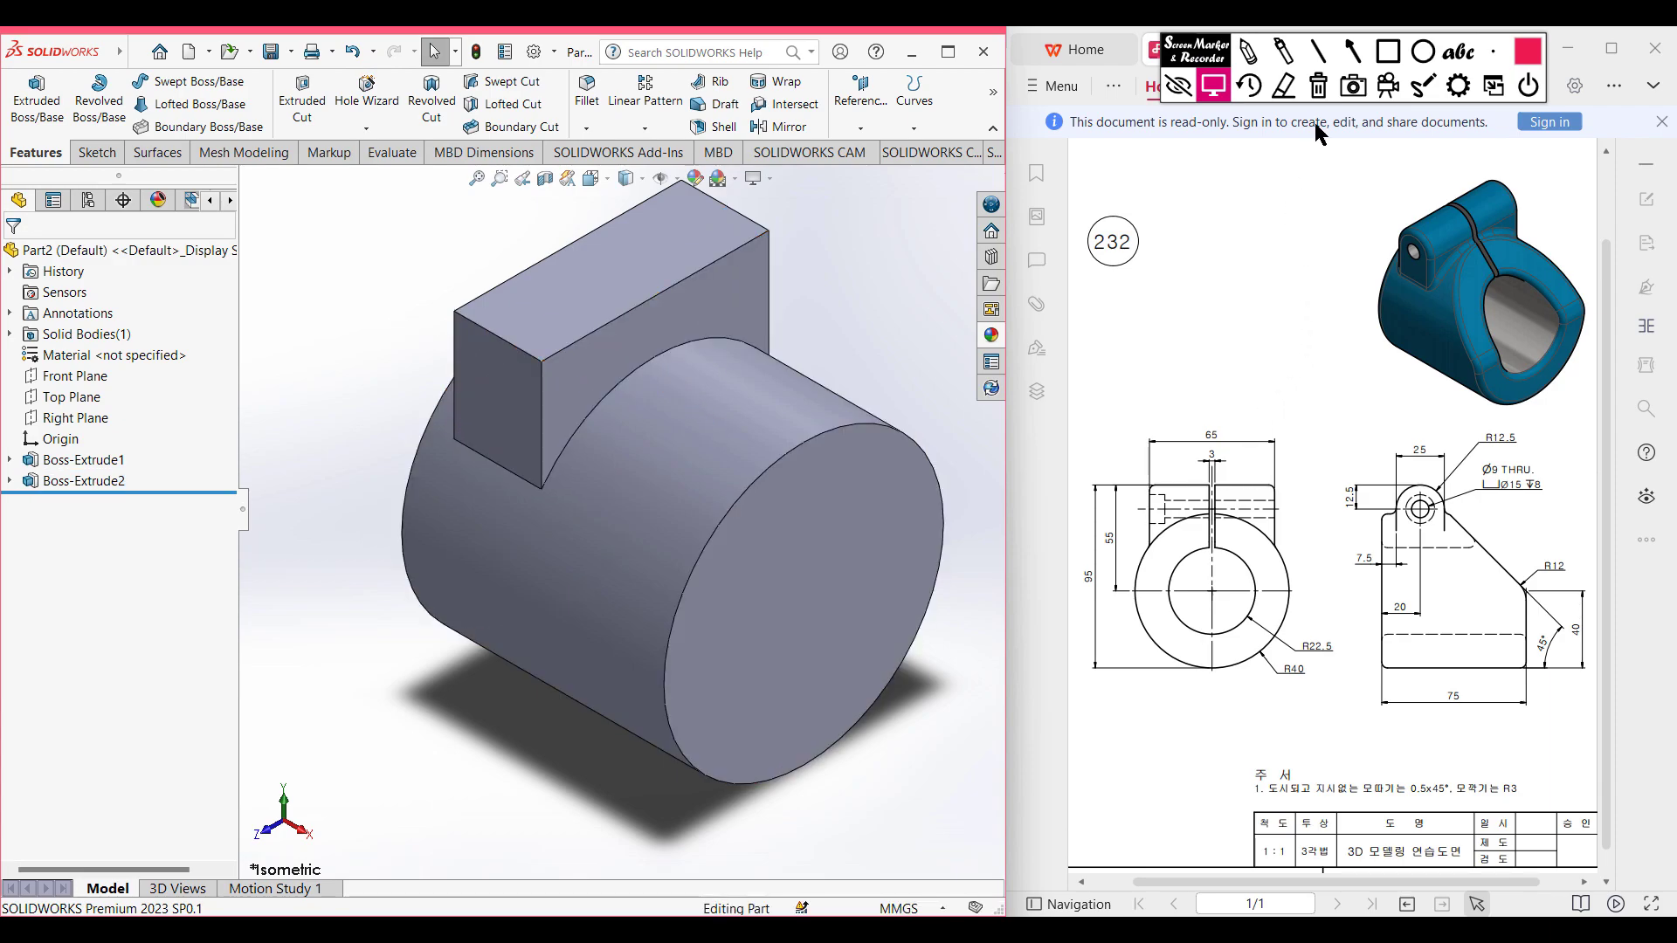
Examine the rounded lug top and its radius in the reference drawing's side and front views, then clear the screen marks.
click(1249, 55)
drag(1429, 482, 1448, 509)
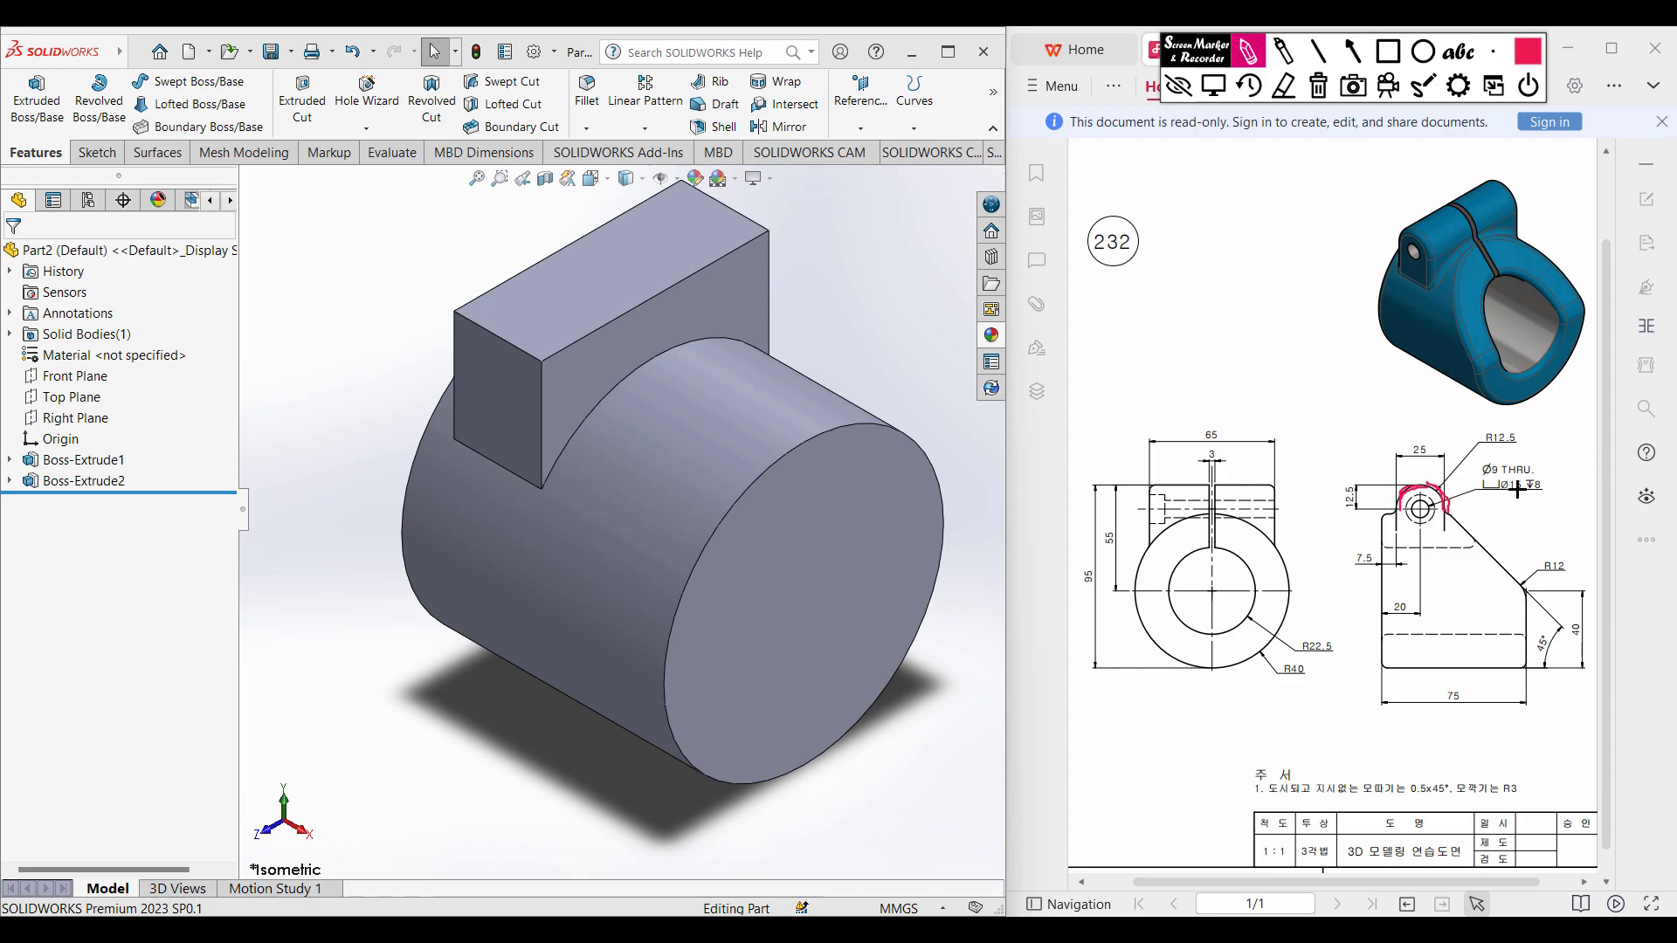
drag(1522, 432, 1530, 435)
drag(1149, 490, 1281, 482)
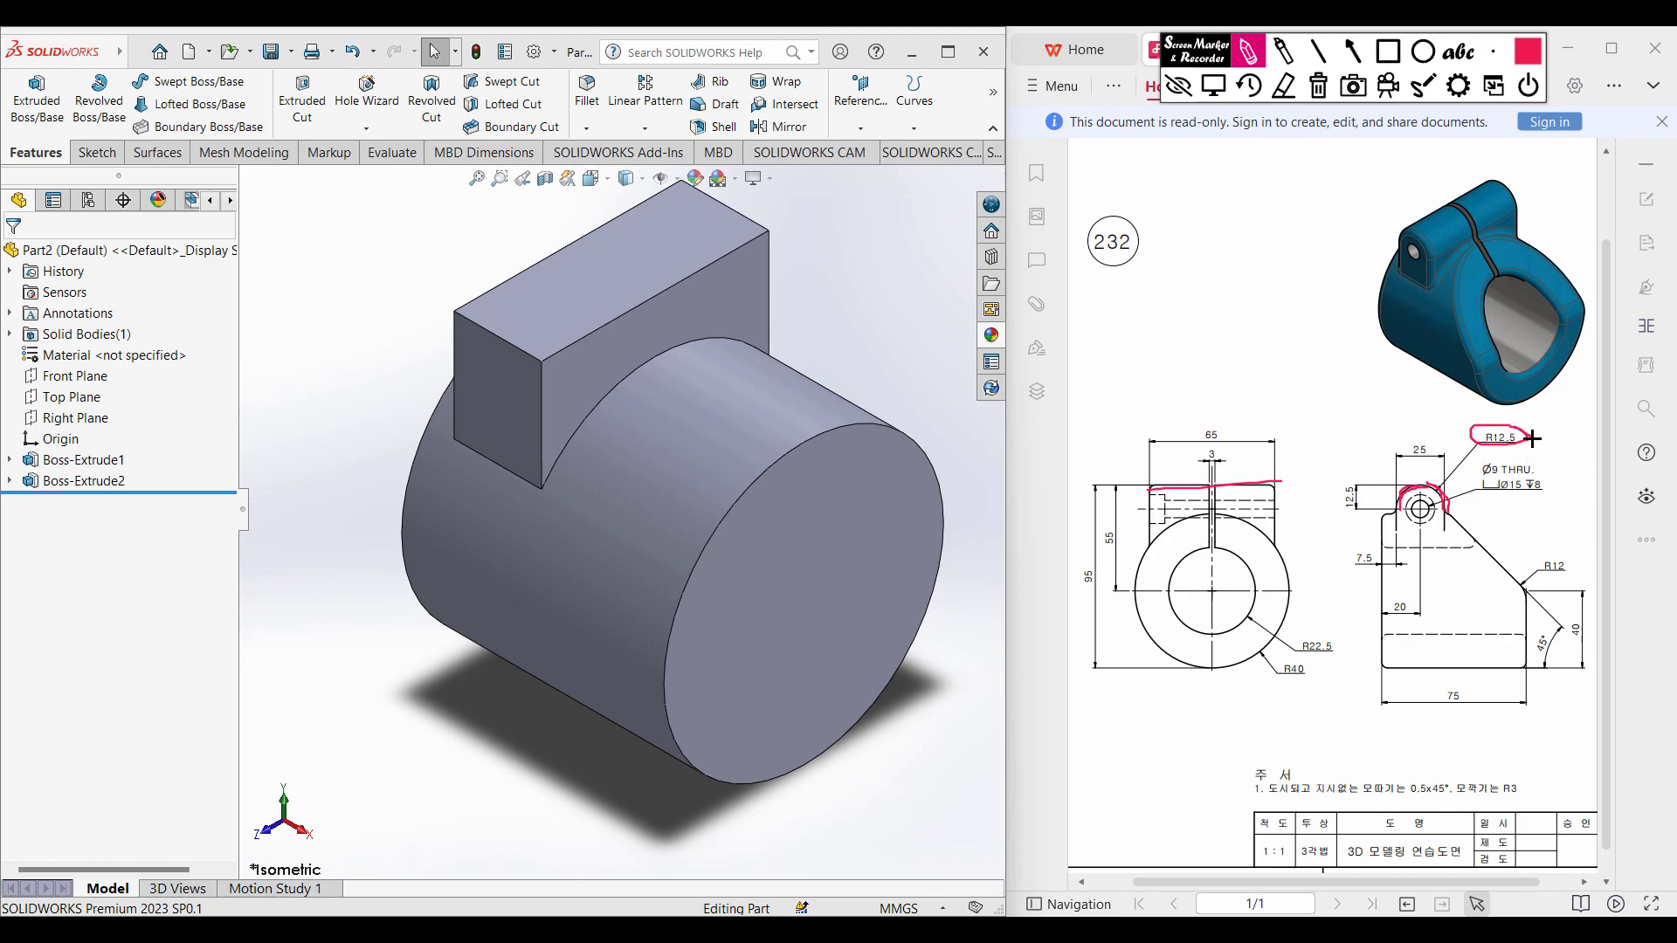
click(1316, 93)
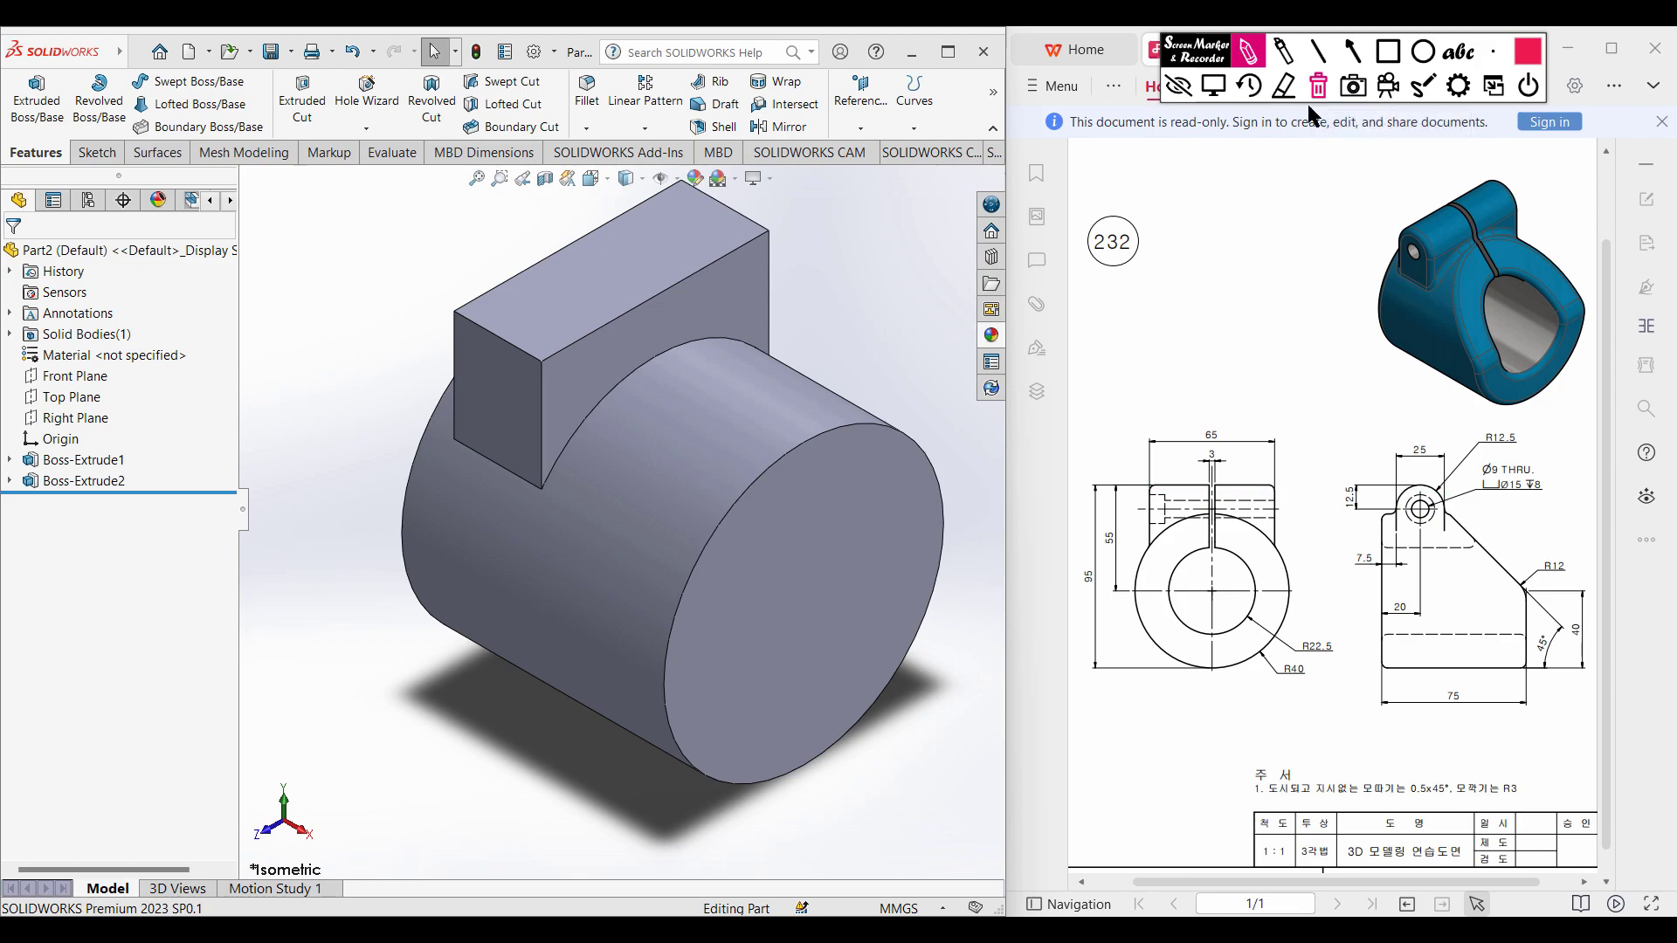
click(1216, 89)
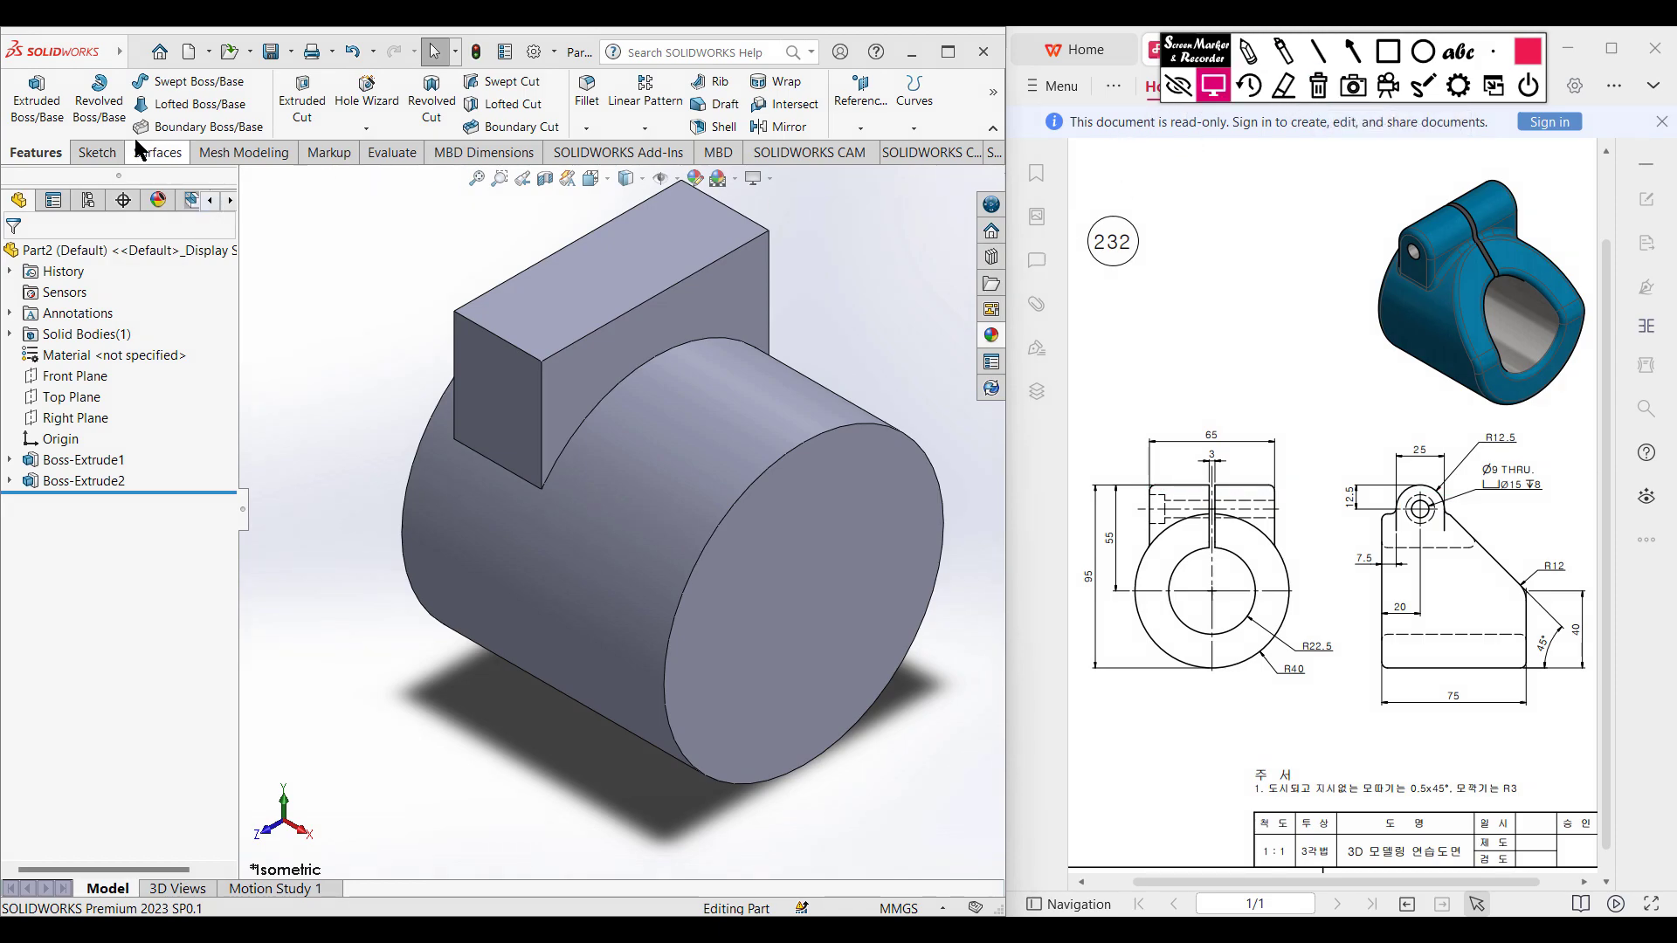
Fillet both long top edges of the lug with a 12.5 mm radius.
click(587, 91)
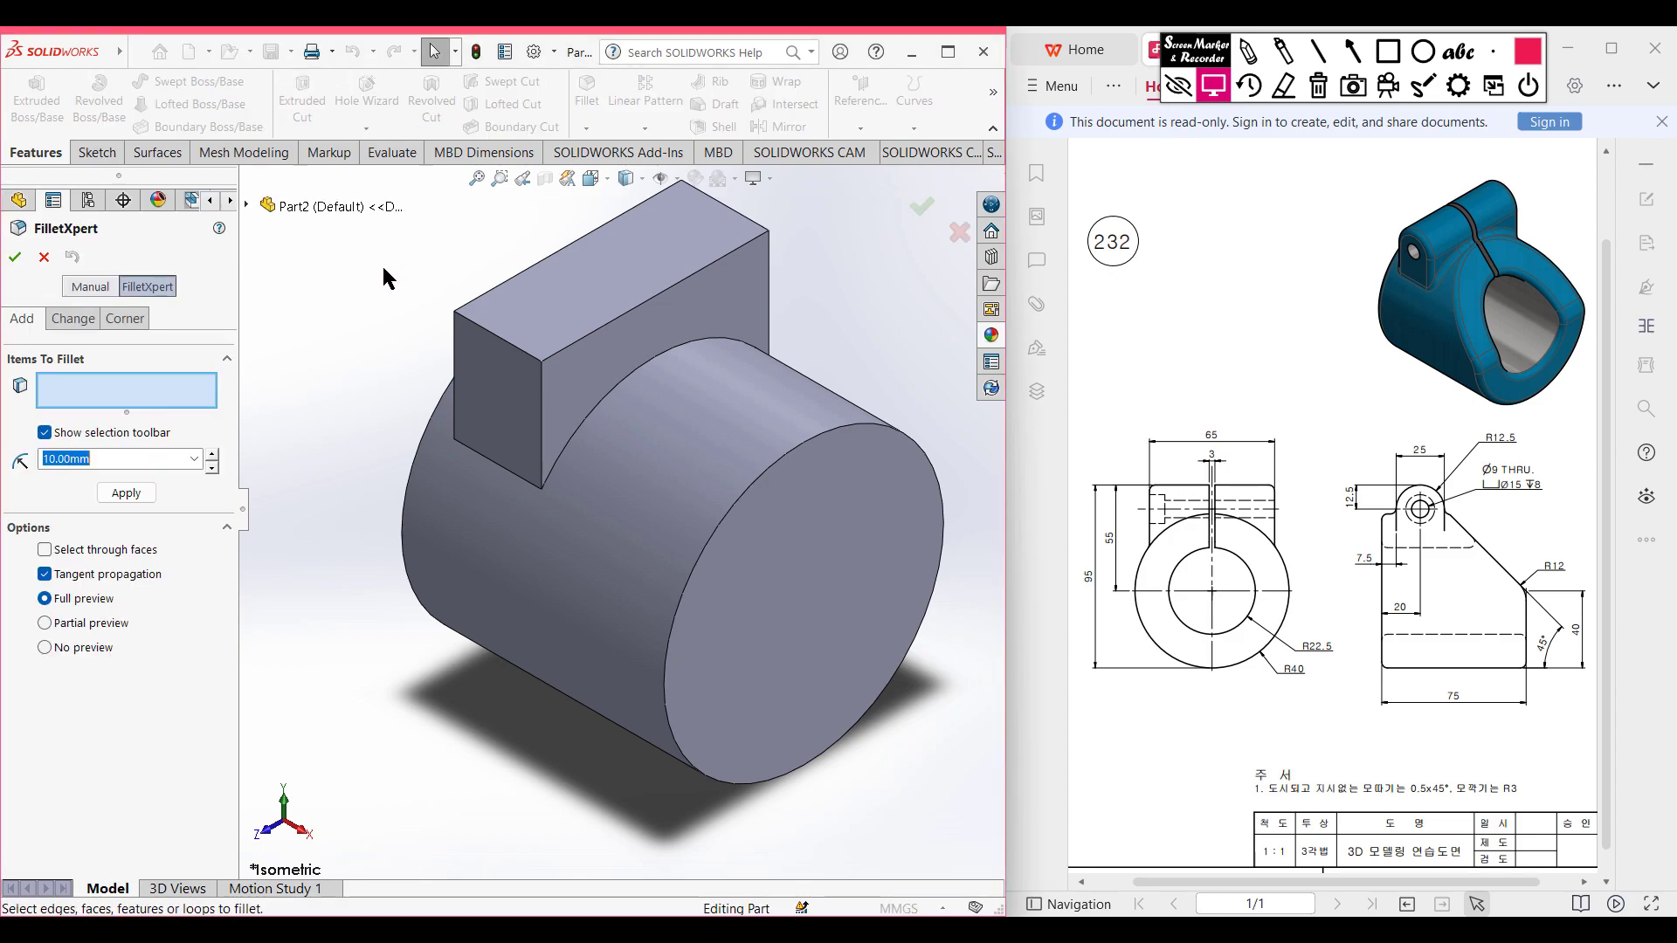
text(12.)
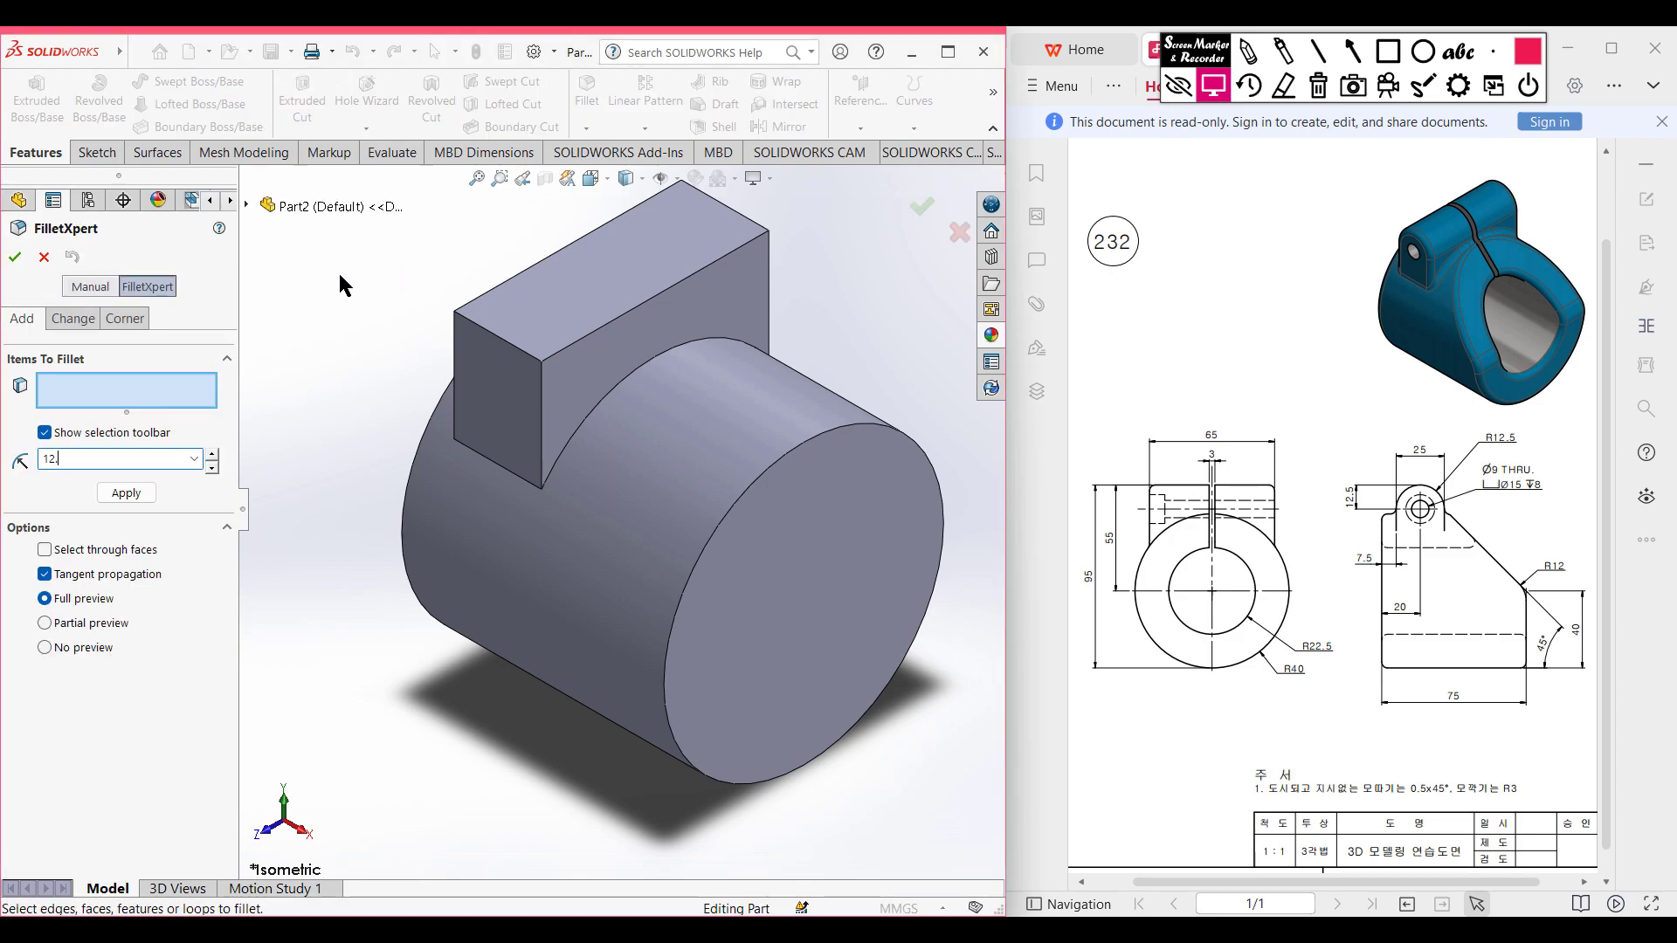
click(655, 304)
middle_drag(404, 254, 635, 354)
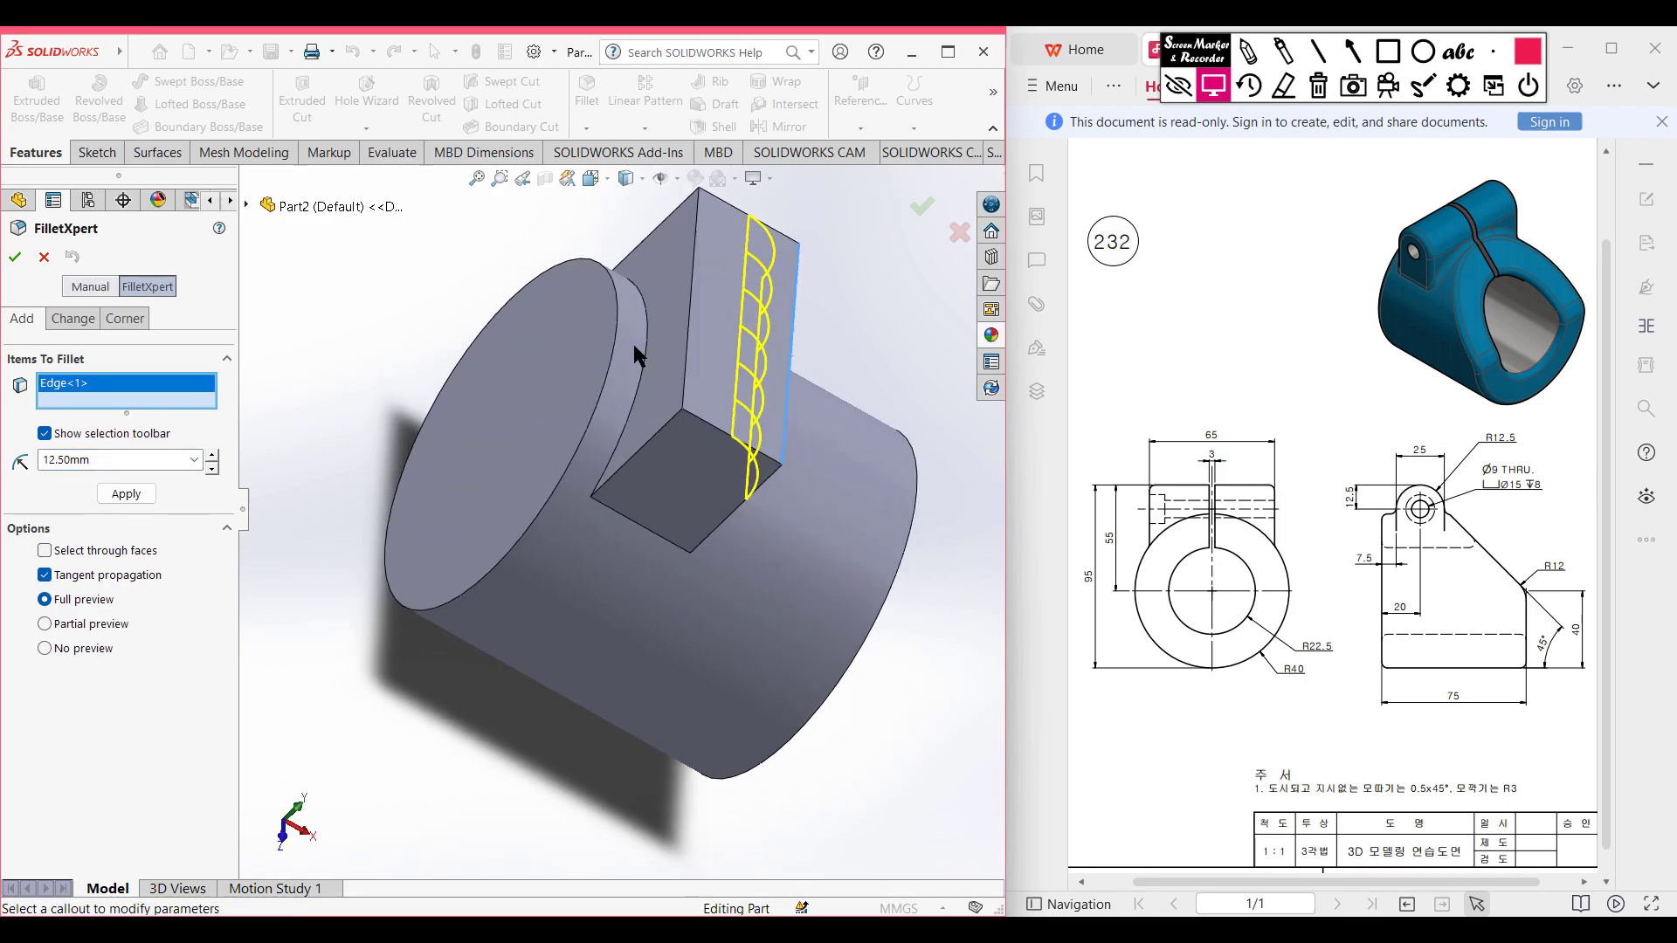
click(685, 349)
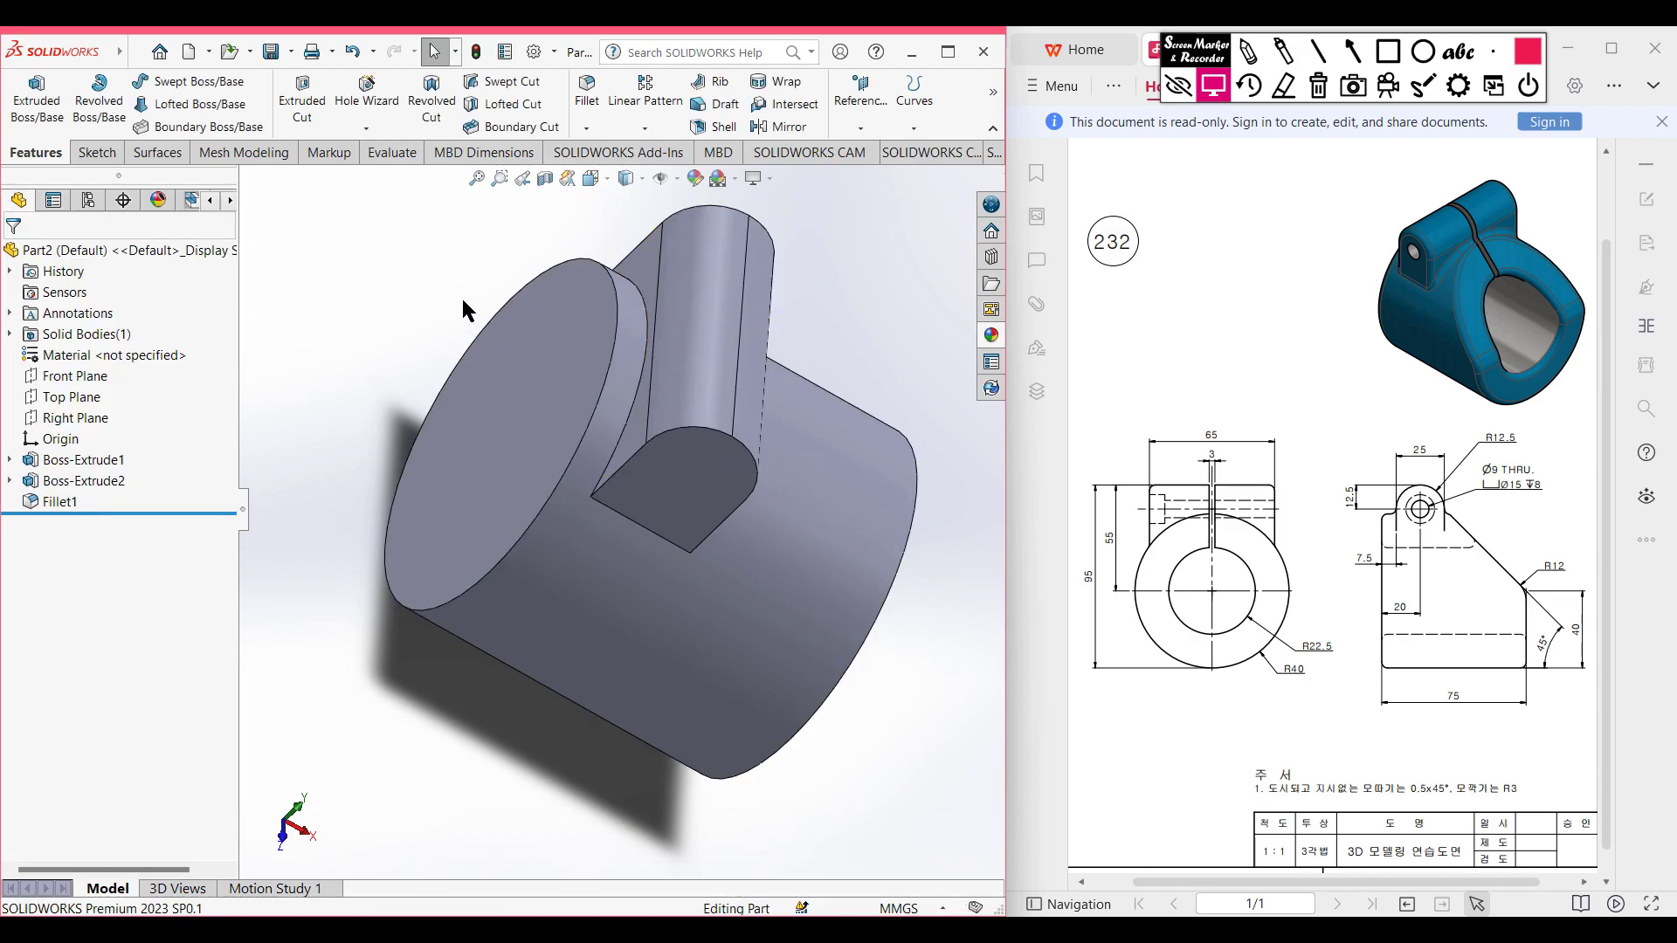
key(ctrl+7)
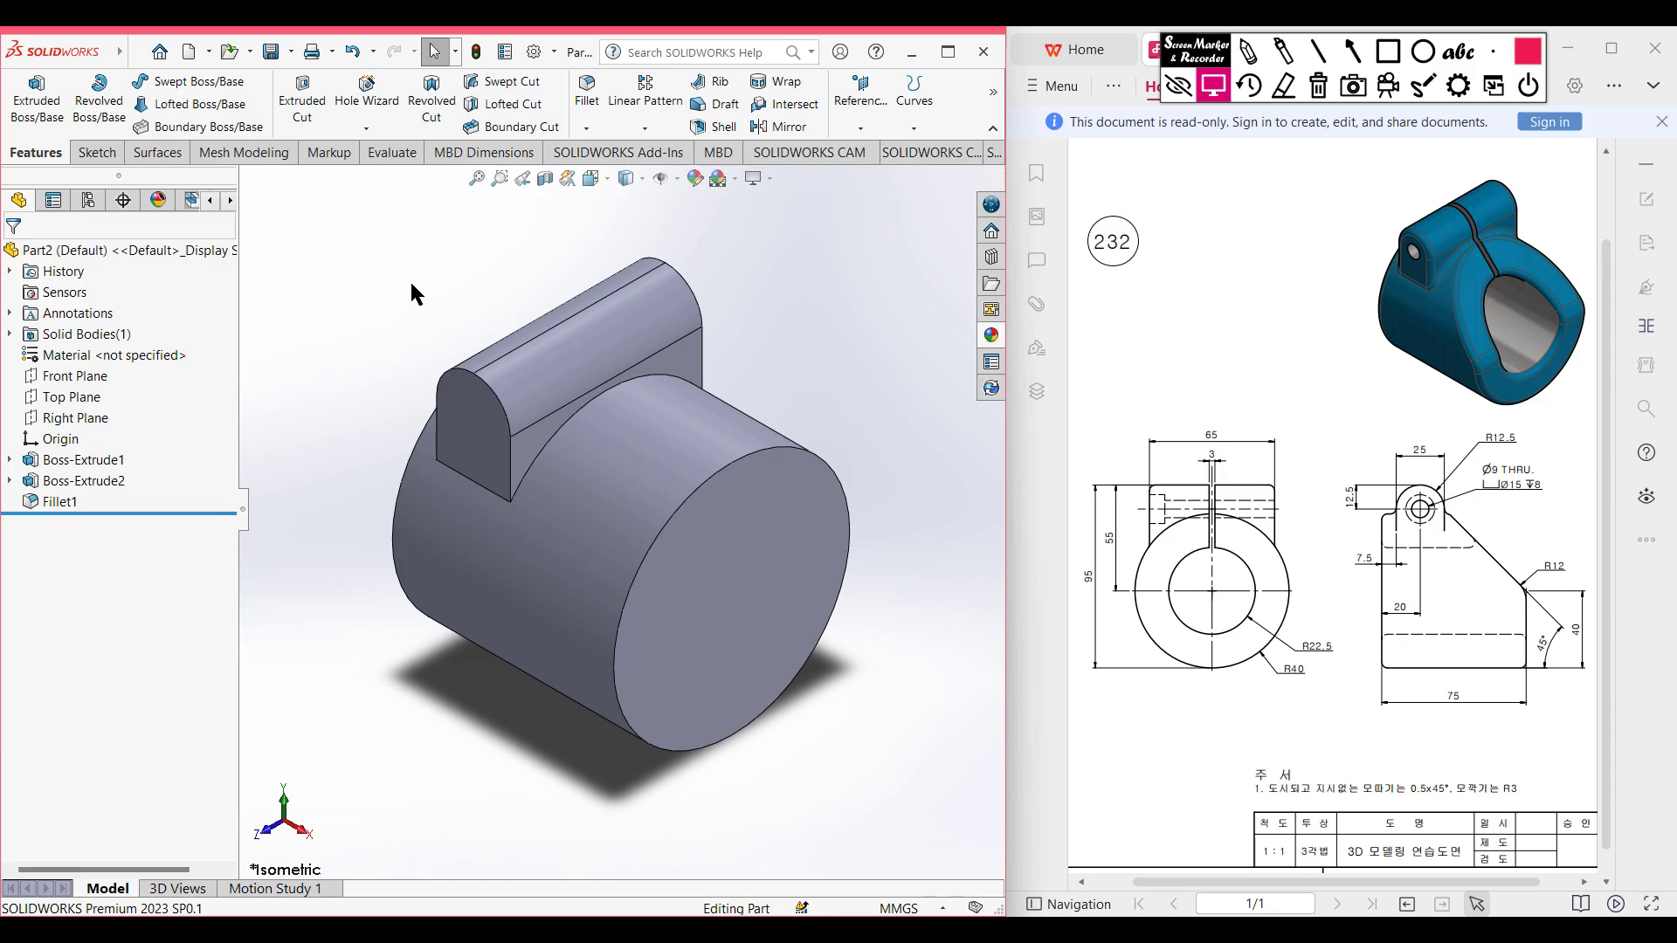
Sketch a circle of 22.5 mm radius centred on the origin on the cylinder's flat end face.
click(747, 543)
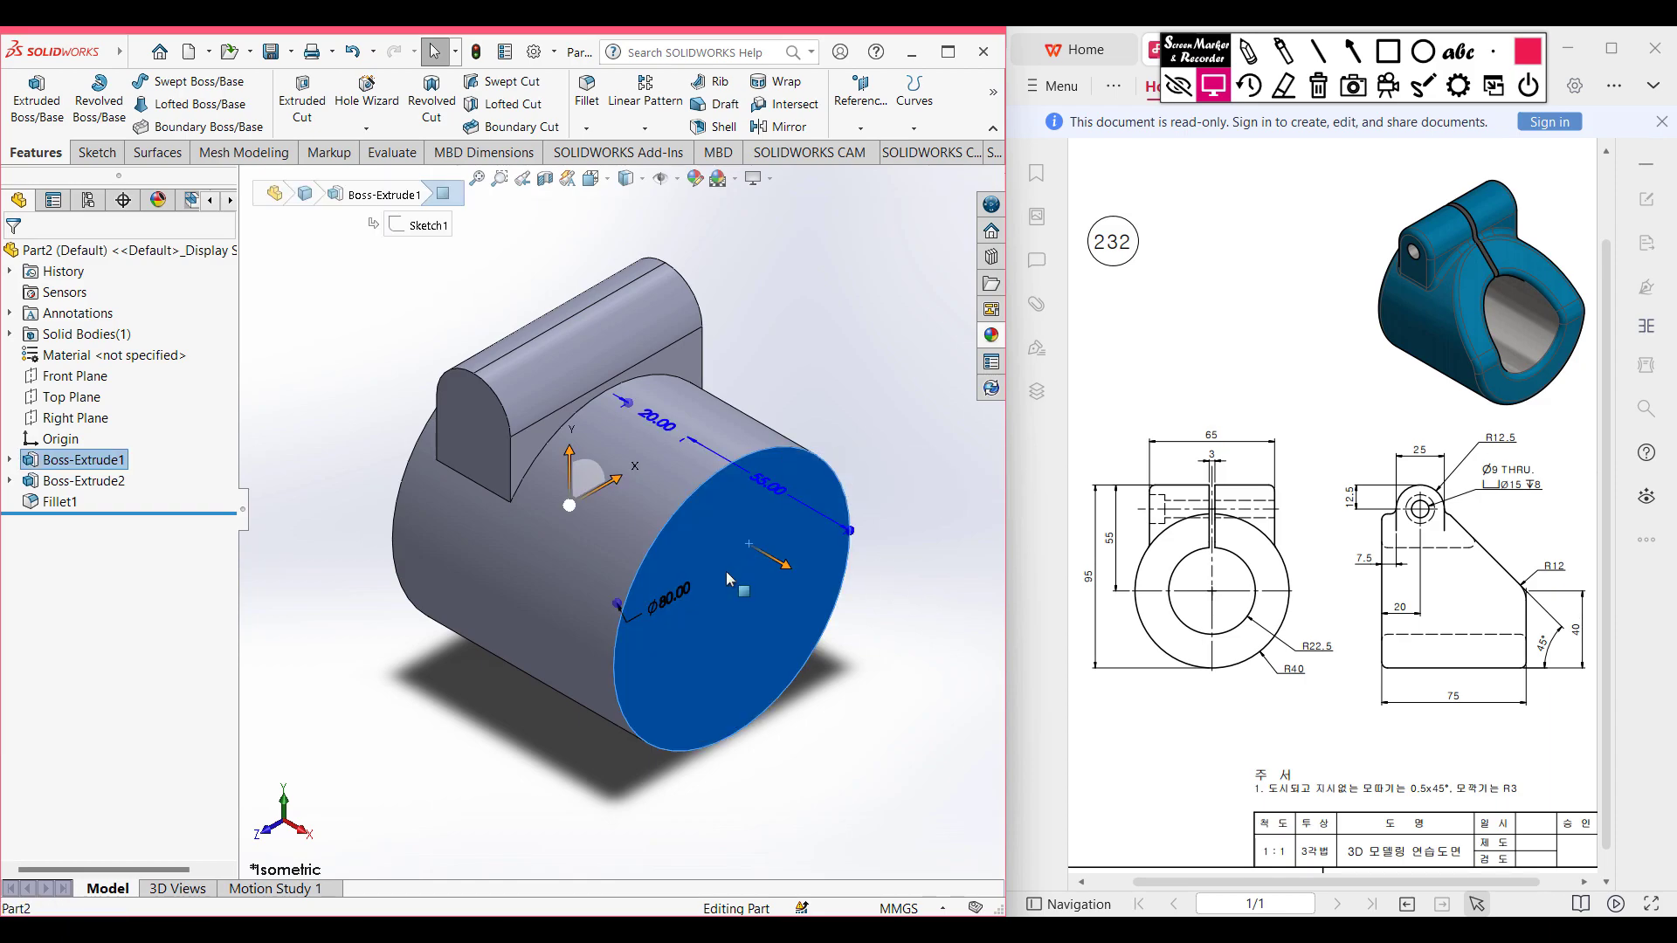
right_click(726, 572)
click(768, 490)
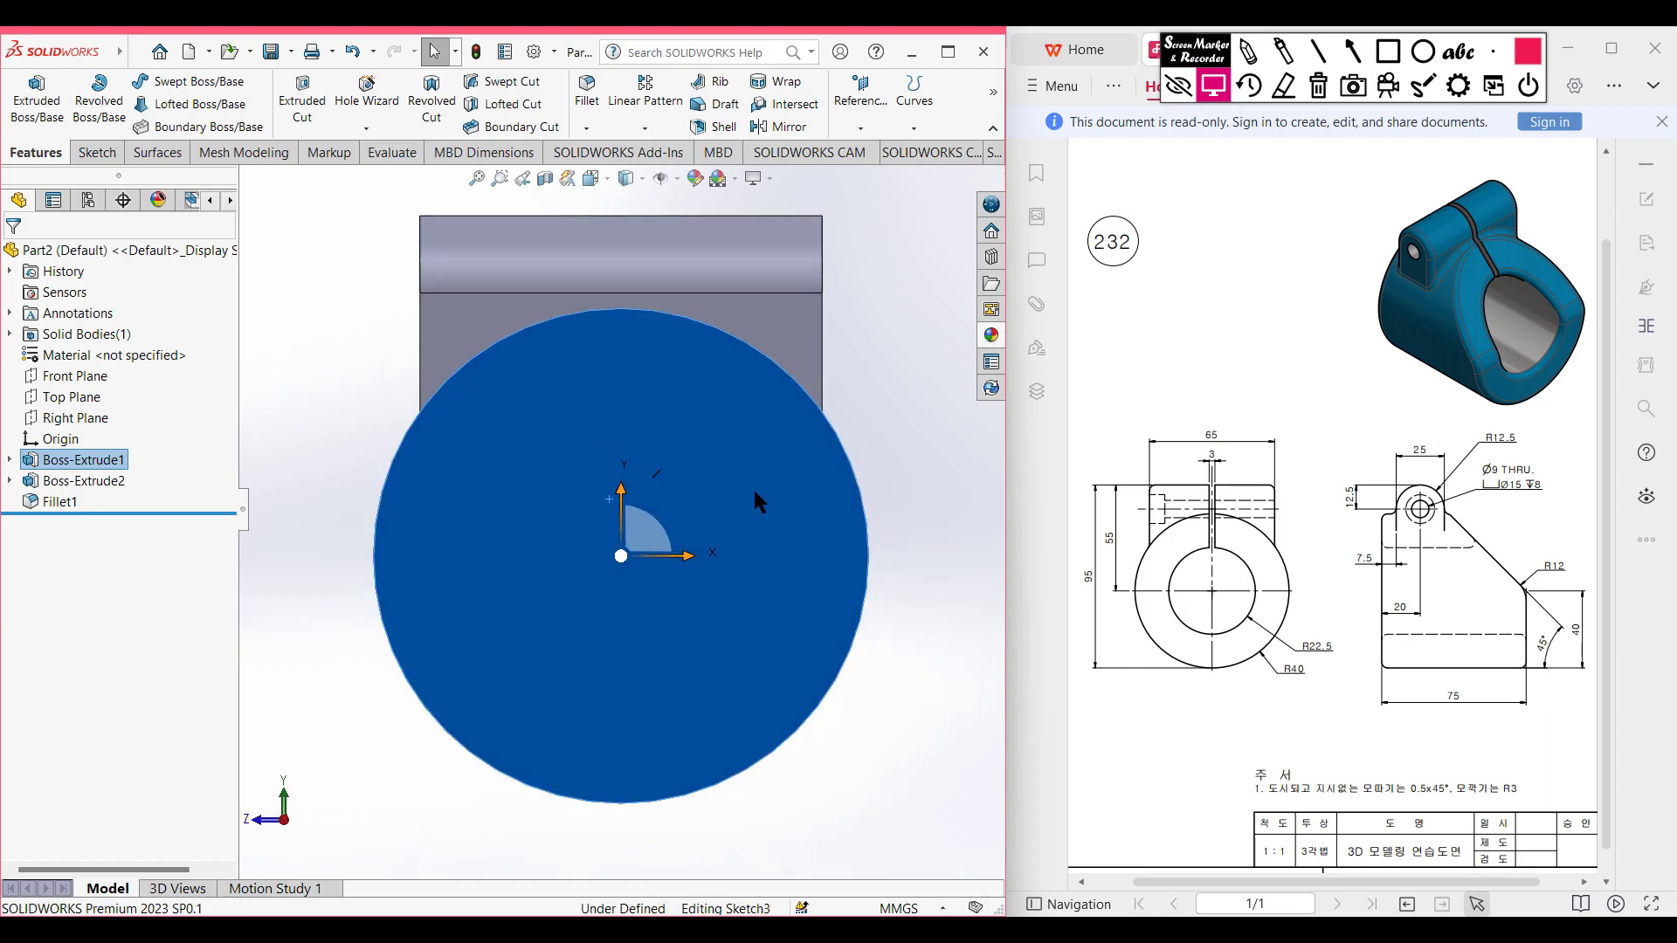
scroll(687, 333, down, 2)
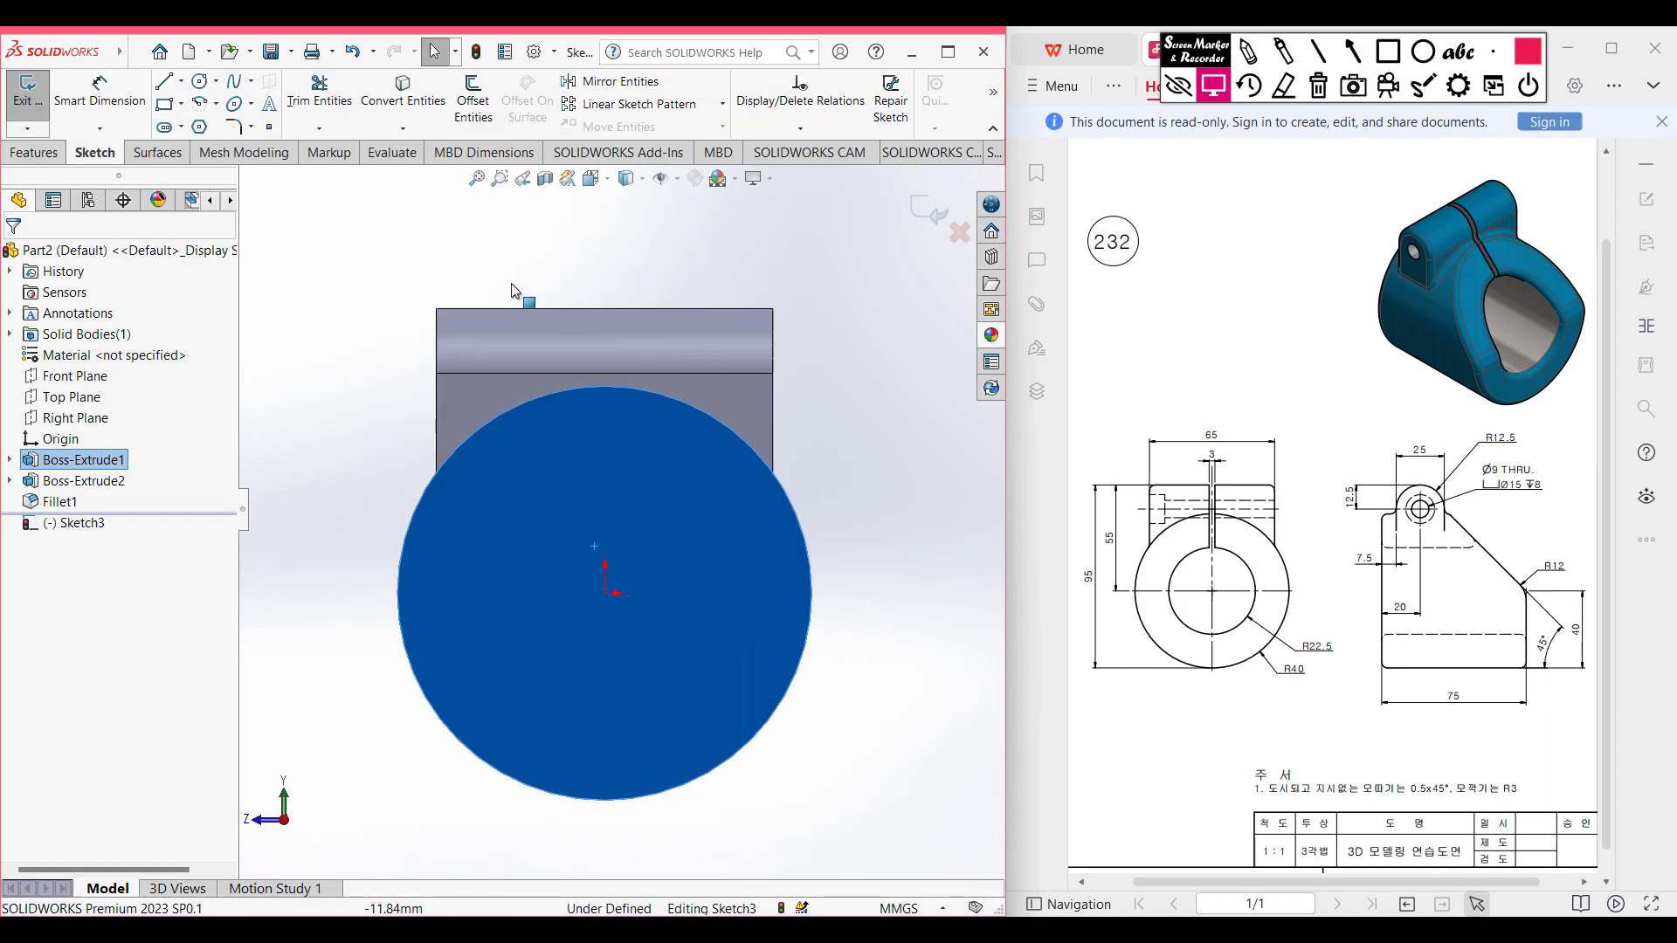
click(521, 262)
click(200, 81)
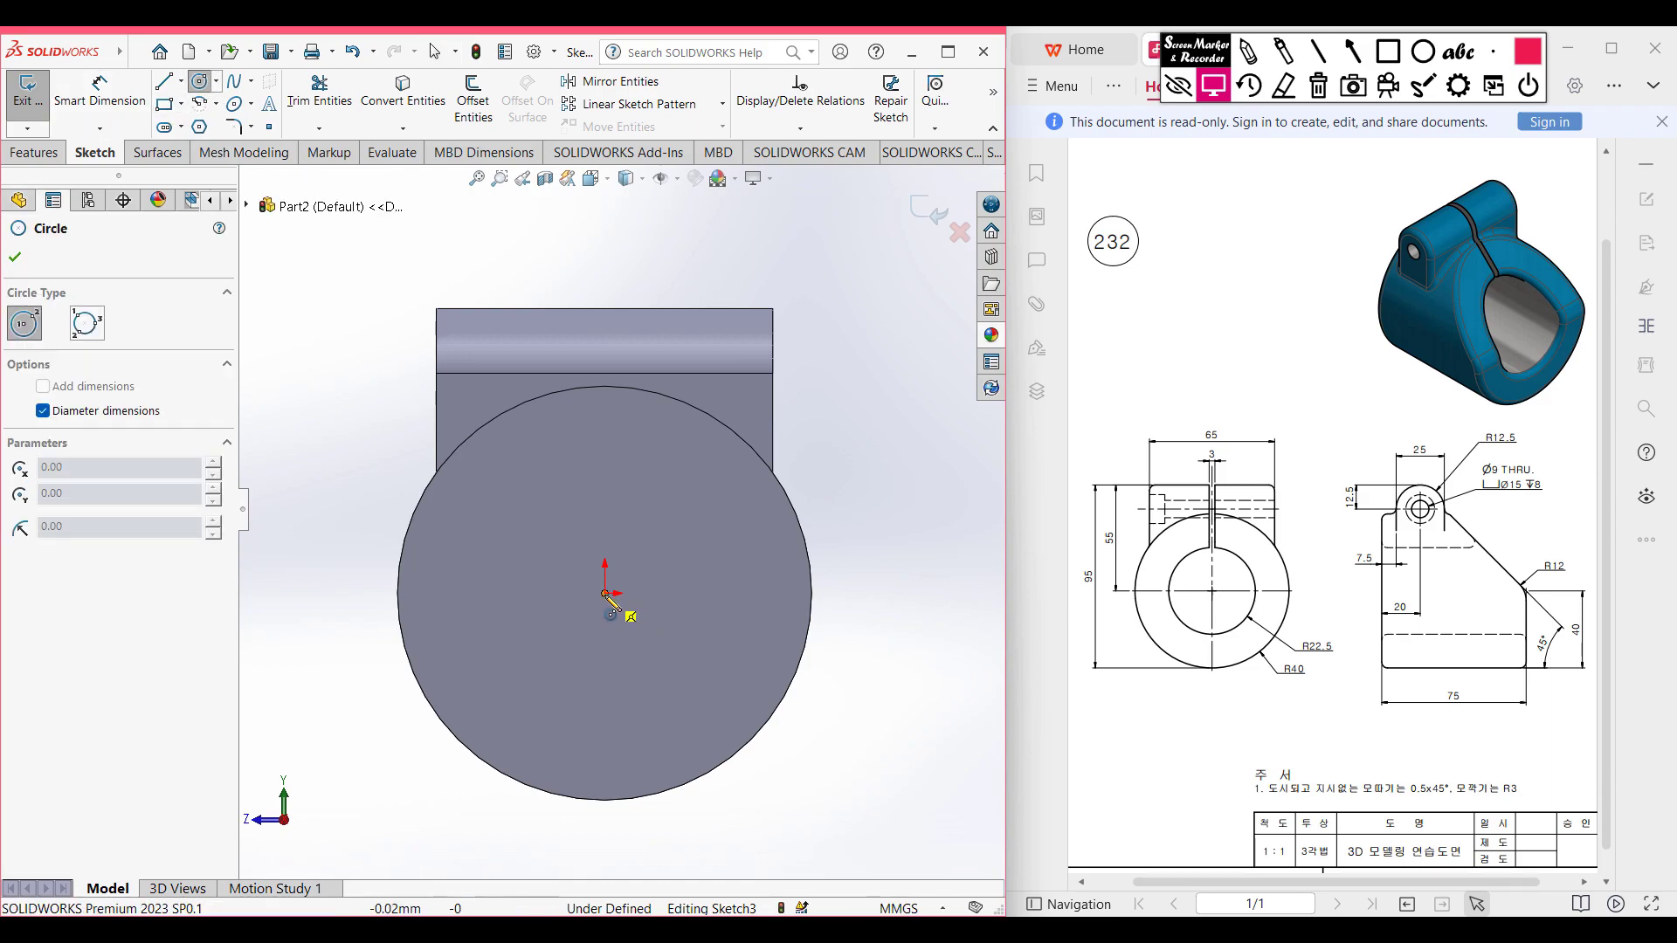
click(606, 594)
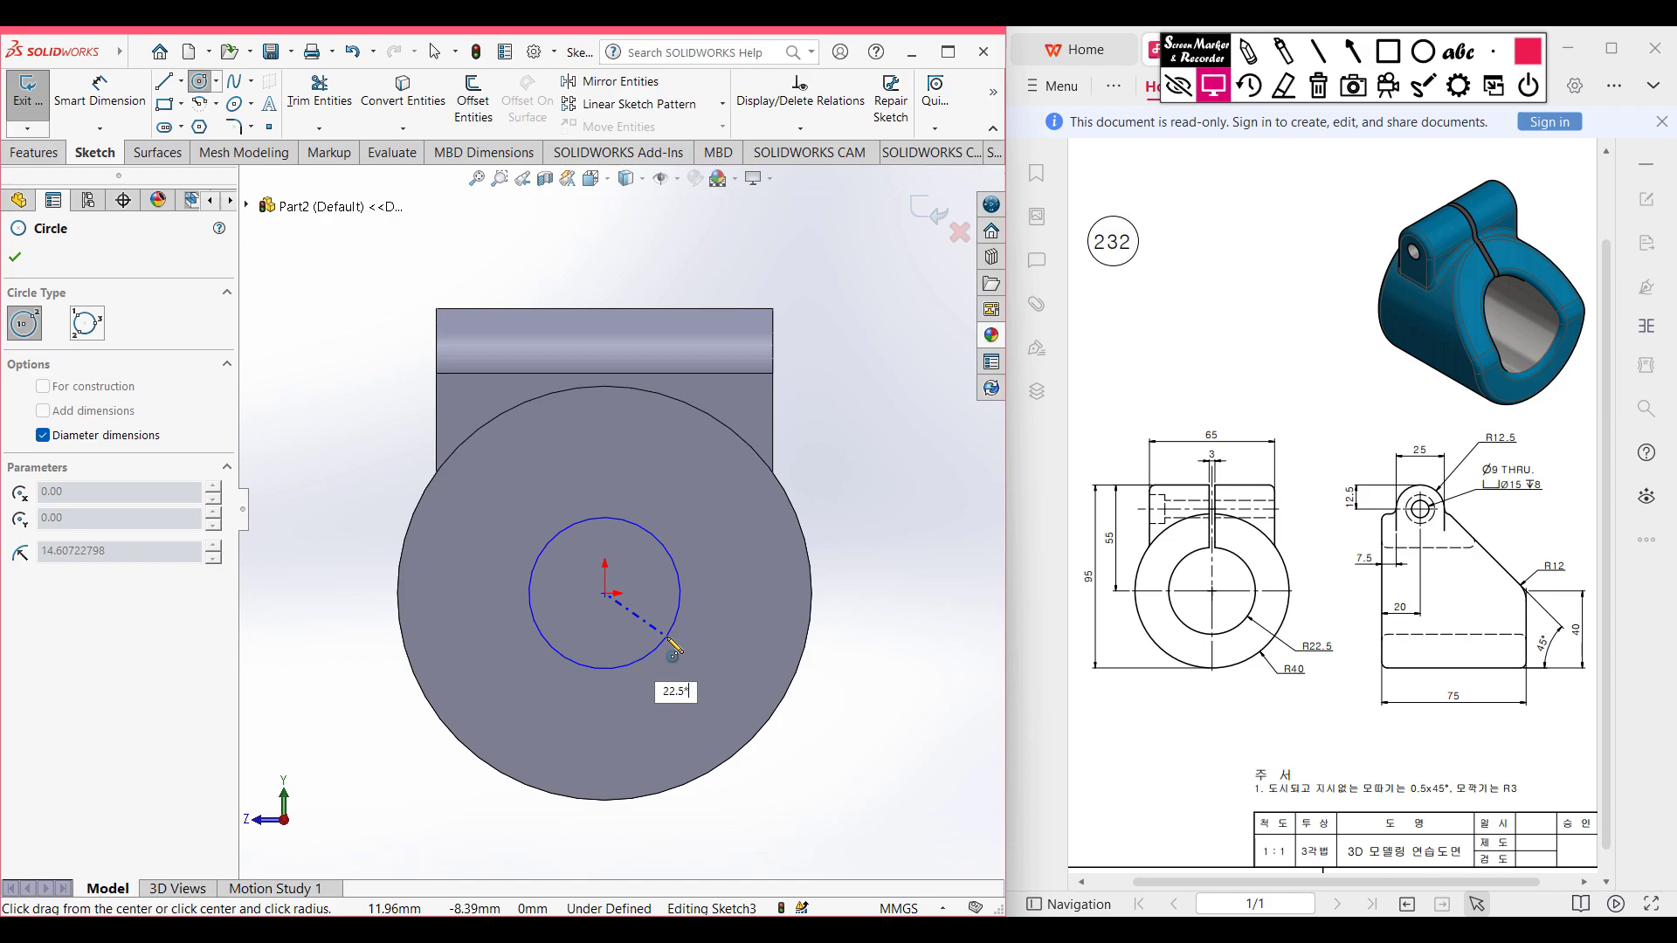
key(Return)
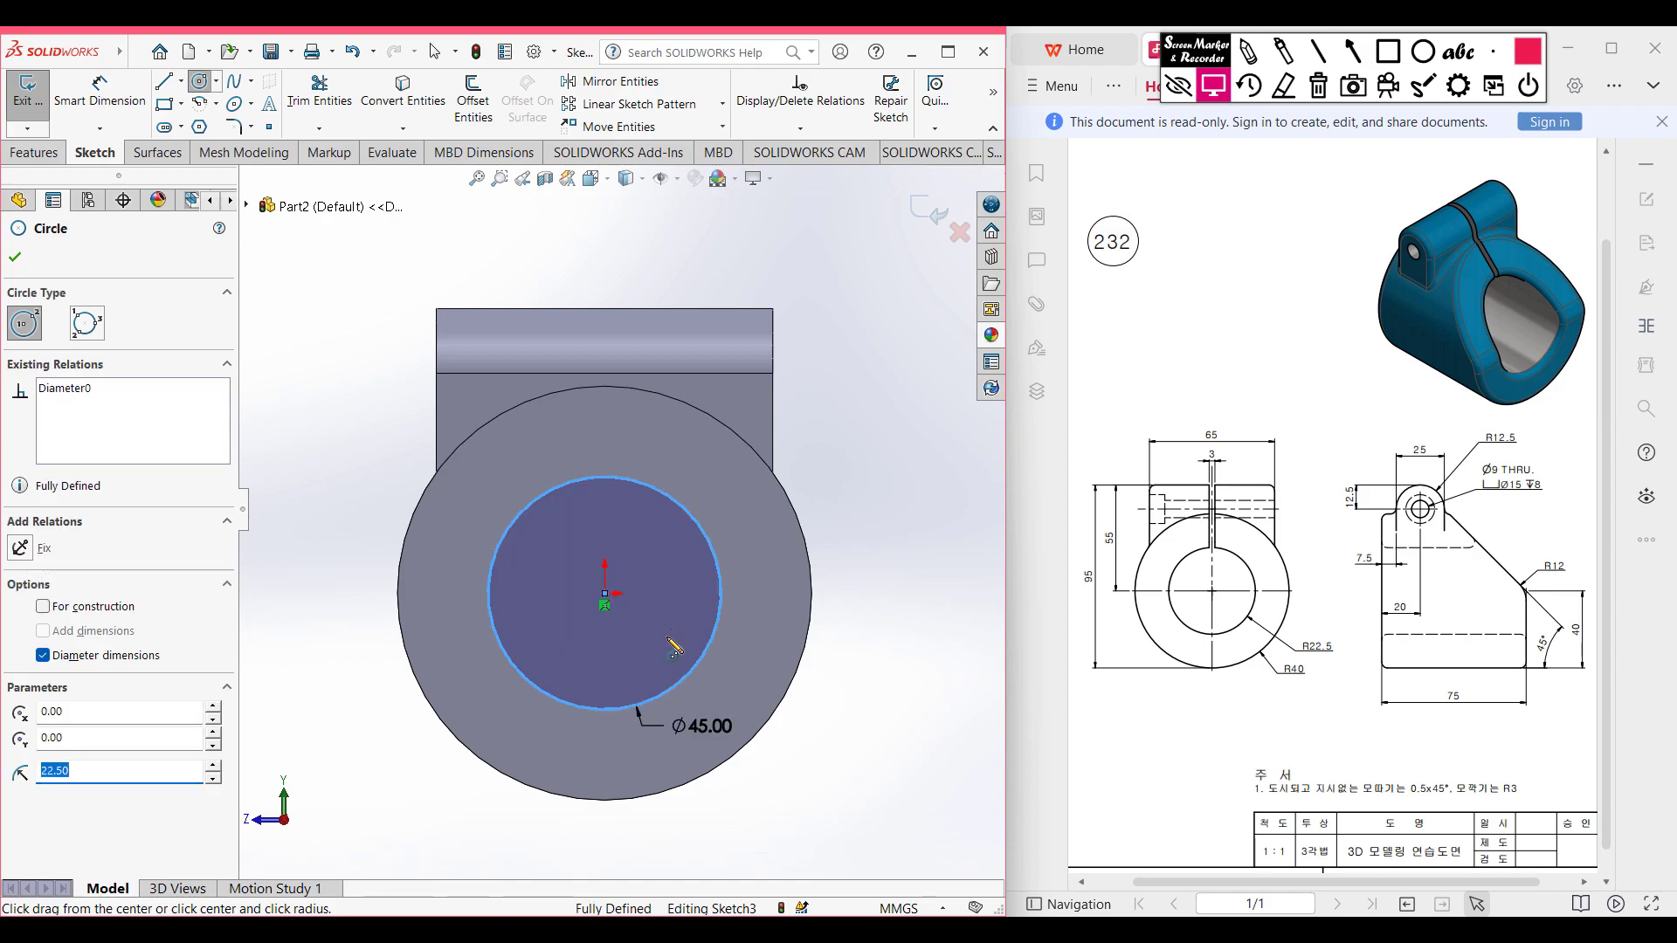
key(Escape)
click(359, 226)
Draw a vertical centerline about 60 mm long from the origin to just above the lug.
click(180, 81)
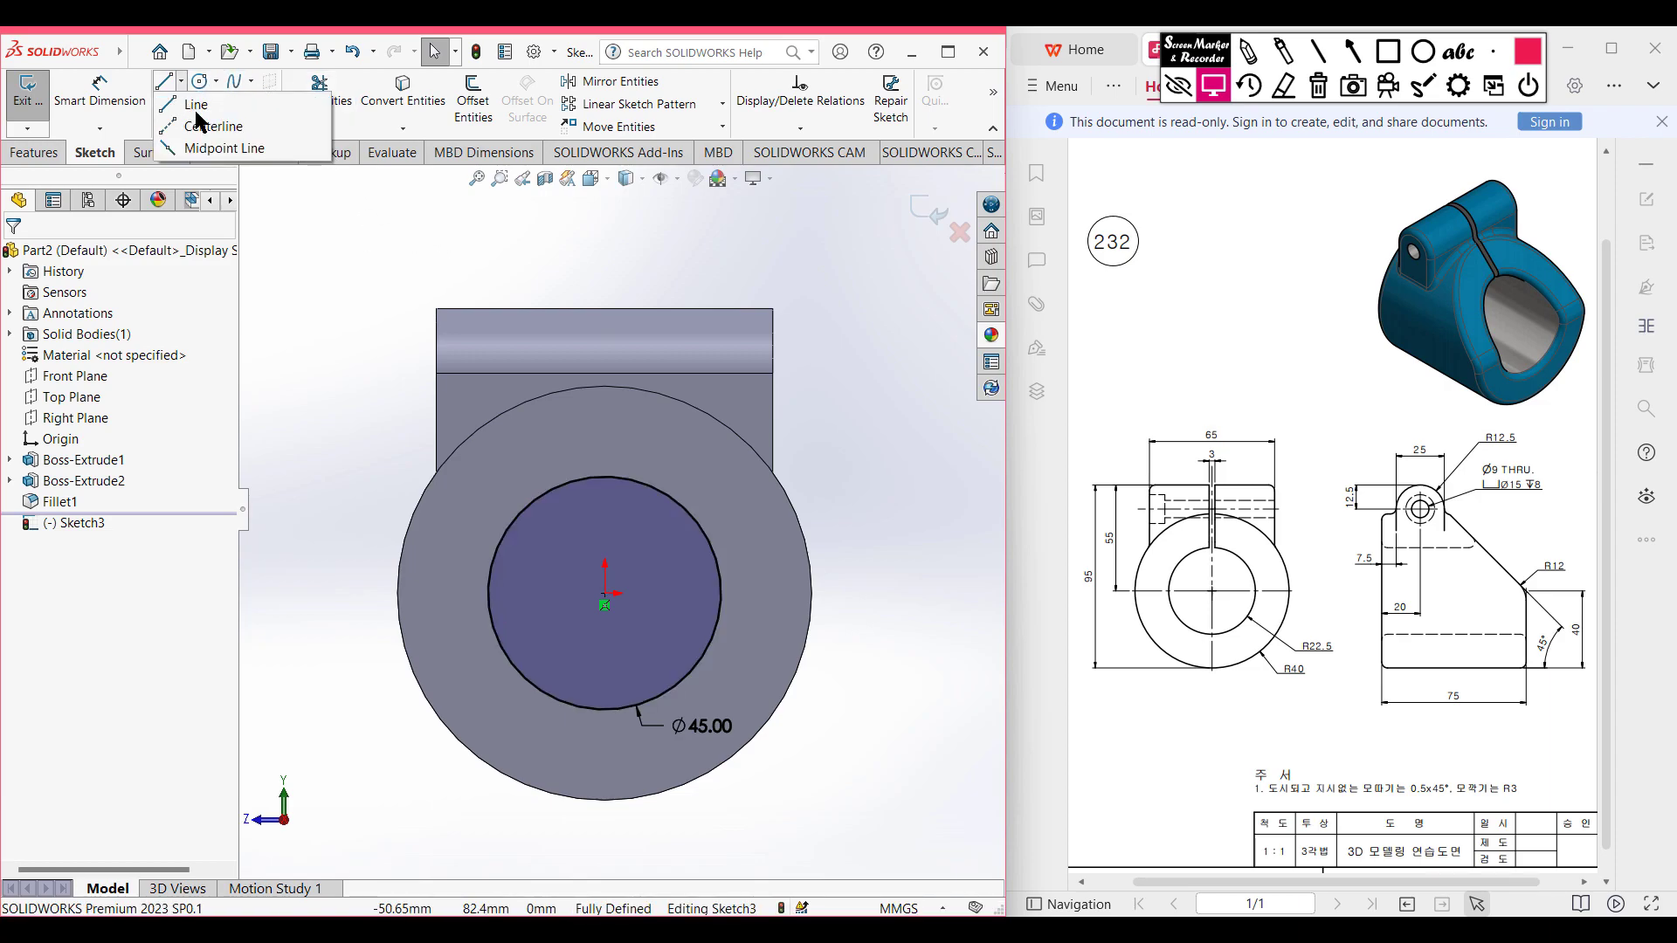
click(206, 123)
click(605, 596)
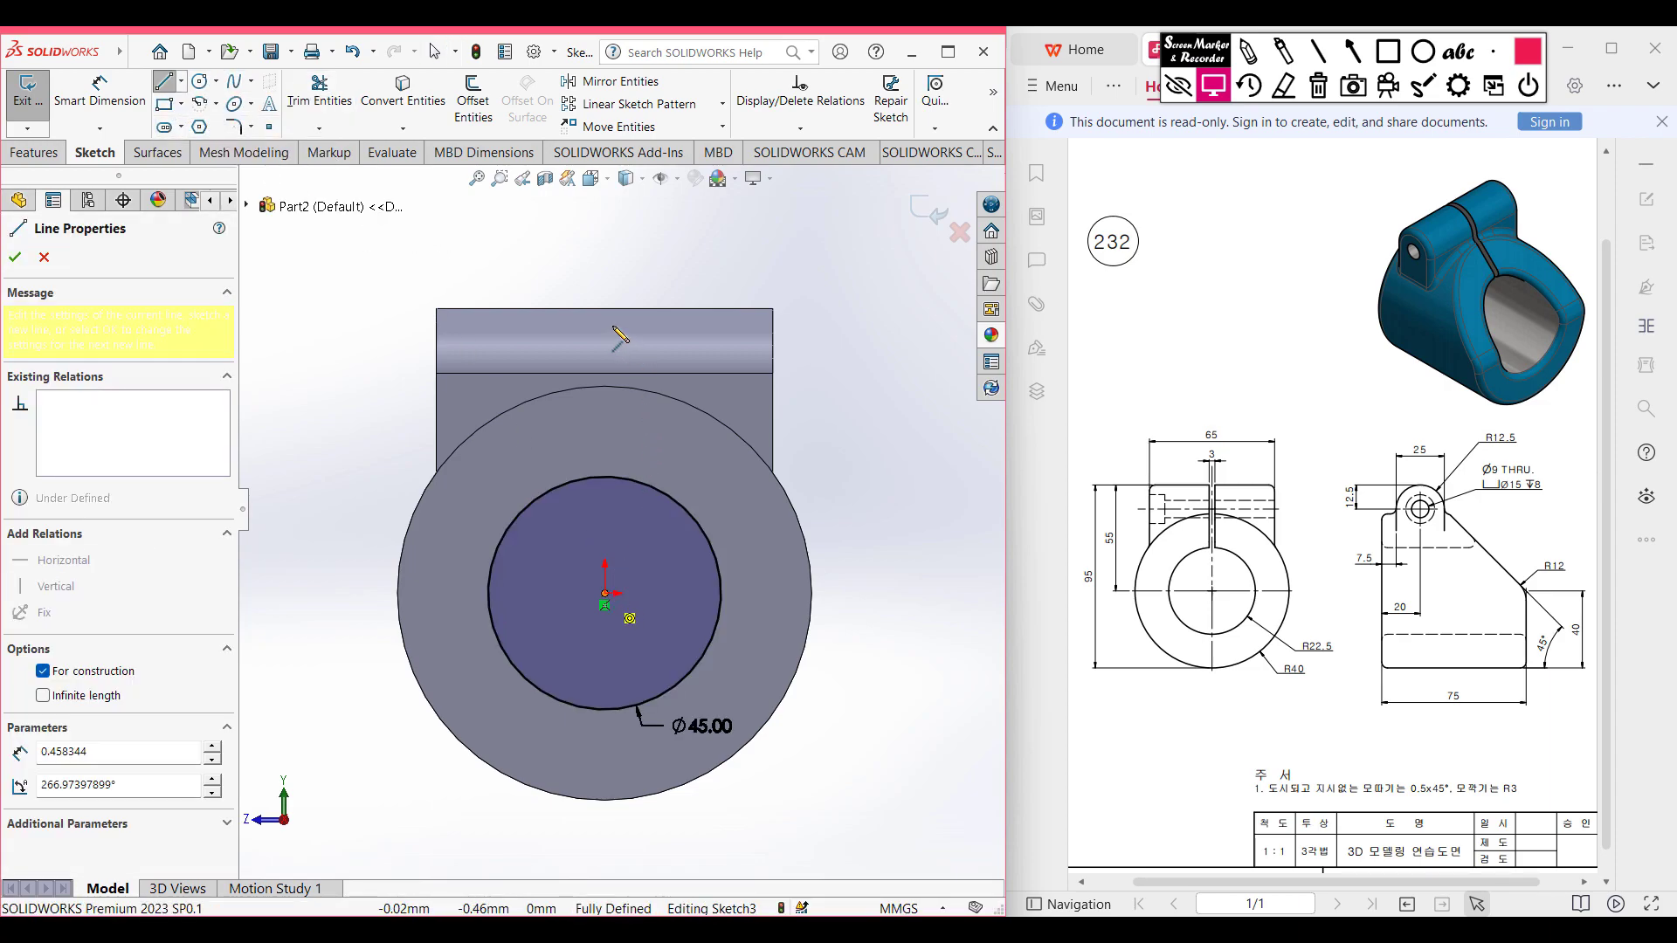
click(605, 284)
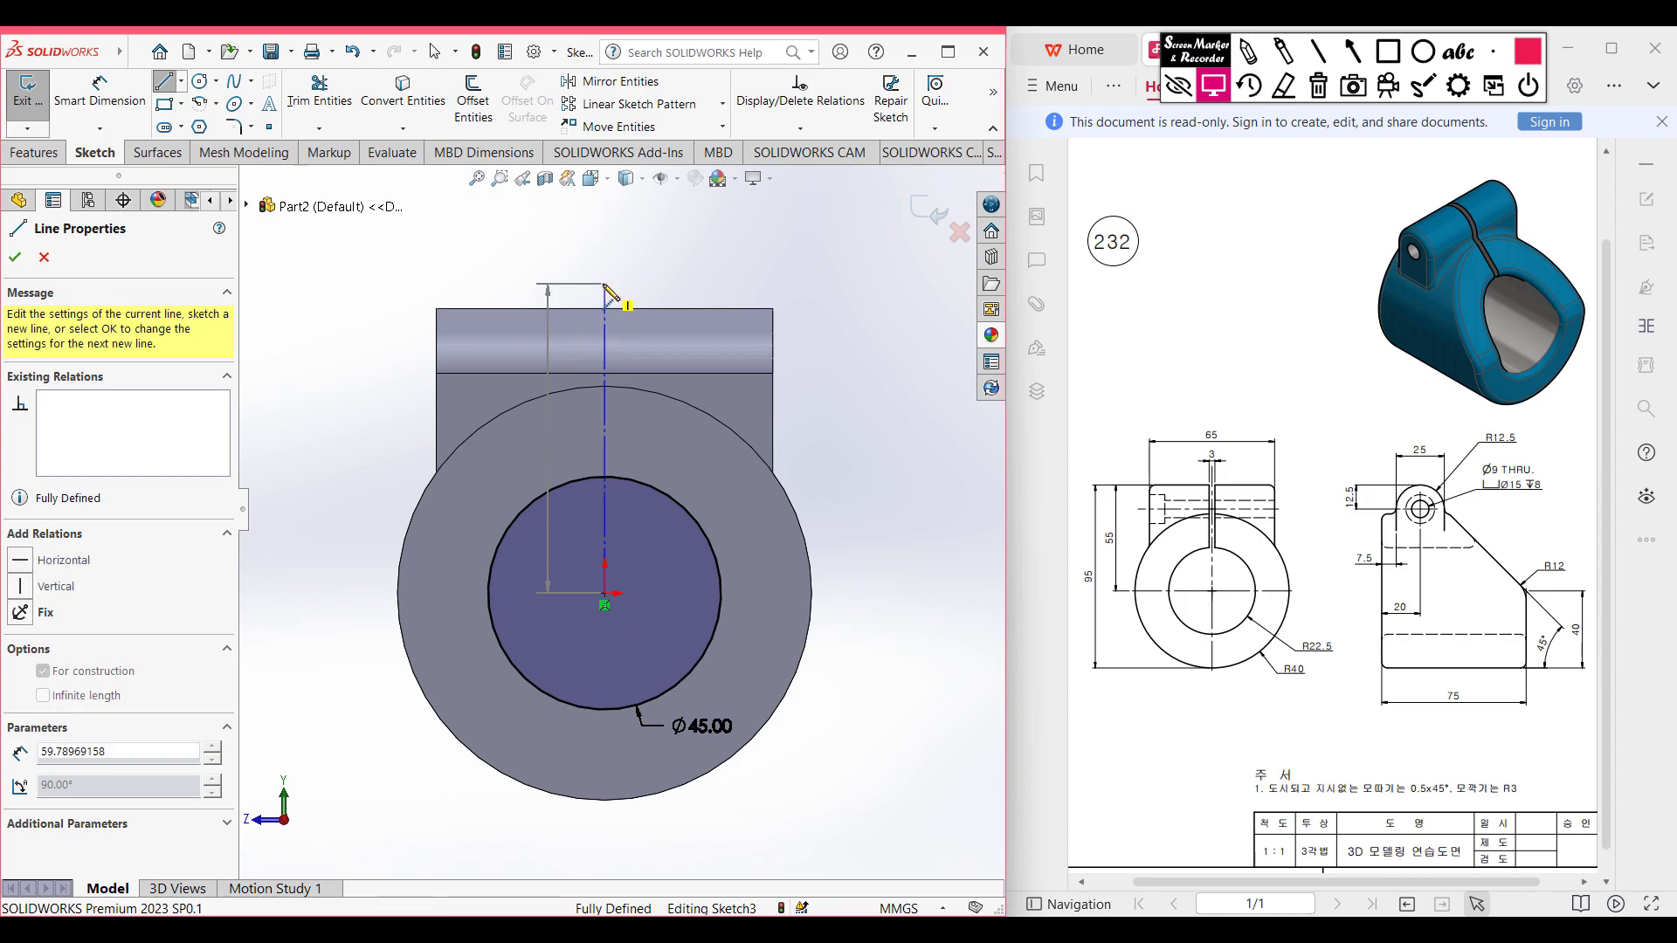
key(Escape)
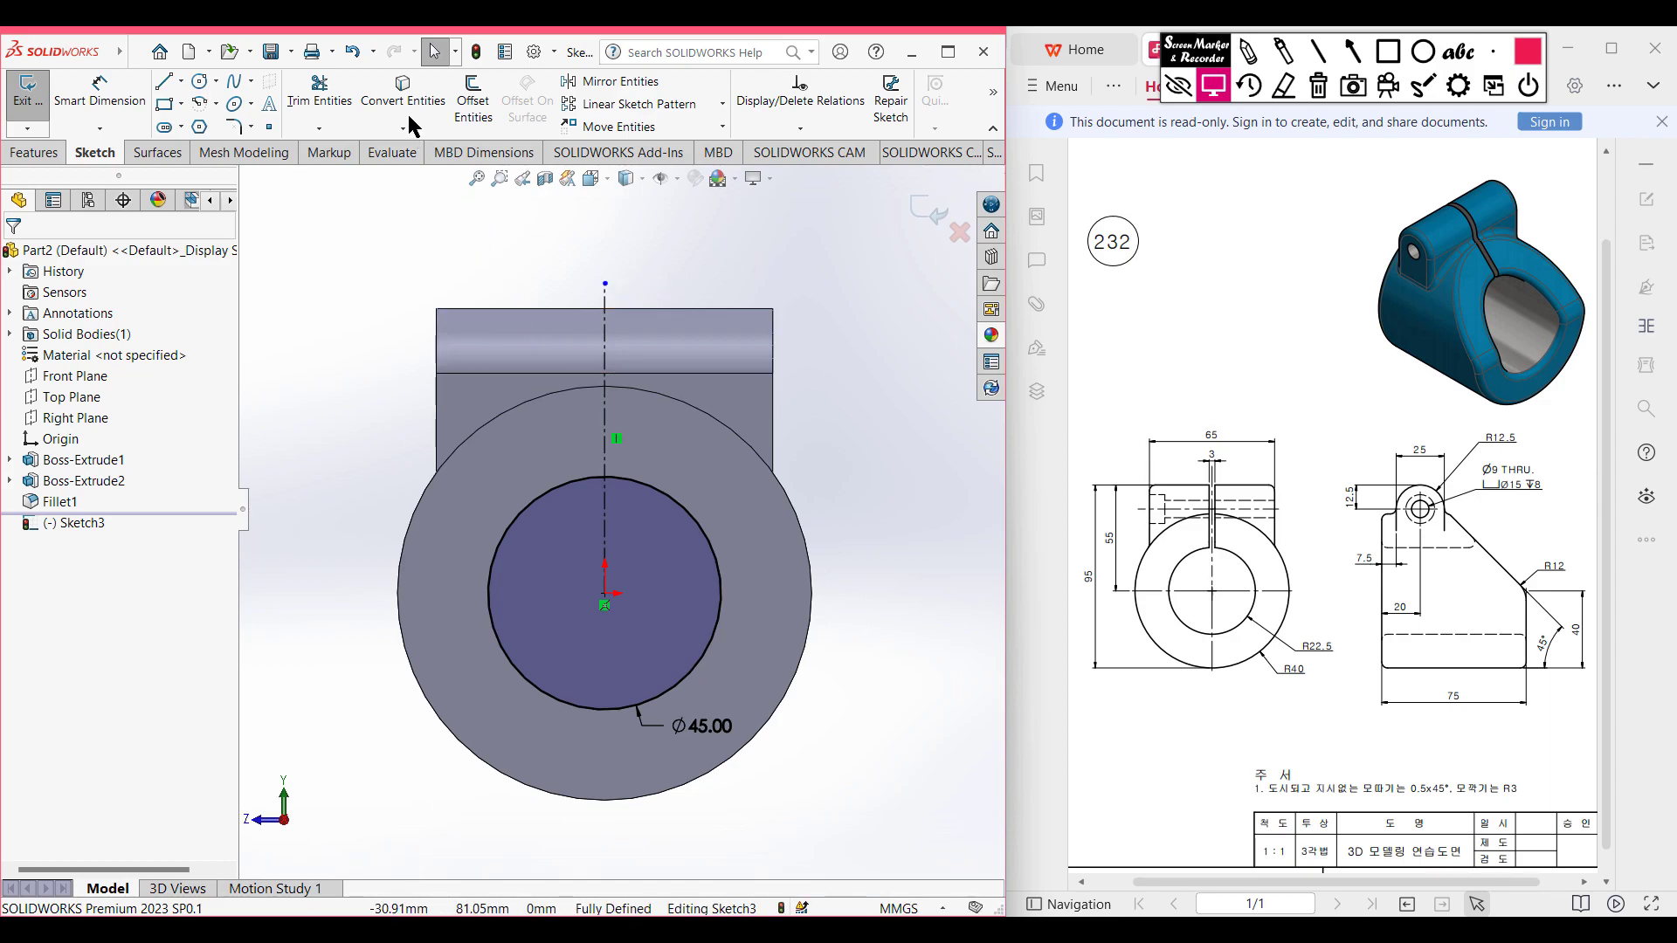
Offset the vertical centerline by 3/2 mm bi-directionally with line cap ends to form the slot outline.
click(473, 100)
click(606, 316)
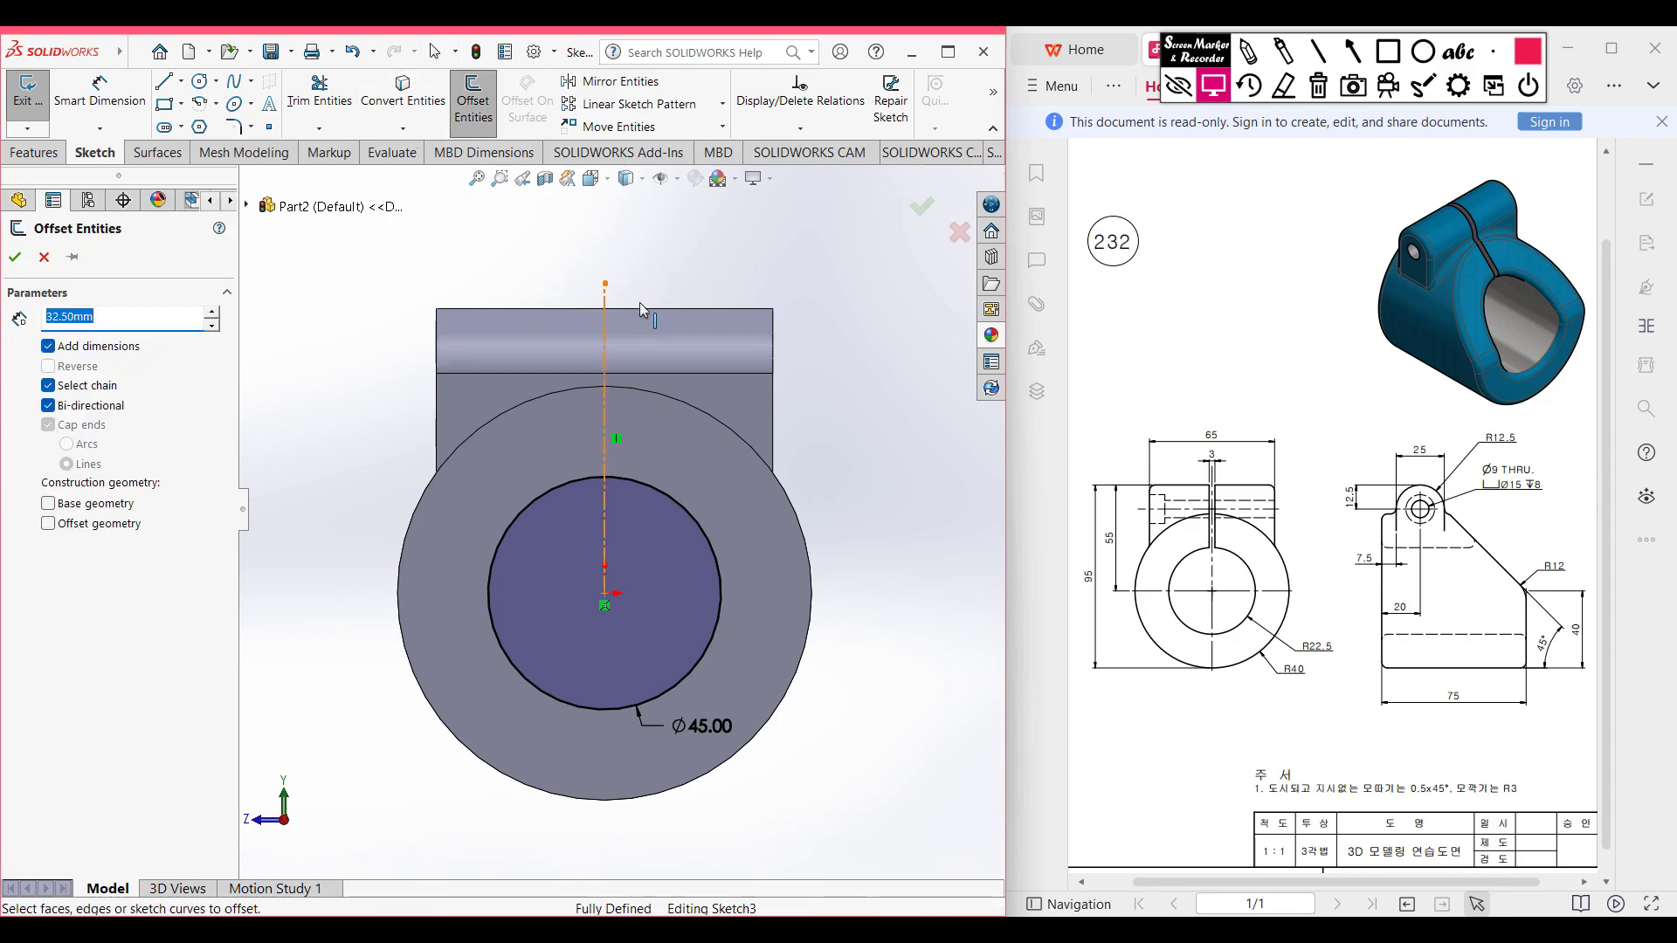
text(3)
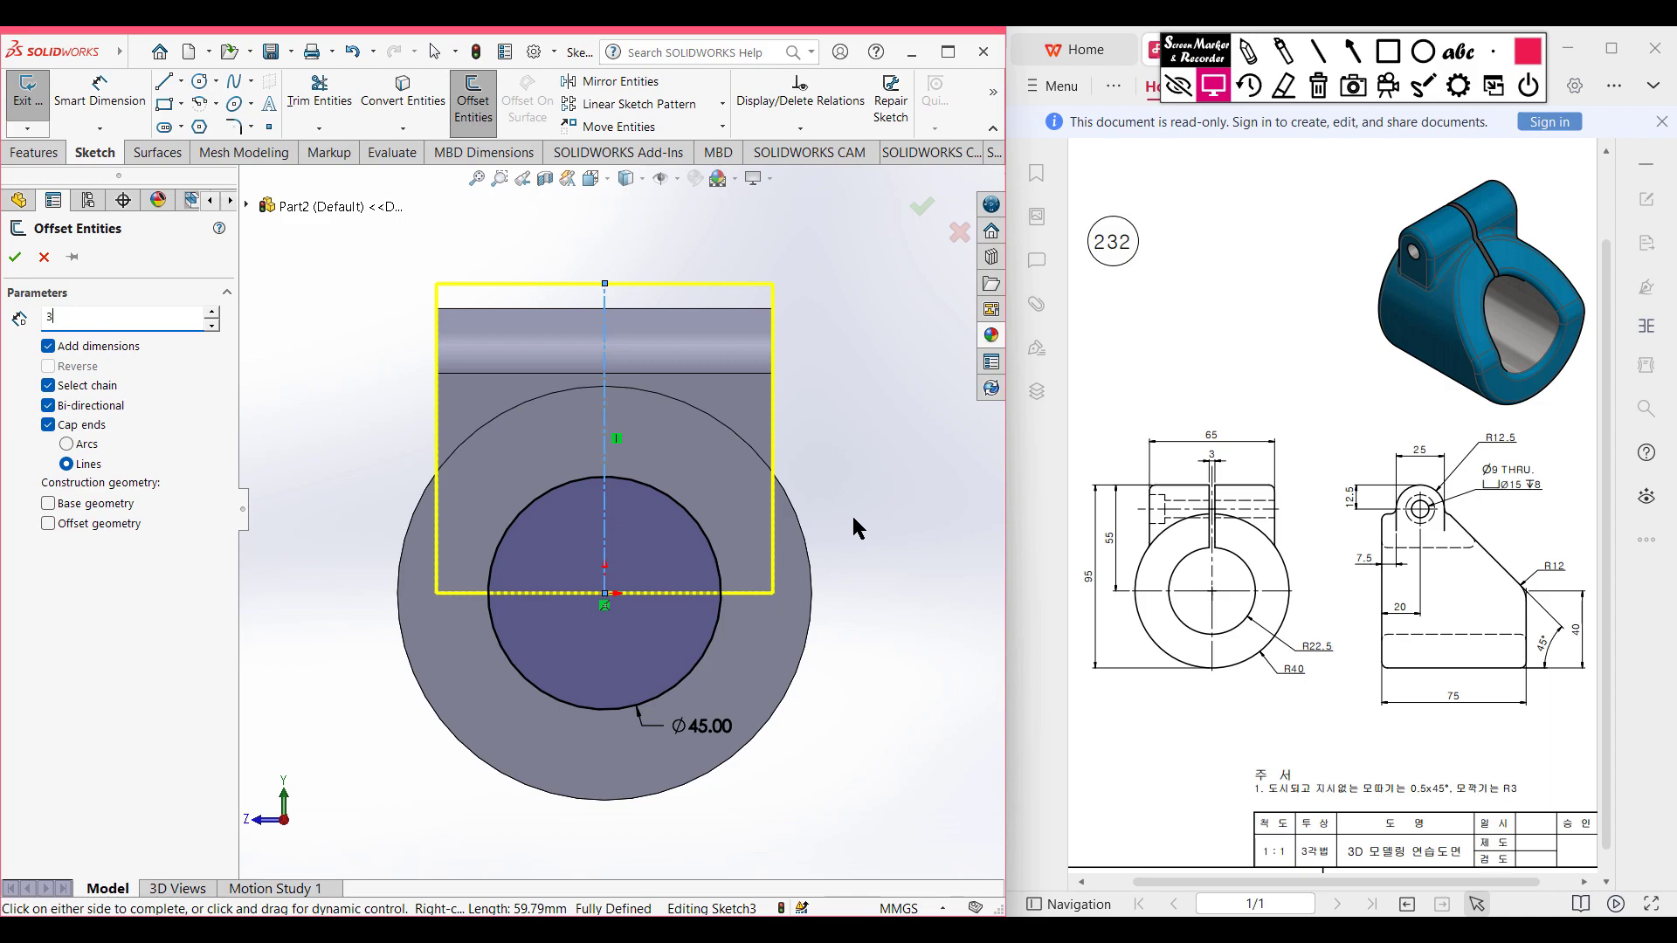
text(/2)
key(Return)
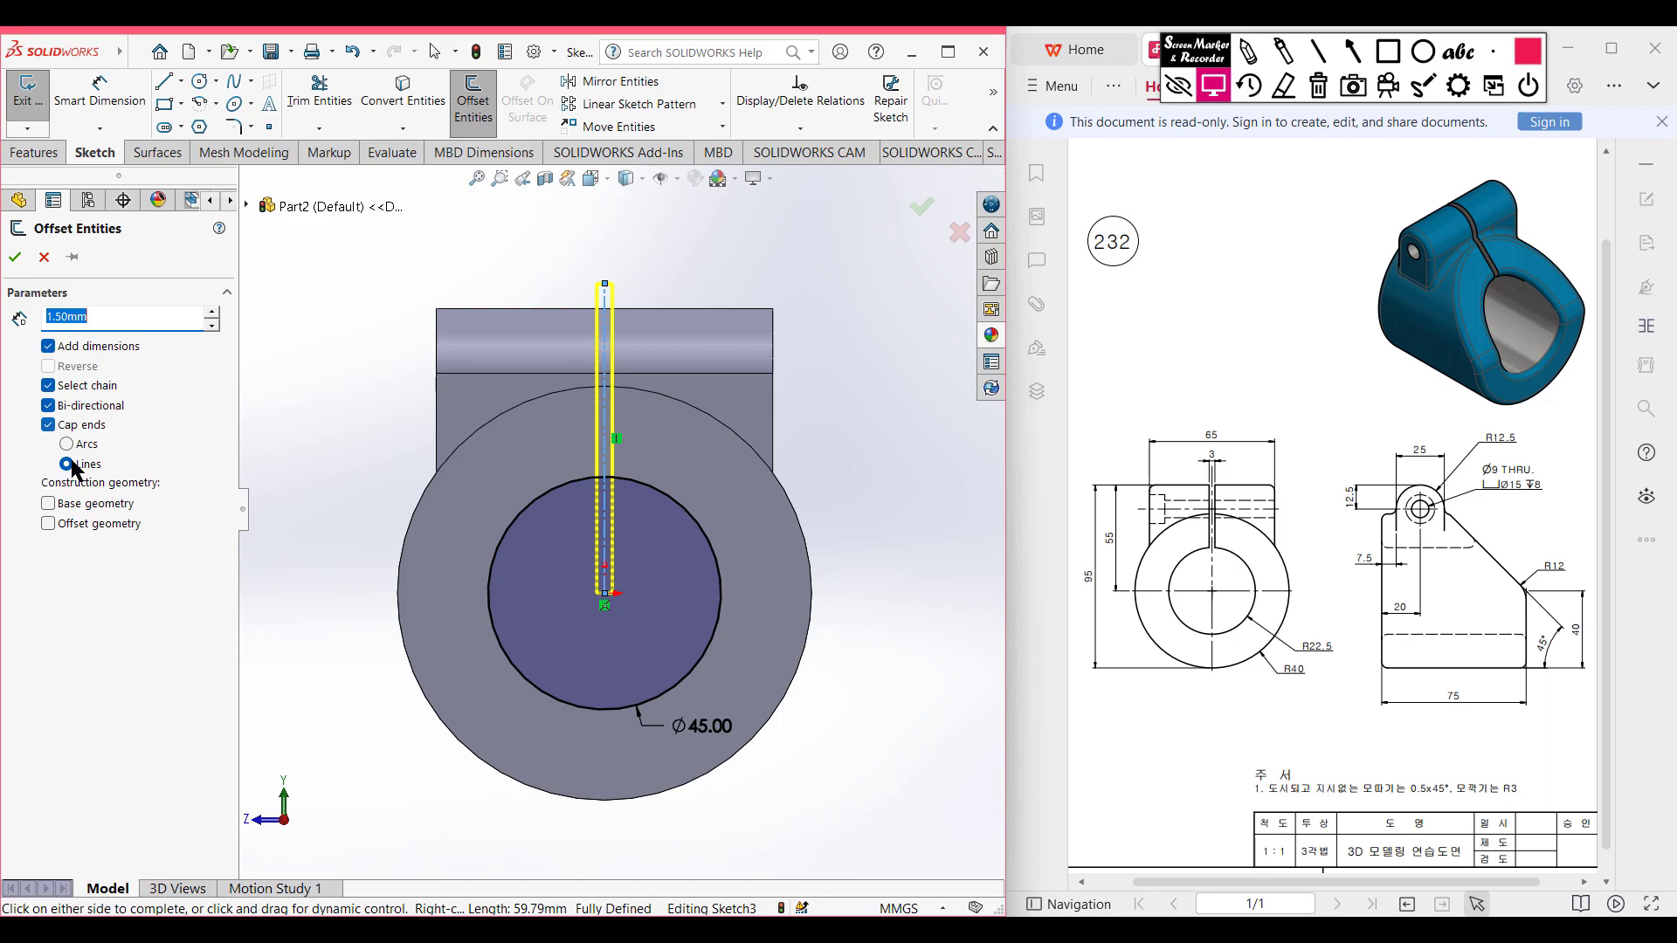
click(15, 257)
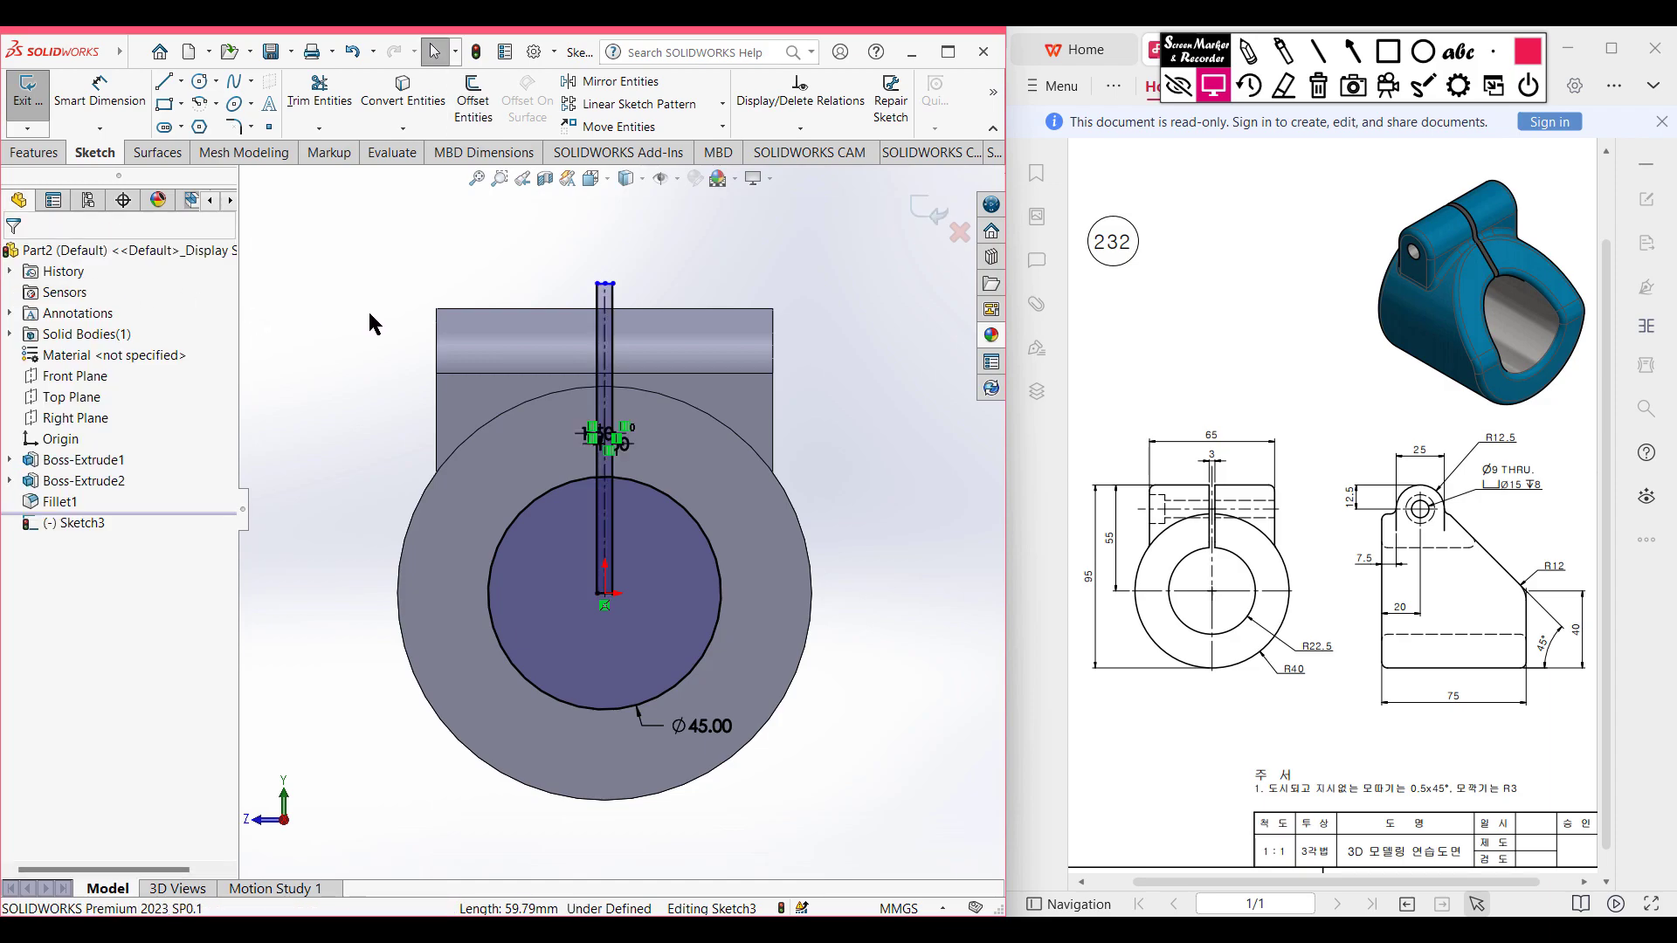
Trim the slot lines inside the bore circle and the circle's arc between the slot lines to leave one open keyhole profile.
scroll(370, 314, down, 4)
scroll(486, 419, up, 3)
scroll(893, 809, down, 3)
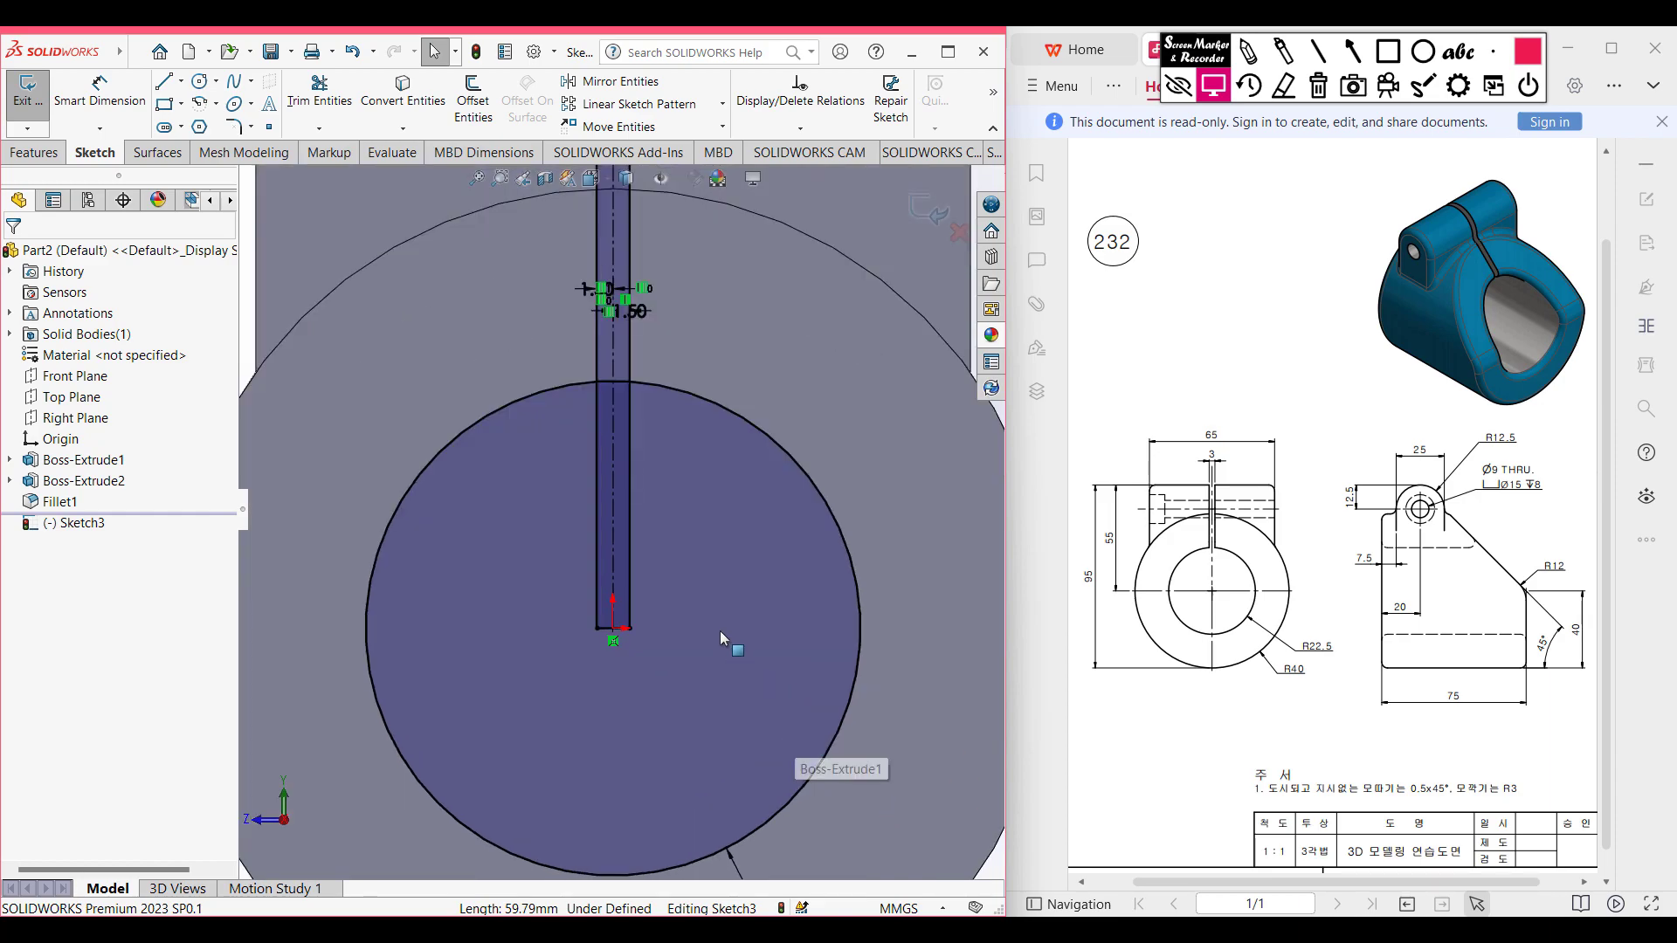
scroll(721, 639, up, 2)
click(320, 92)
mouse_move(672, 517)
mouse_down()
mouse_move(580, 516)
mouse_move(614, 595)
mouse_up()
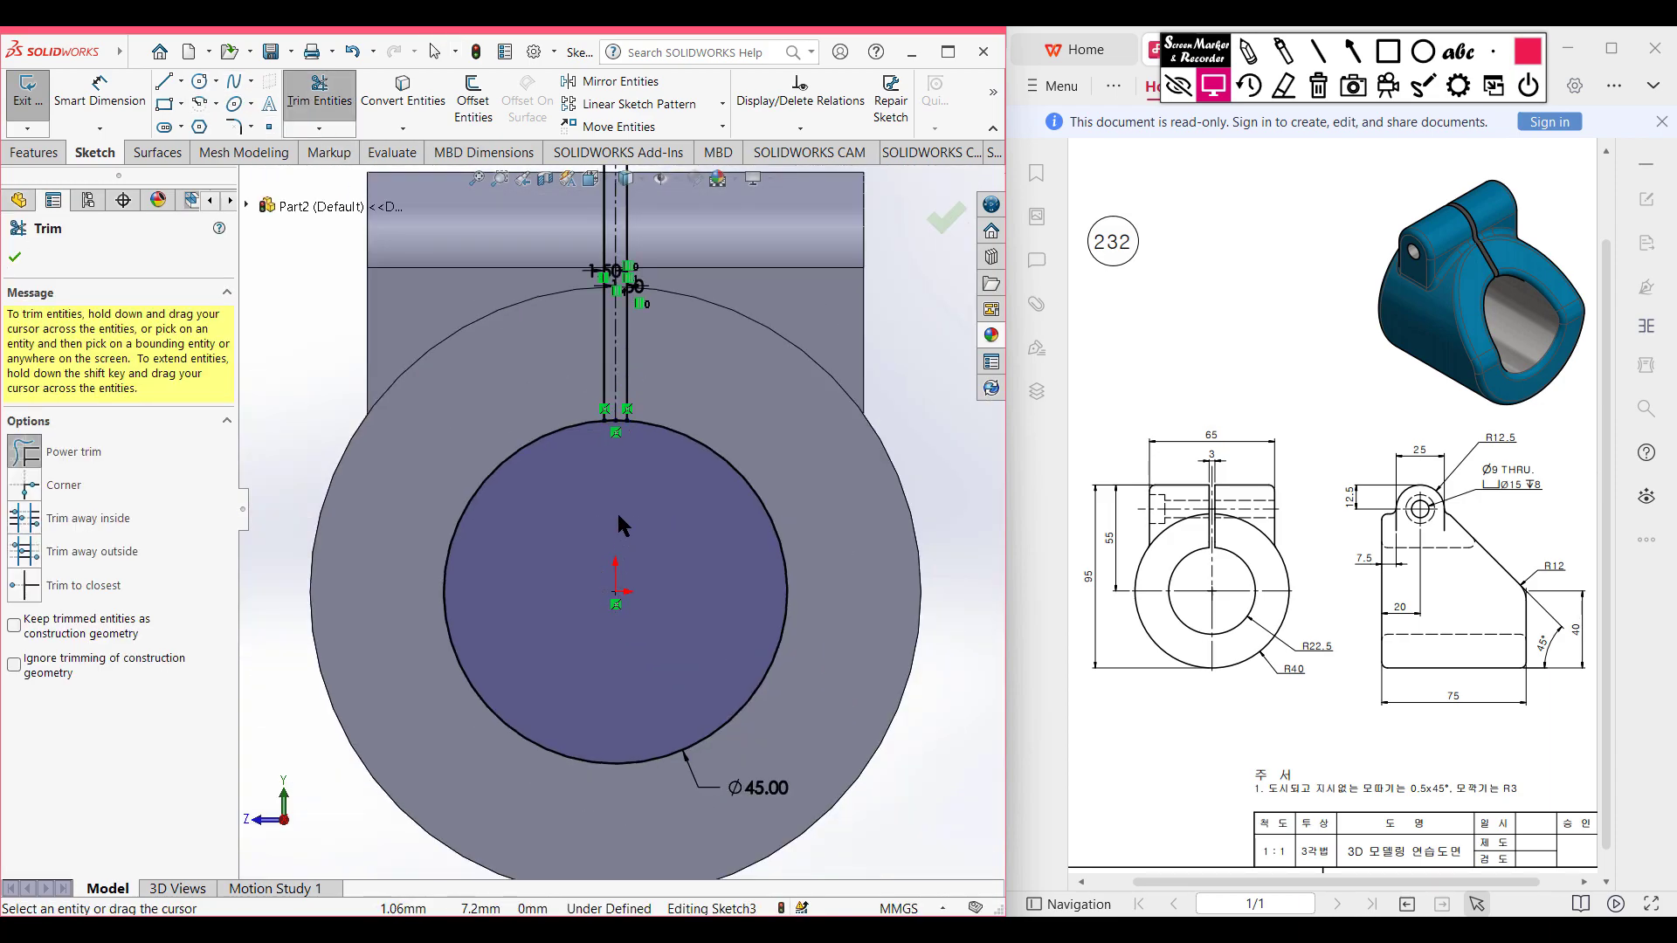
scroll(624, 423, down, 3)
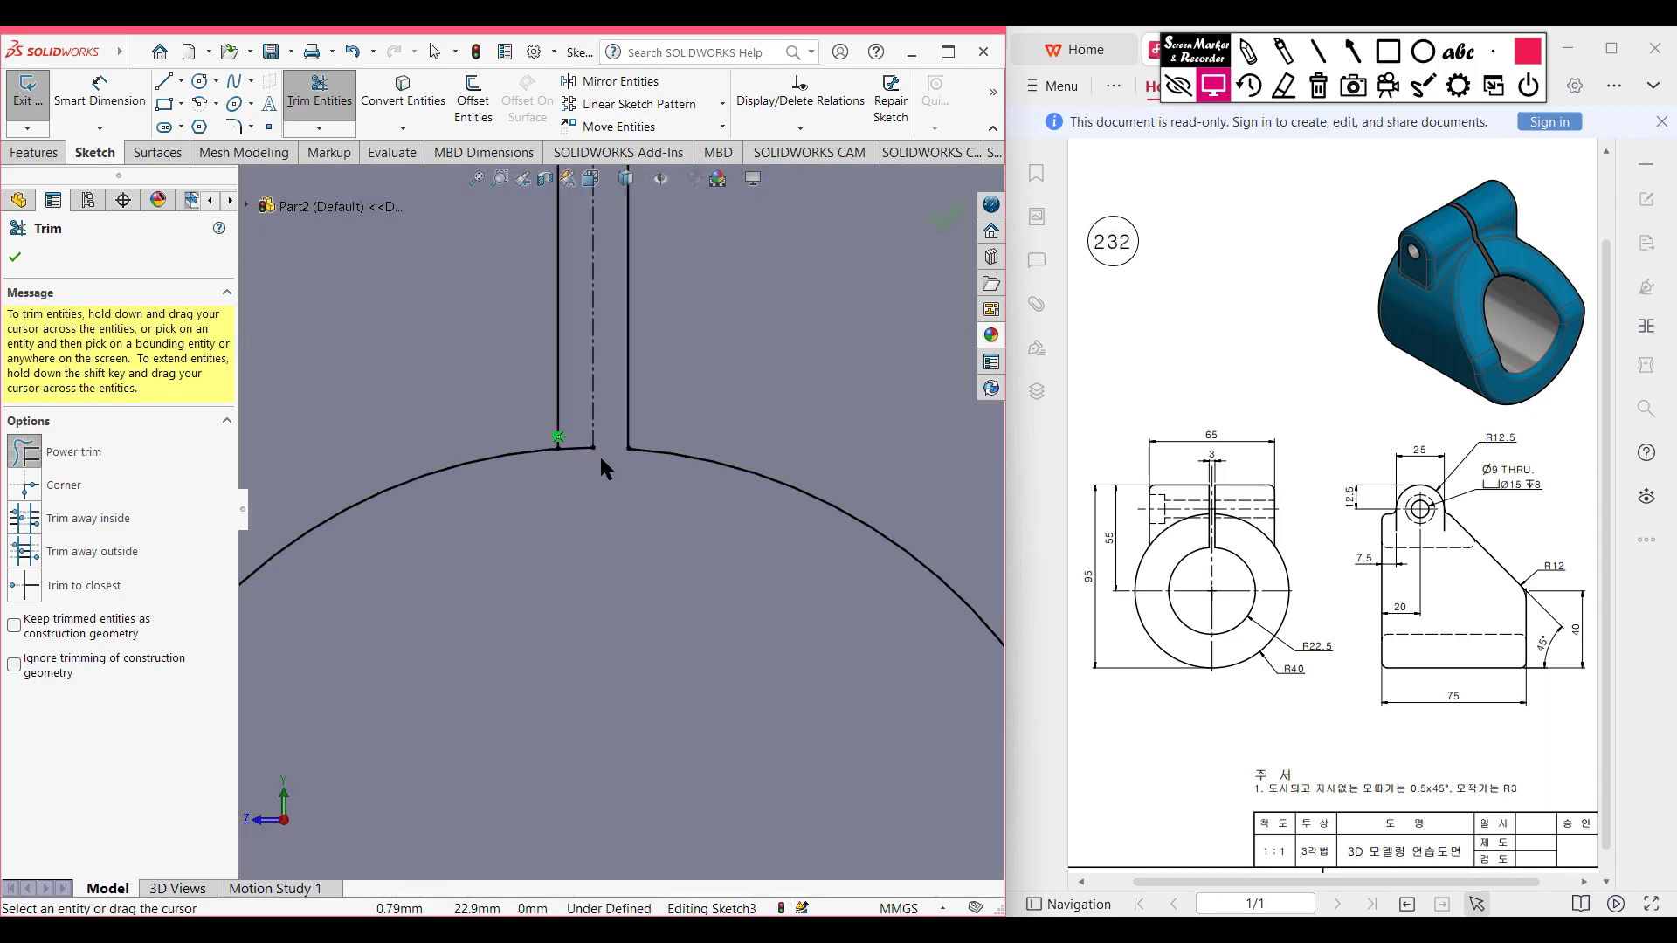
click(580, 453)
click(14, 257)
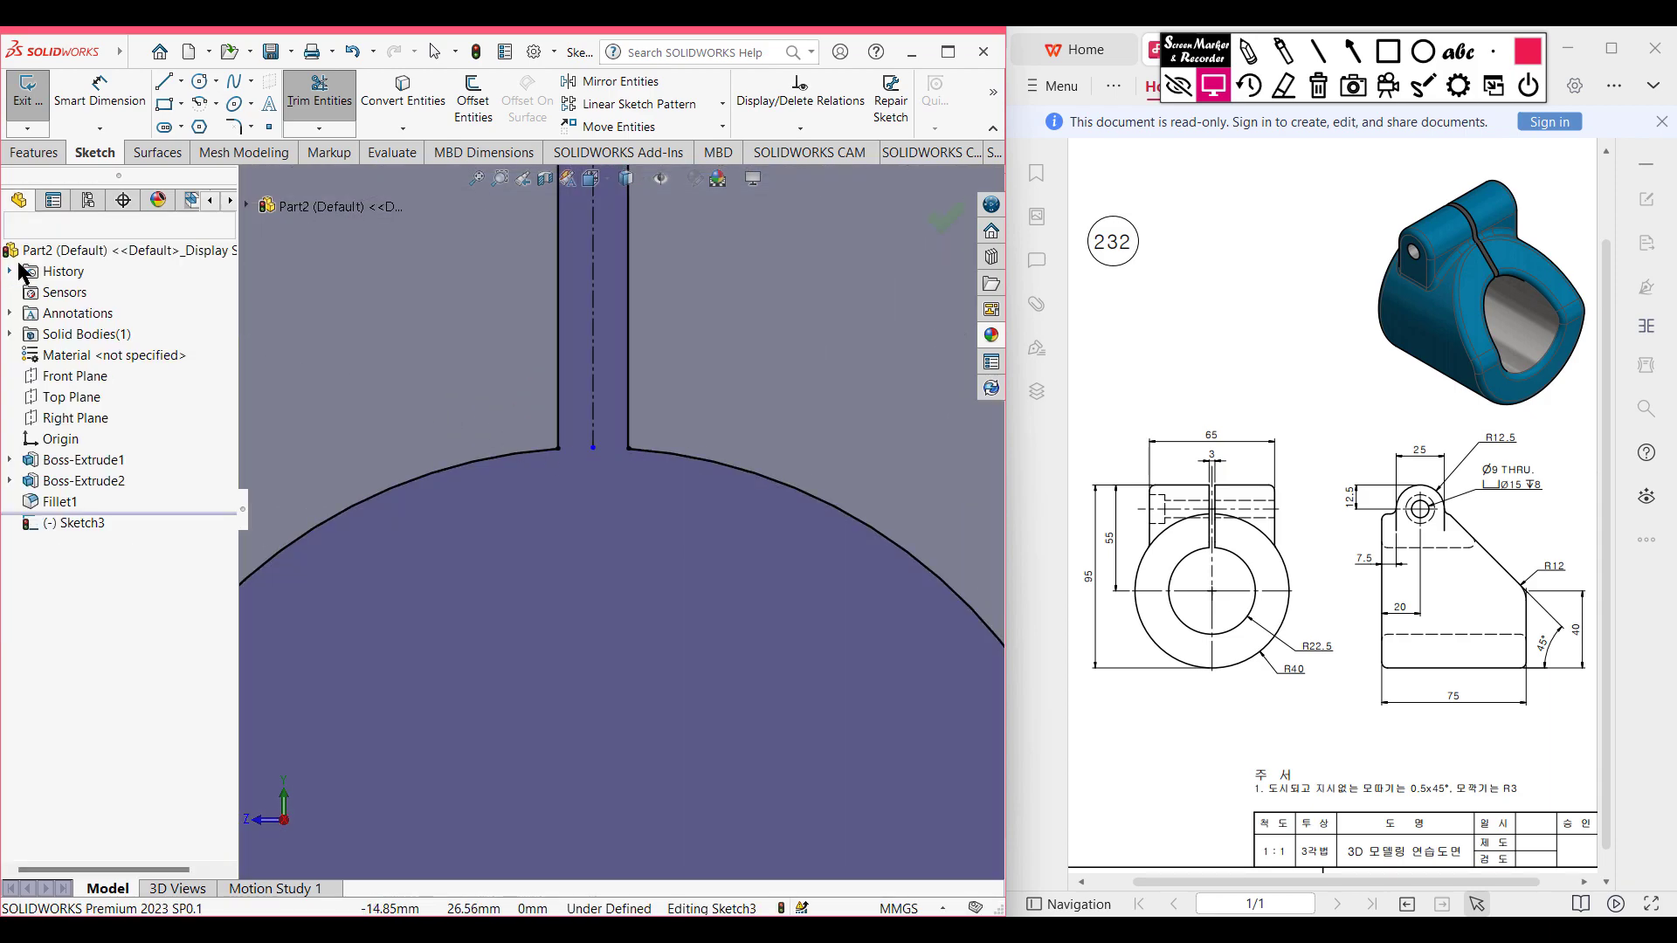
Extrude-cut the bore and slot profile with the Through All - Both end condition.
key(ctrl+7)
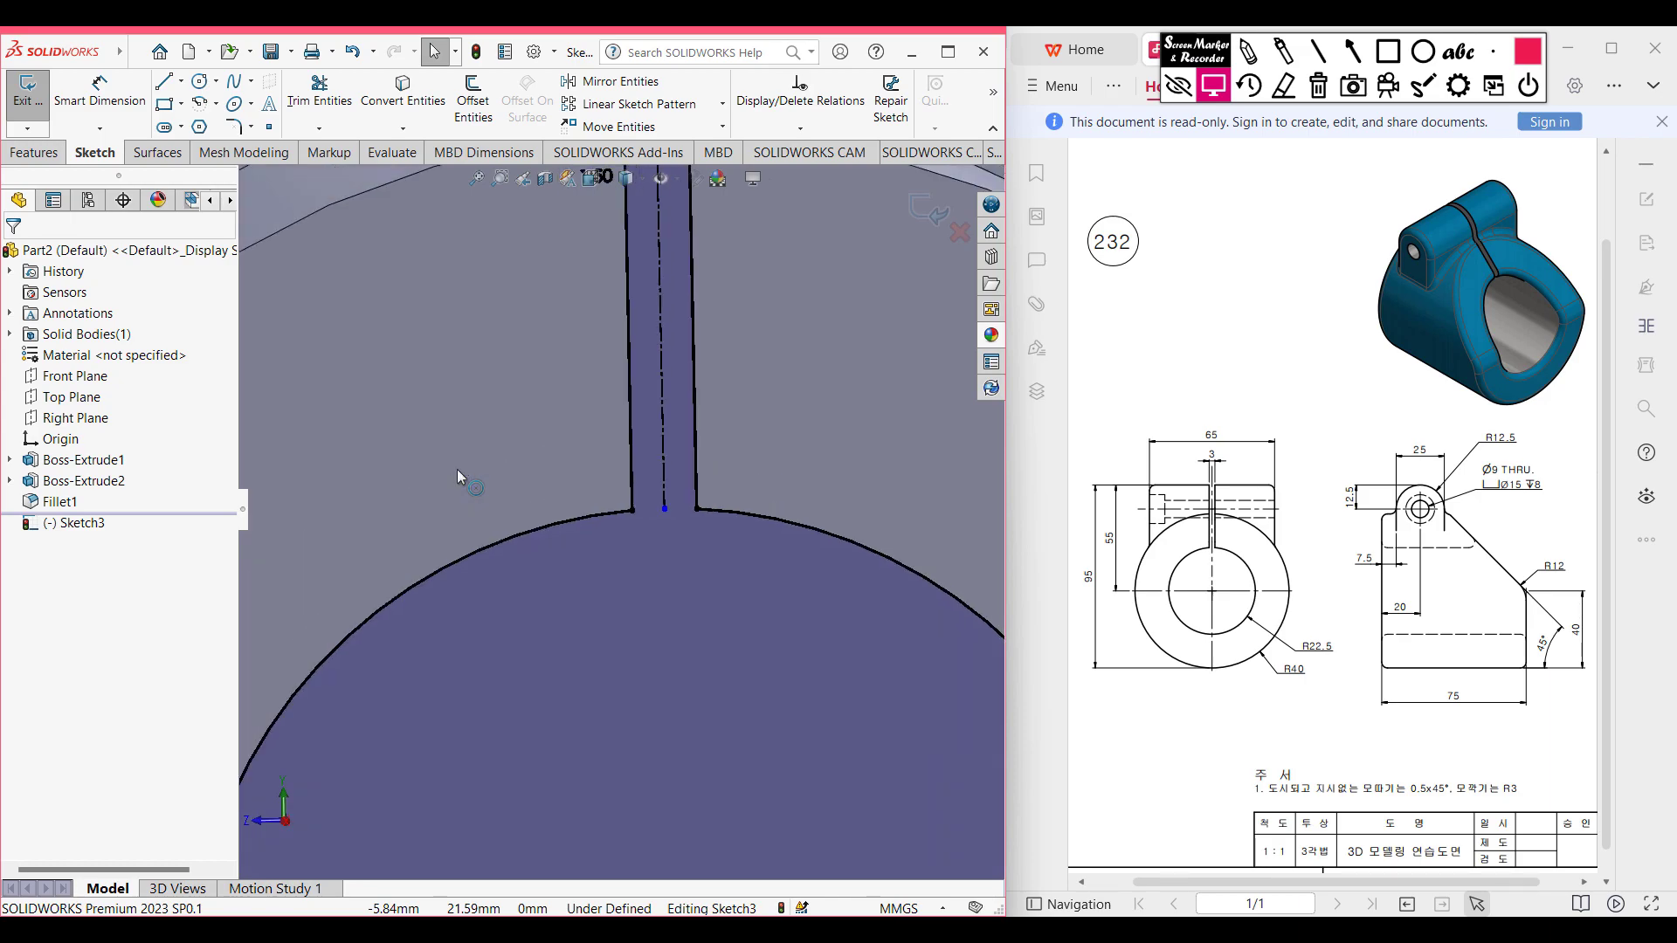
click(23, 155)
click(304, 118)
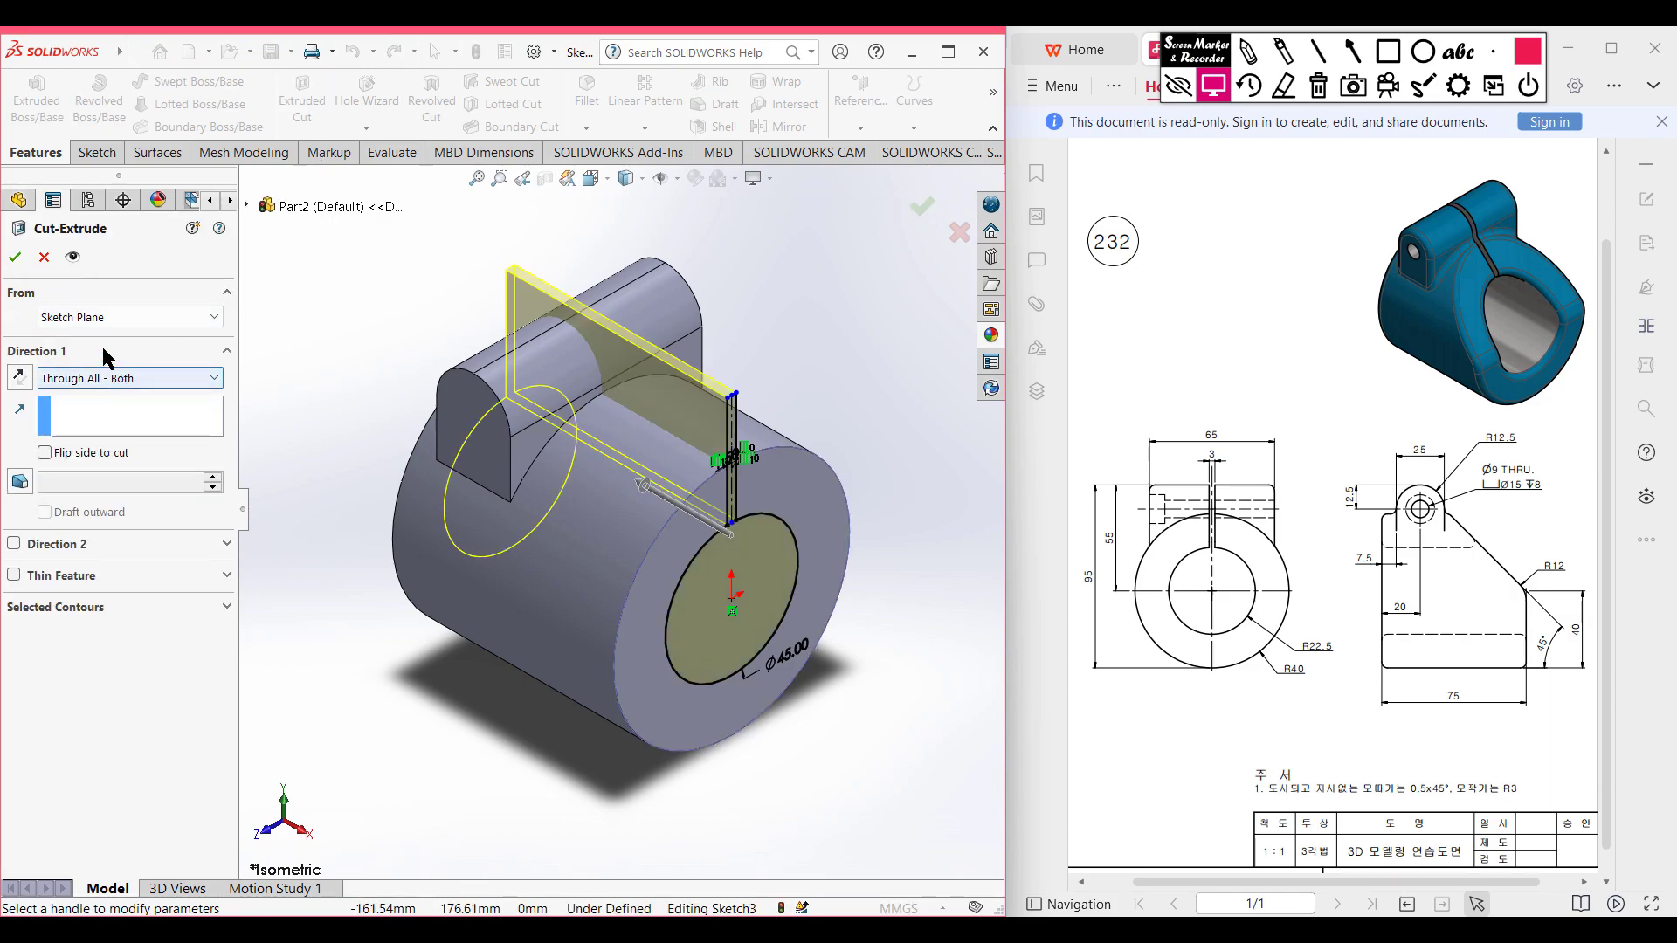
click(14, 257)
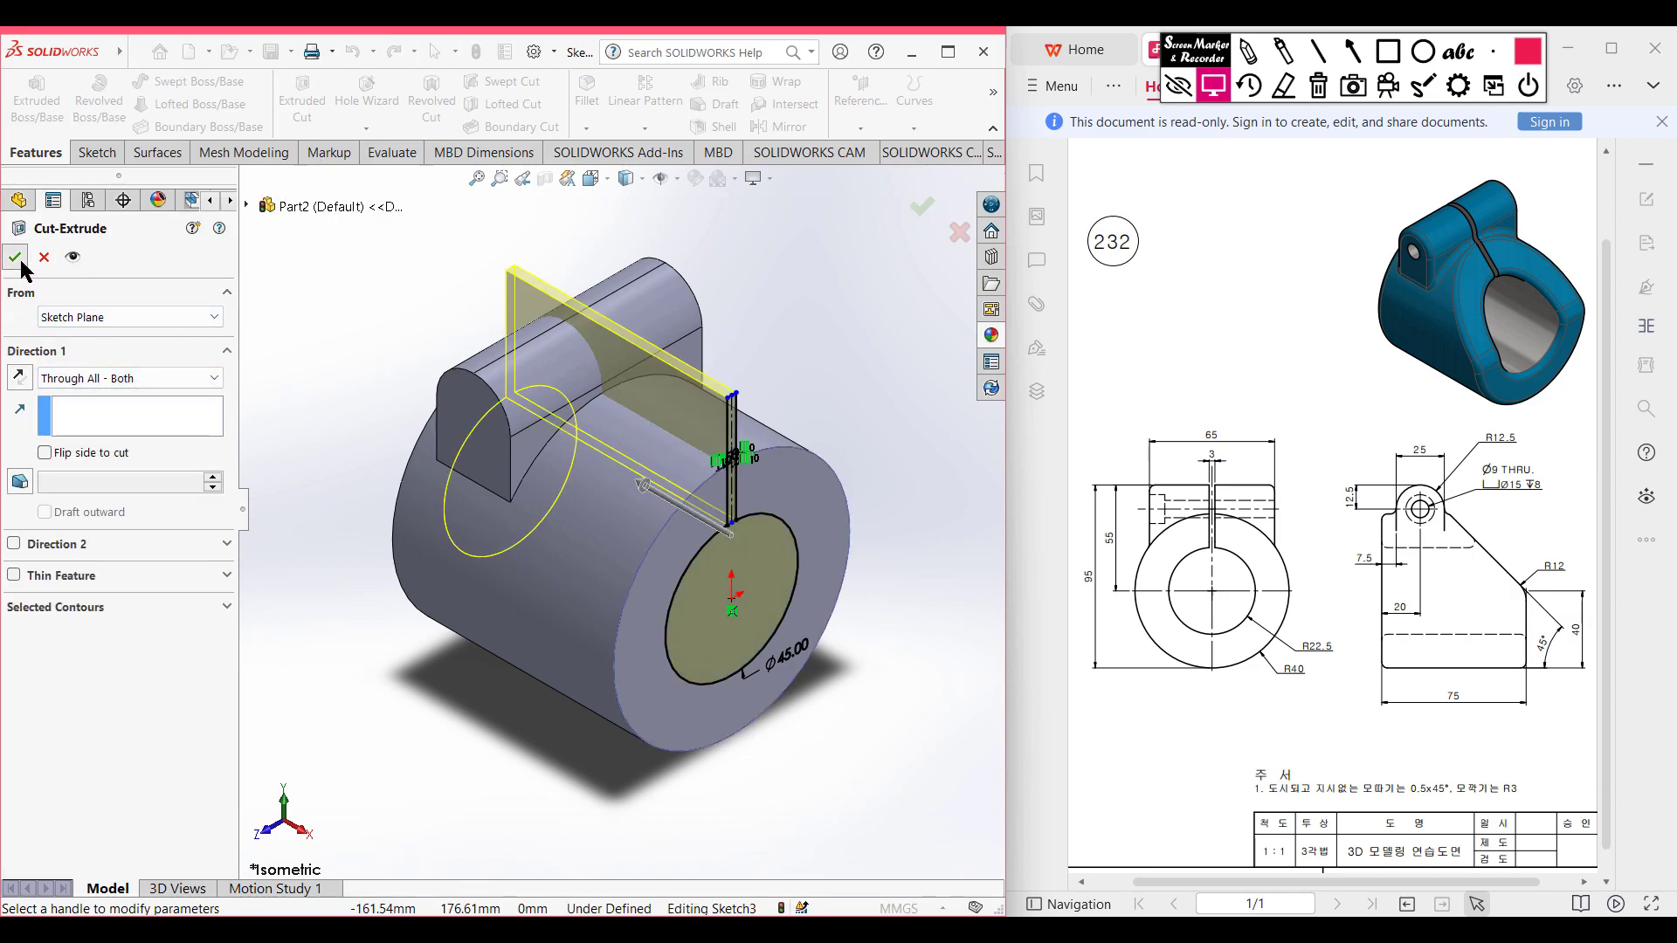
click(382, 310)
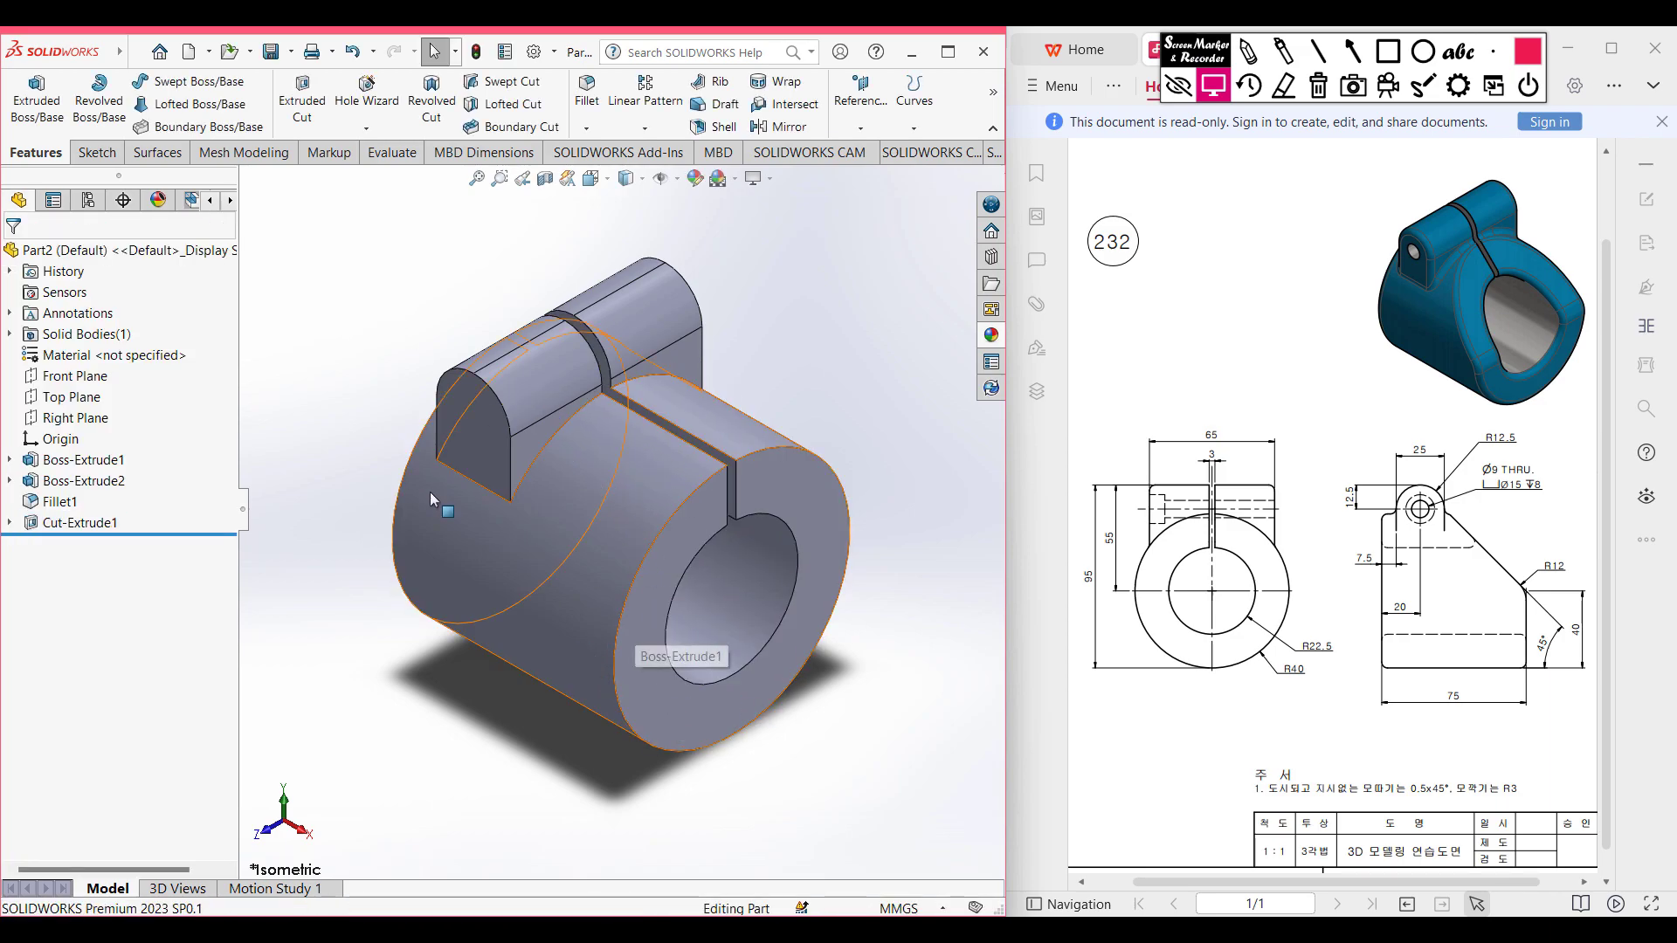
On the Front Plane, sketch a slanted line about 85 mm long from the cylinder's far end edge at origin height to above the lug.
click(88, 374)
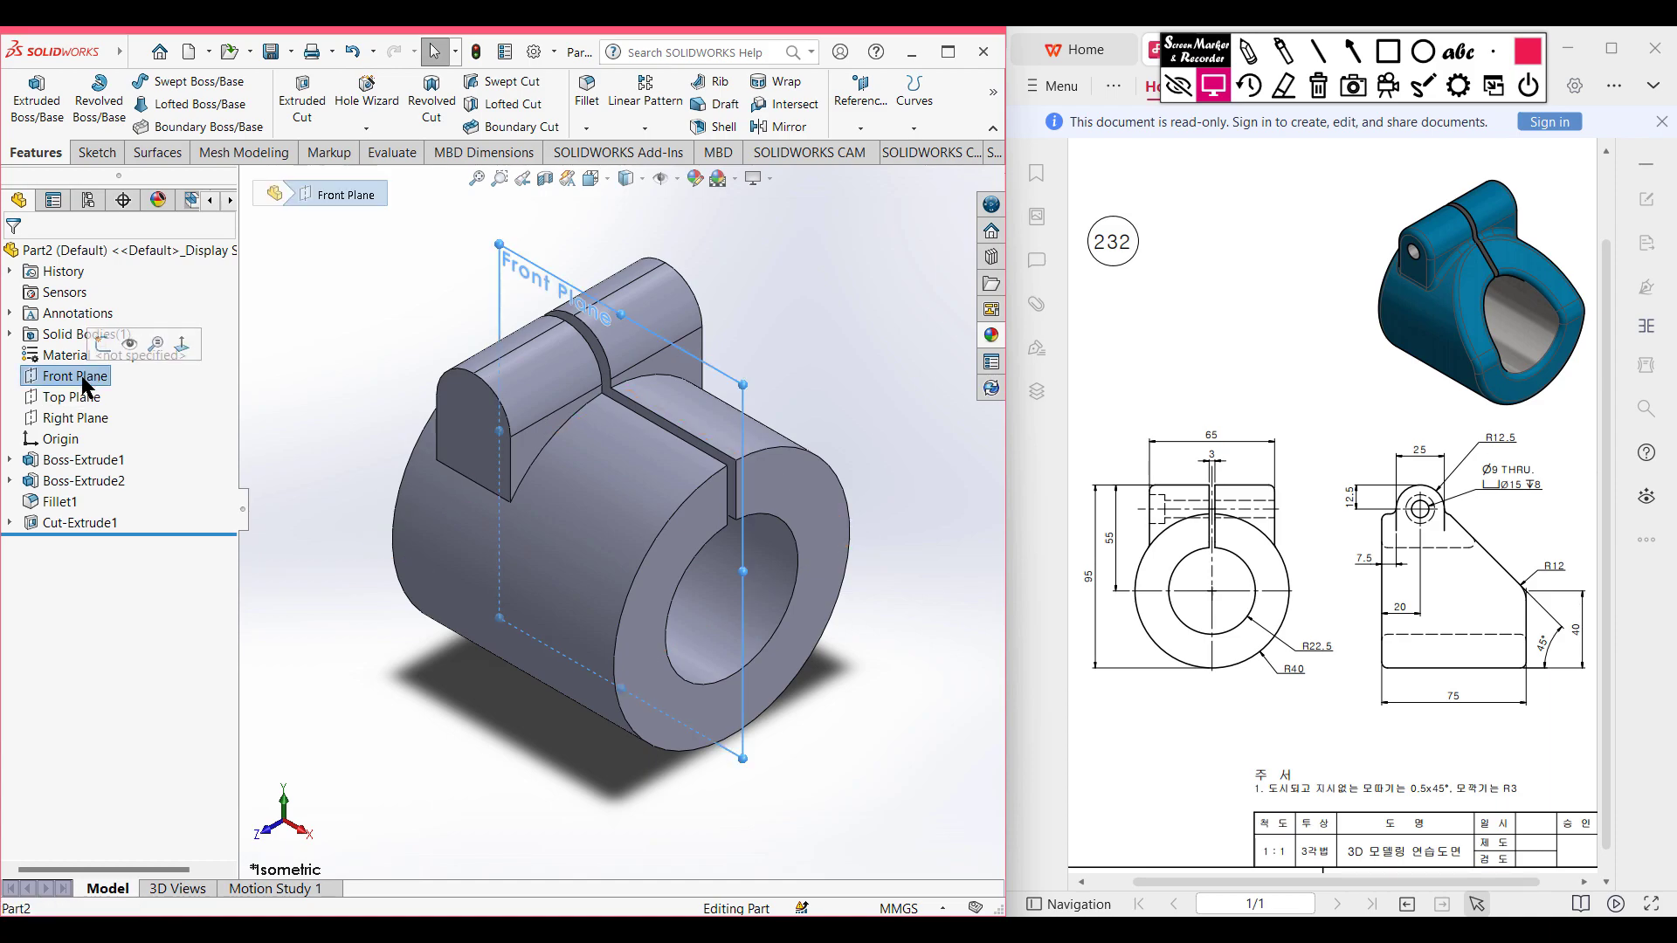
right_click(84, 374)
click(99, 351)
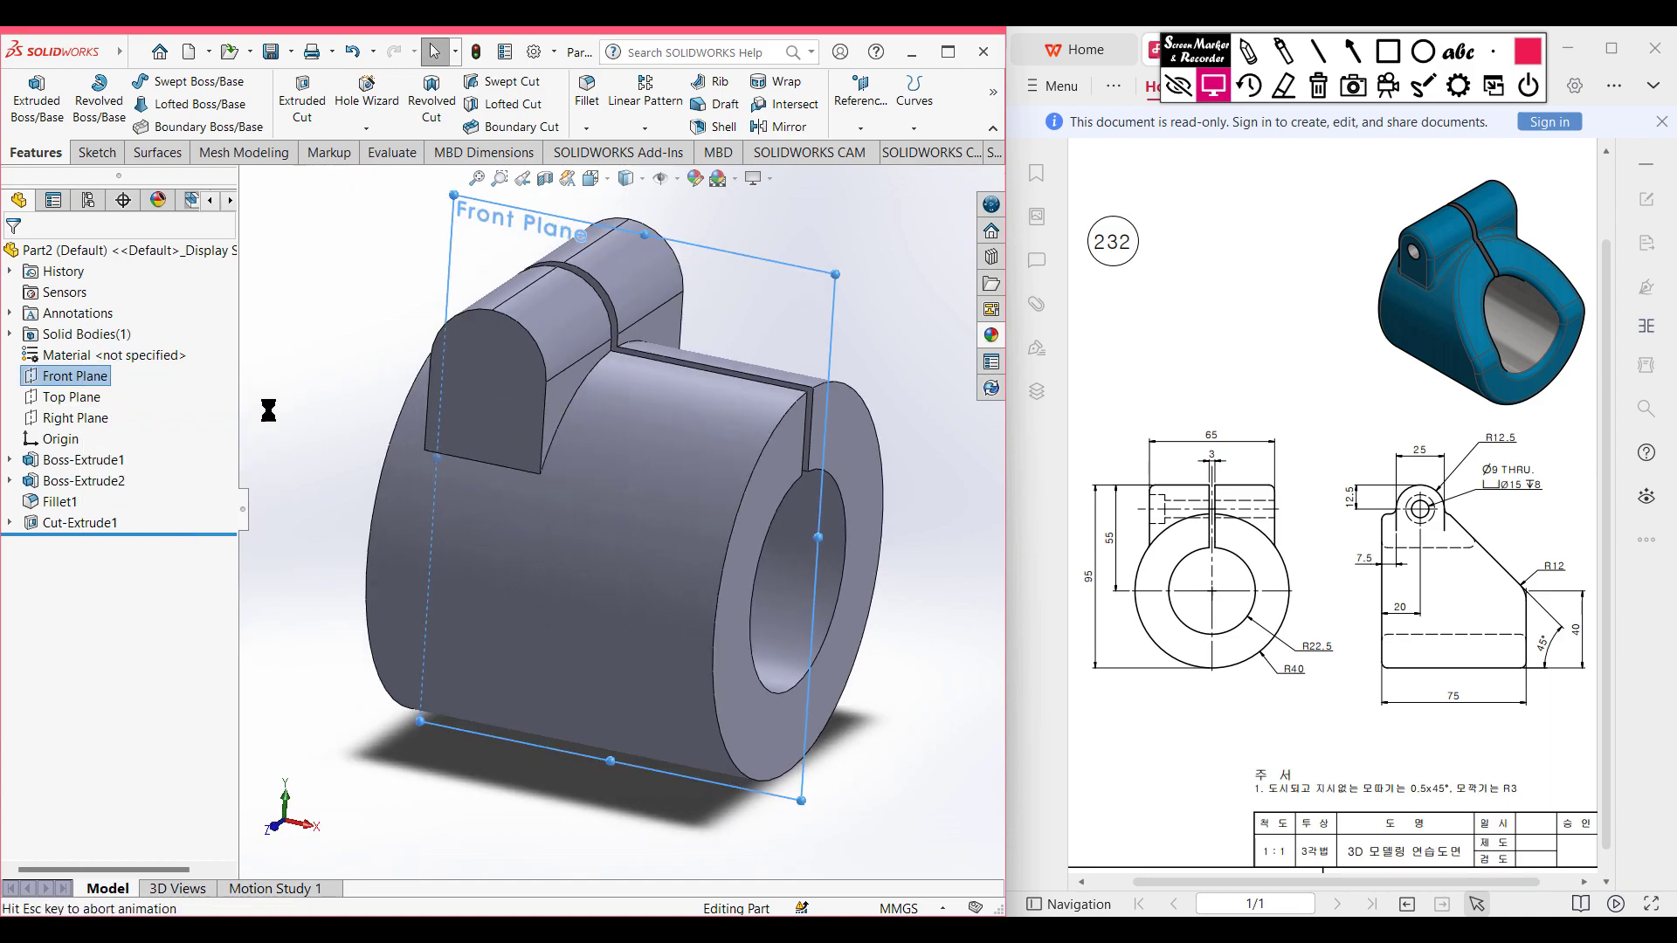
click(363, 409)
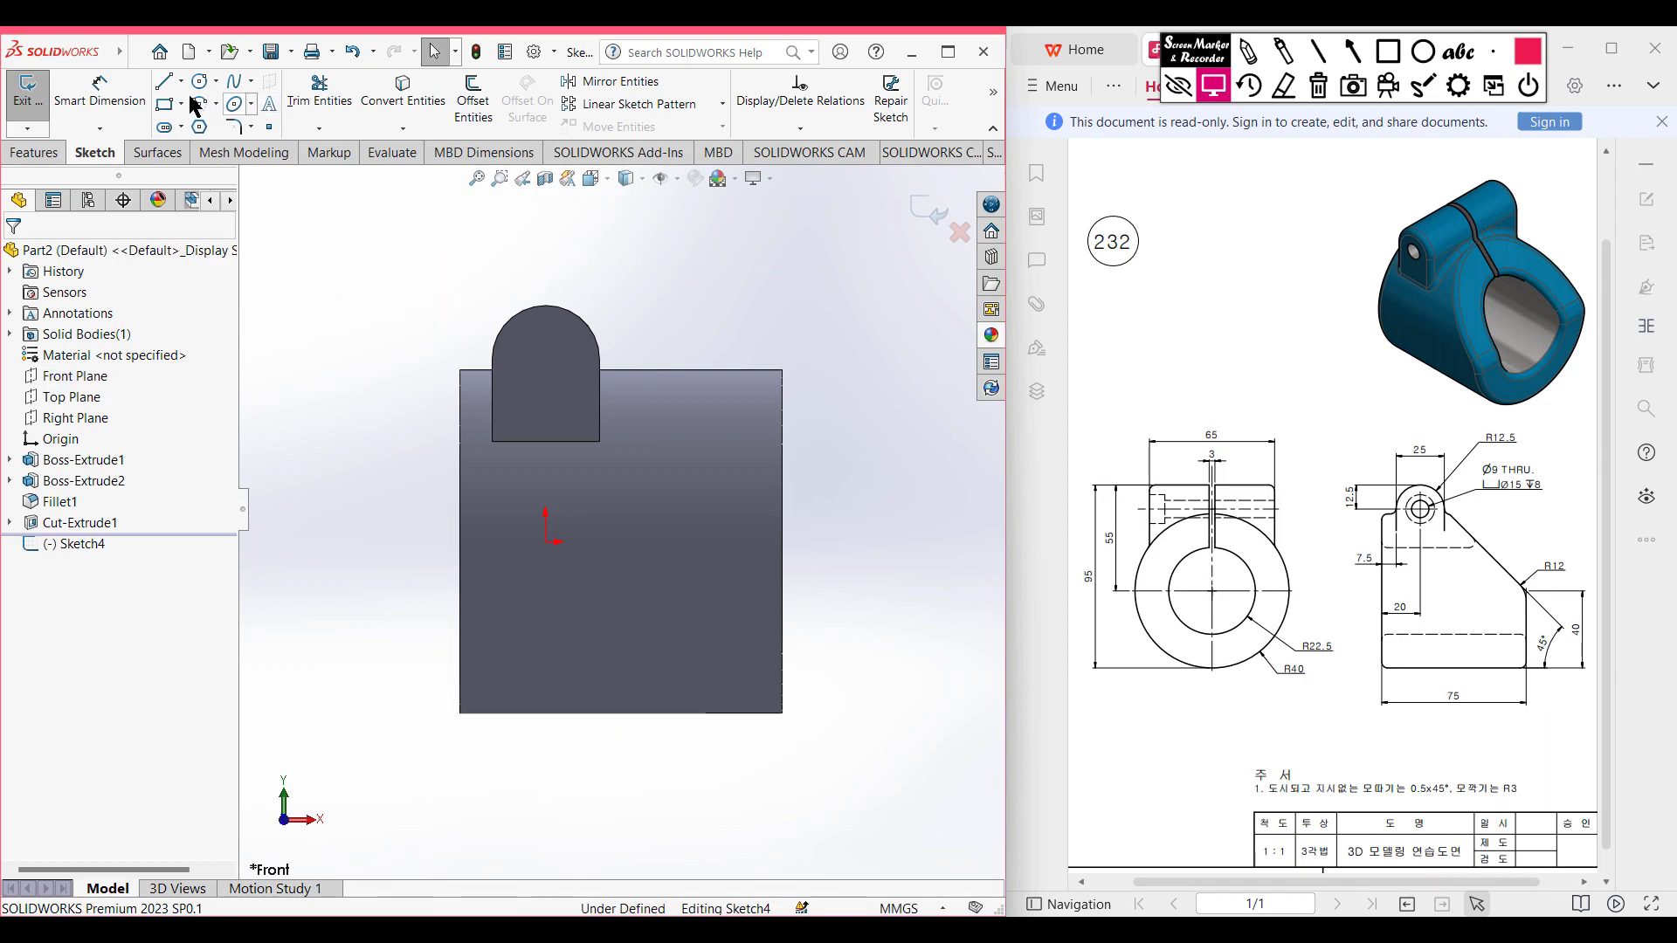
click(163, 80)
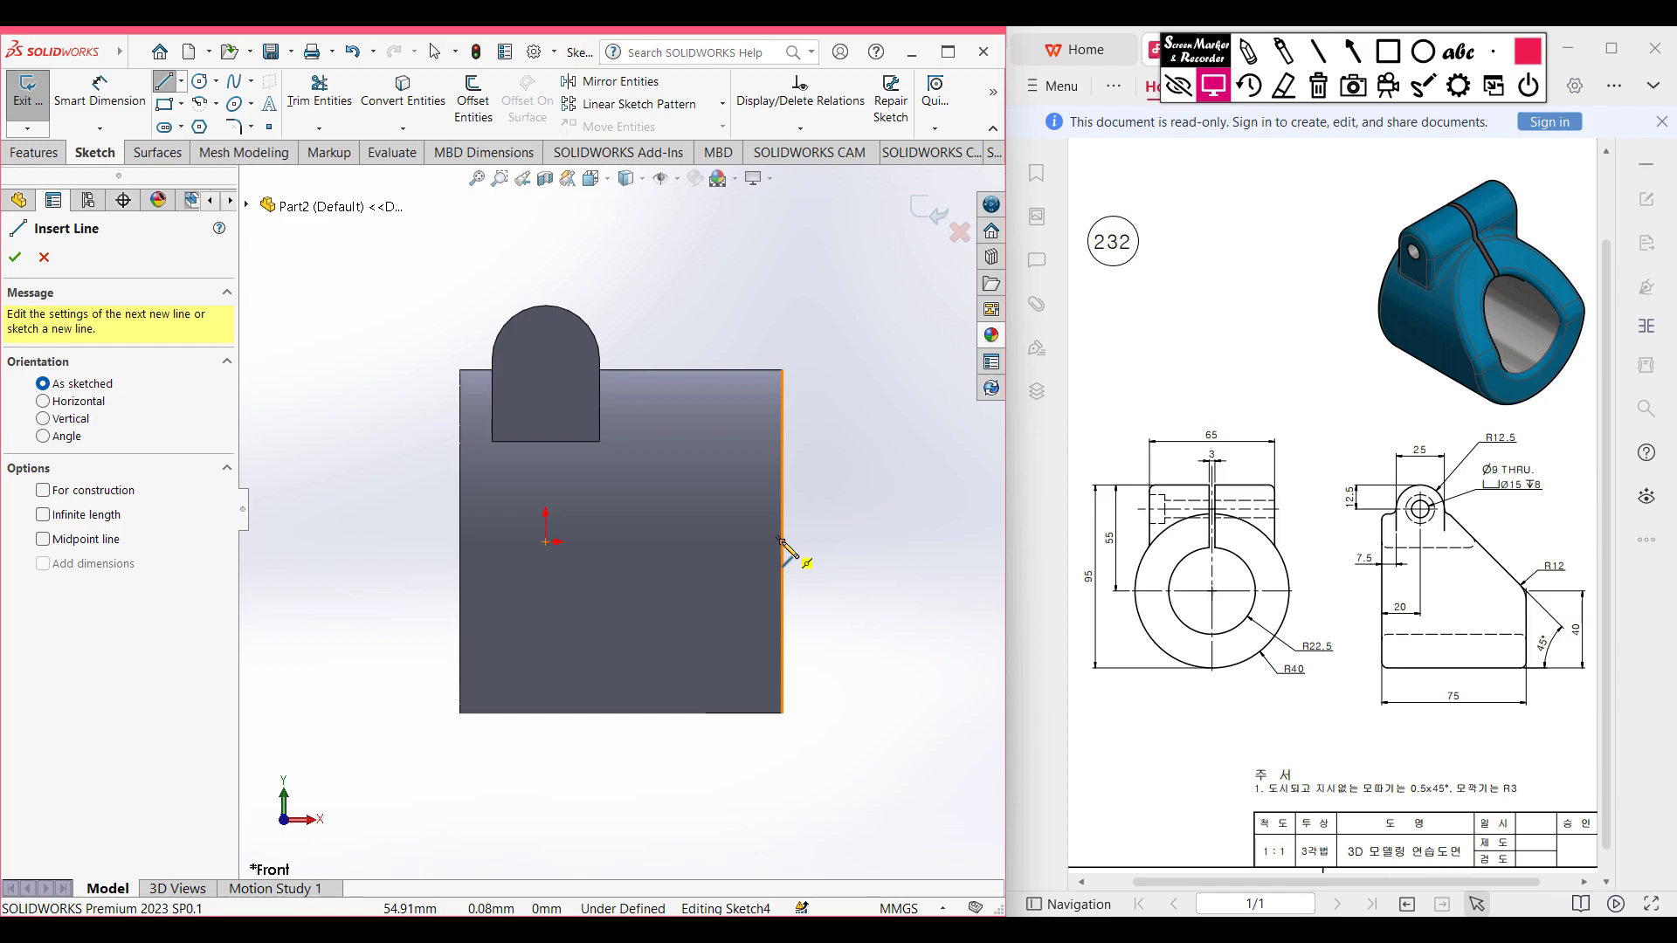
click(783, 543)
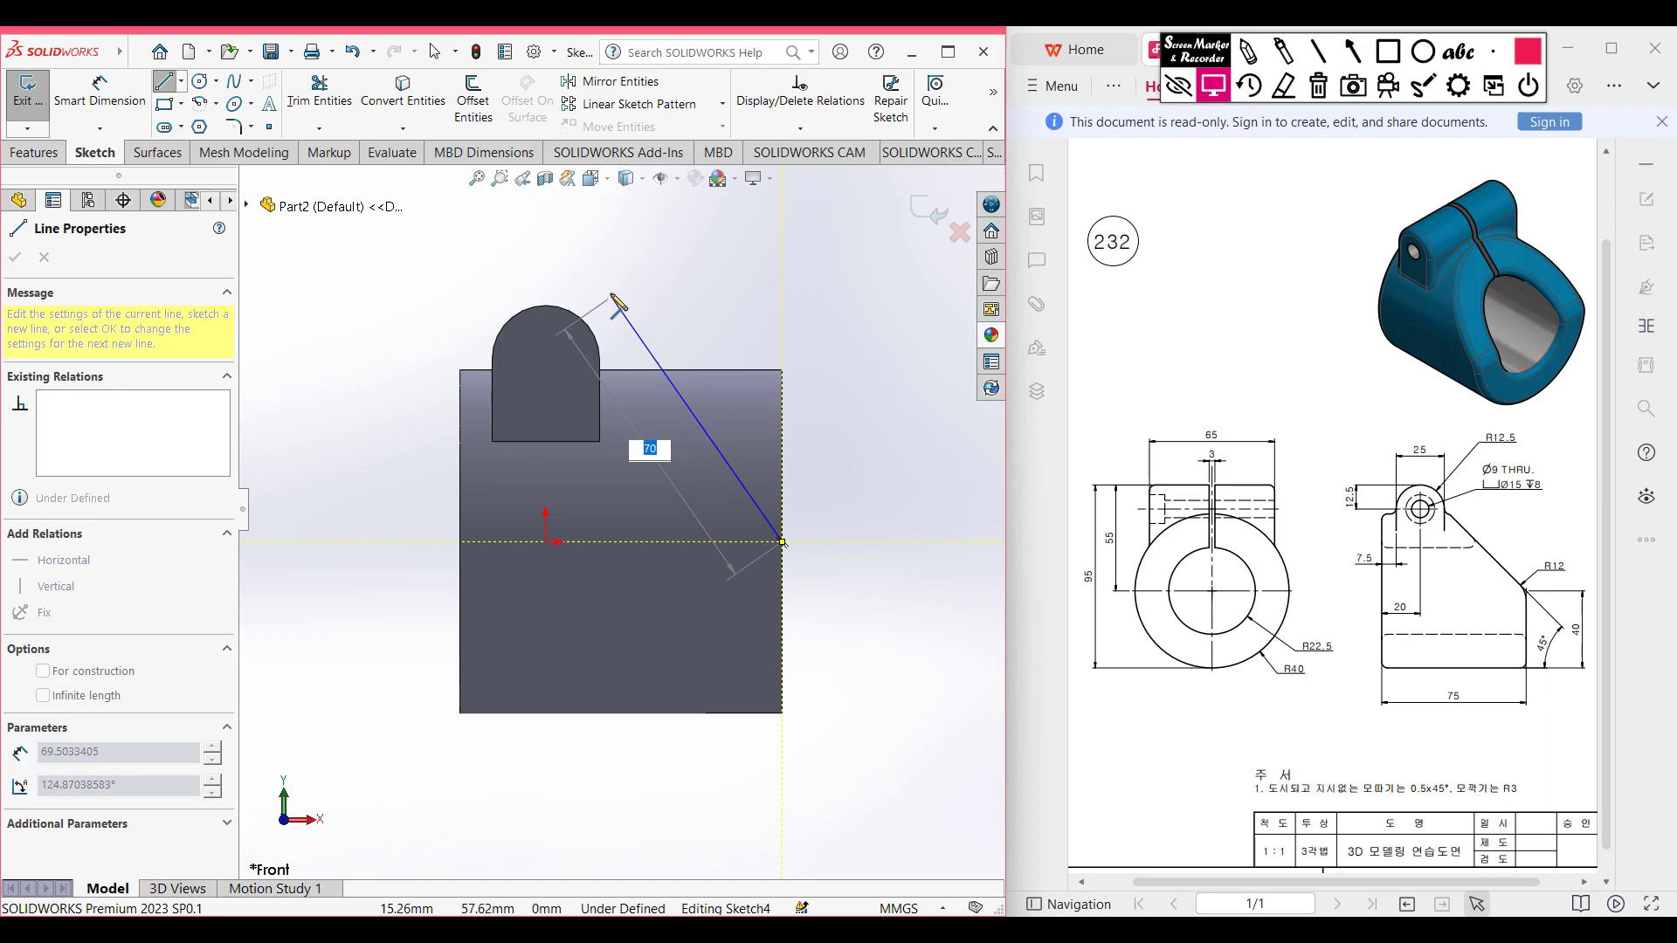
click(556, 257)
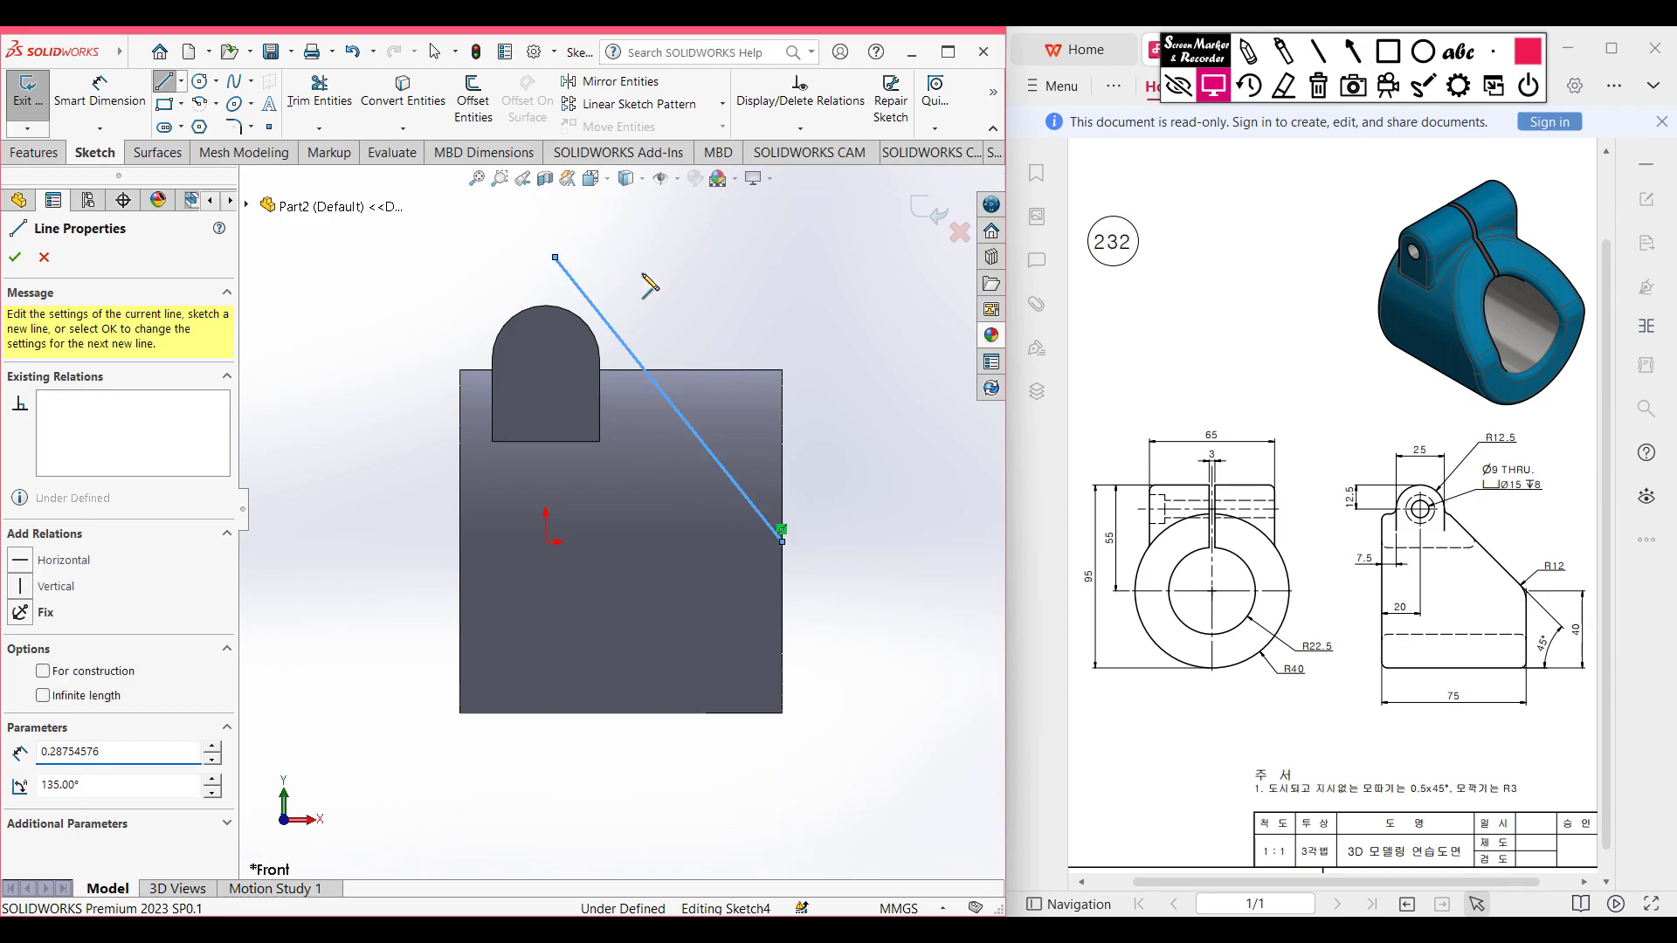
key(Escape)
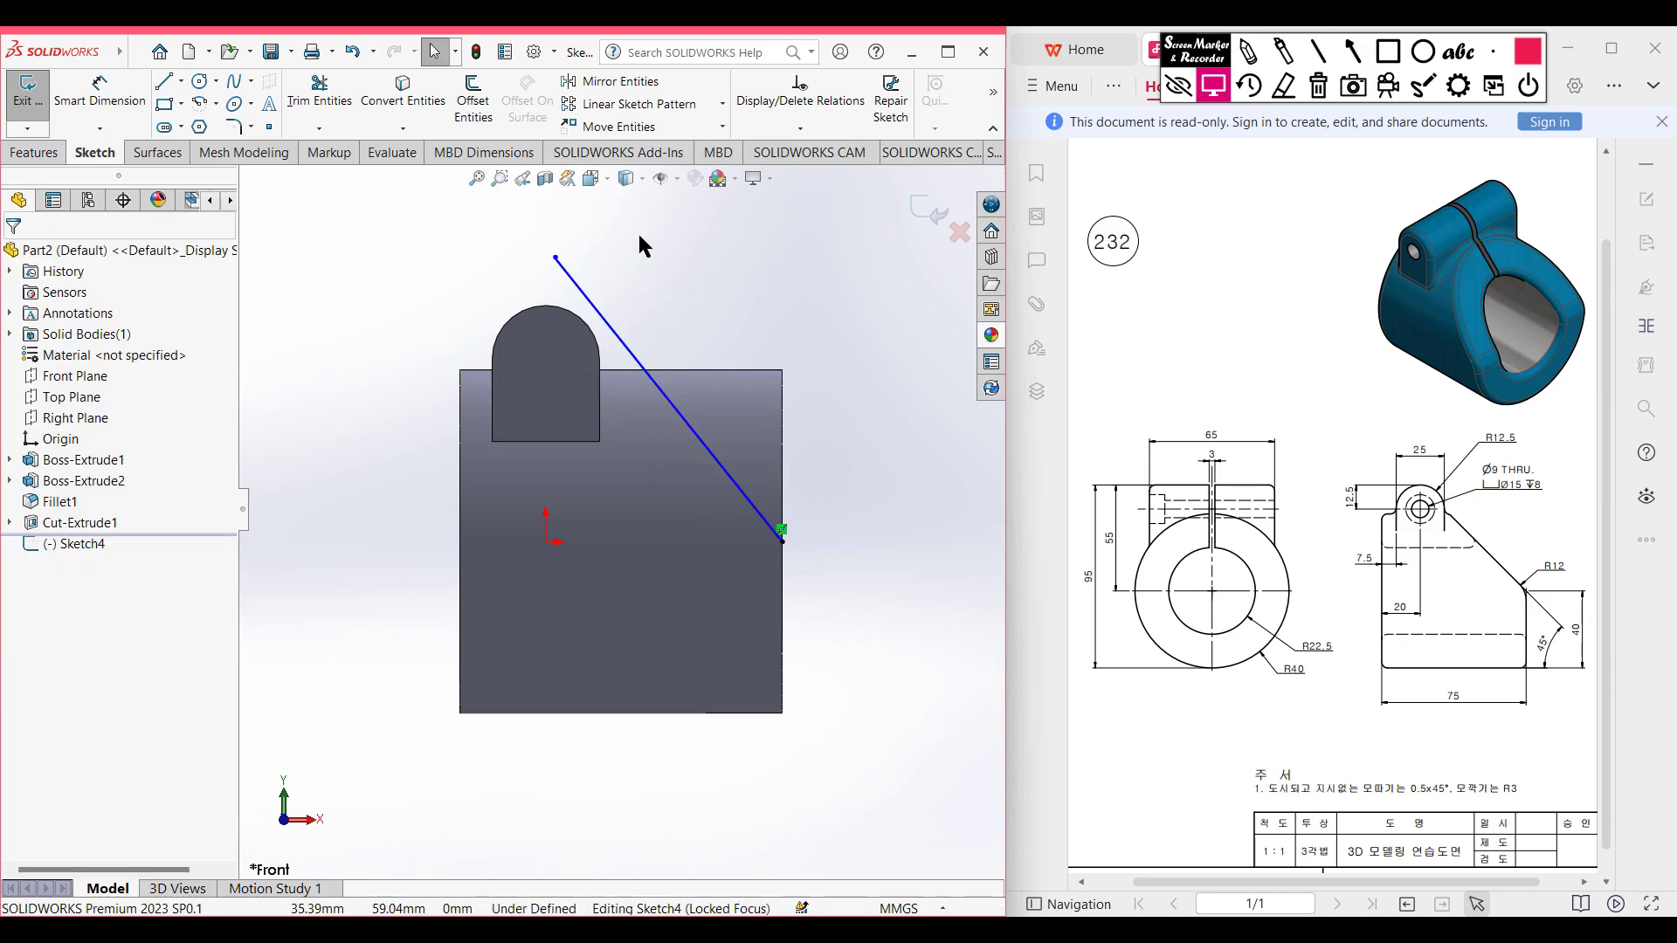
Dimension the angle between the slanted line and the cylinder's lower edge as 45°.
click(100, 89)
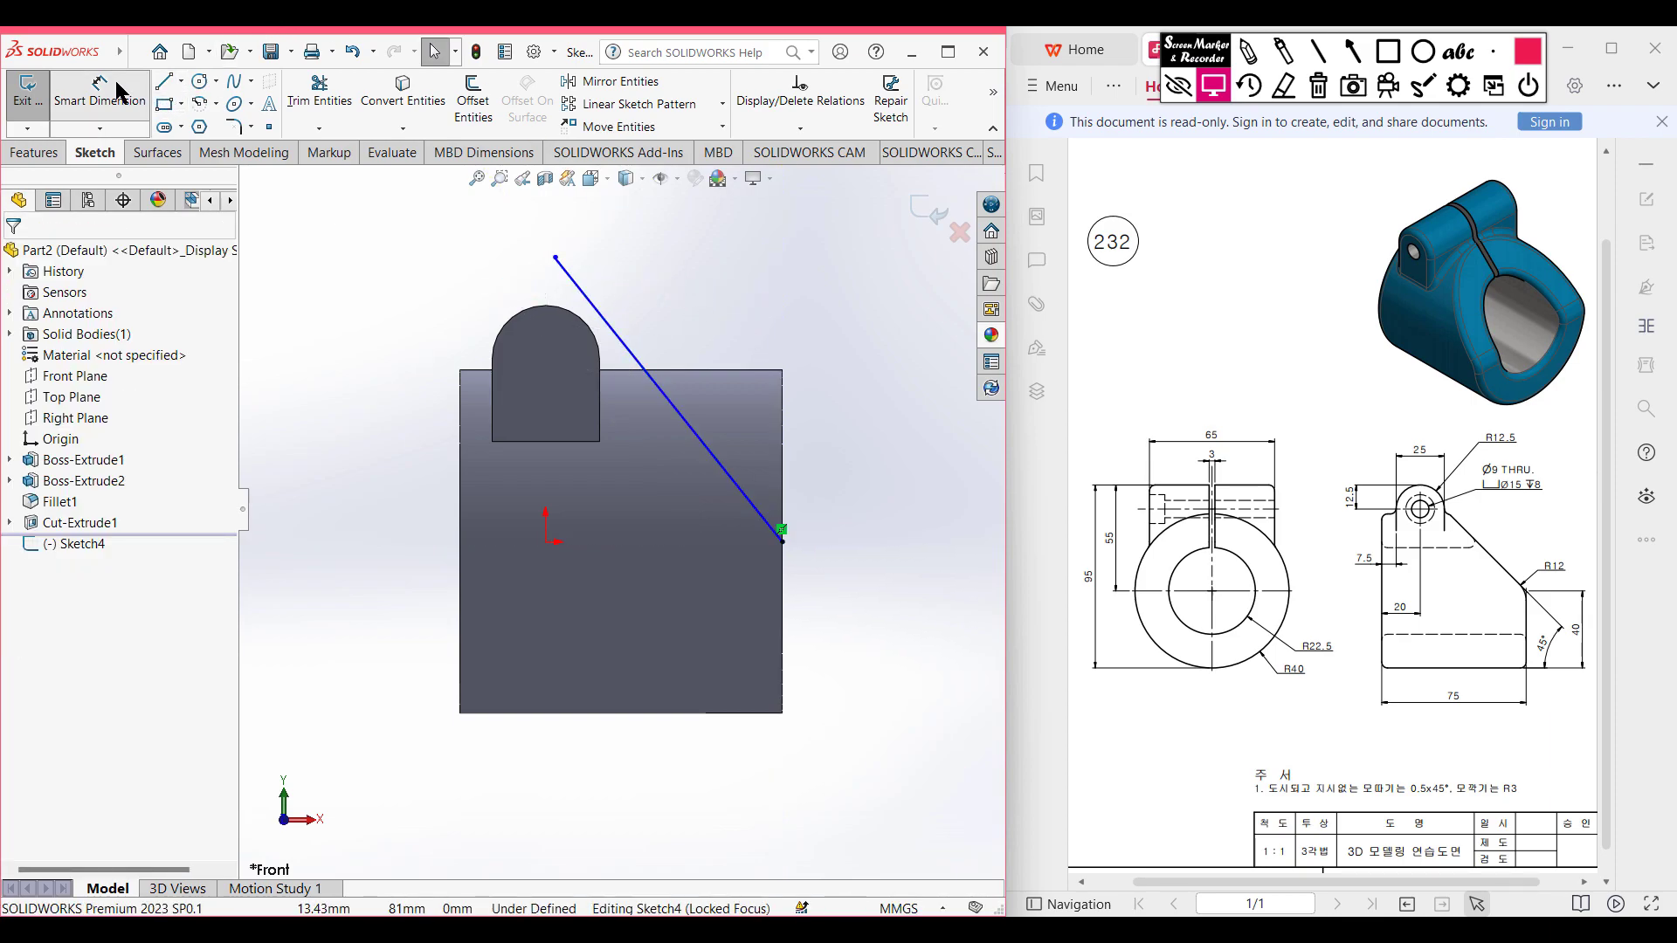
click(712, 454)
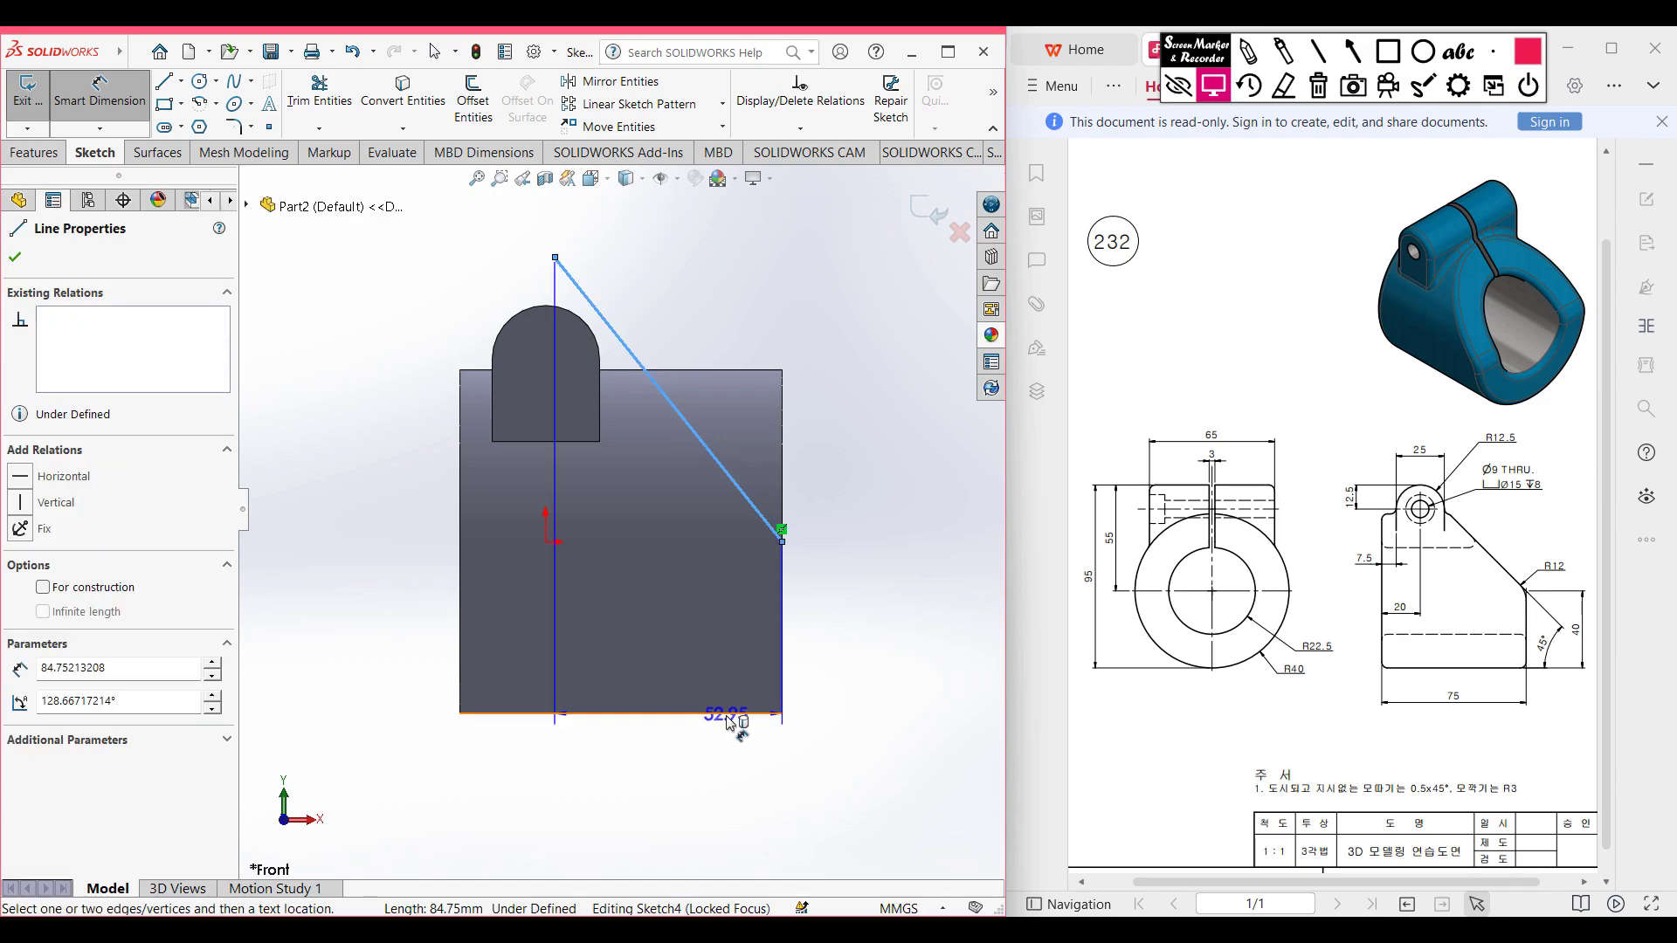
scroll(727, 718, down, 5)
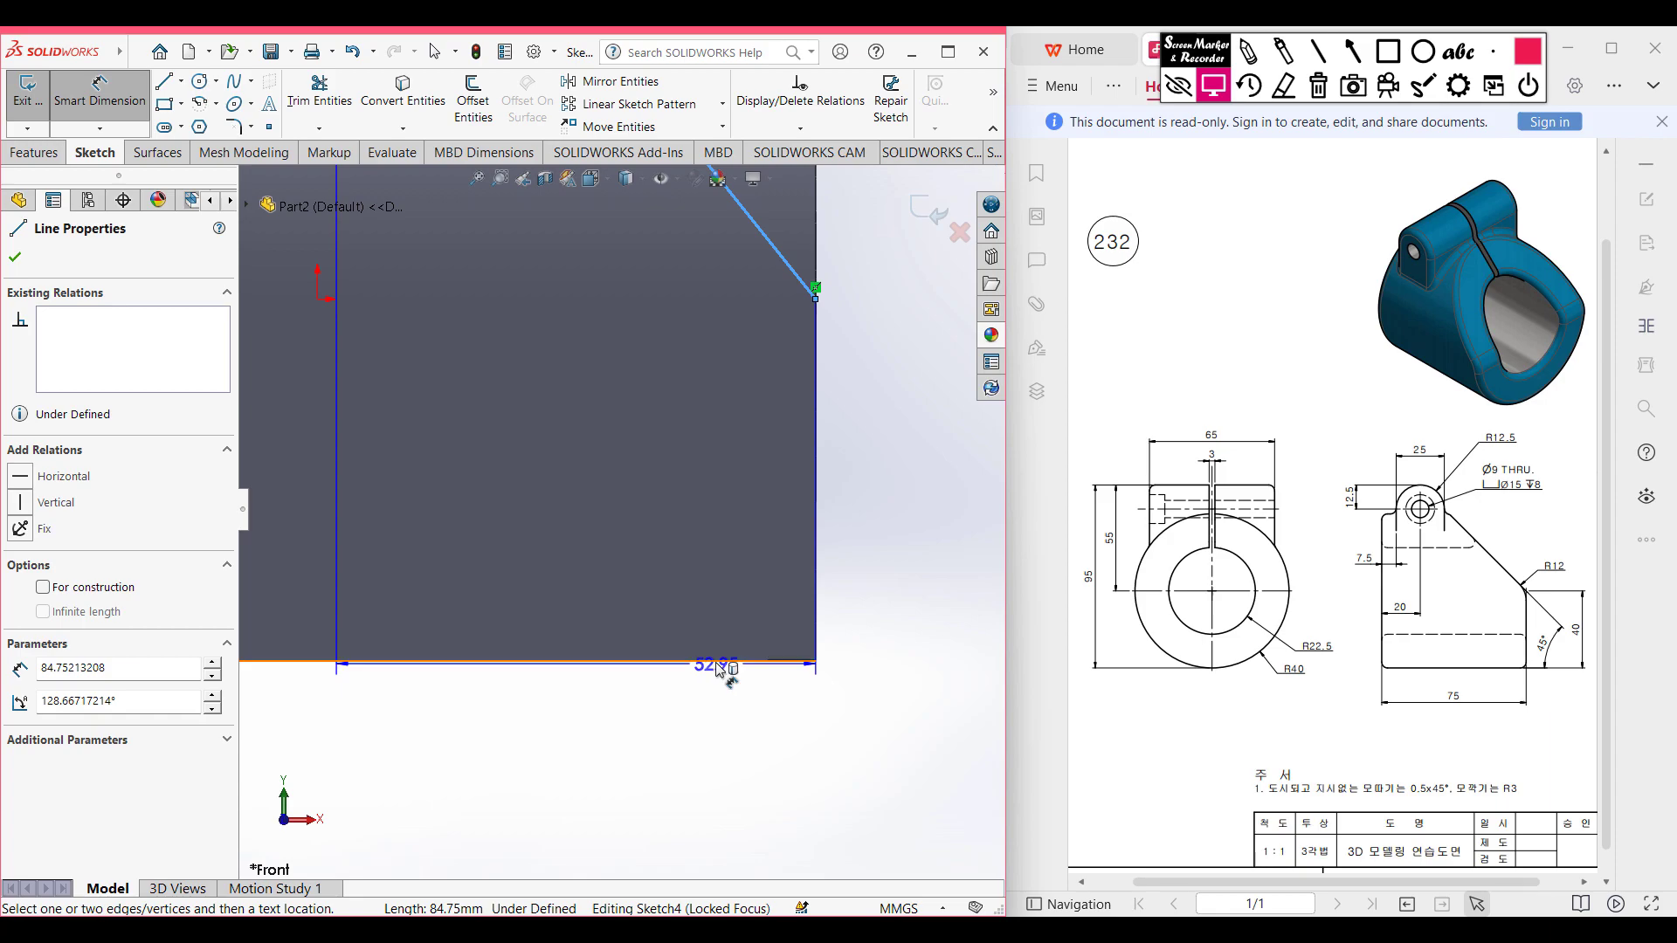
click(719, 665)
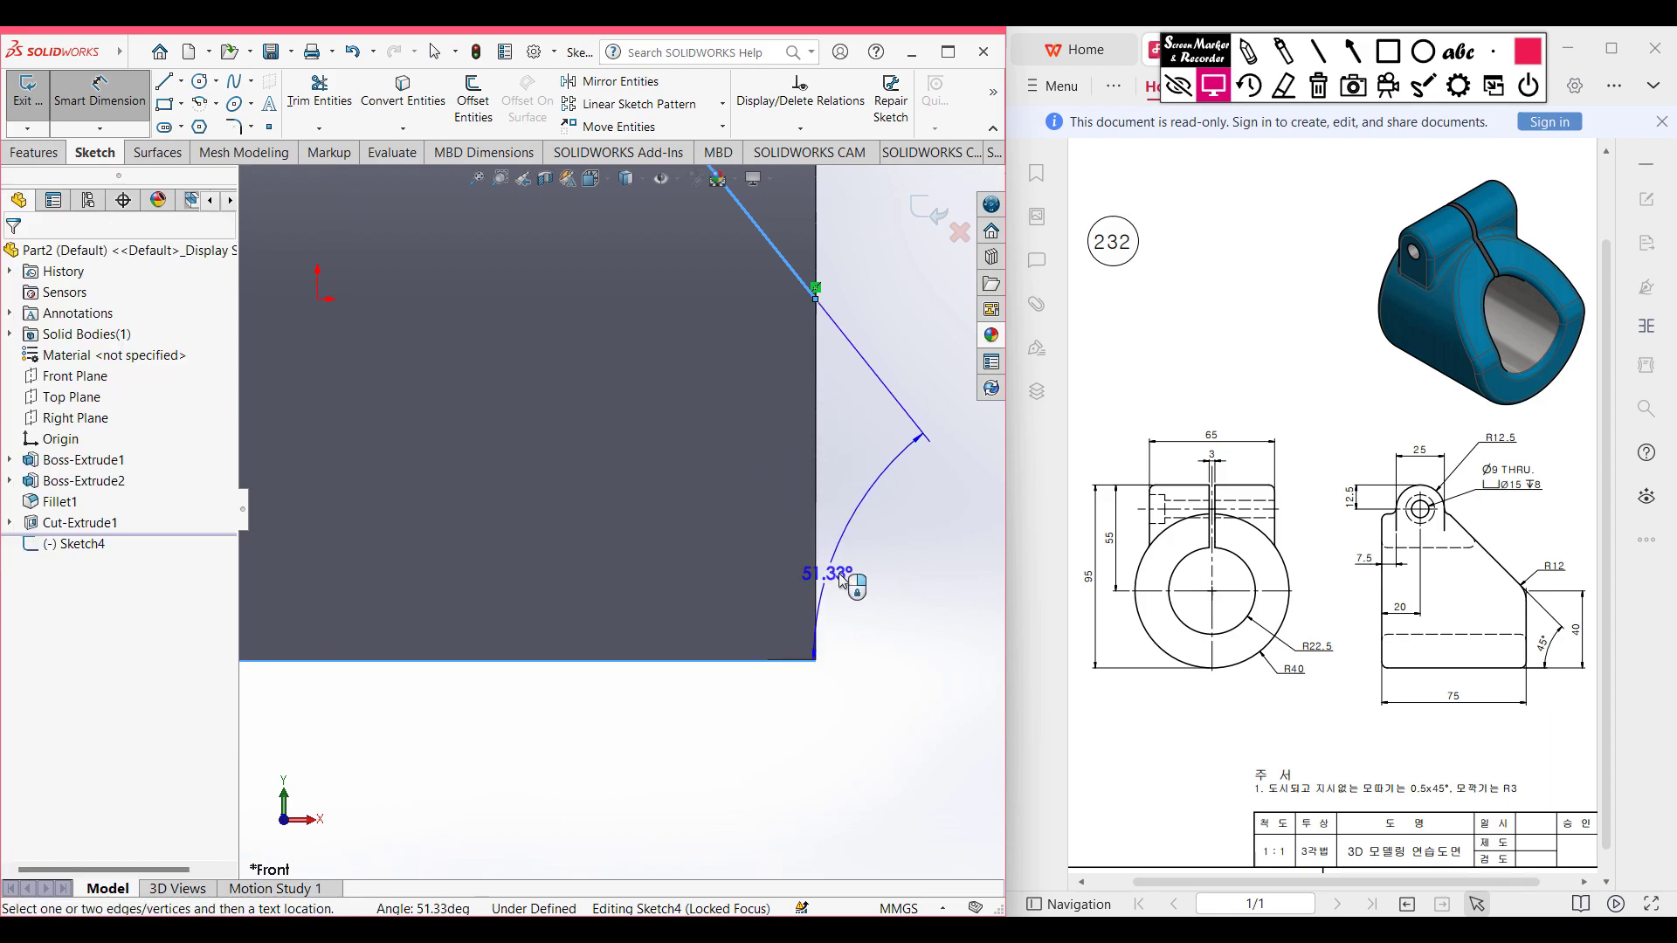
scroll(869, 575, up, 4)
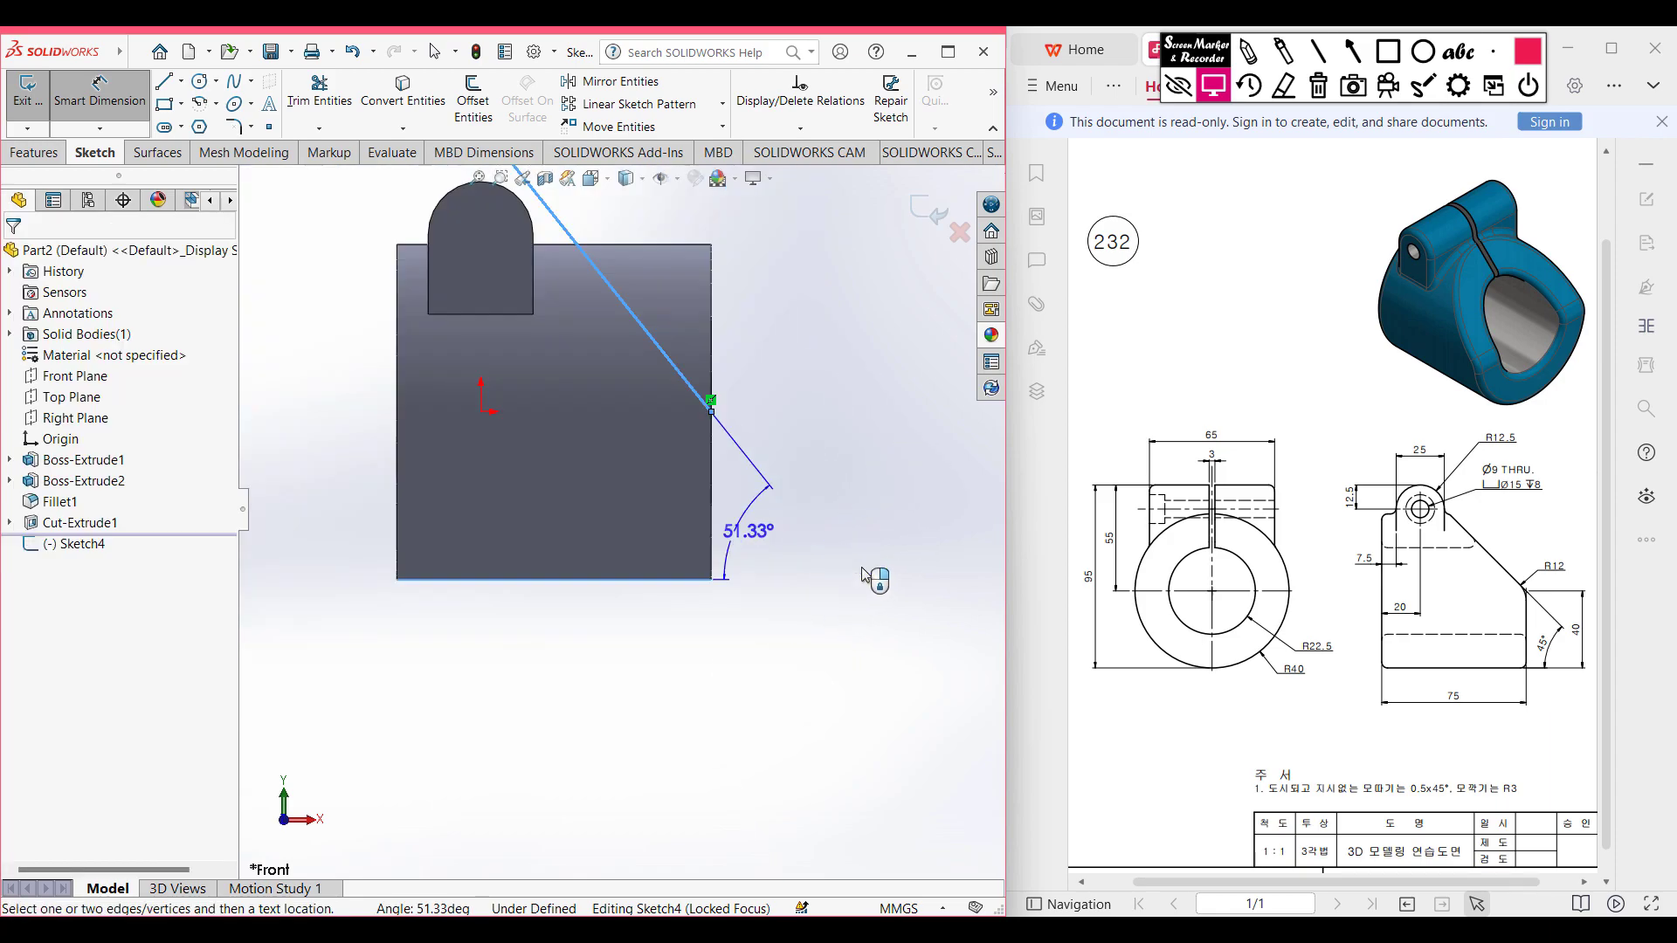
click(730, 537)
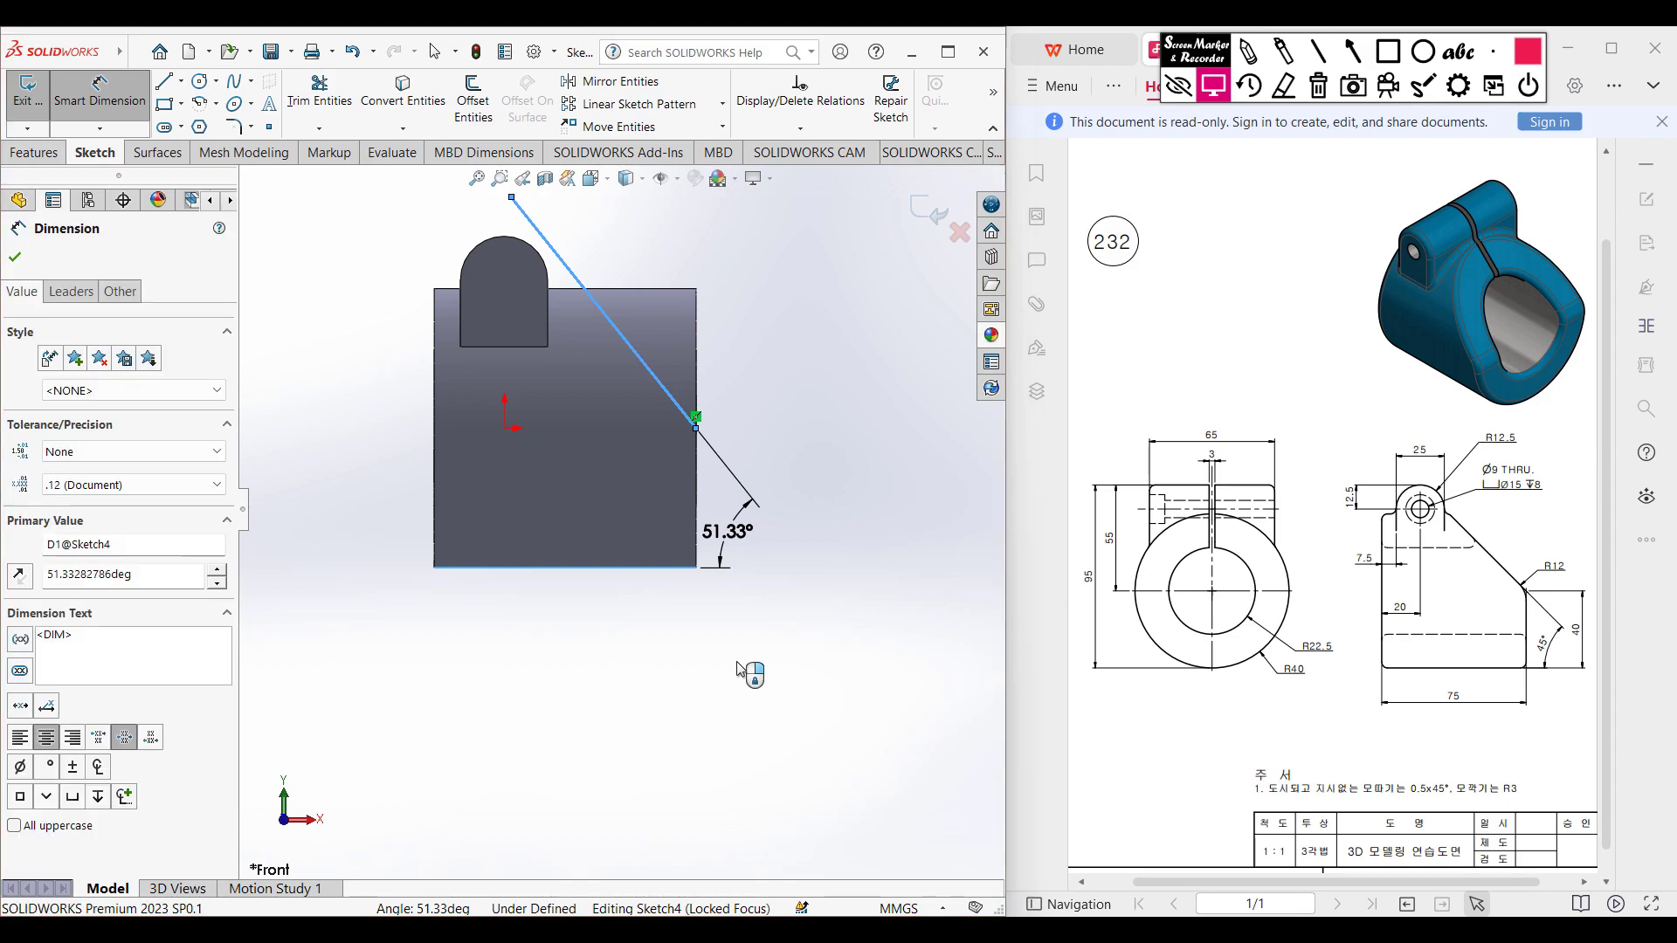
text(45)
key(Return)
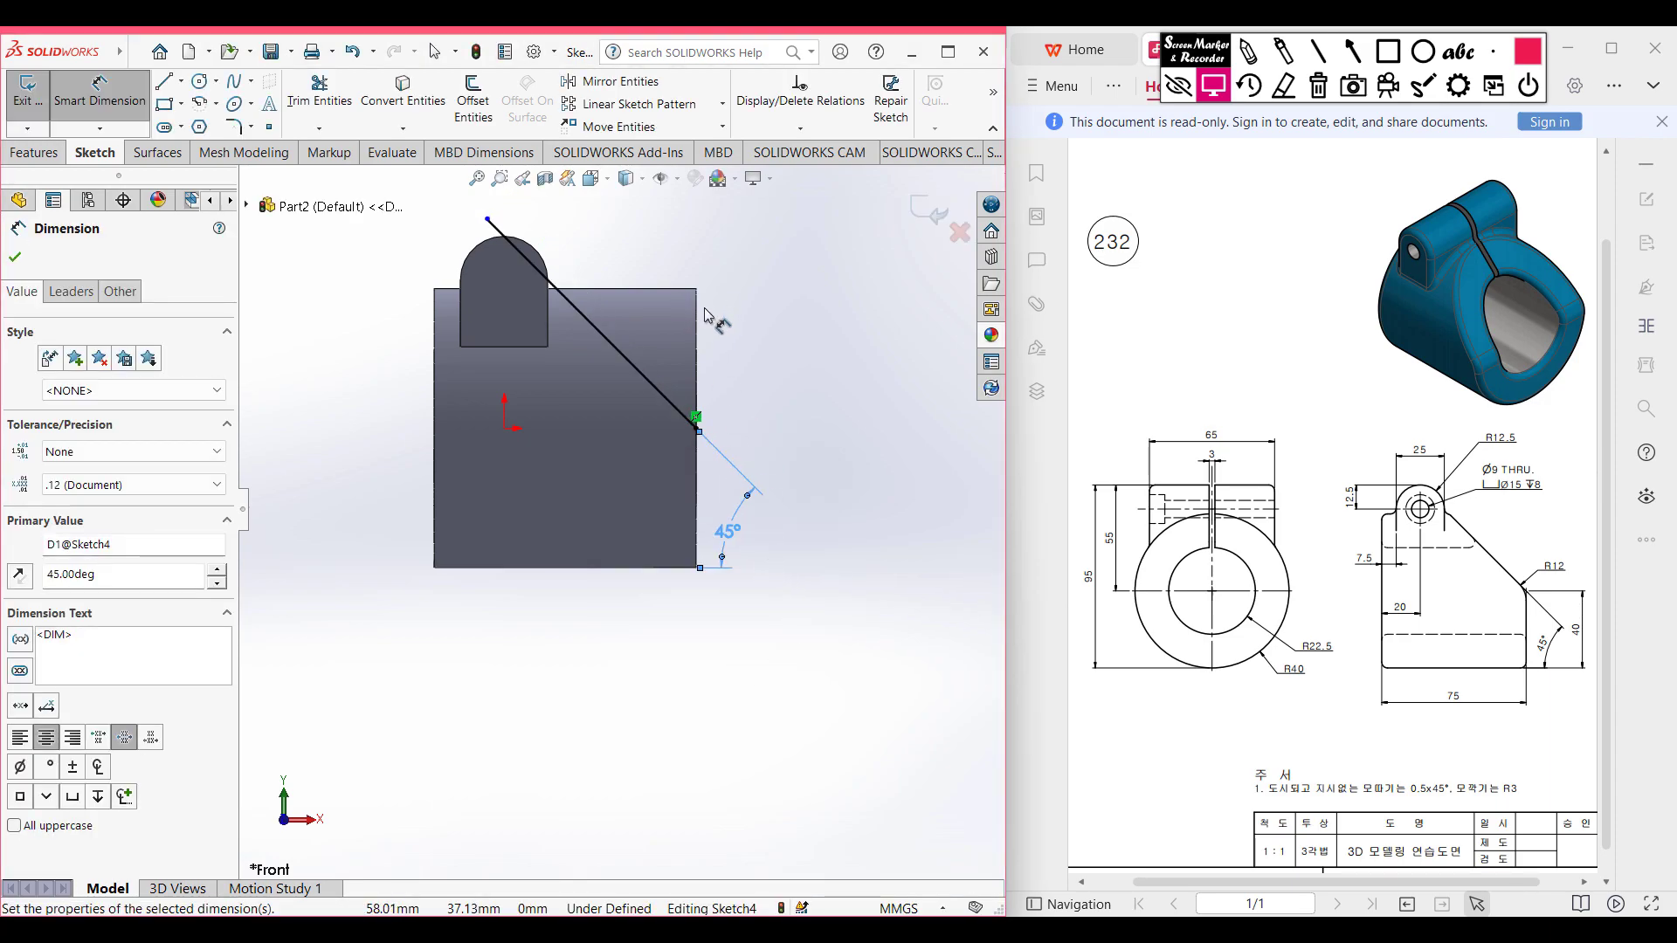
scroll(711, 324, down, 1)
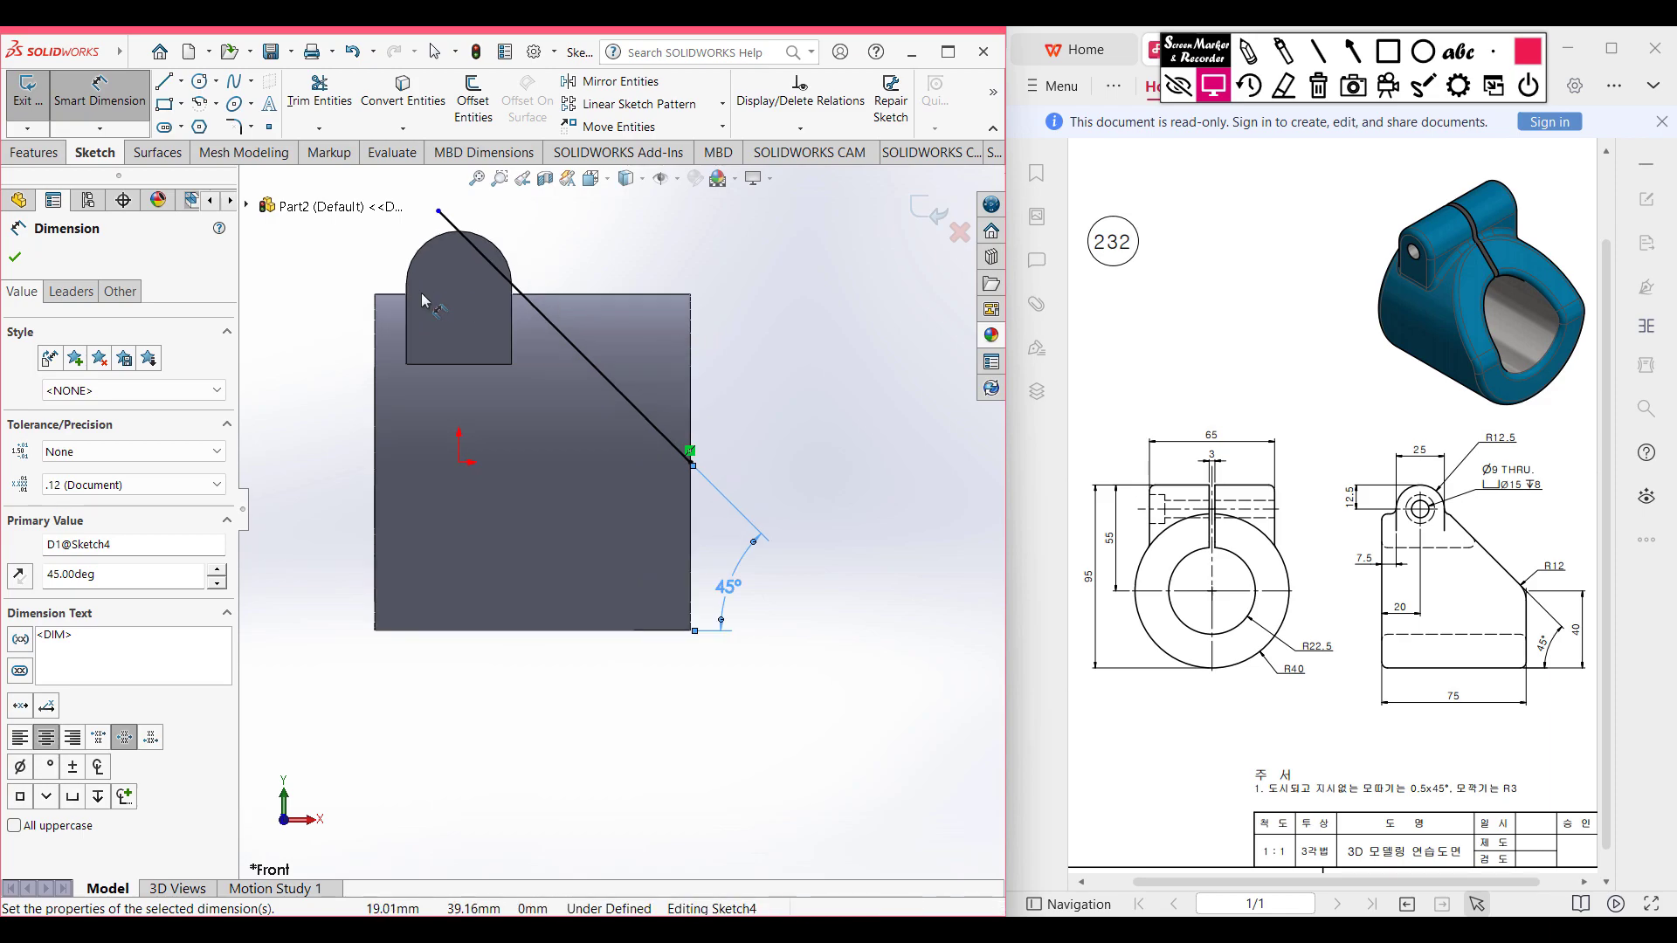
click(14, 257)
key(Escape)
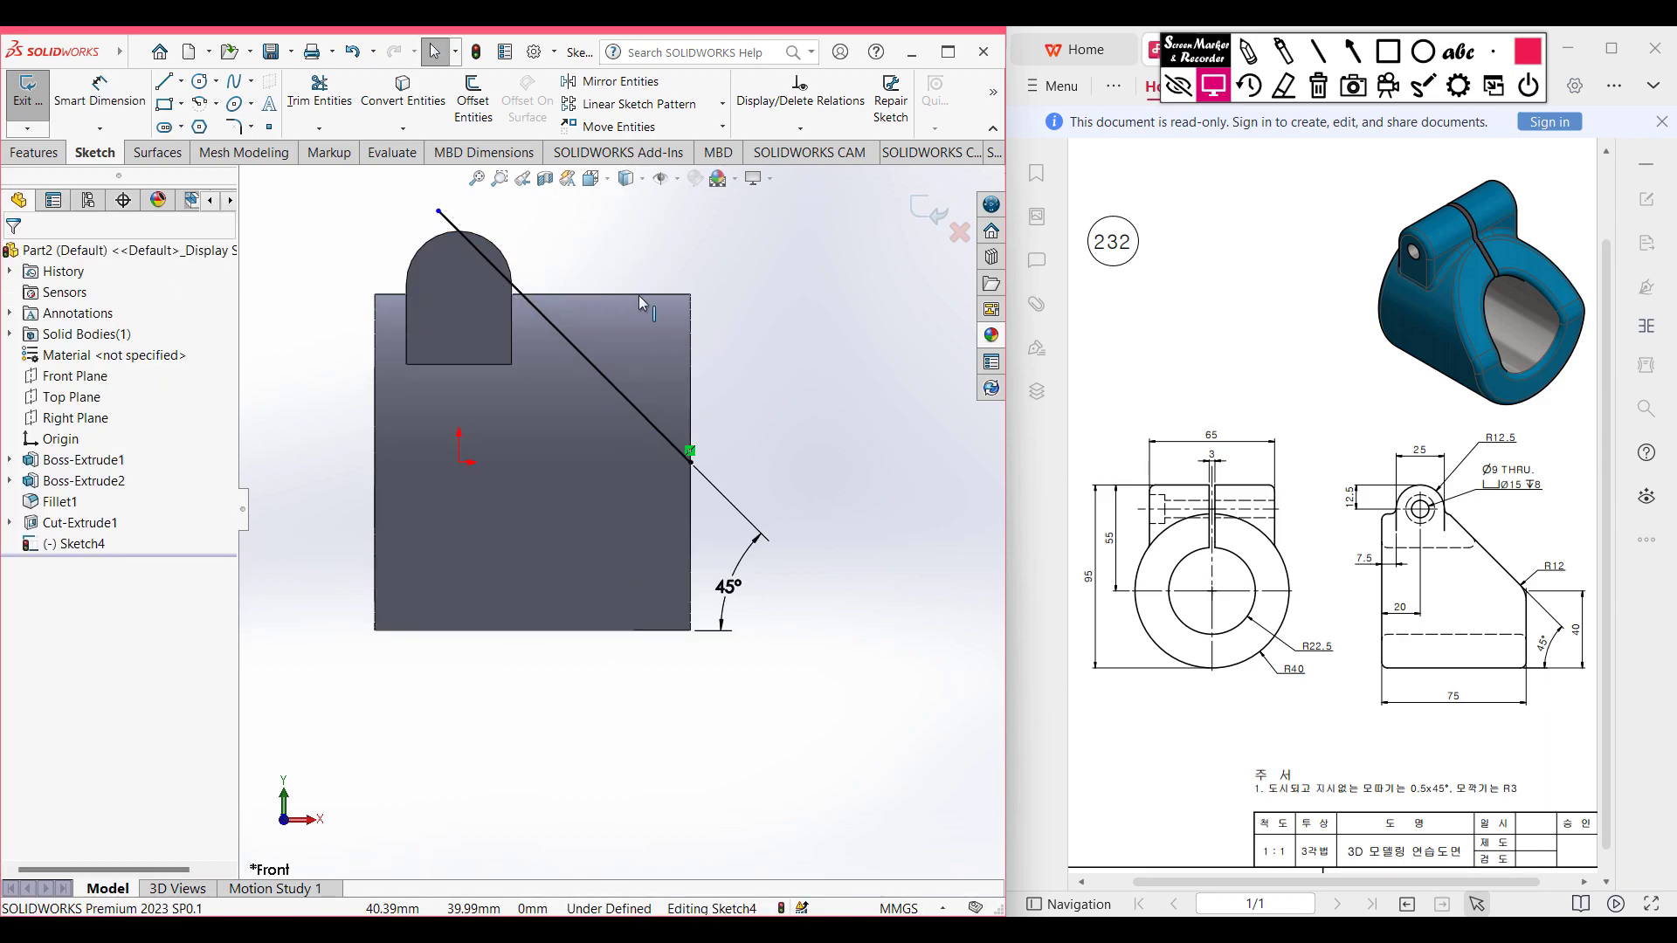
Convert the cylinder's upper slot edge and far end face edge into lines of the angled cut sketch.
click(690, 337)
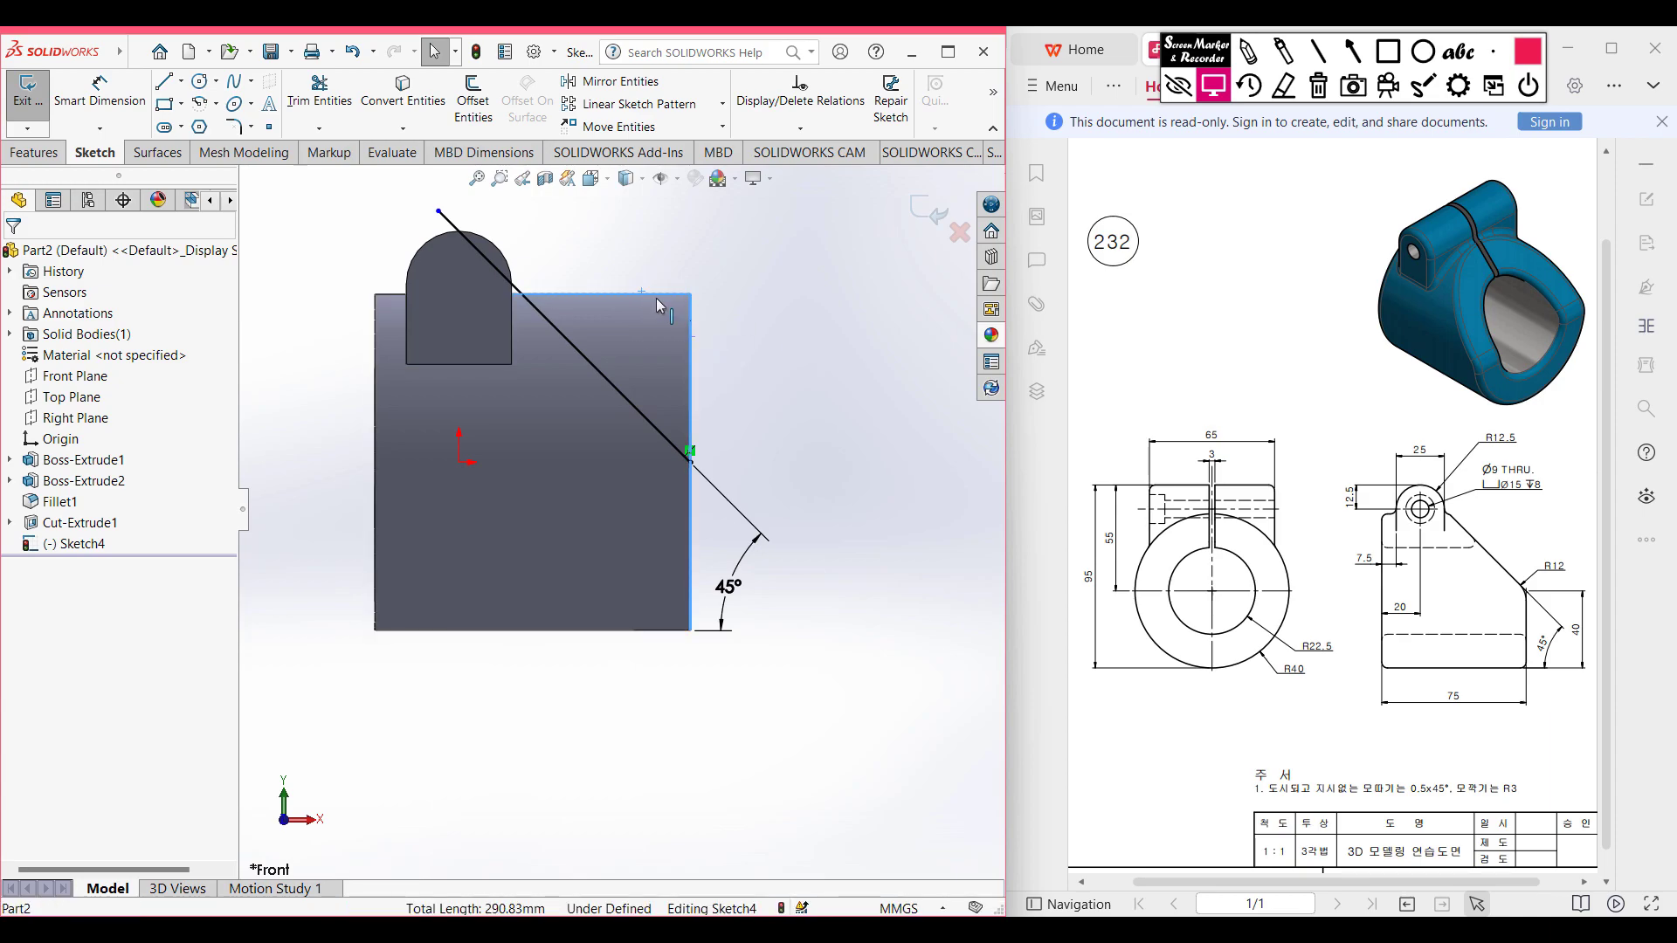
mouse_move(754, 365)
middle_down()
mouse_move(736, 404)
mouse_move(725, 358)
middle_up()
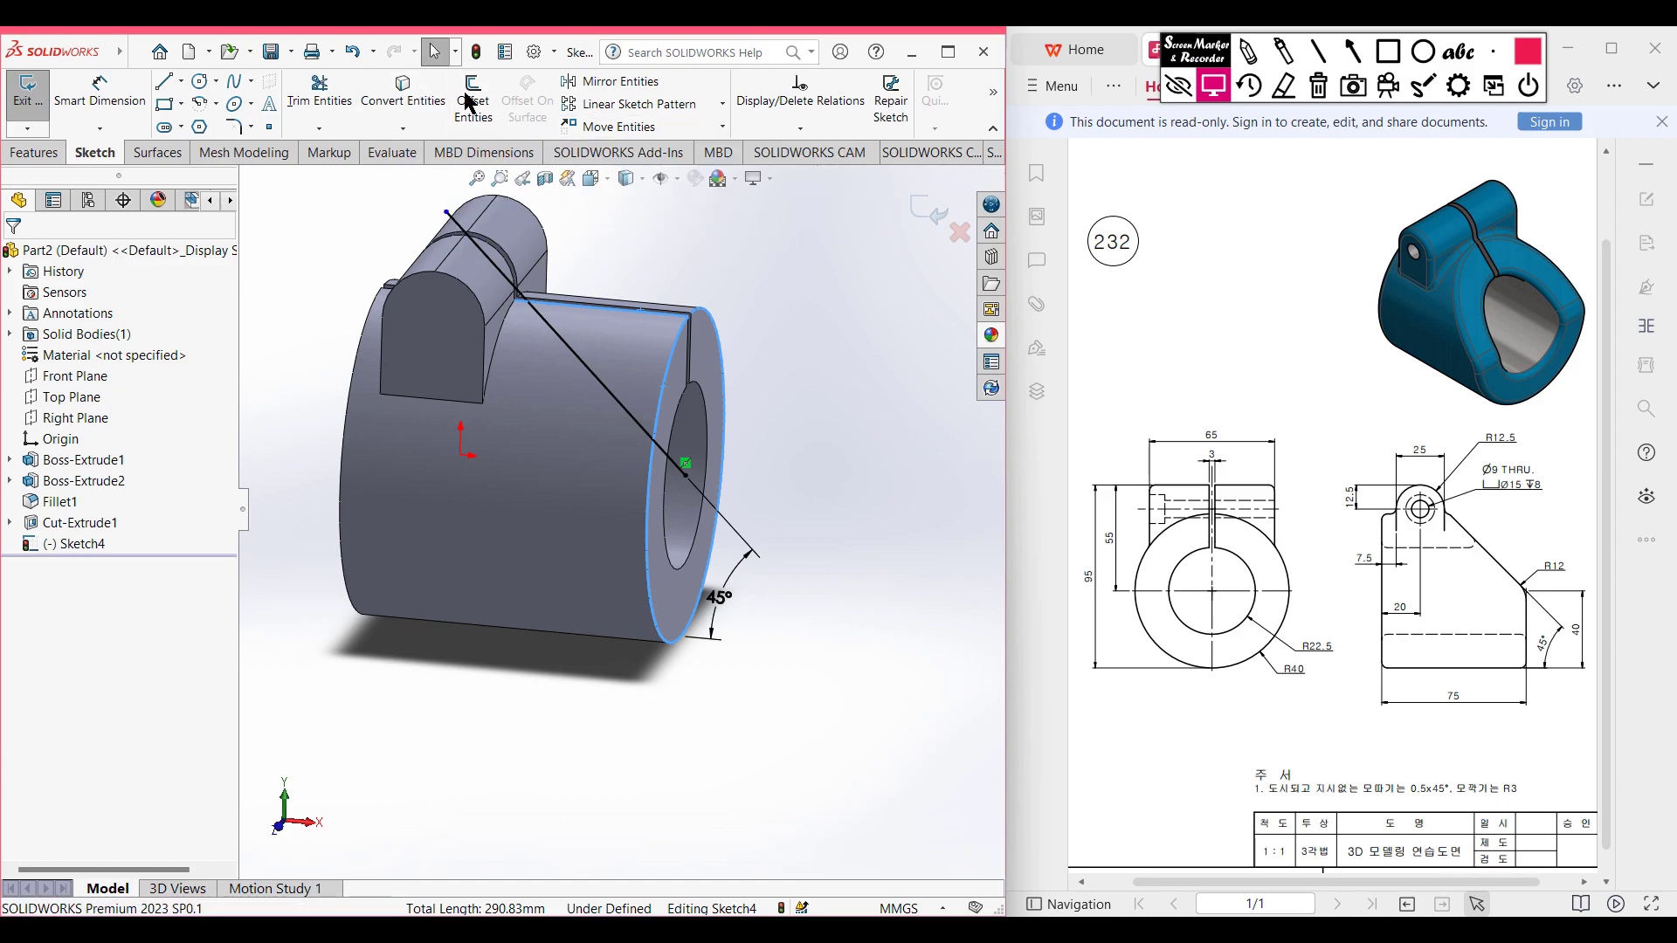
click(434, 105)
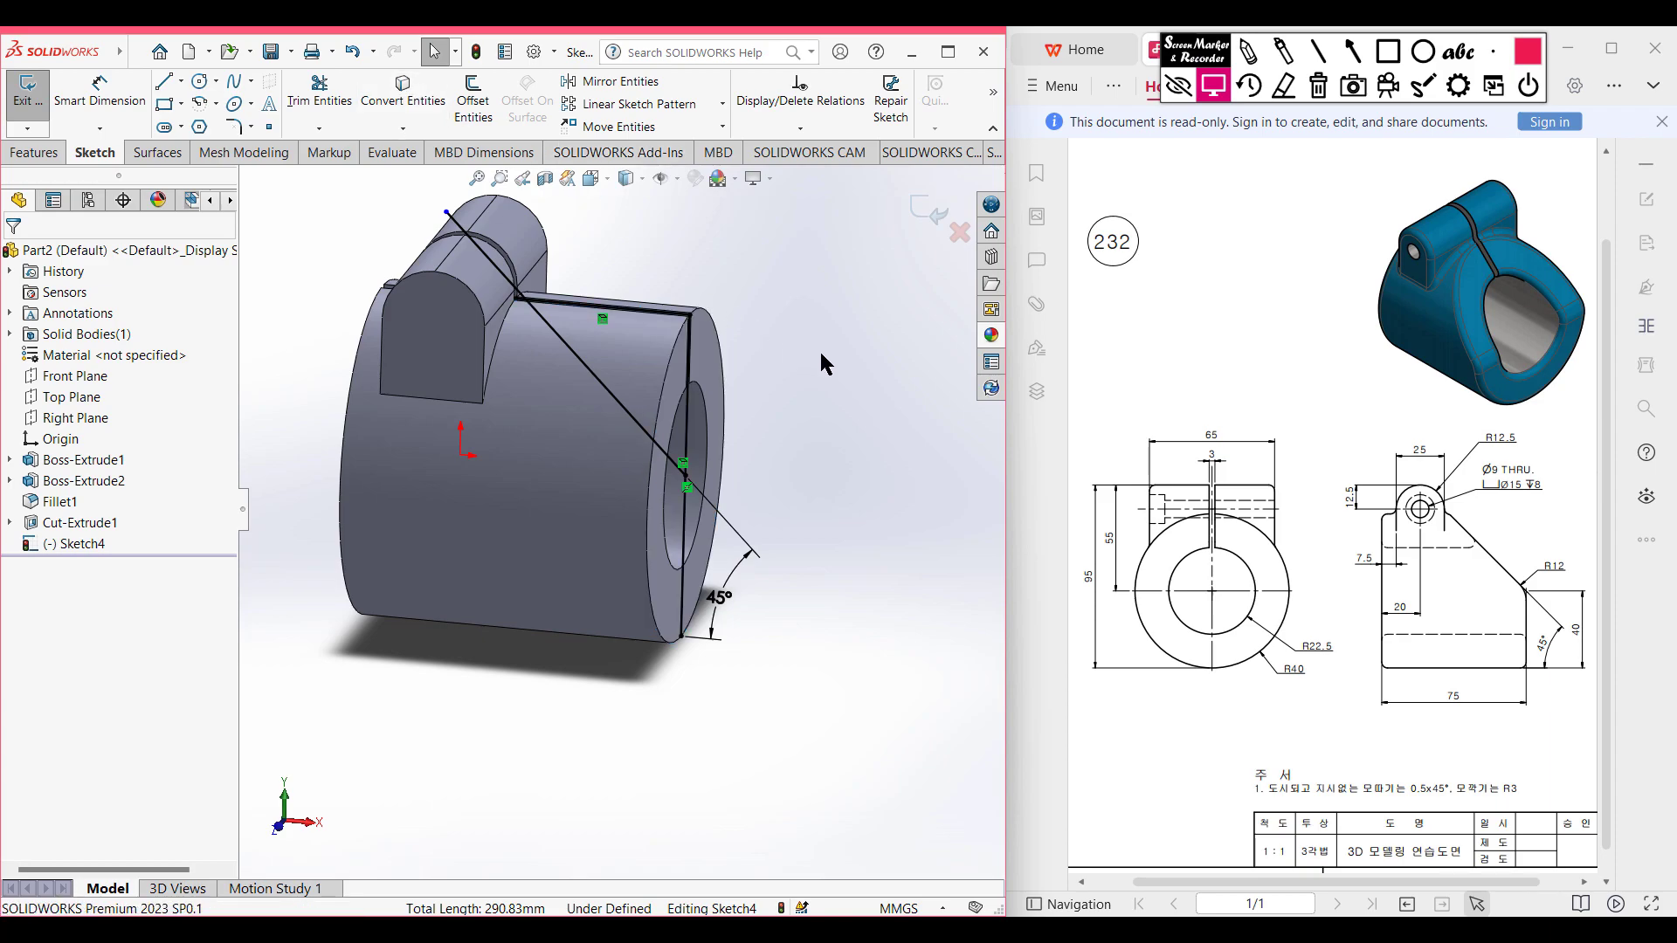
mouse_move(819, 350)
middle_down()
mouse_move(752, 431)
mouse_move(837, 345)
mouse_move(830, 360)
middle_up()
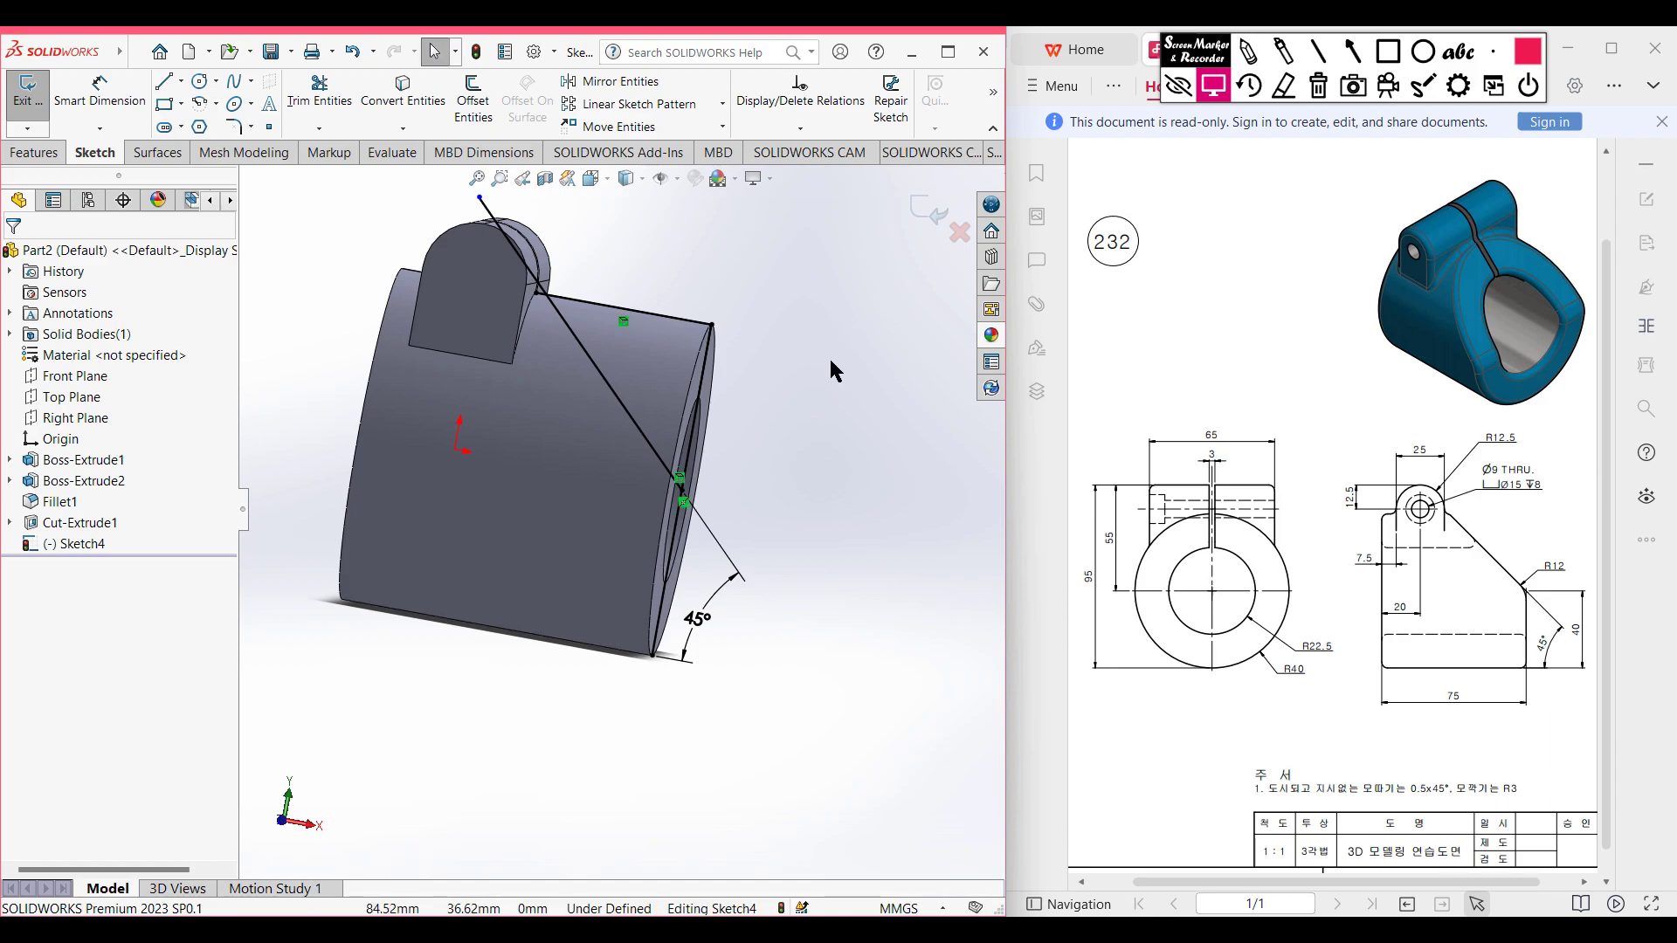
key(ctrl+7)
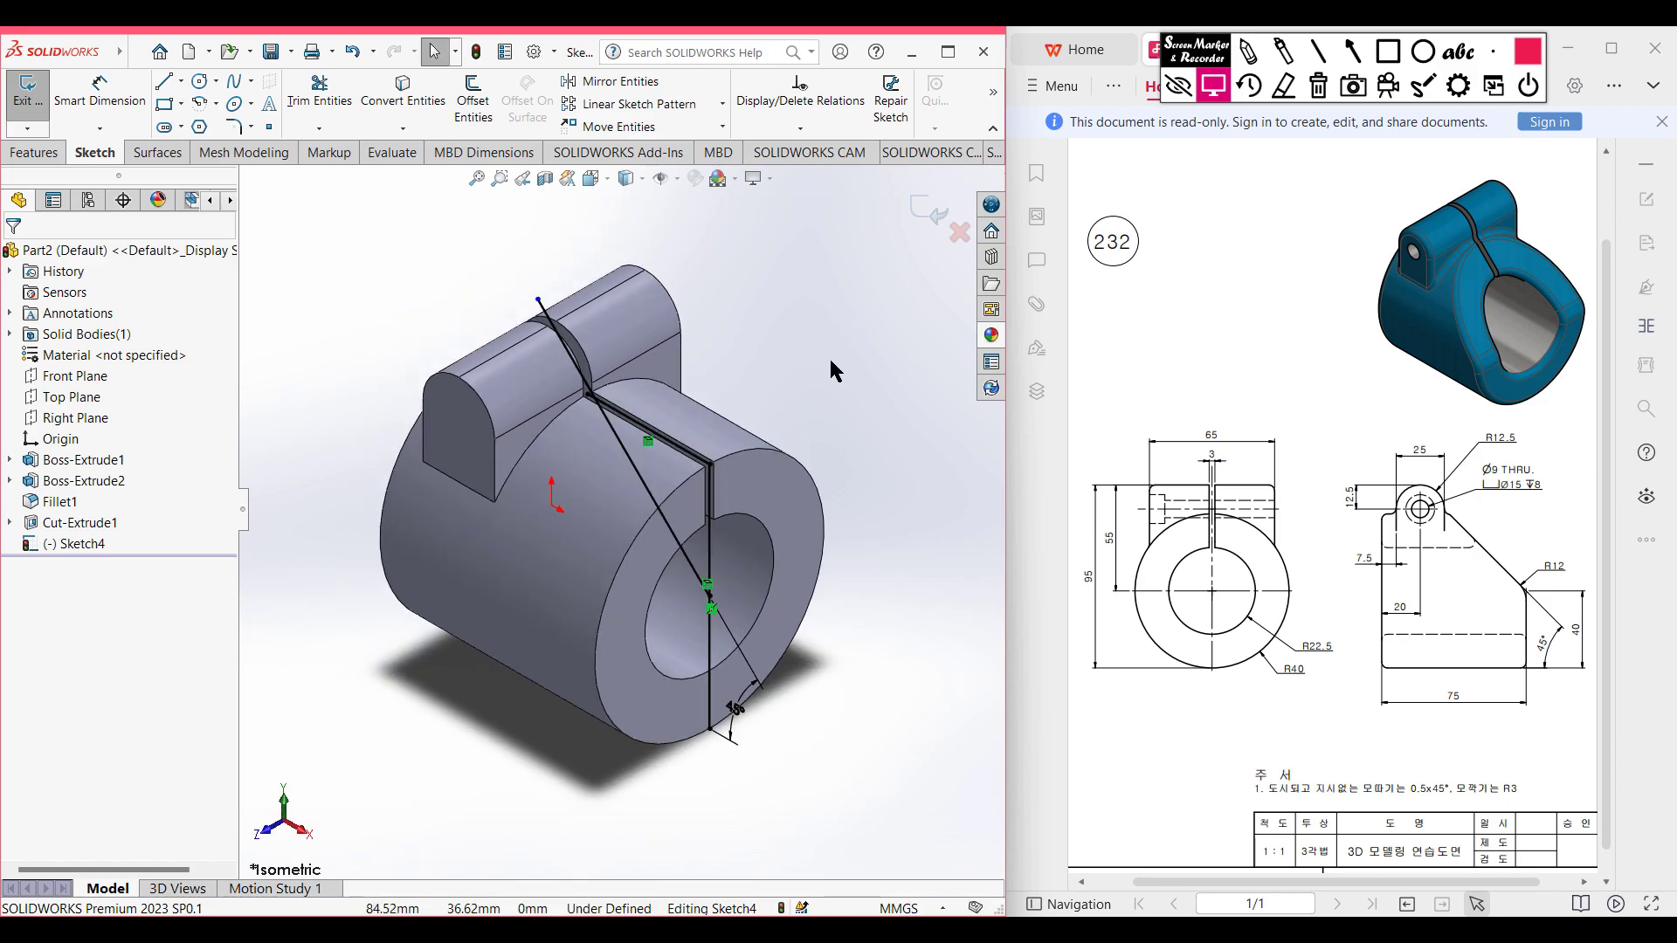
Trim the slanted line above the cylinder and the excess converted edges to leave a closed triangle at the upper end corner.
key(ctrl+8)
scroll(842, 356, down, 2)
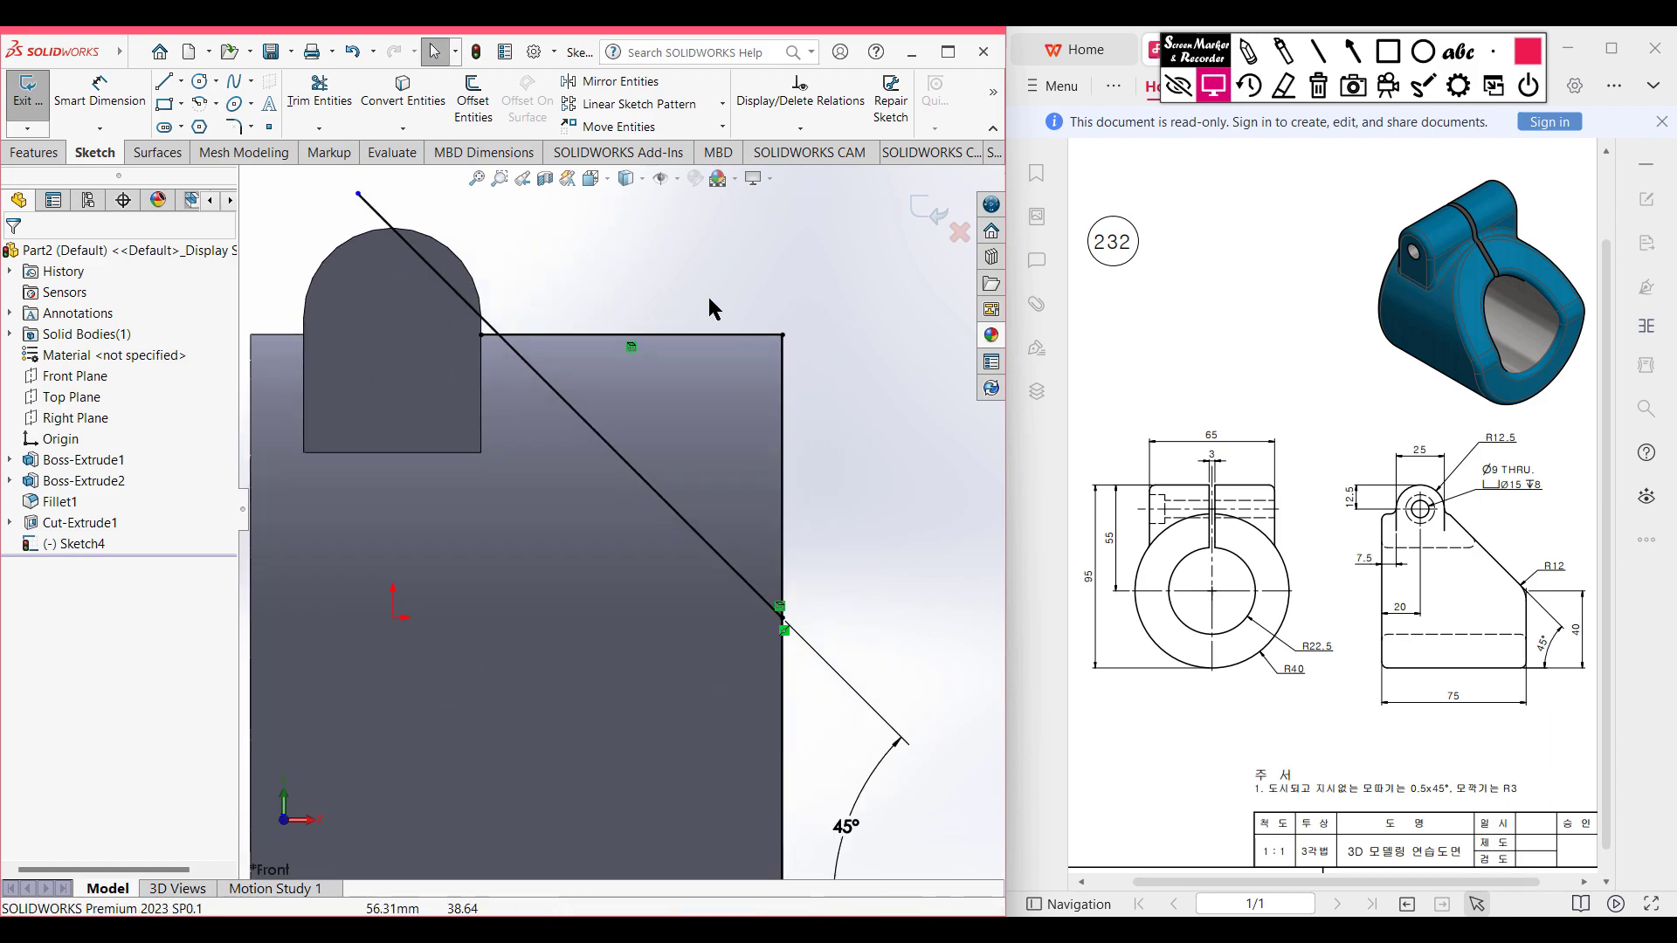
click(320, 94)
scroll(517, 318, down, 3)
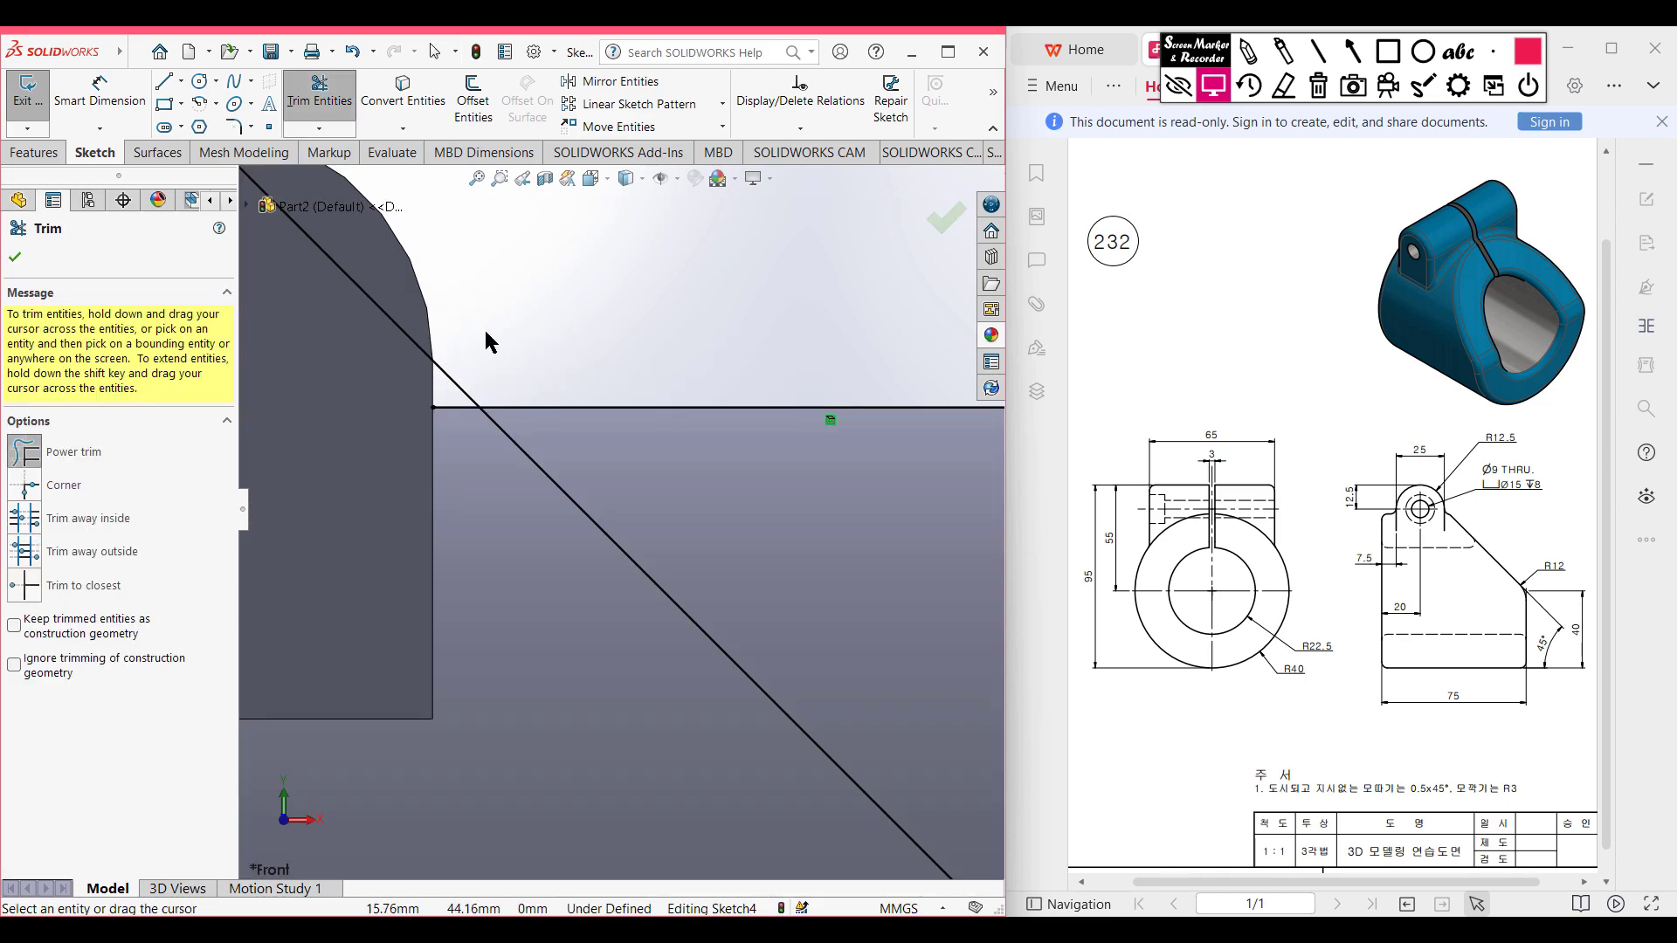
drag(465, 371, 449, 418)
scroll(706, 591, up, 6)
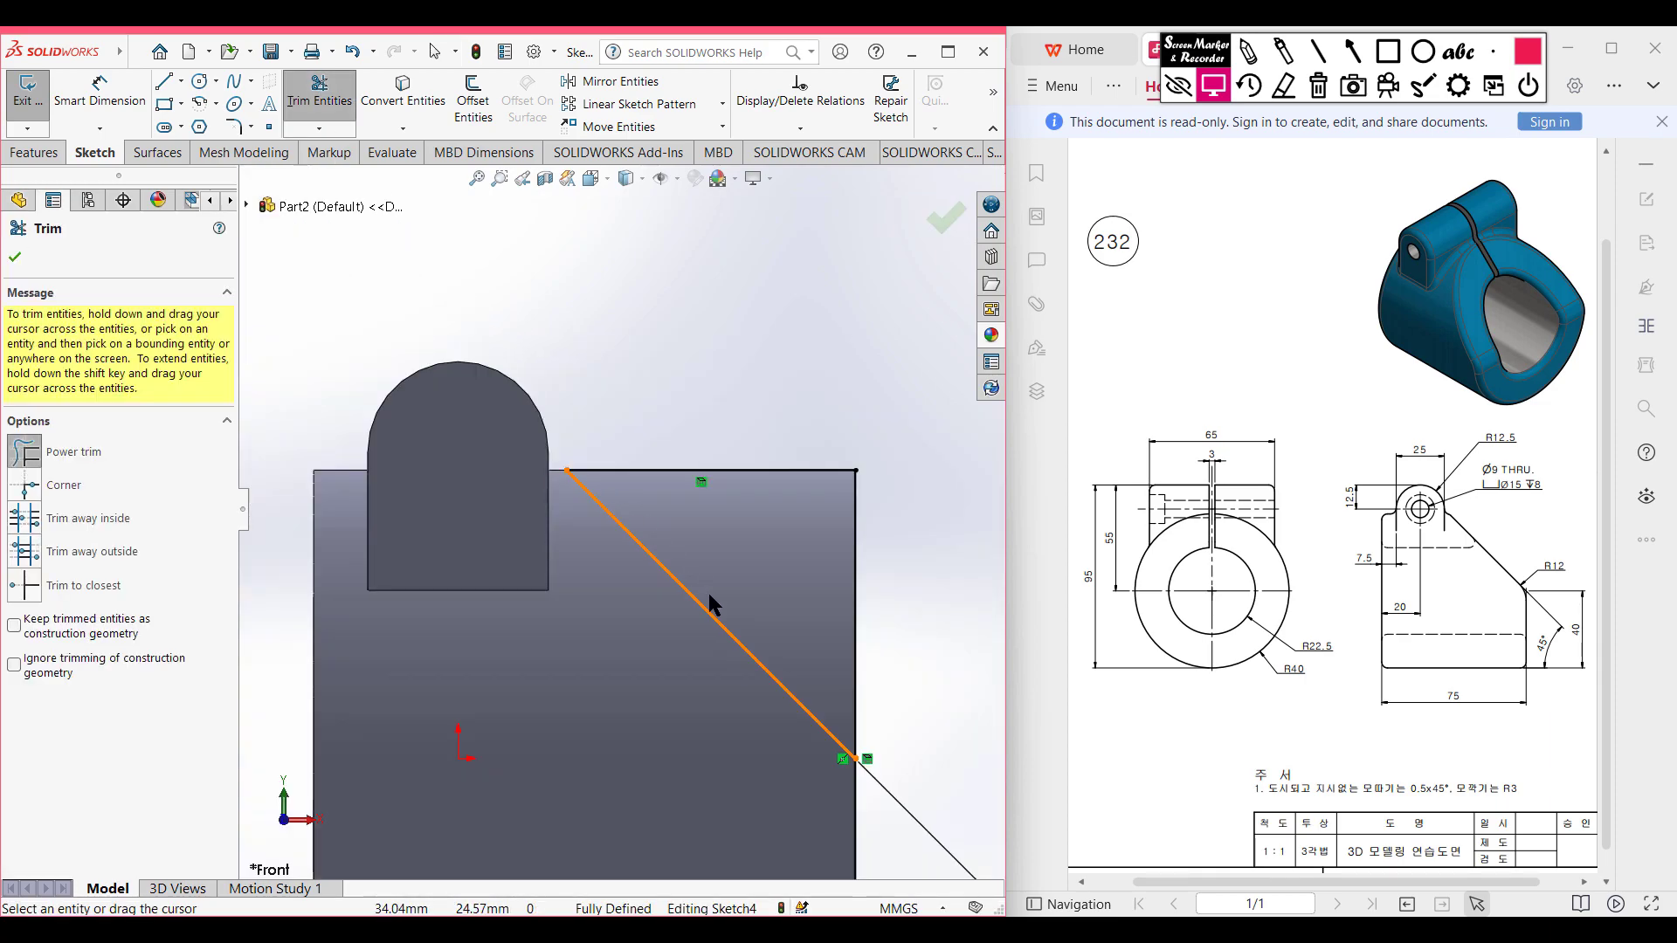
scroll(876, 784, down, 2)
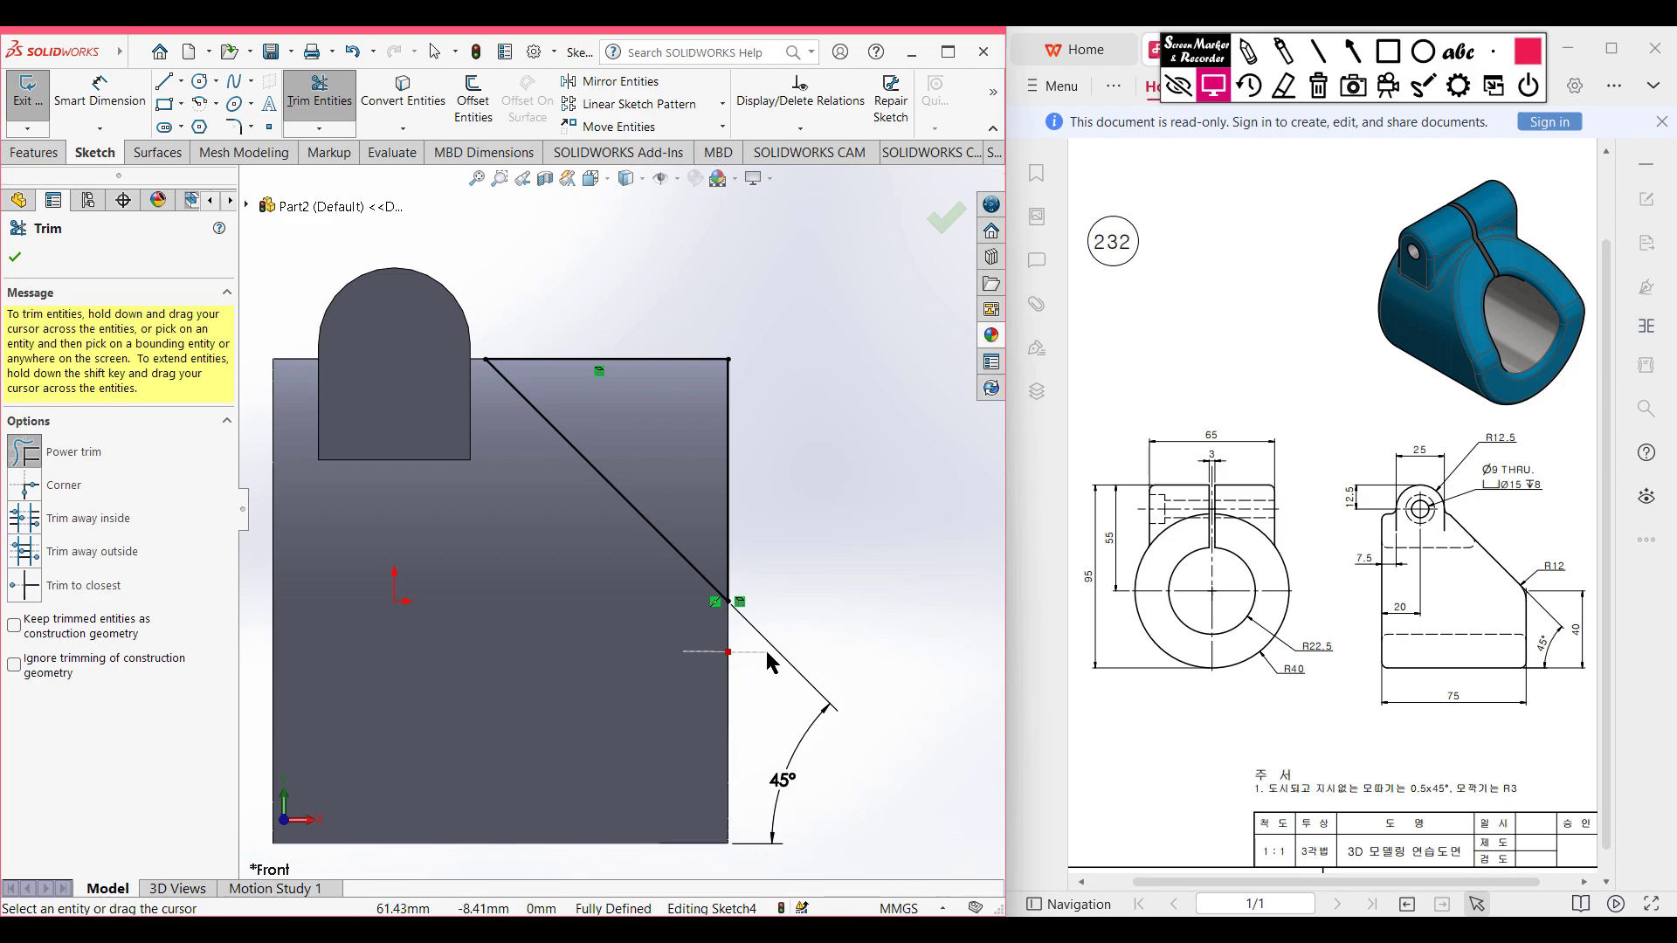
click(14, 257)
key(Escape)
key(ctrl+7)
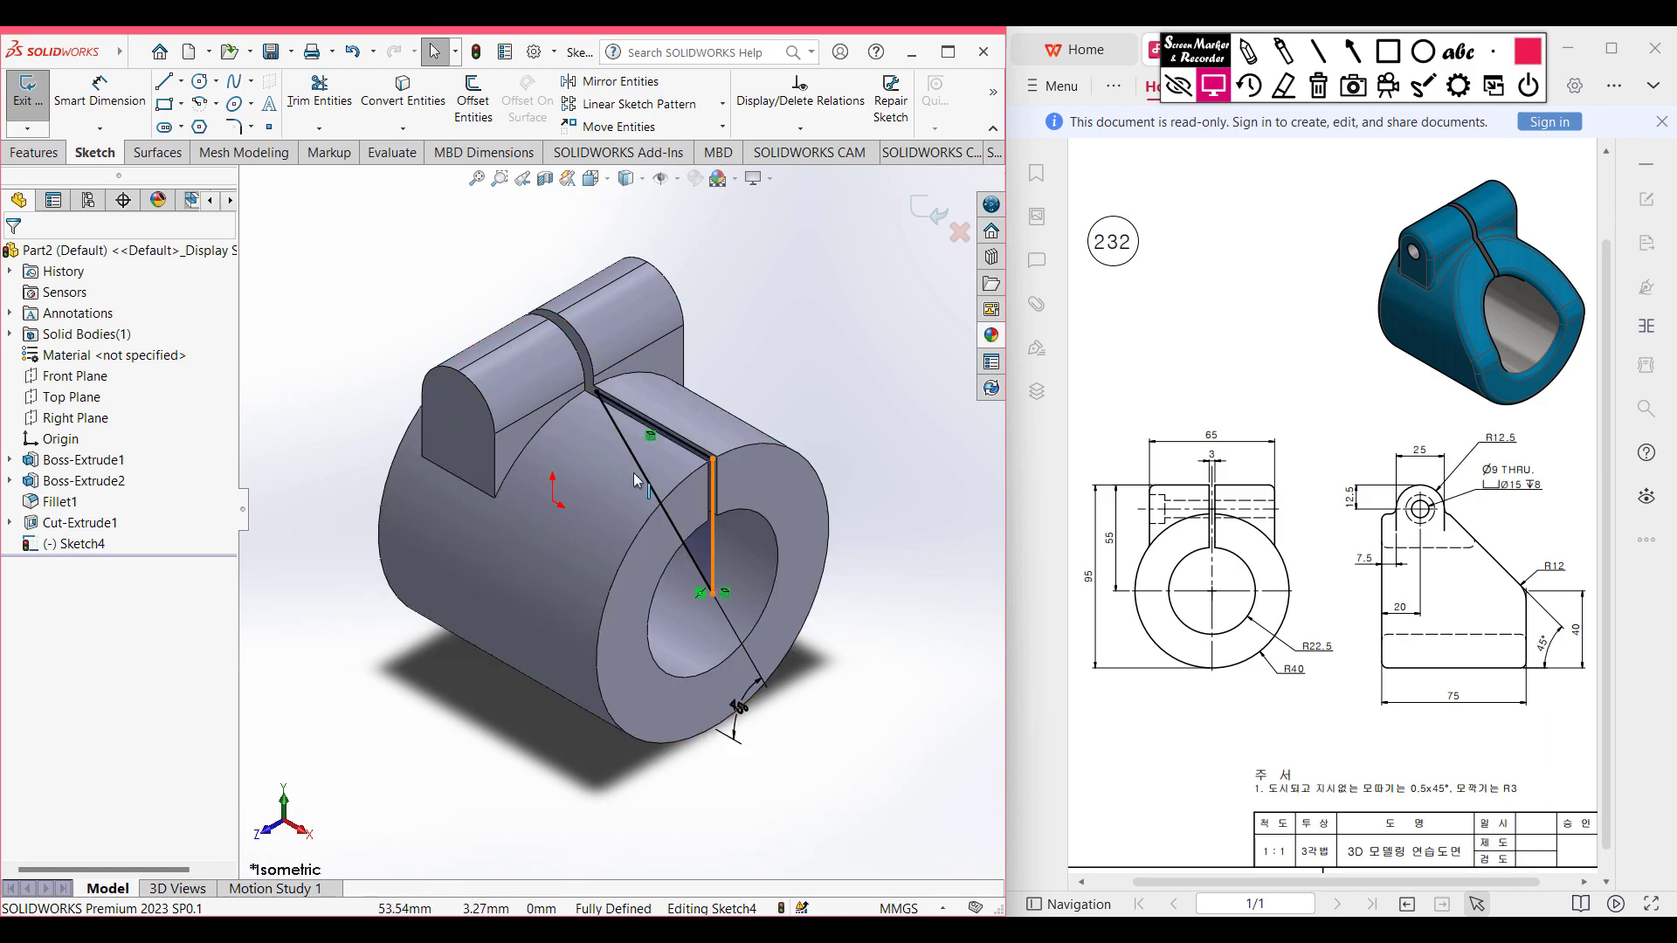
Extrude-cut the triangular profile with the Through All - Both end condition.
click(19, 156)
click(302, 109)
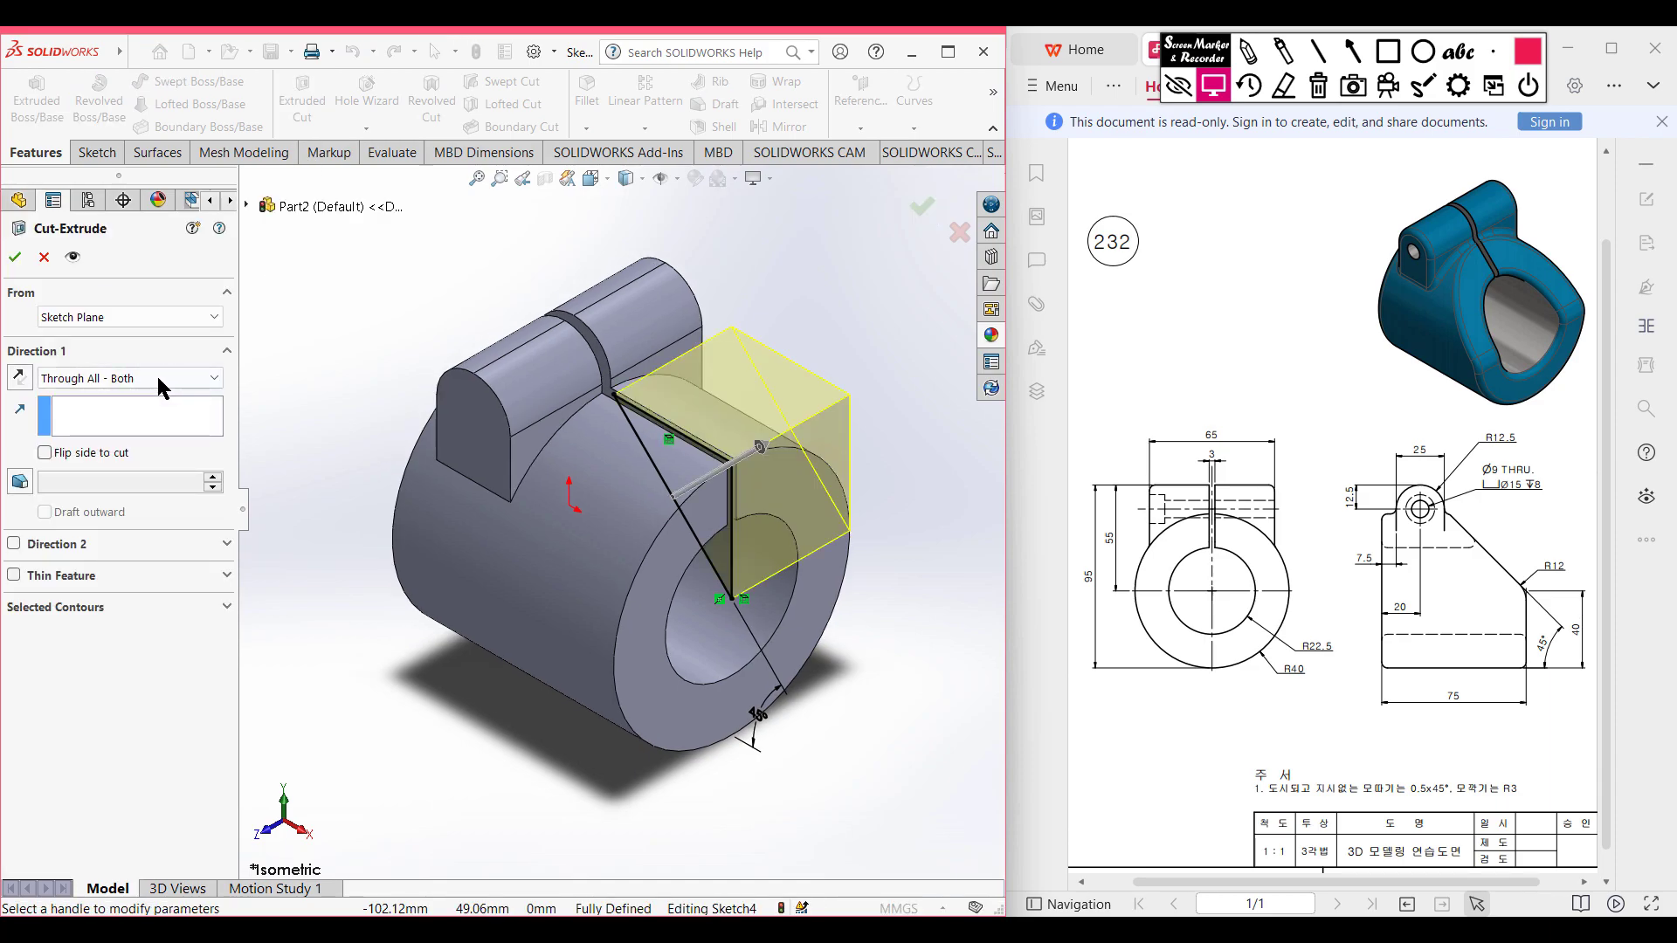
click(156, 374)
click(161, 428)
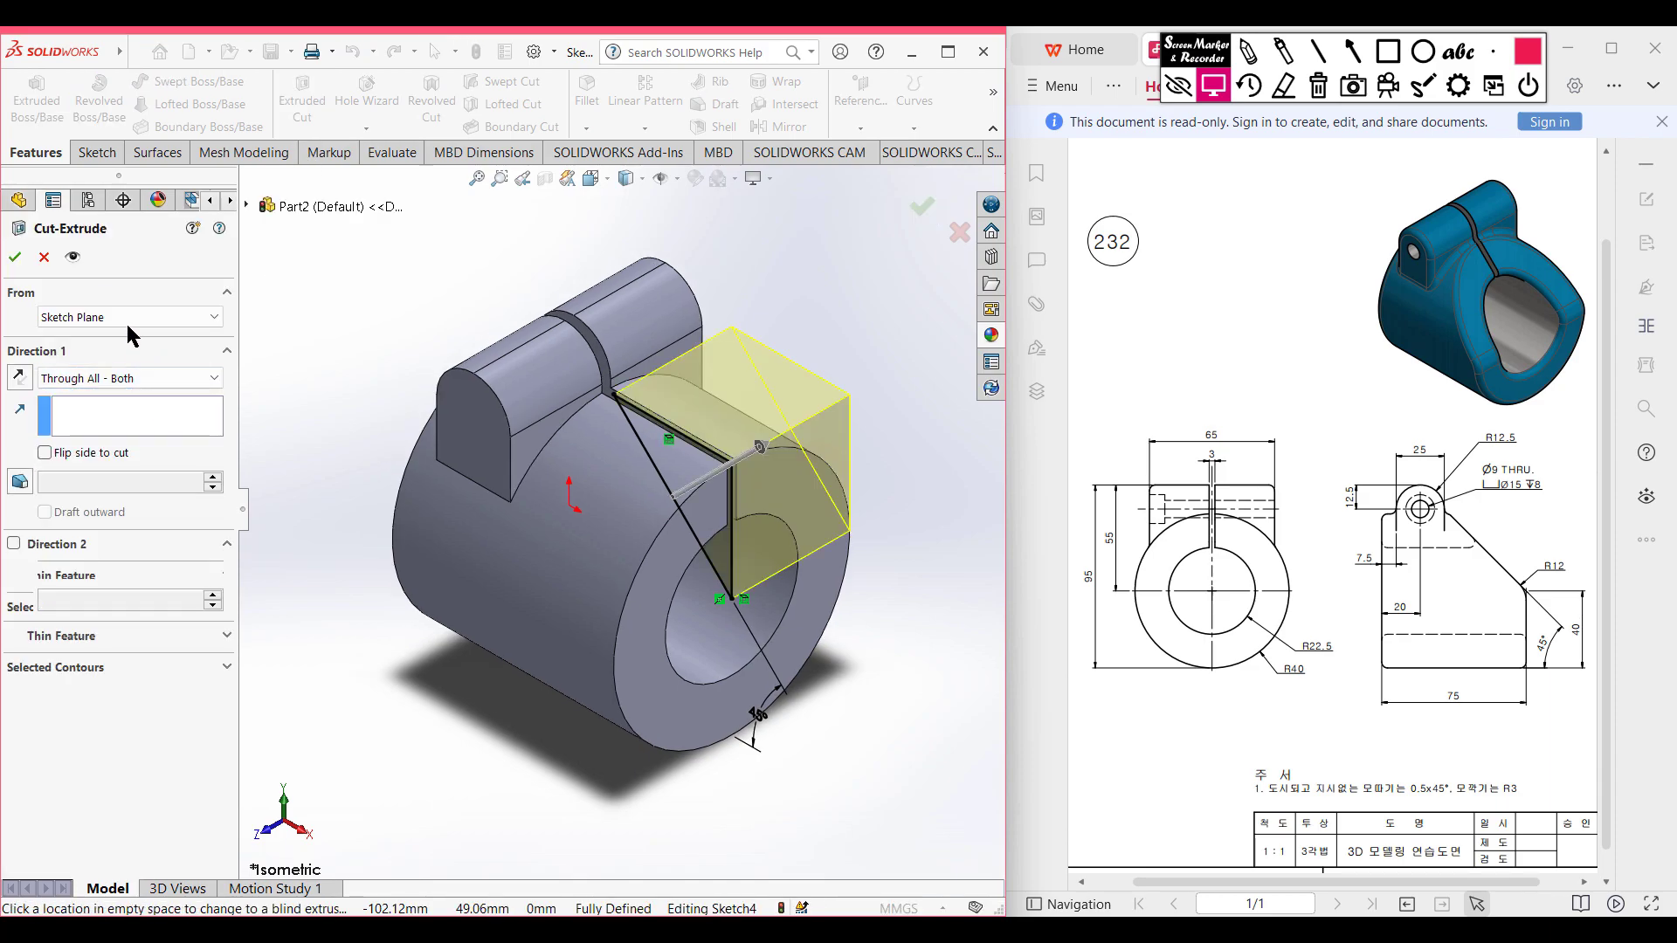
click(17, 258)
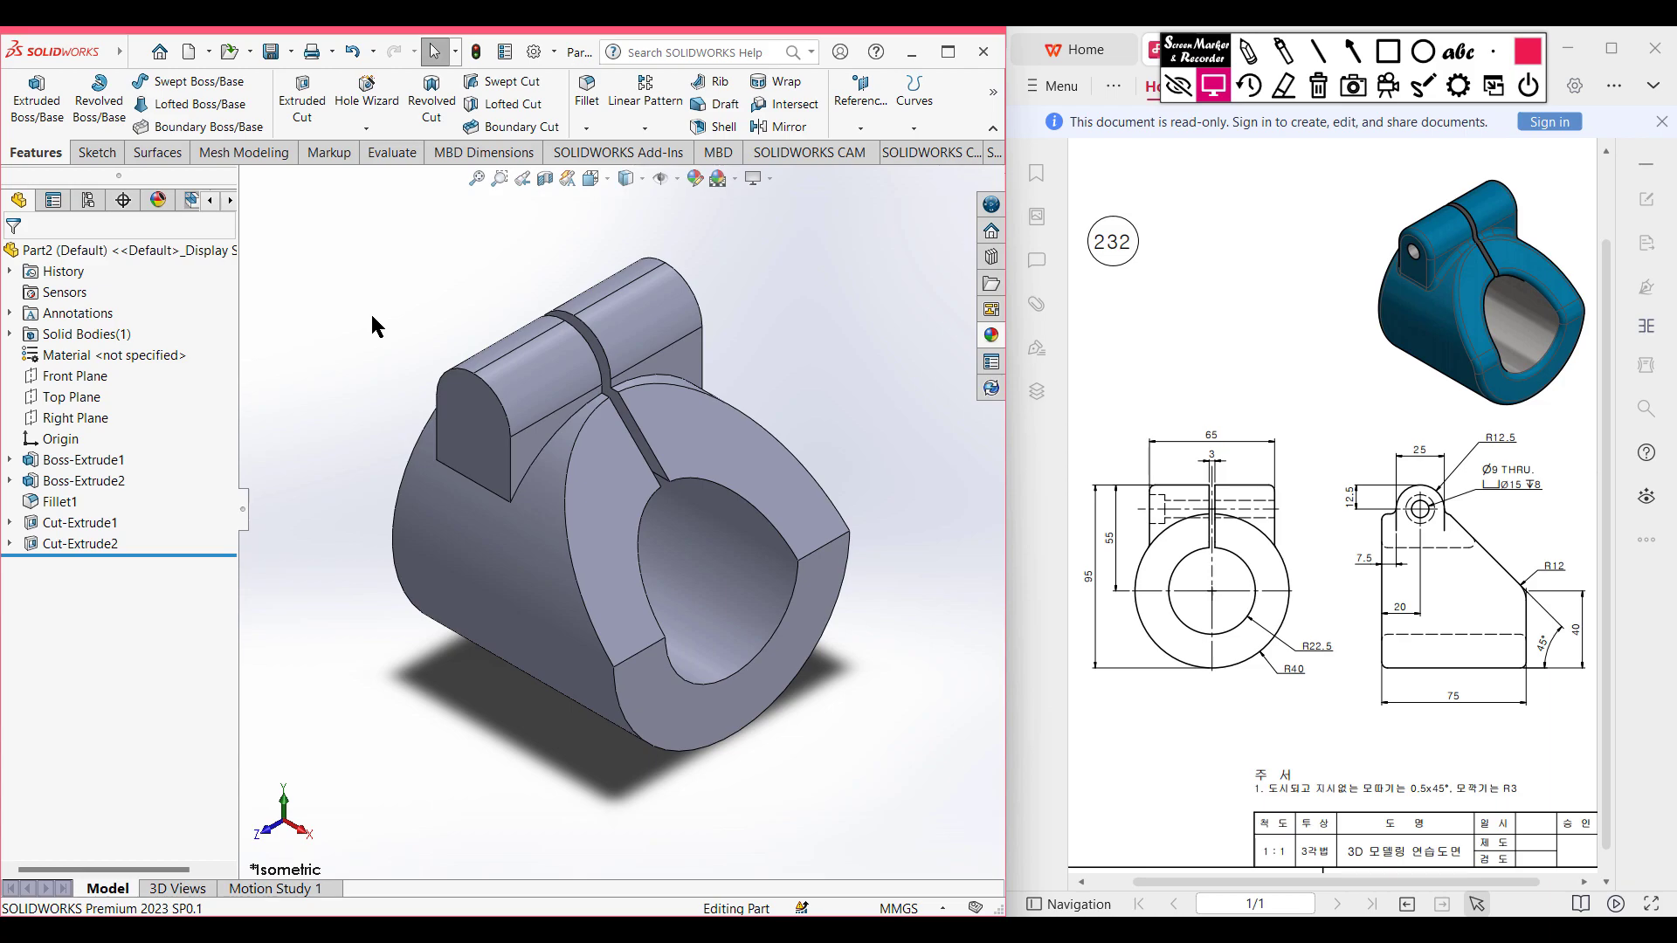
Start a Hole Wizard legacy hole and set its type to Counterbored.
click(375, 97)
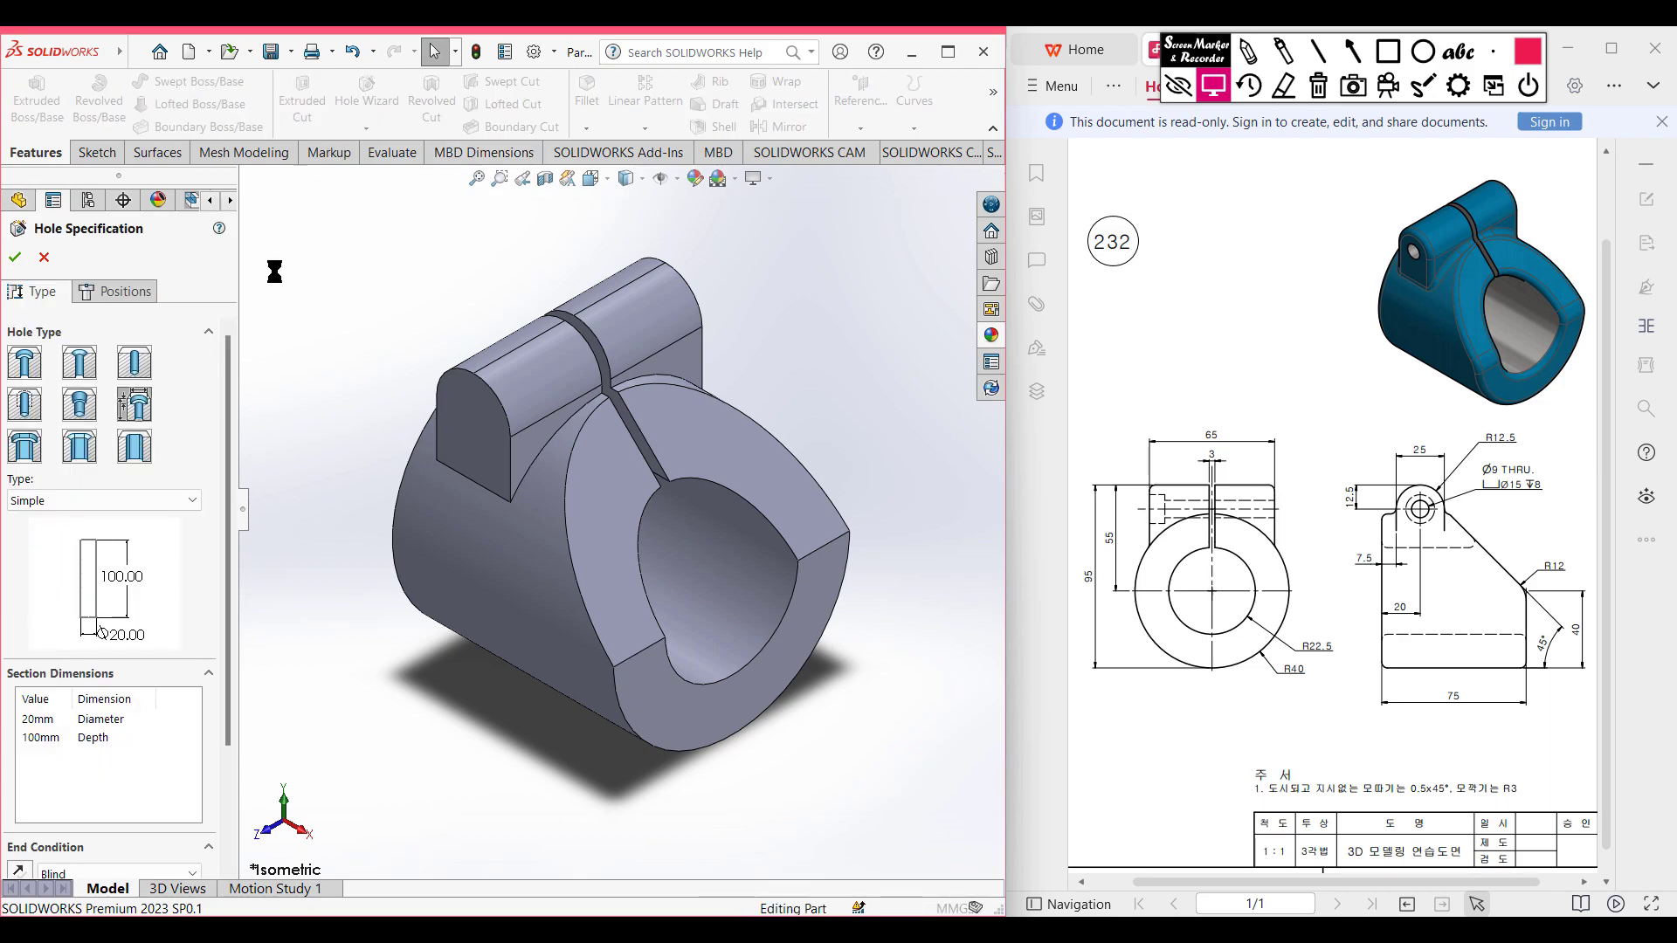
click(143, 494)
click(86, 625)
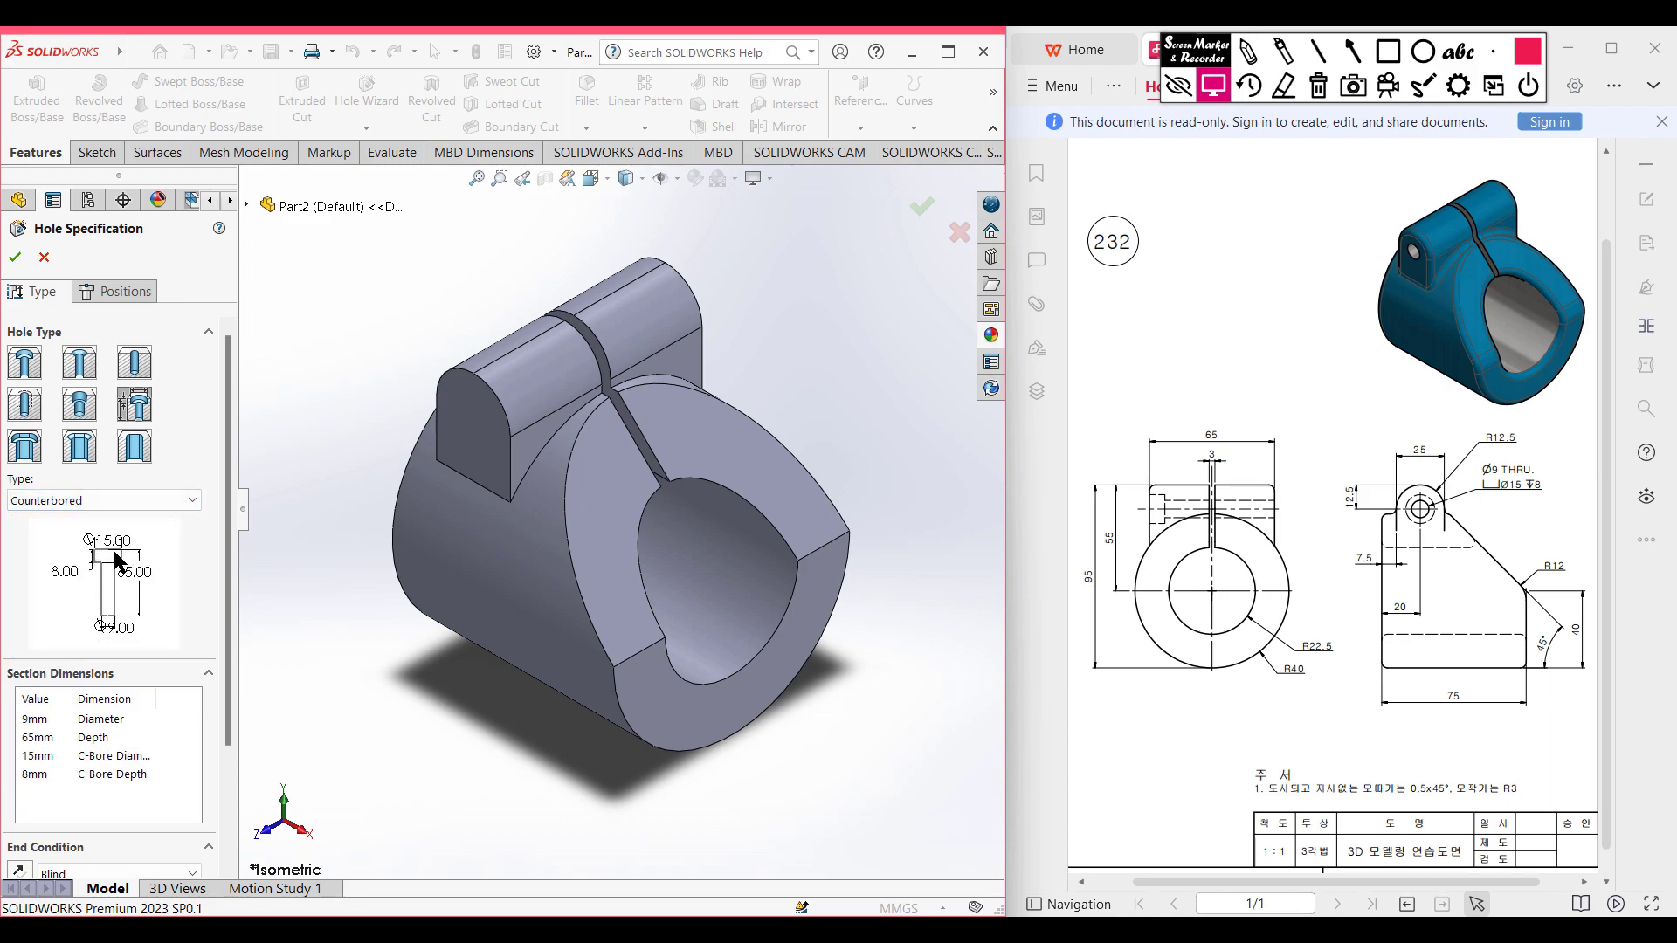
click(1248, 51)
mouse_move(1149, 492)
mouse_down()
mouse_move(1161, 543)
mouse_move(1270, 467)
mouse_move(1144, 502)
mouse_up()
click(1320, 86)
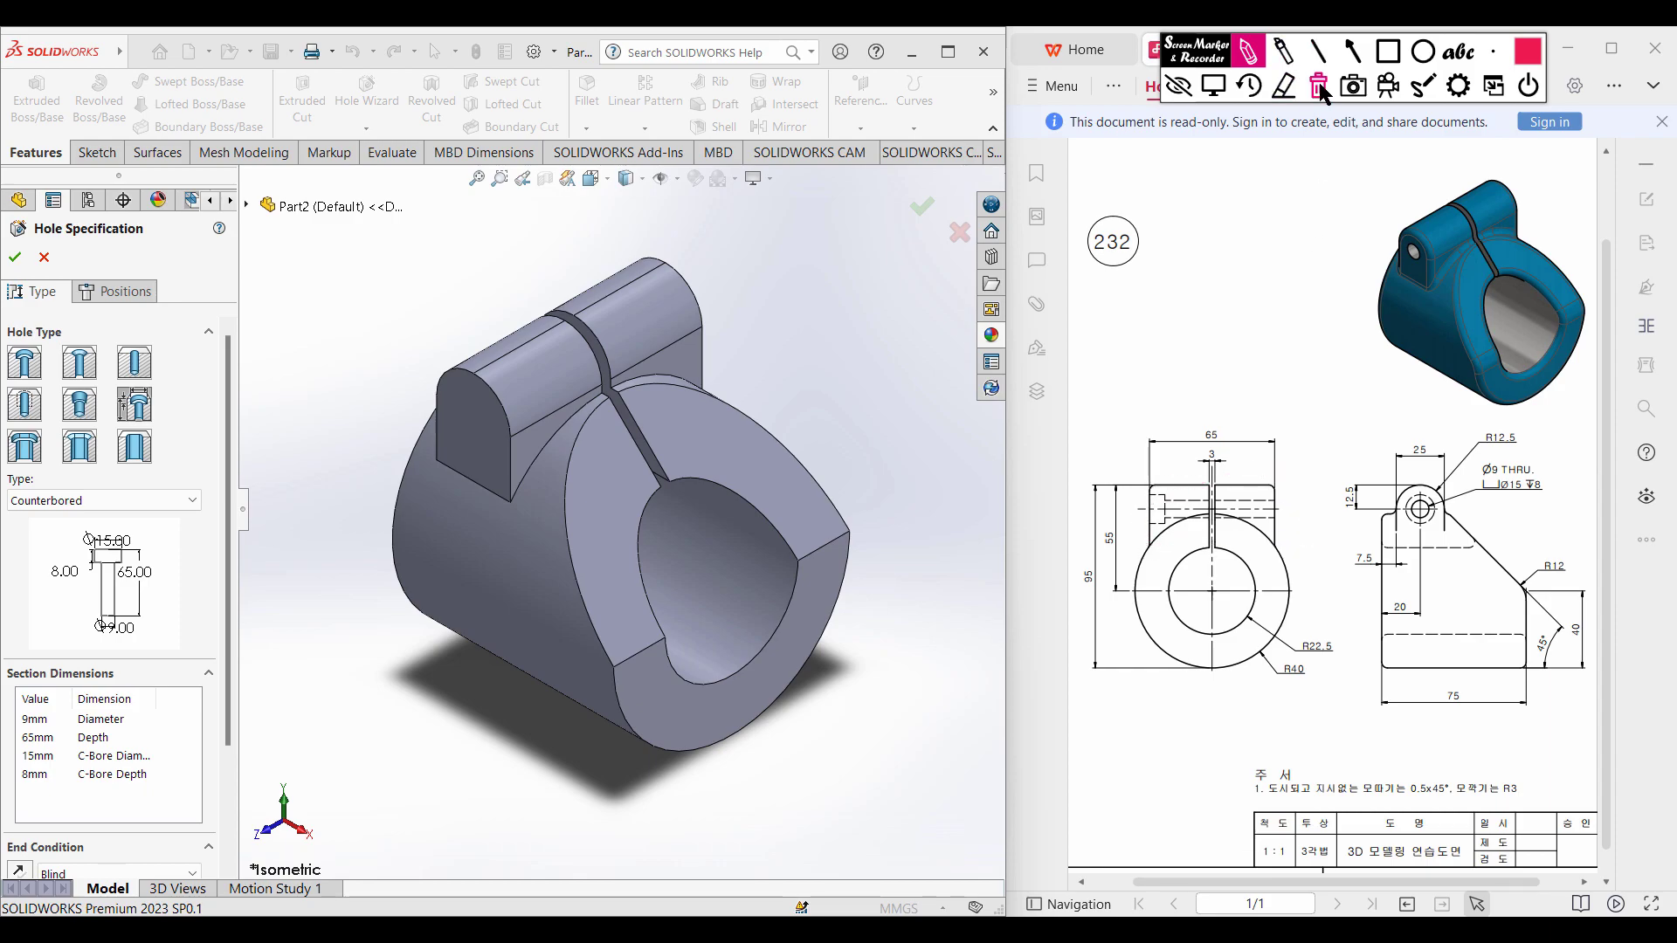
click(1213, 85)
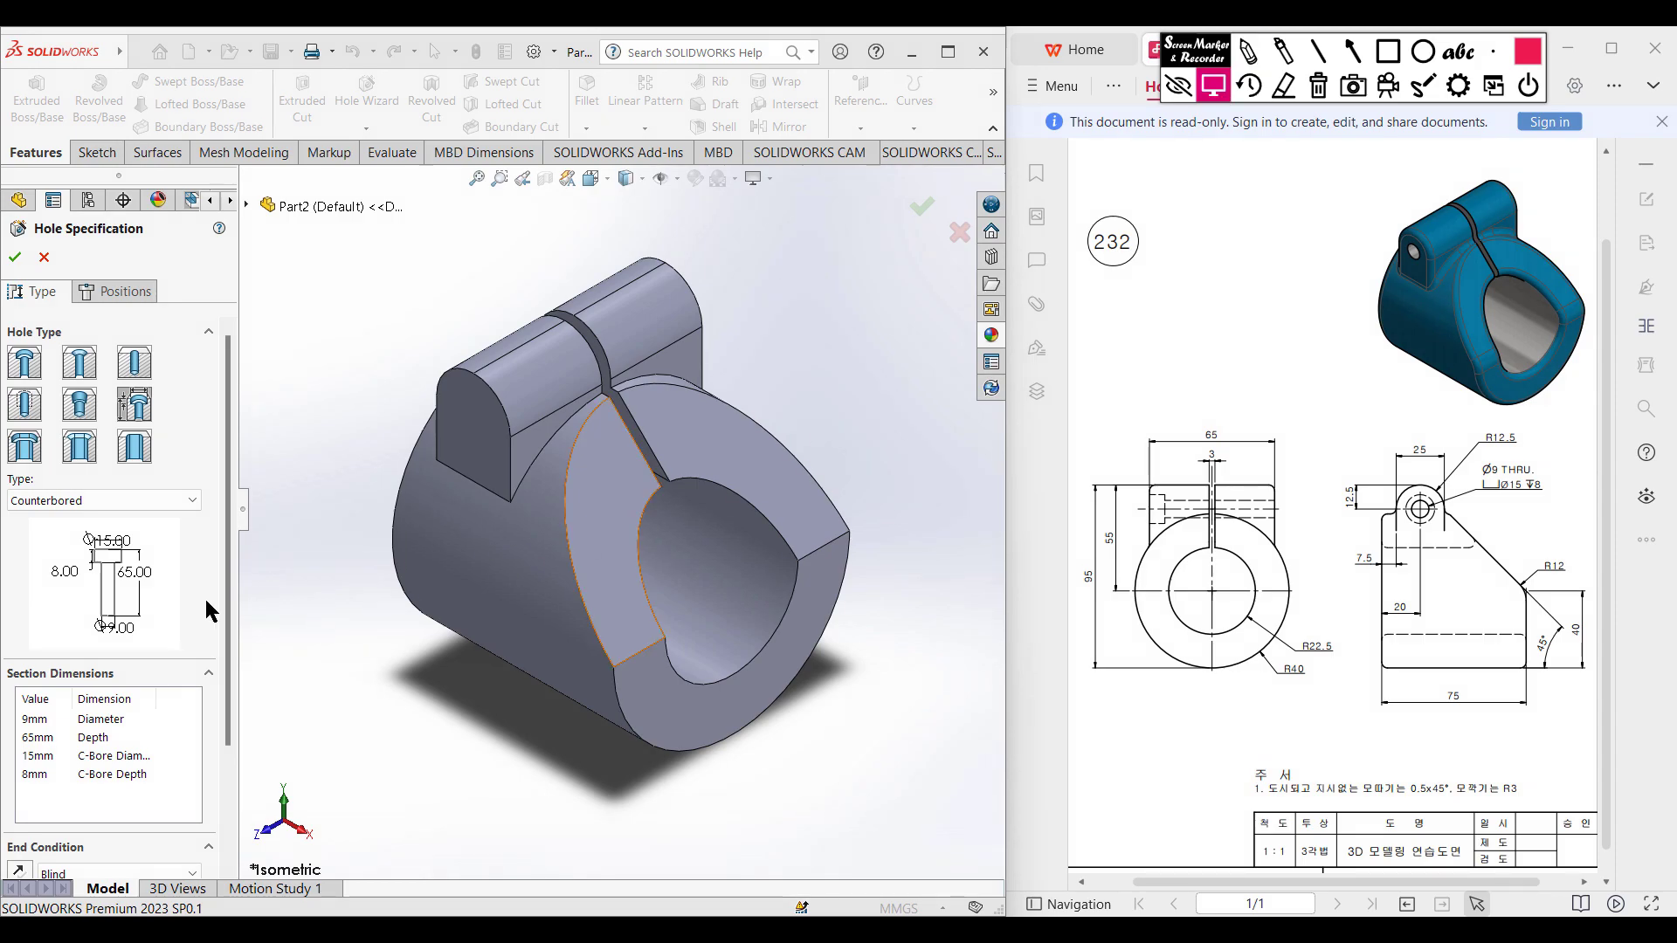
Set the counterbore diameter to 15 mm and its depth to 8 mm, and start positioning the hole.
click(38, 756)
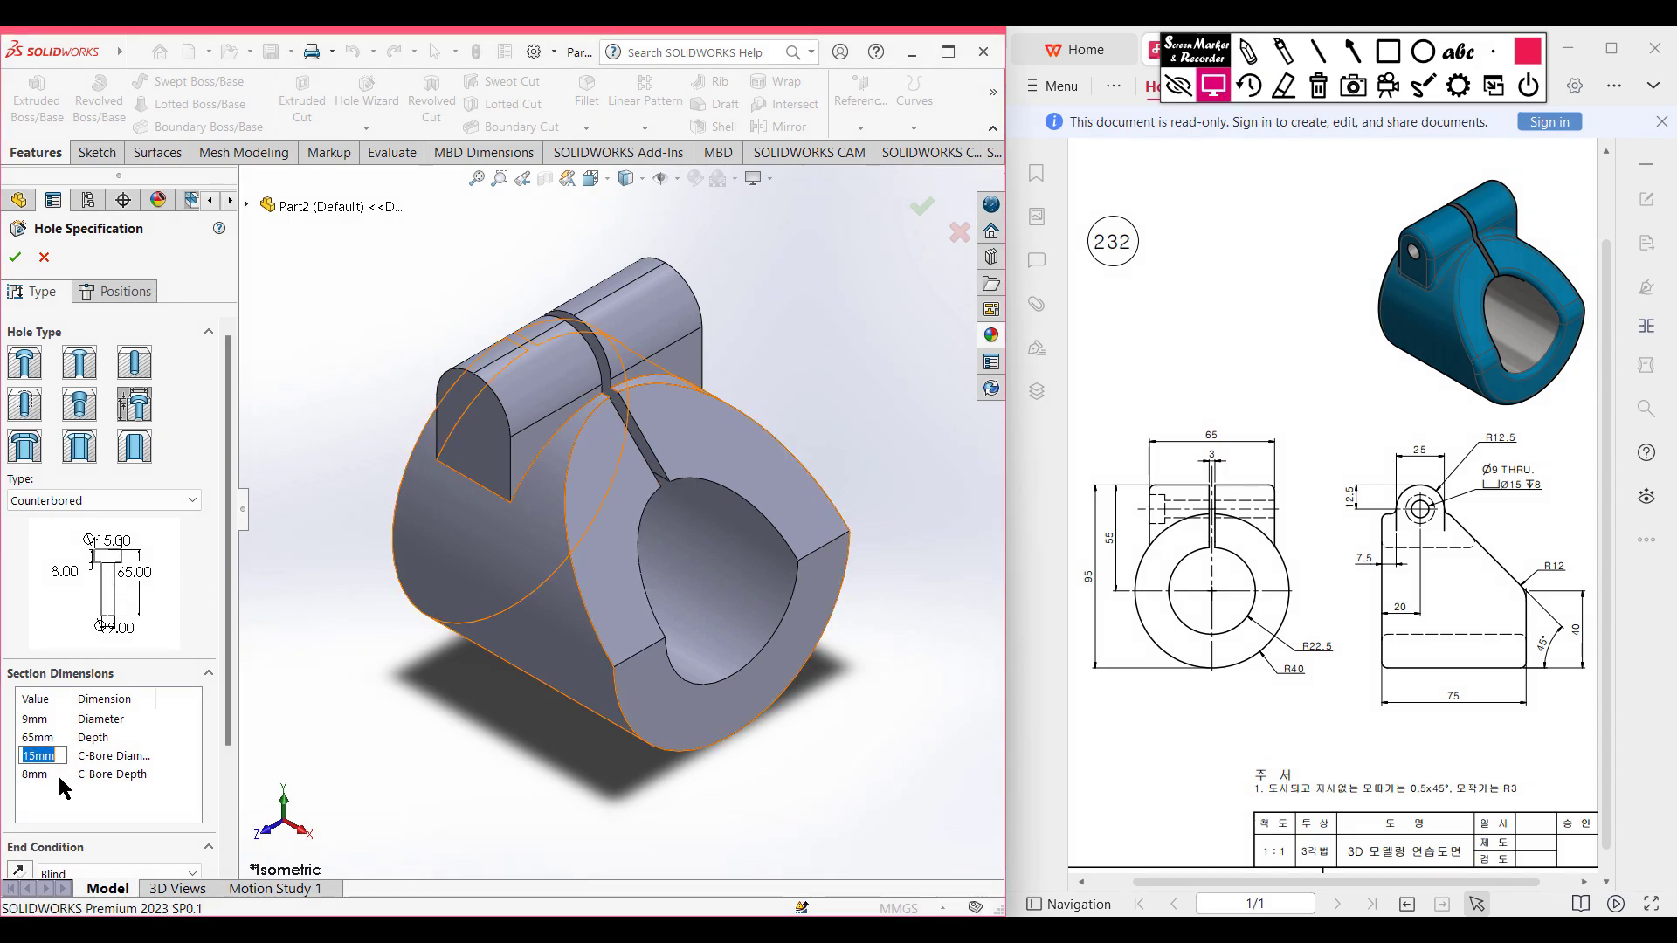
text(15)
key(Return)
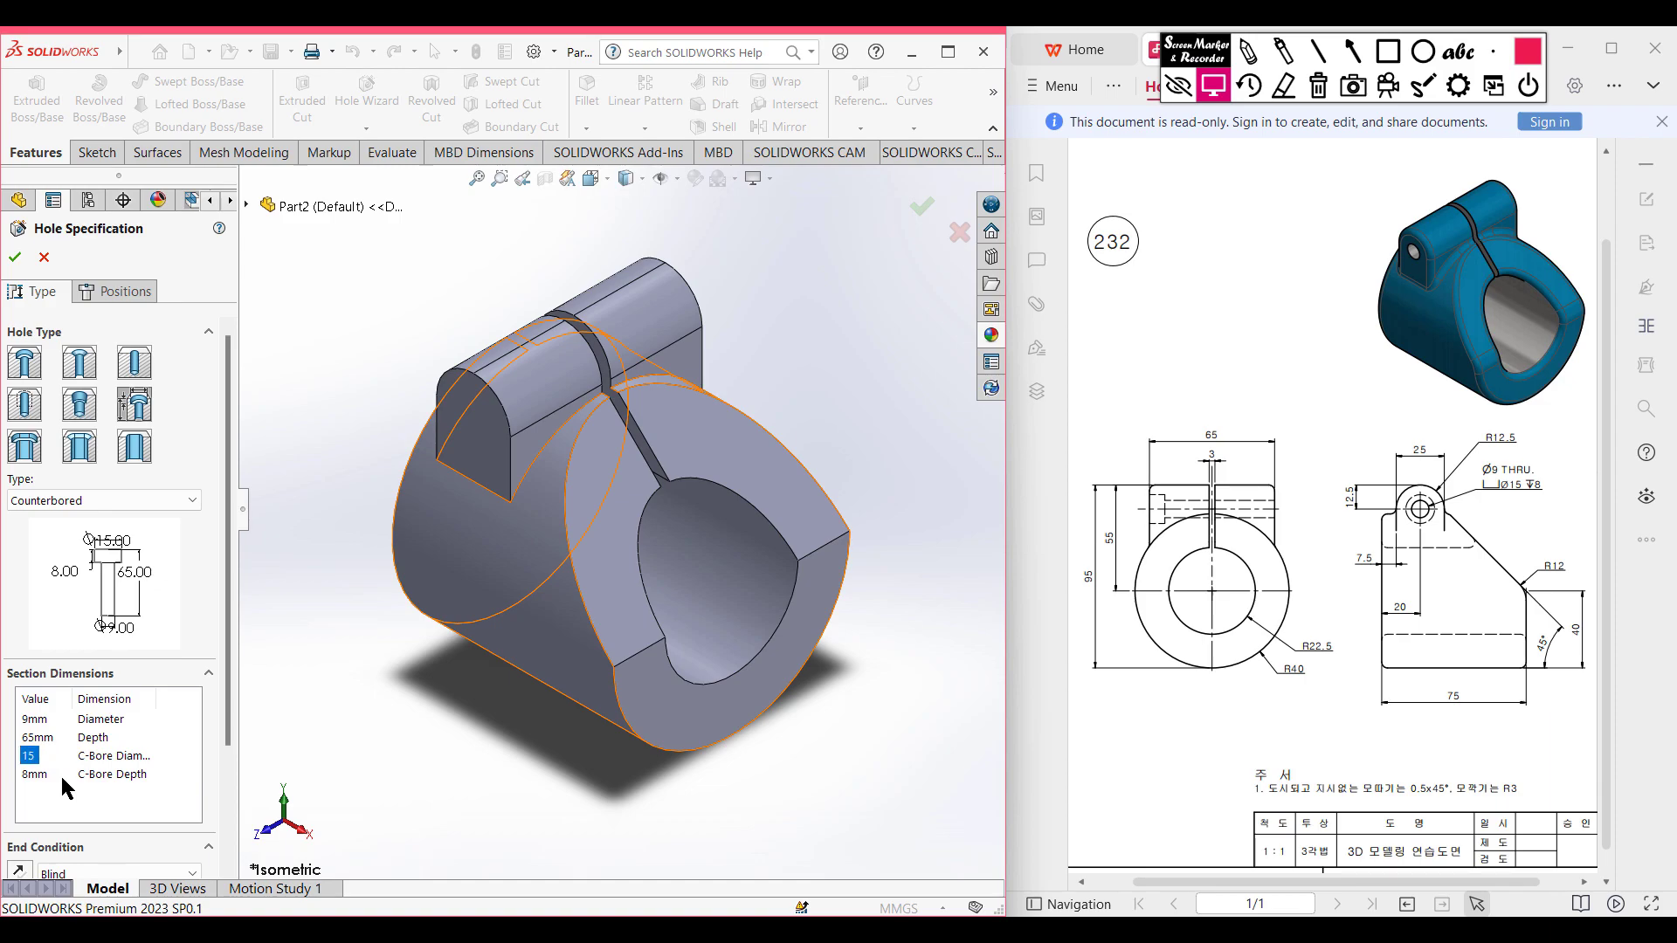
click(55, 776)
click(36, 719)
key(Return)
click(37, 738)
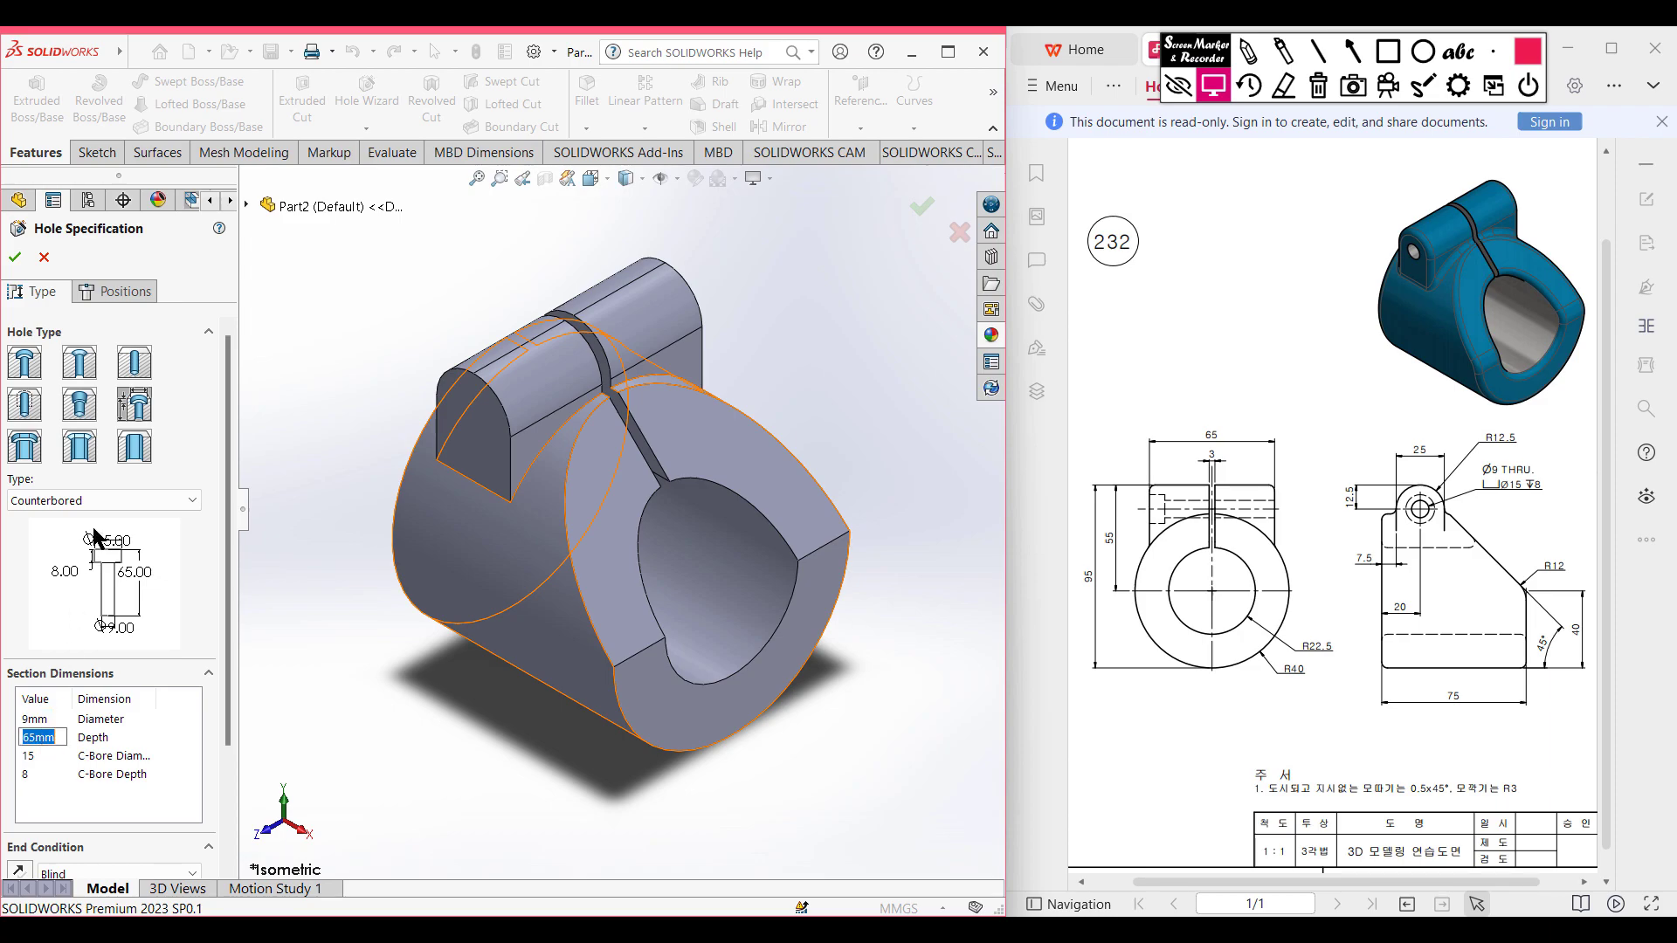
click(82, 799)
click(133, 296)
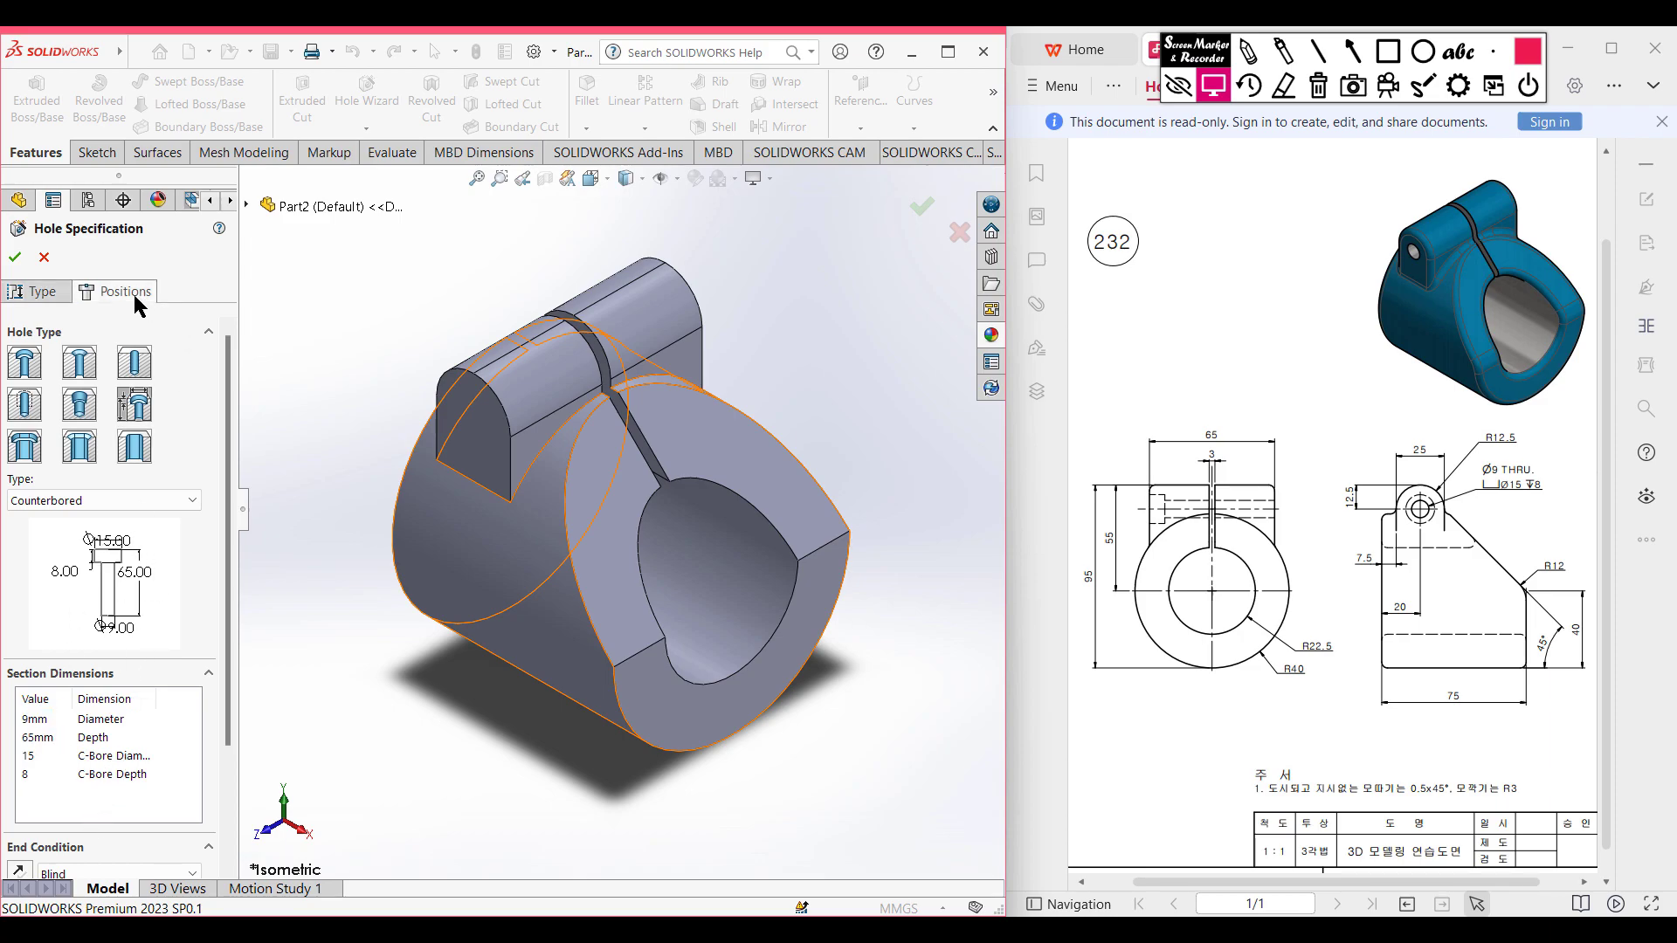
click(111, 479)
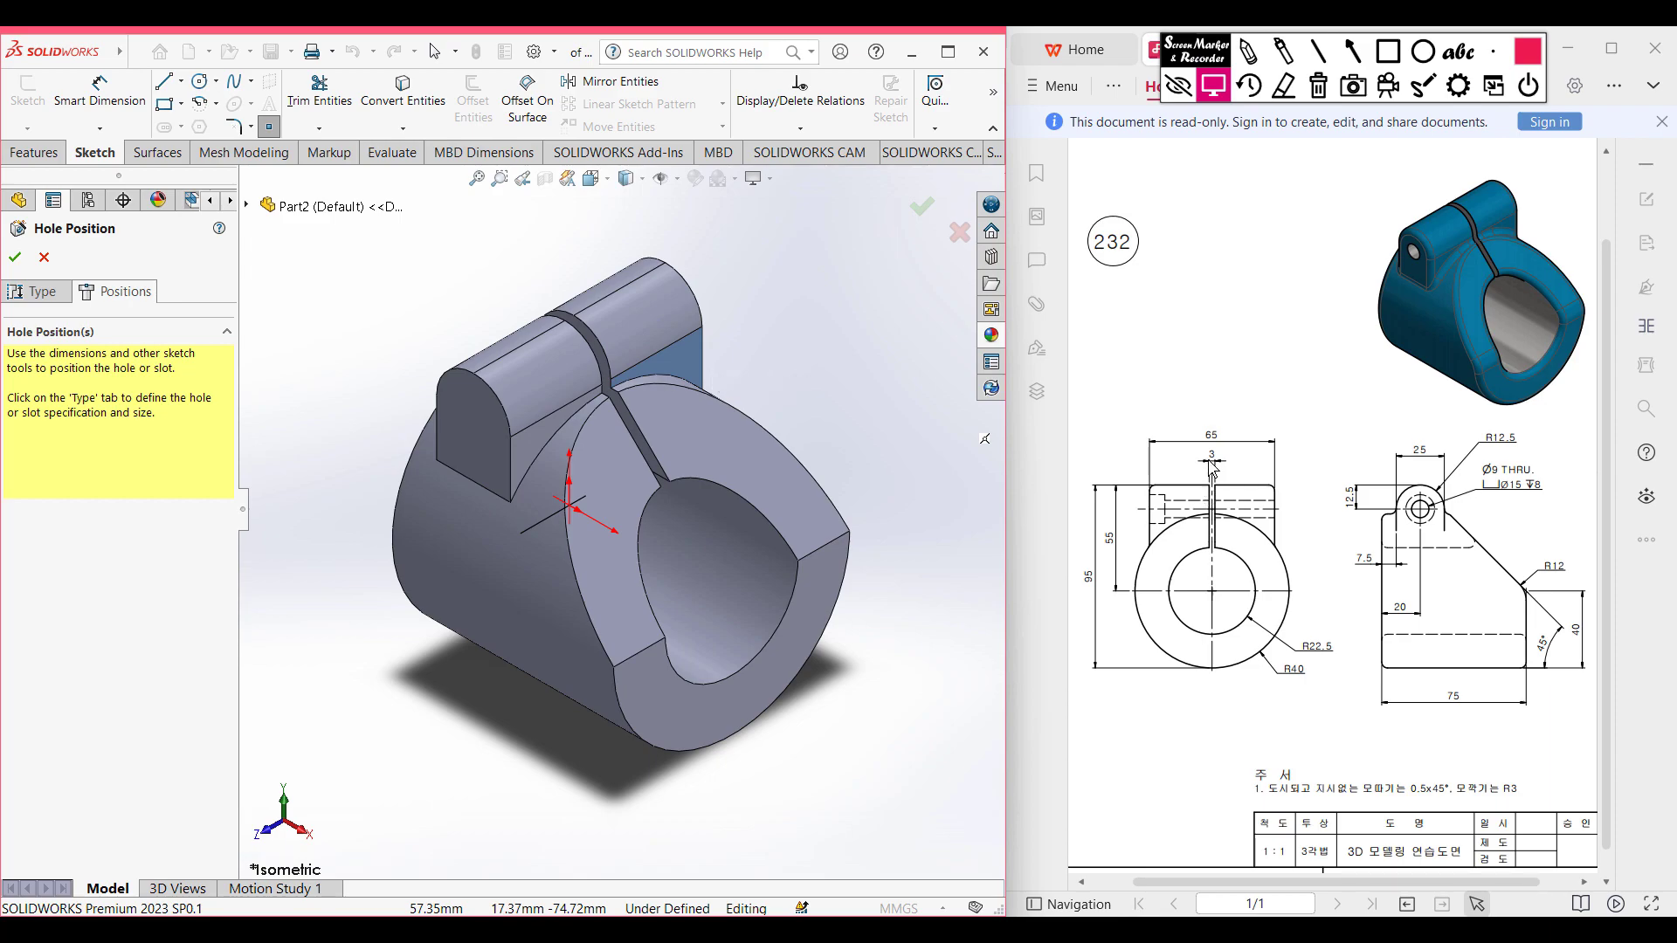
click(1245, 47)
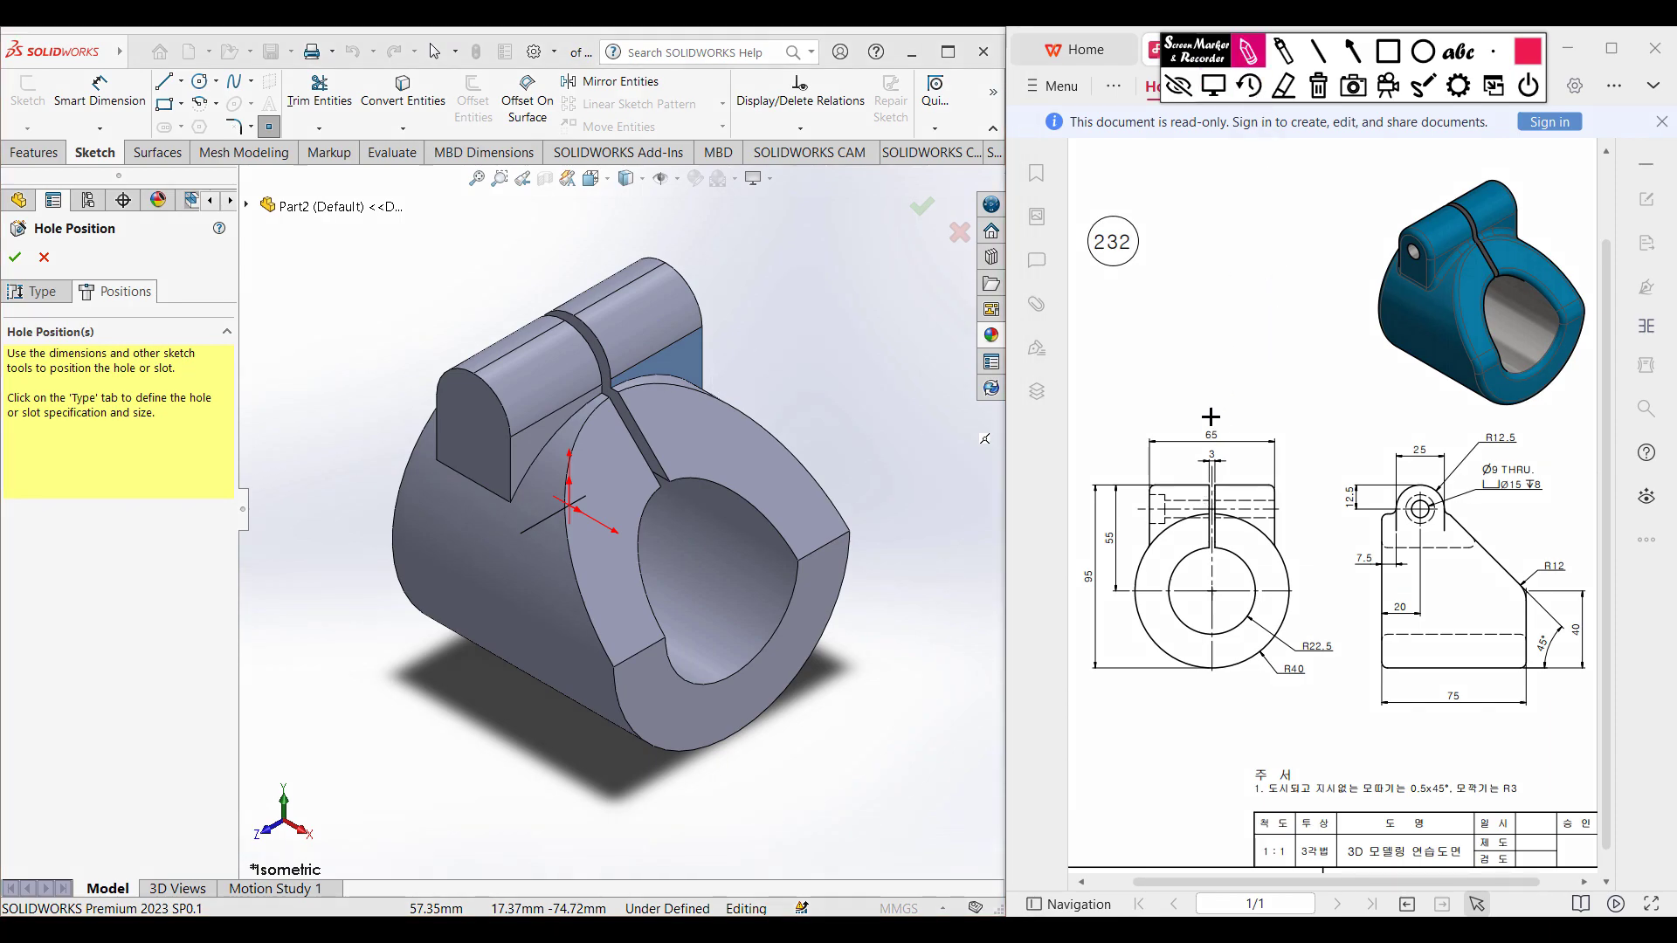
mouse_move(1180, 432)
mouse_down()
mouse_move(1062, 706)
mouse_move(1291, 694)
mouse_move(1303, 530)
mouse_move(1279, 448)
mouse_move(1204, 442)
mouse_up()
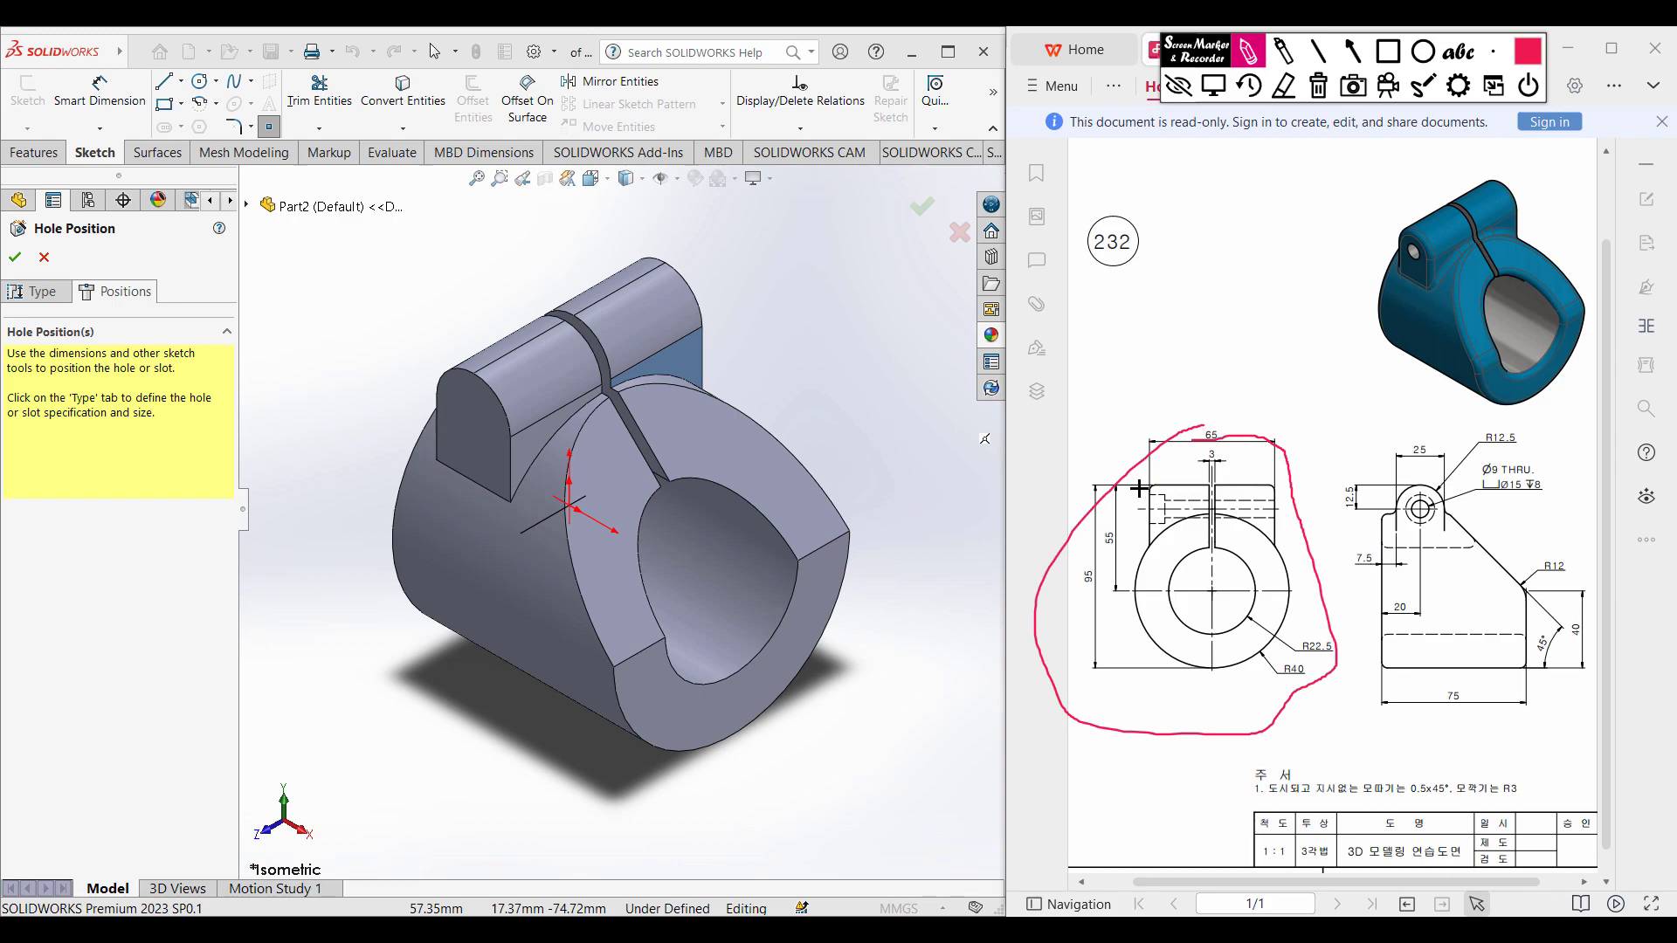
drag(1171, 536, 1143, 498)
click(1321, 88)
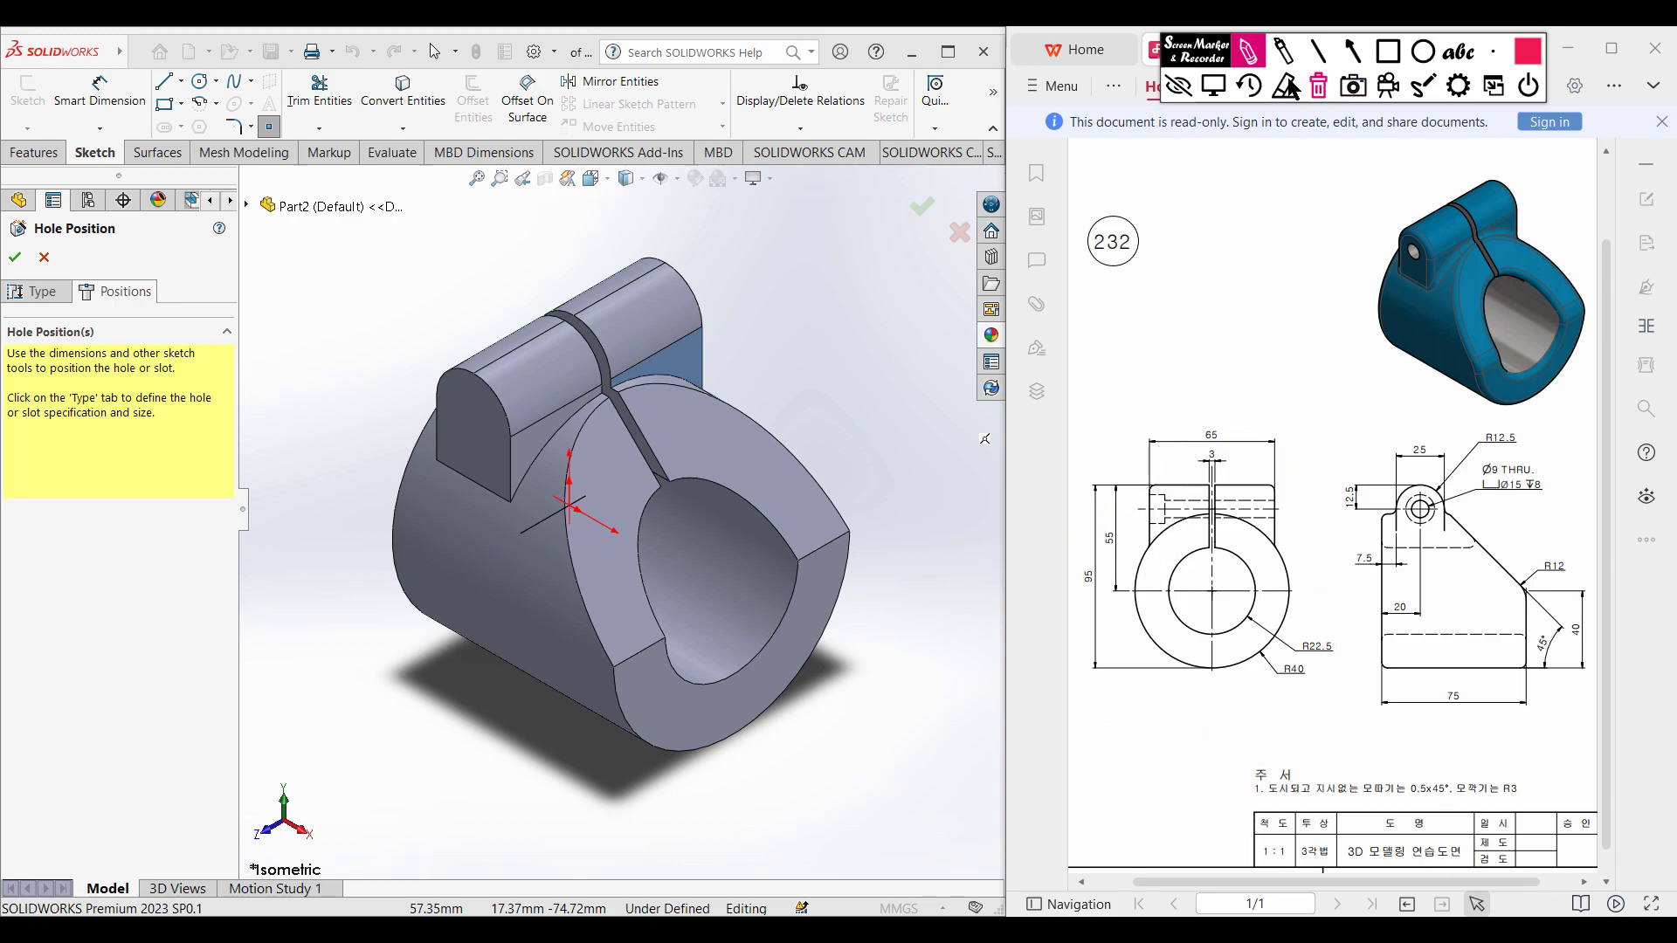
click(1213, 84)
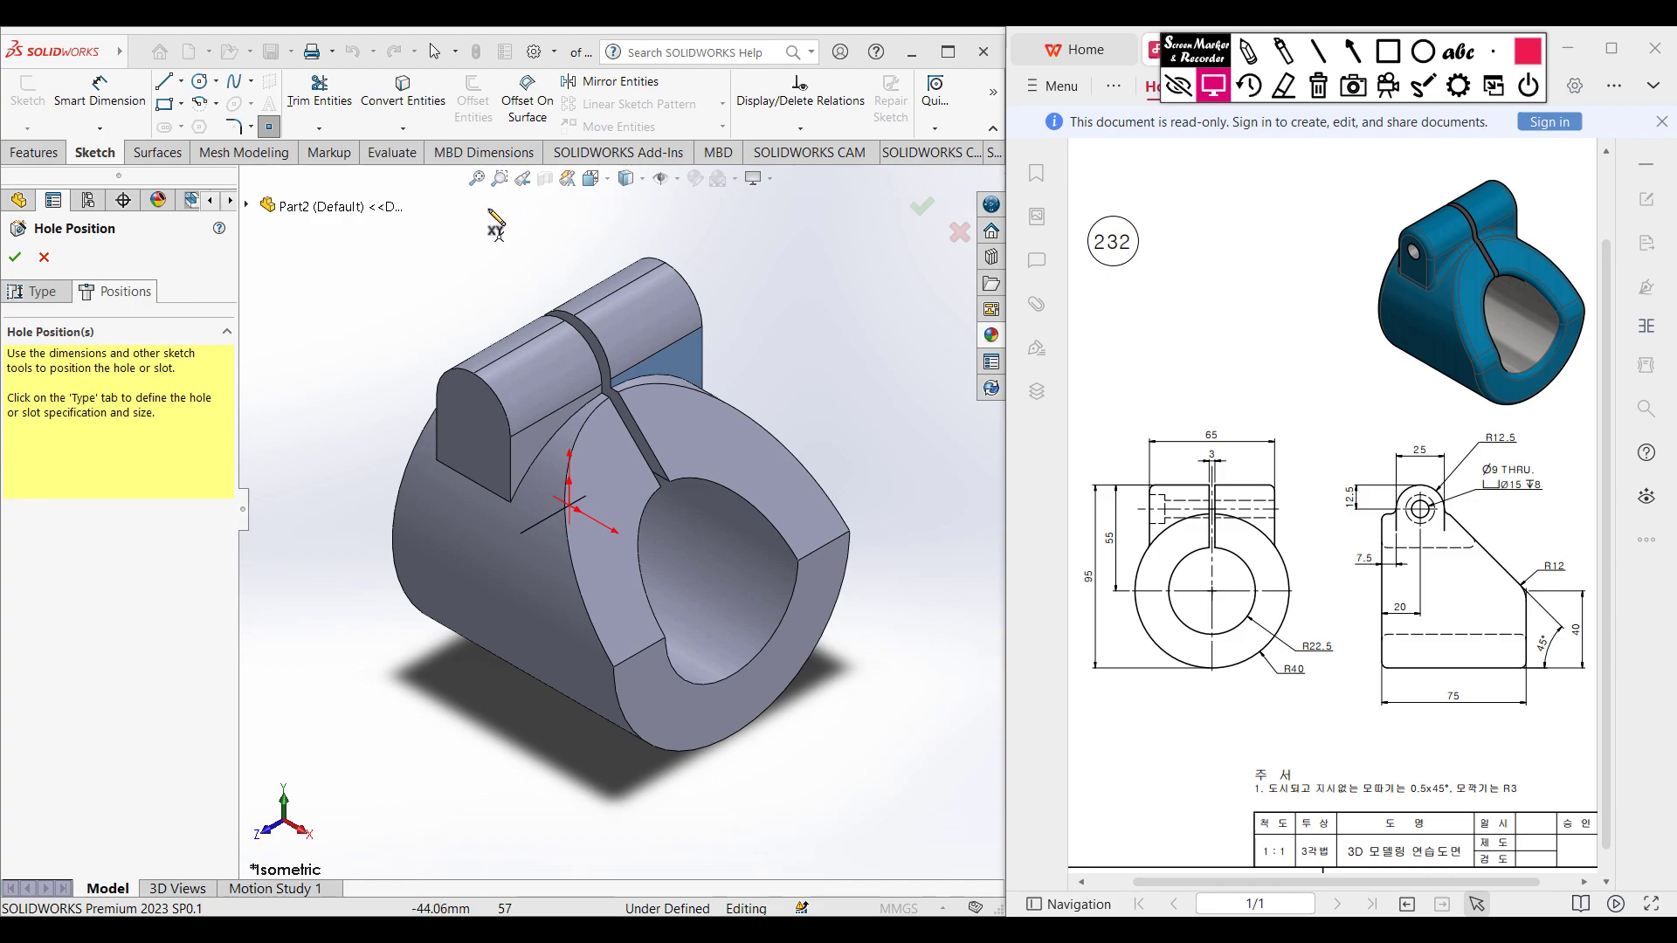
Place the counterbored hole concentric with the rounded top on the lug's back end face, and finish the hole.
click(591, 178)
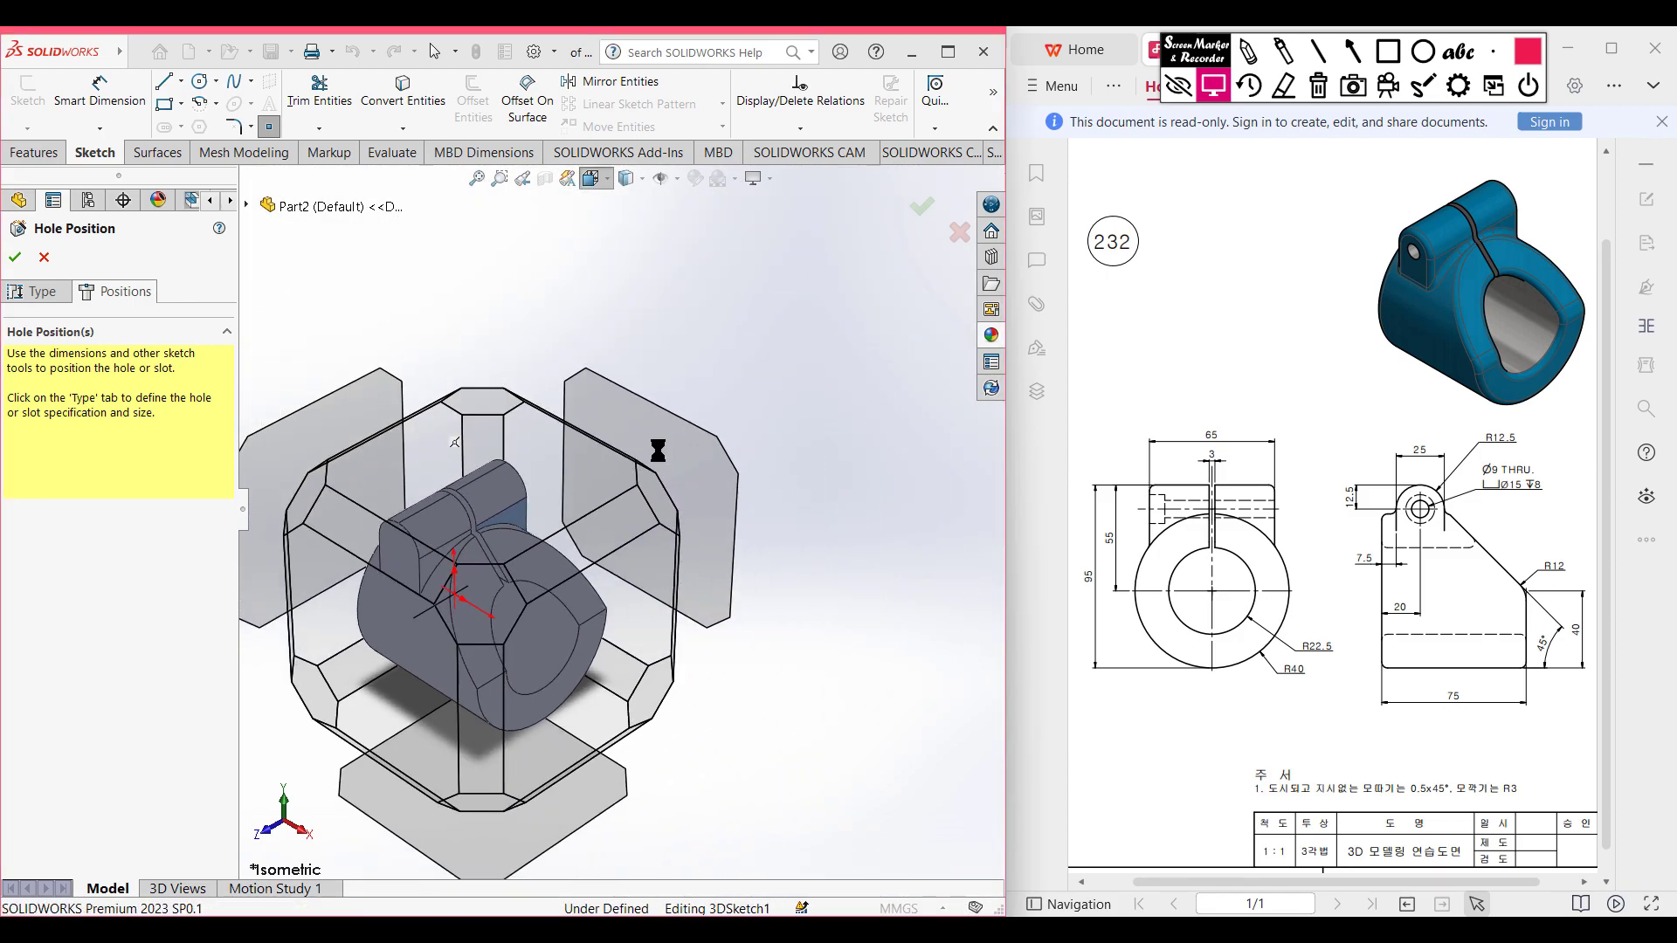
click(455, 442)
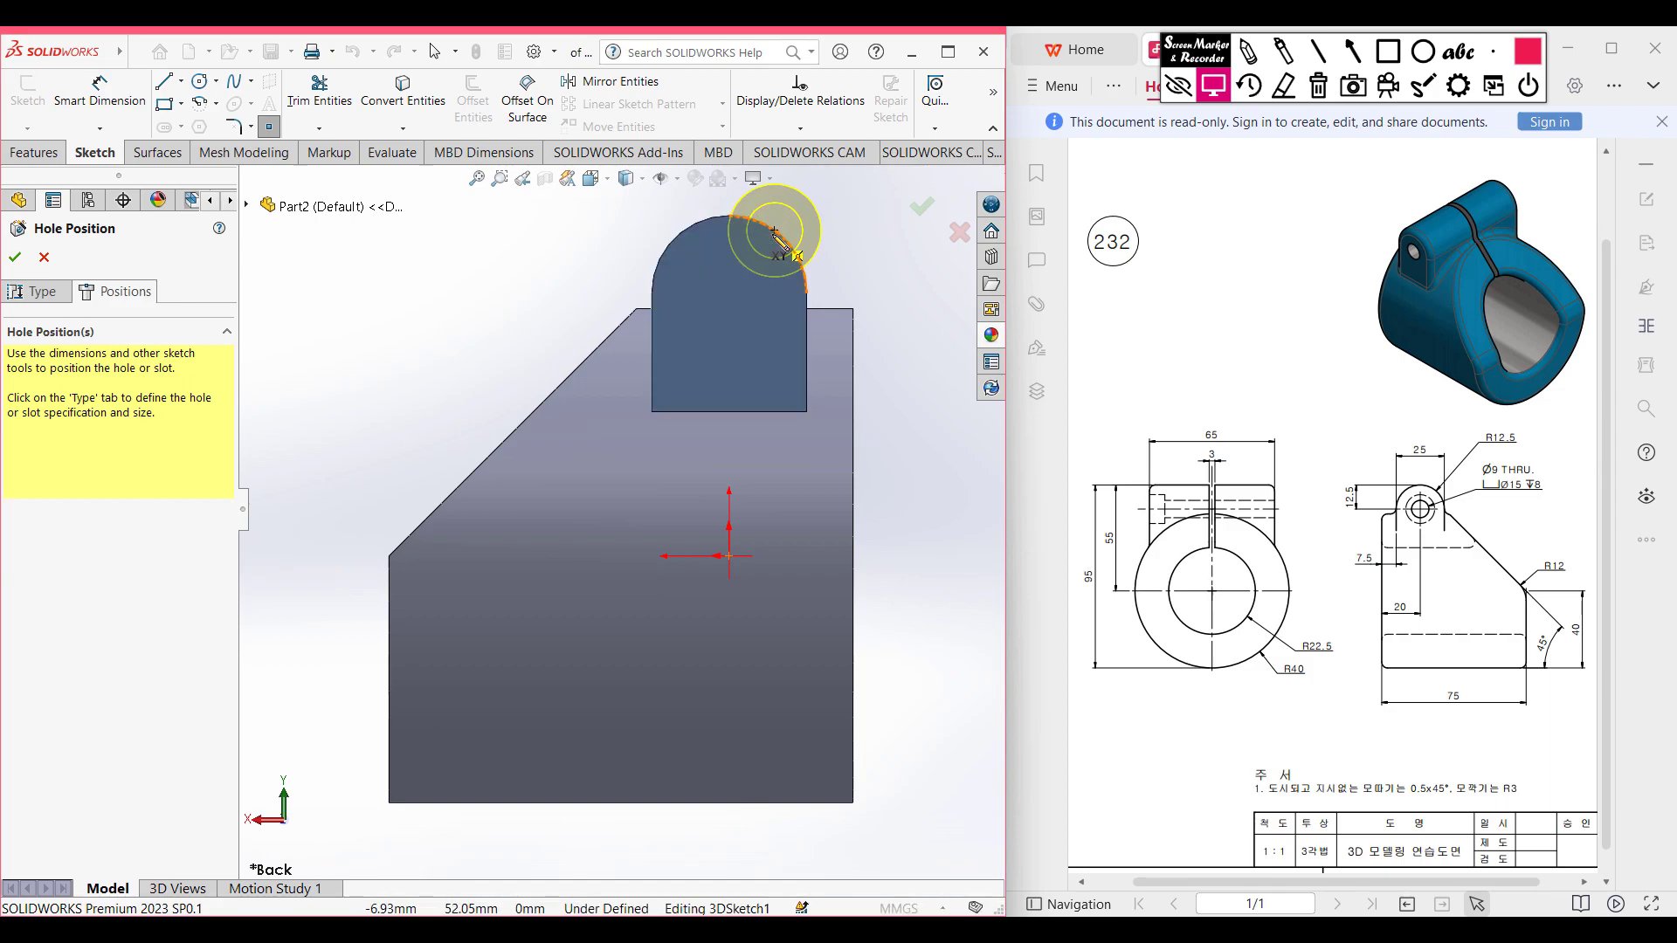
mouse_move(775, 232)
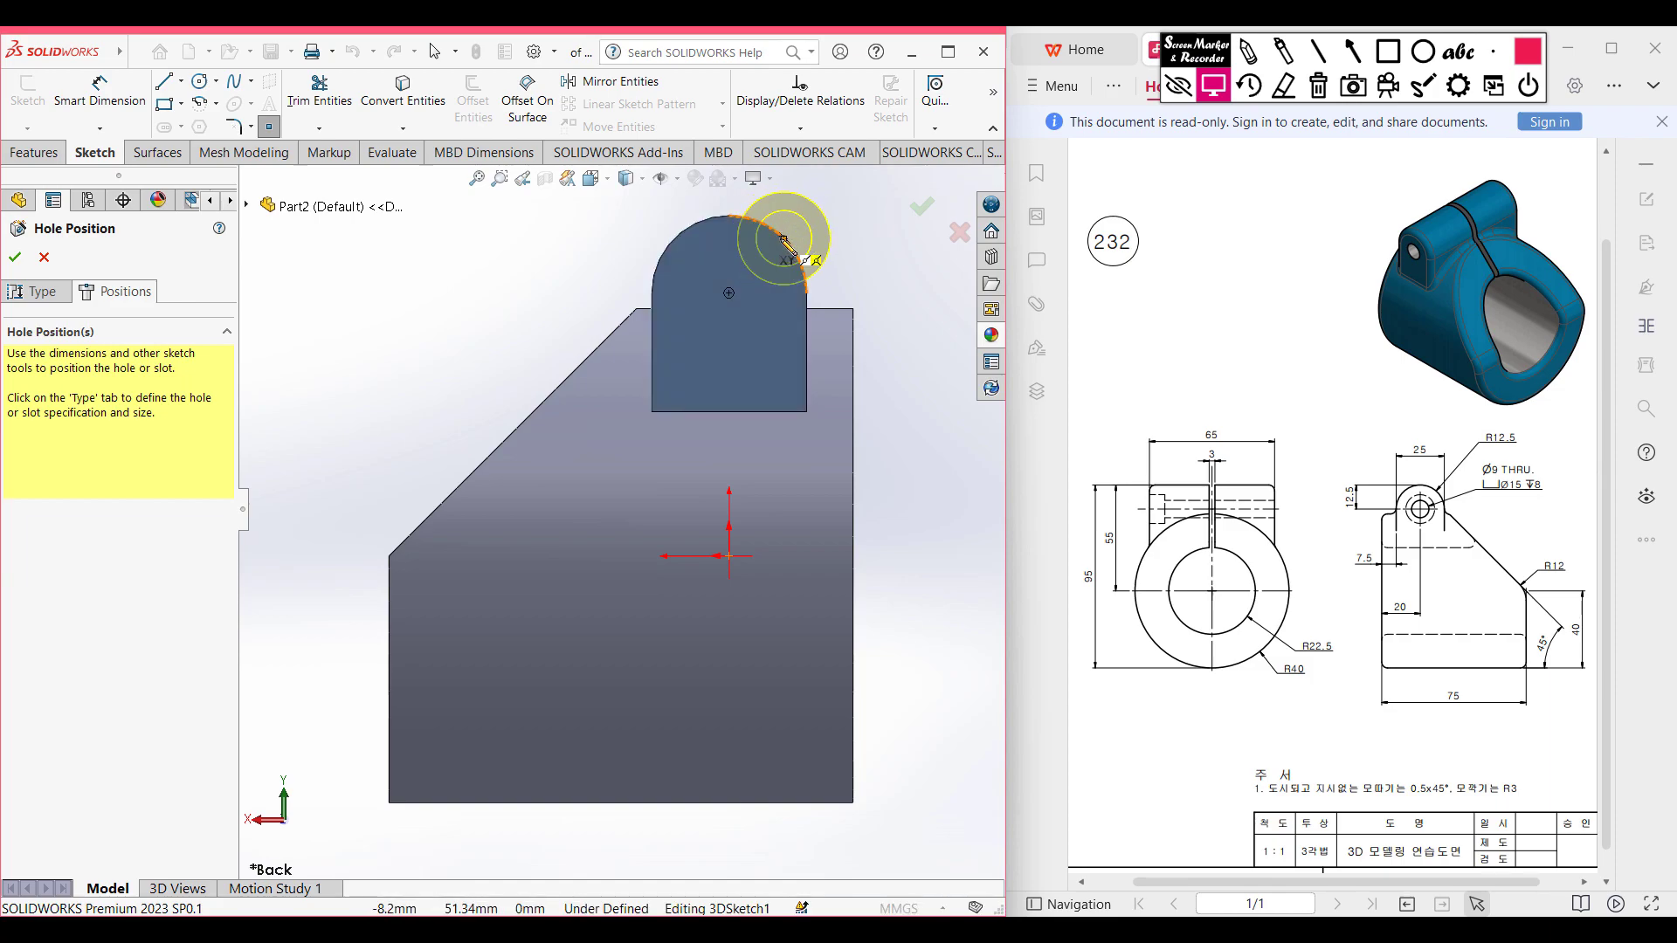
click(730, 296)
middle_drag(732, 298, 1032, 473)
scroll(943, 482, up, 3)
middle_drag(577, 353, 795, 271)
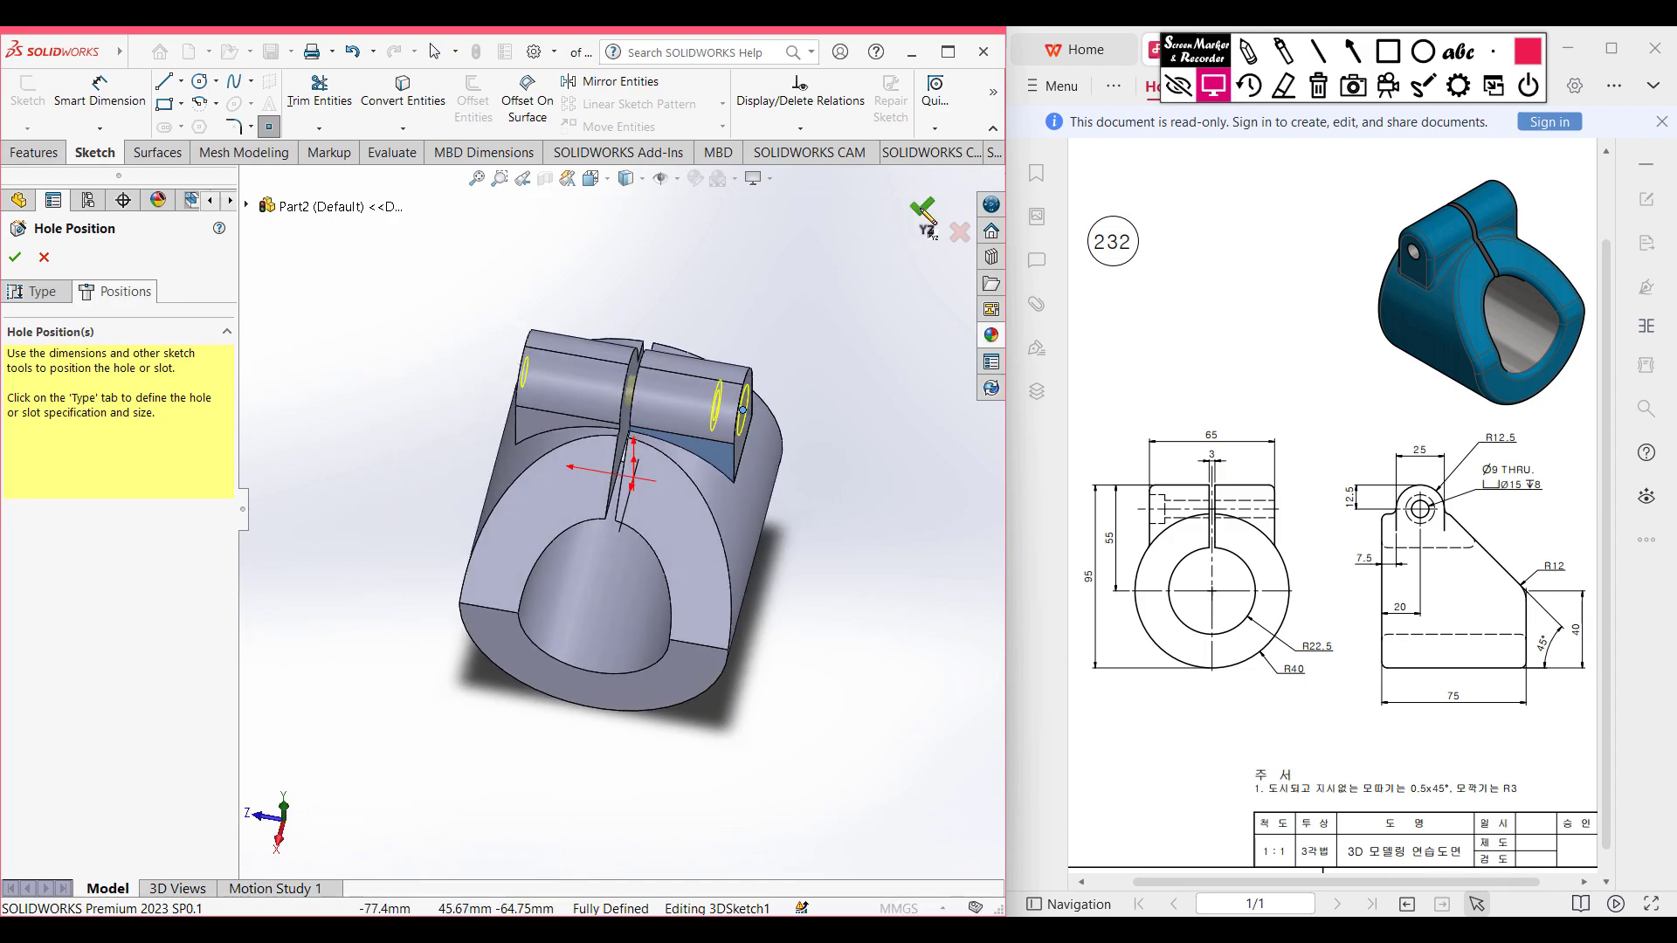
click(922, 209)
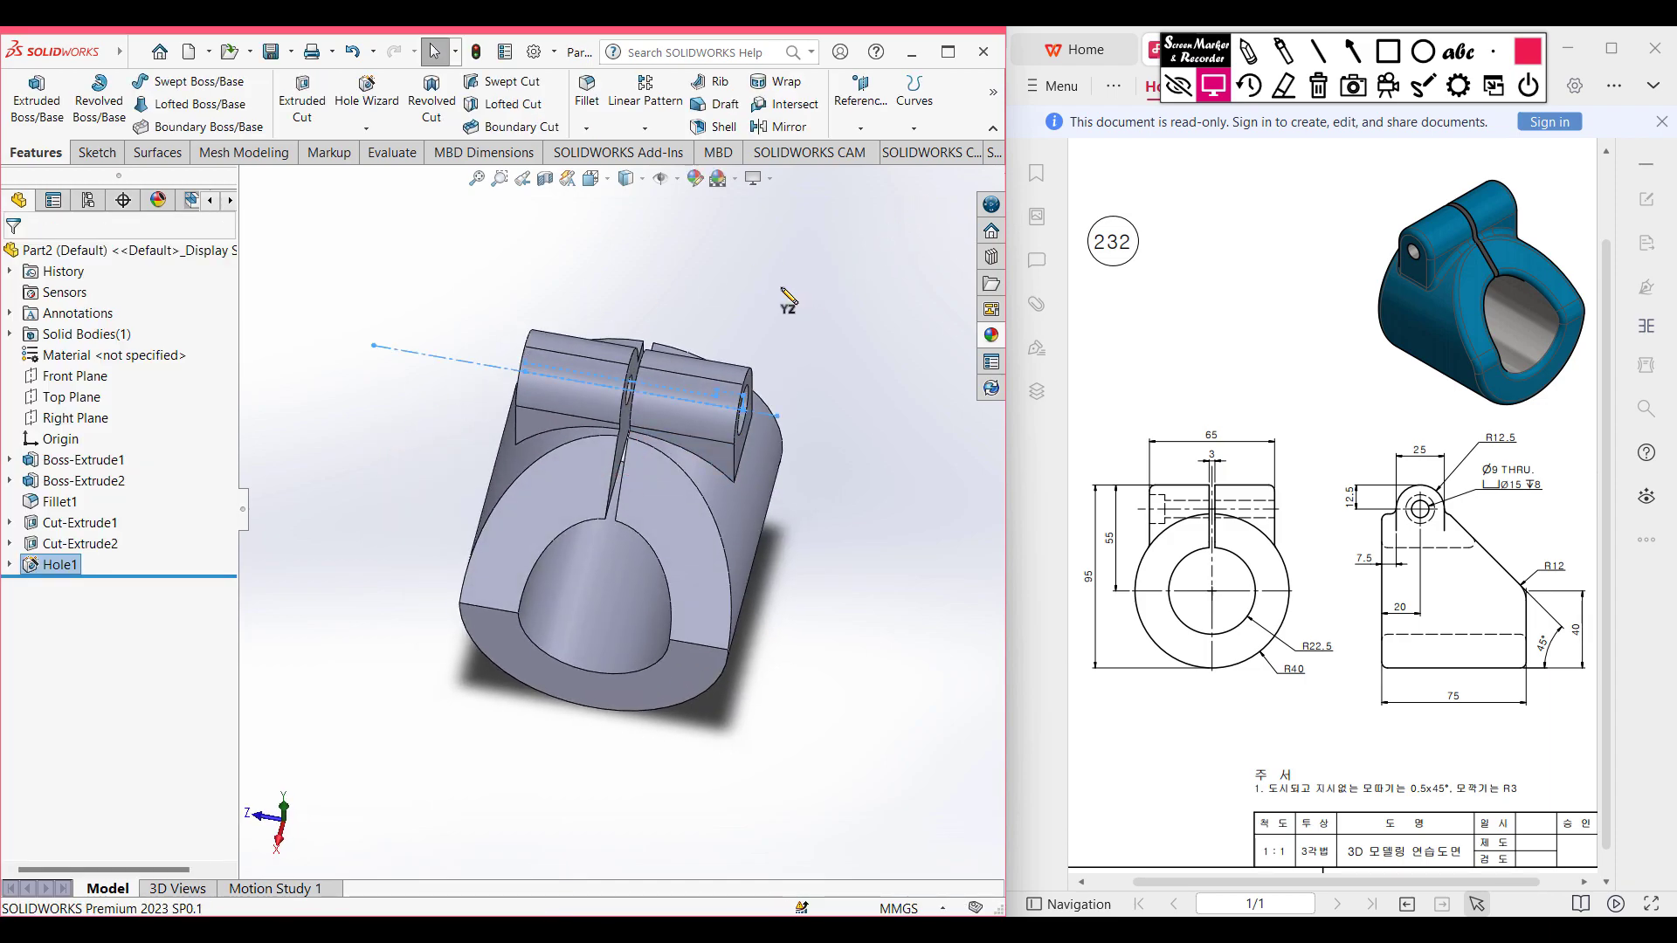
middle_drag(809, 318, 772, 323)
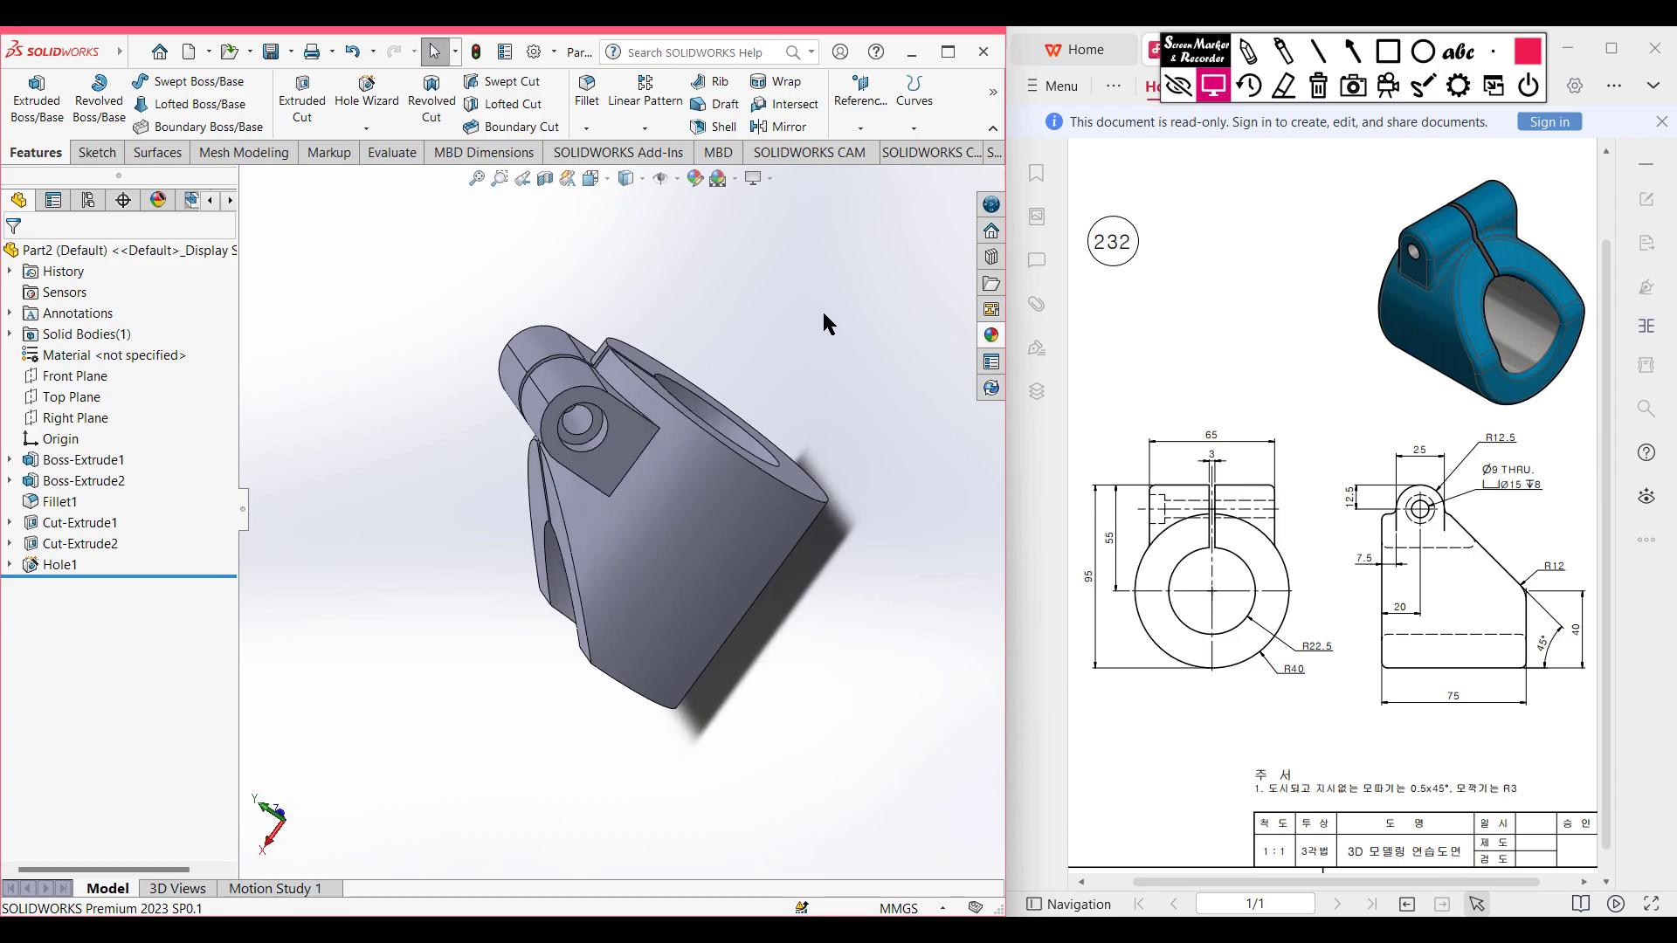
key(ctrl+7)
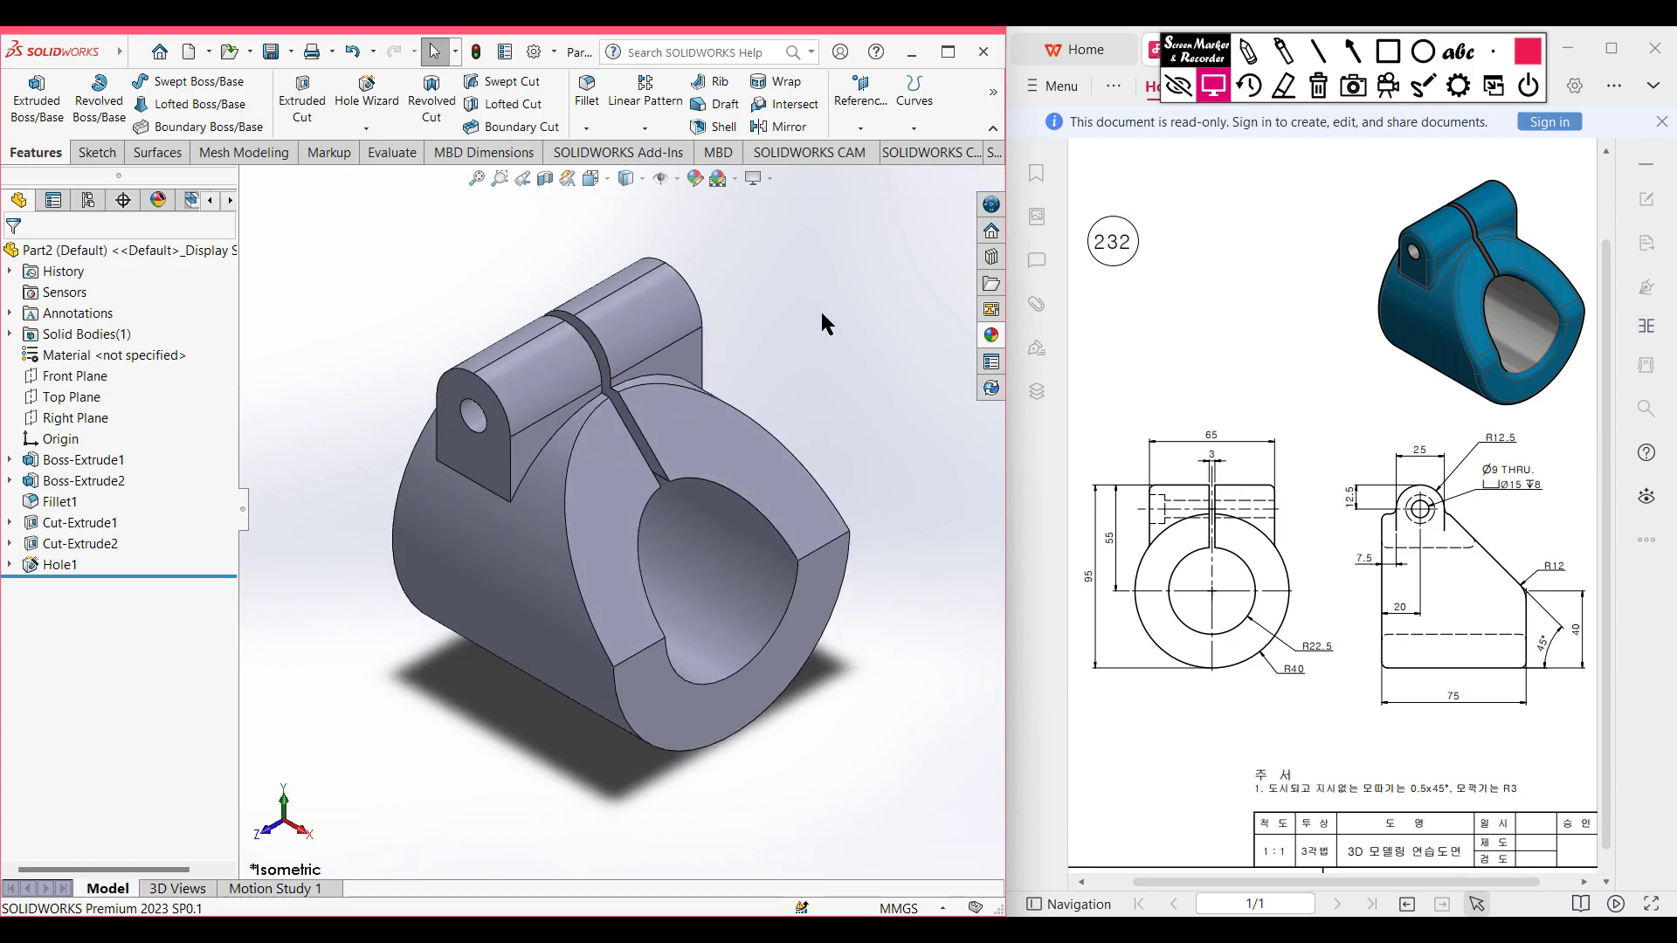
Mark the R12 callout and the 0.5x45° and R3 notes on the reference drawing for review, and clear the marks.
click(1249, 52)
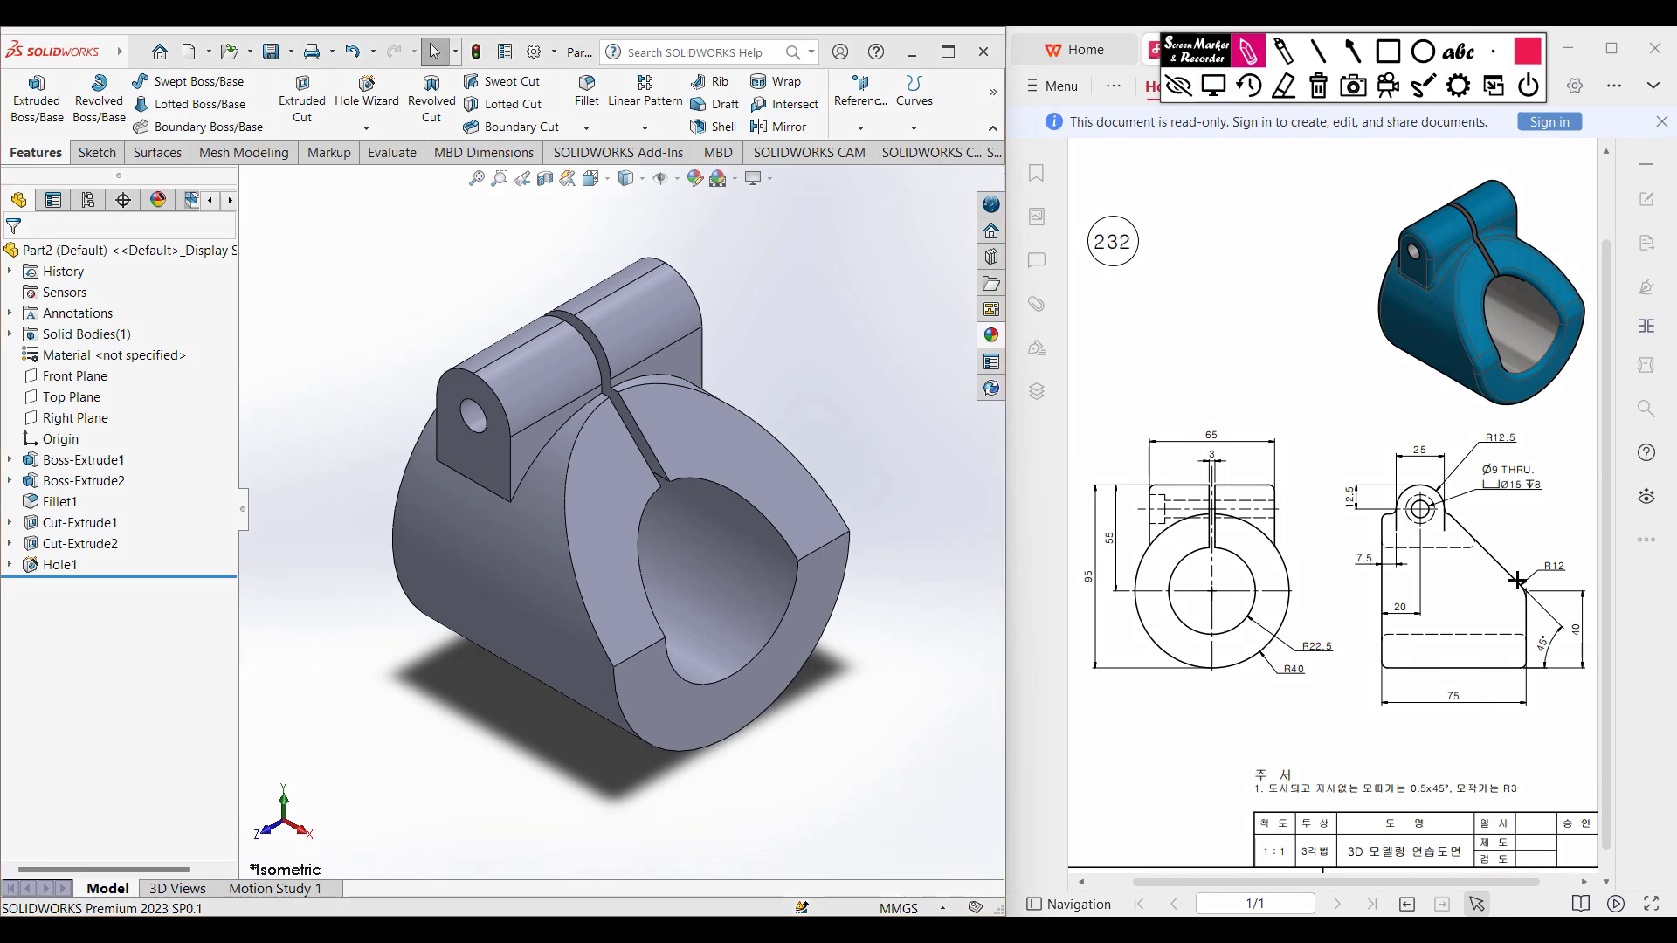
drag(1164, 585, 1136, 592)
mouse_move(1555, 564)
mouse_down()
mouse_move(1524, 567)
mouse_move(1578, 559)
mouse_up()
drag(1474, 771, 1533, 799)
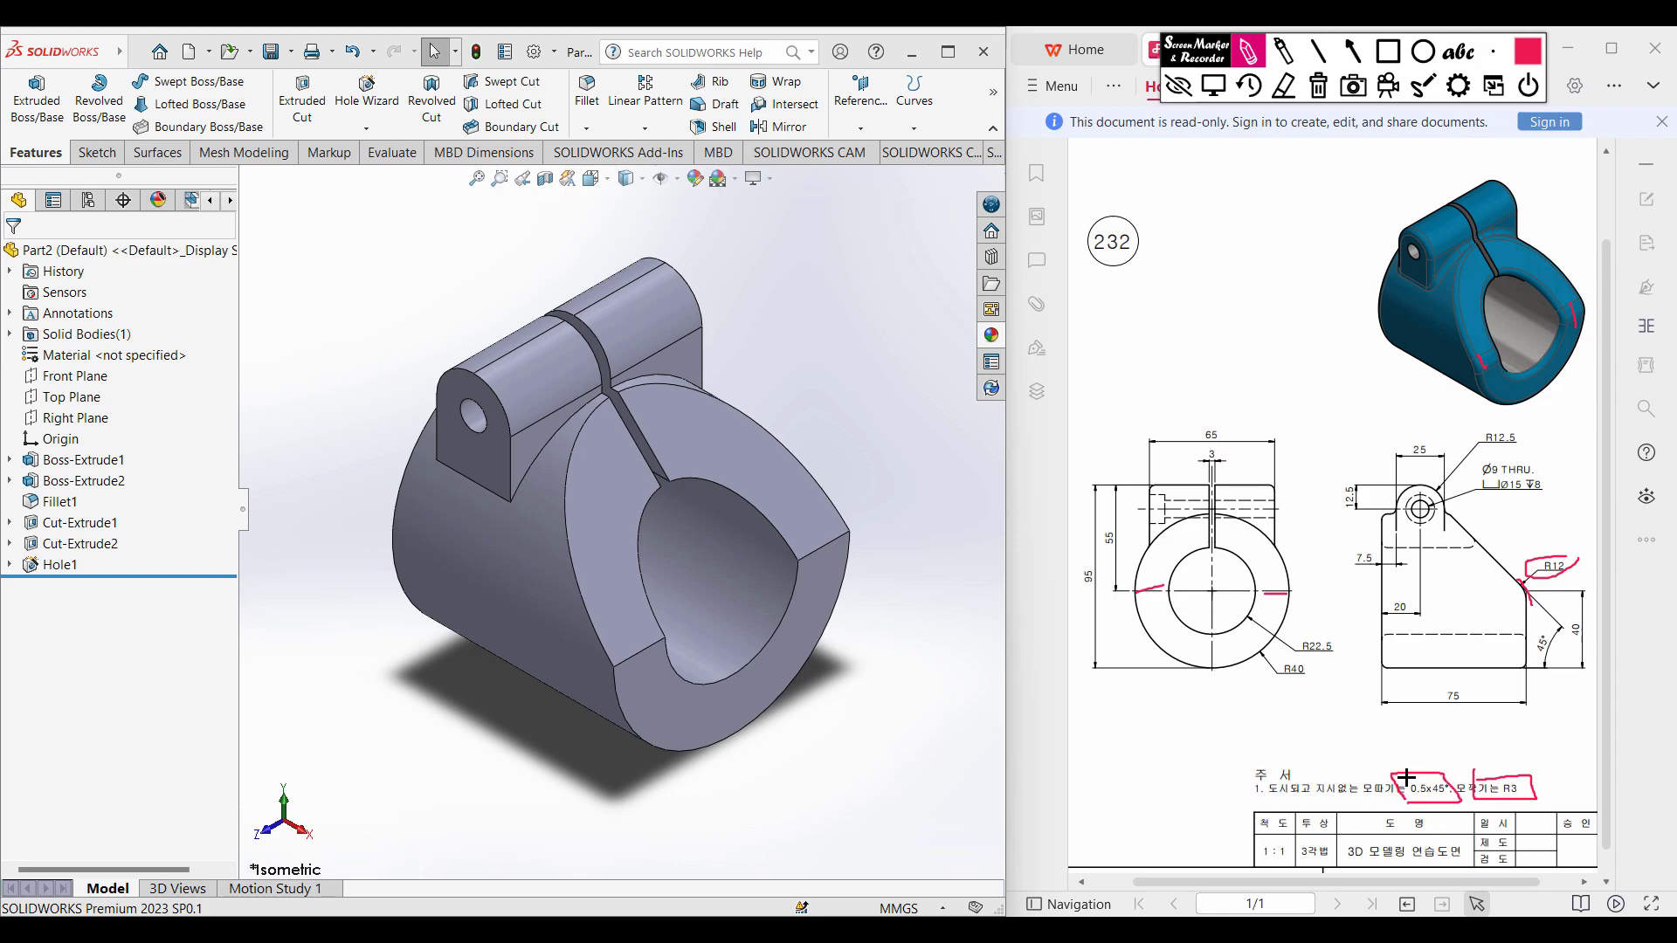
click(1319, 85)
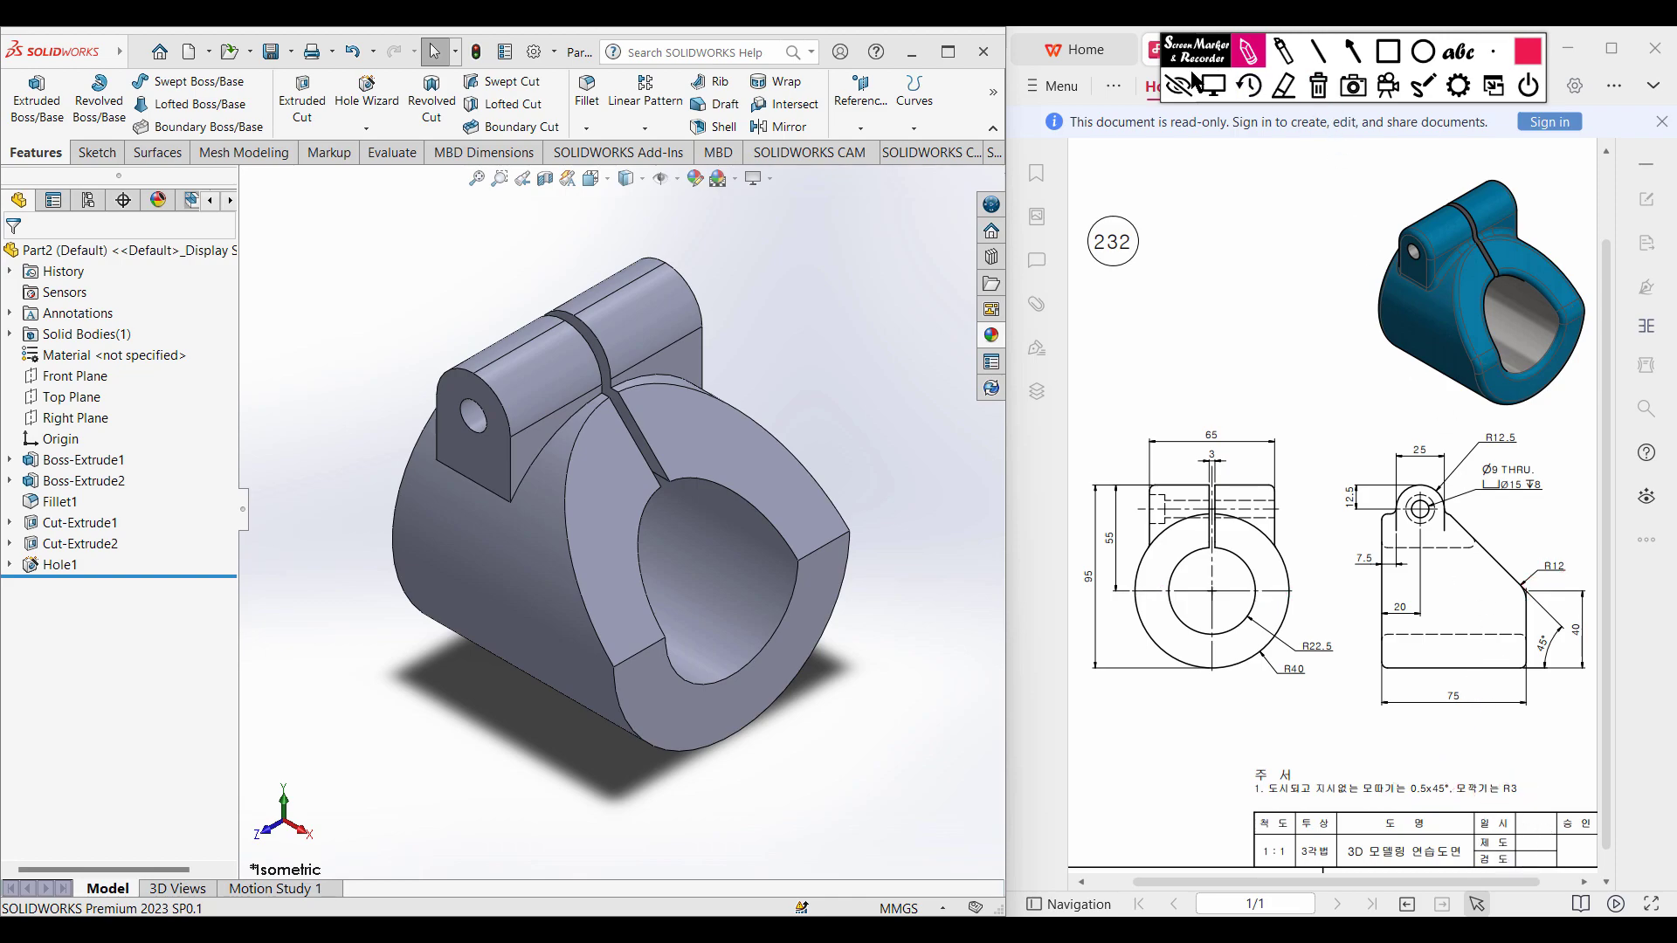
click(1213, 85)
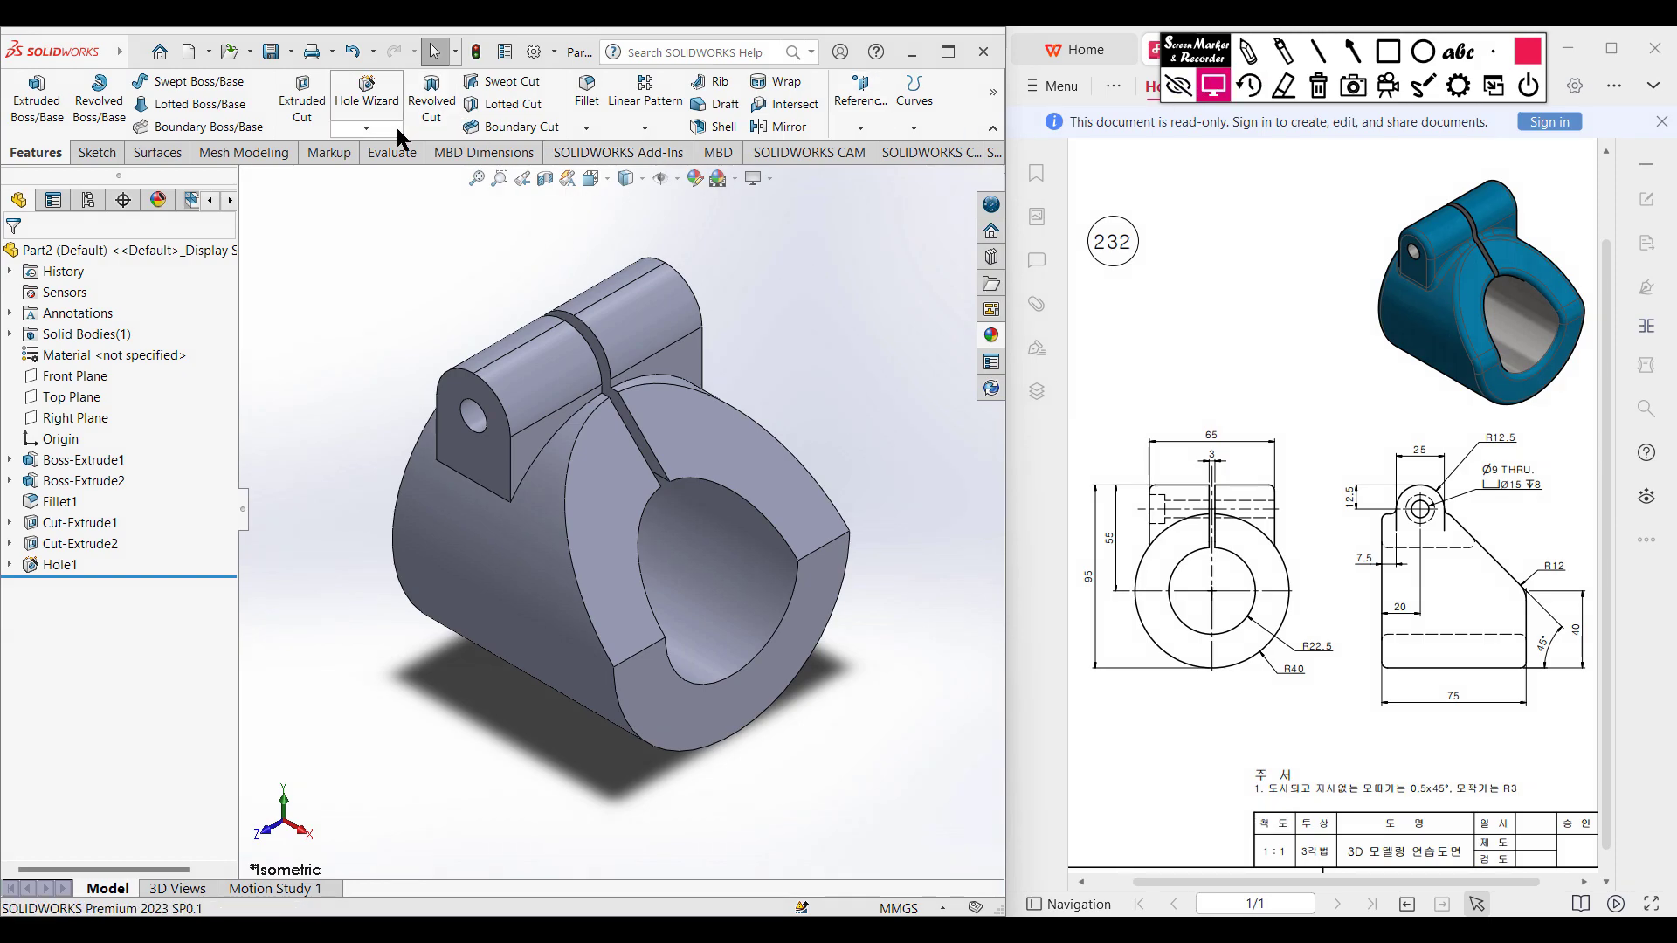
Fillet the two edges where the 45° cut meets the vertical end face with a 12 mm radius.
click(586, 89)
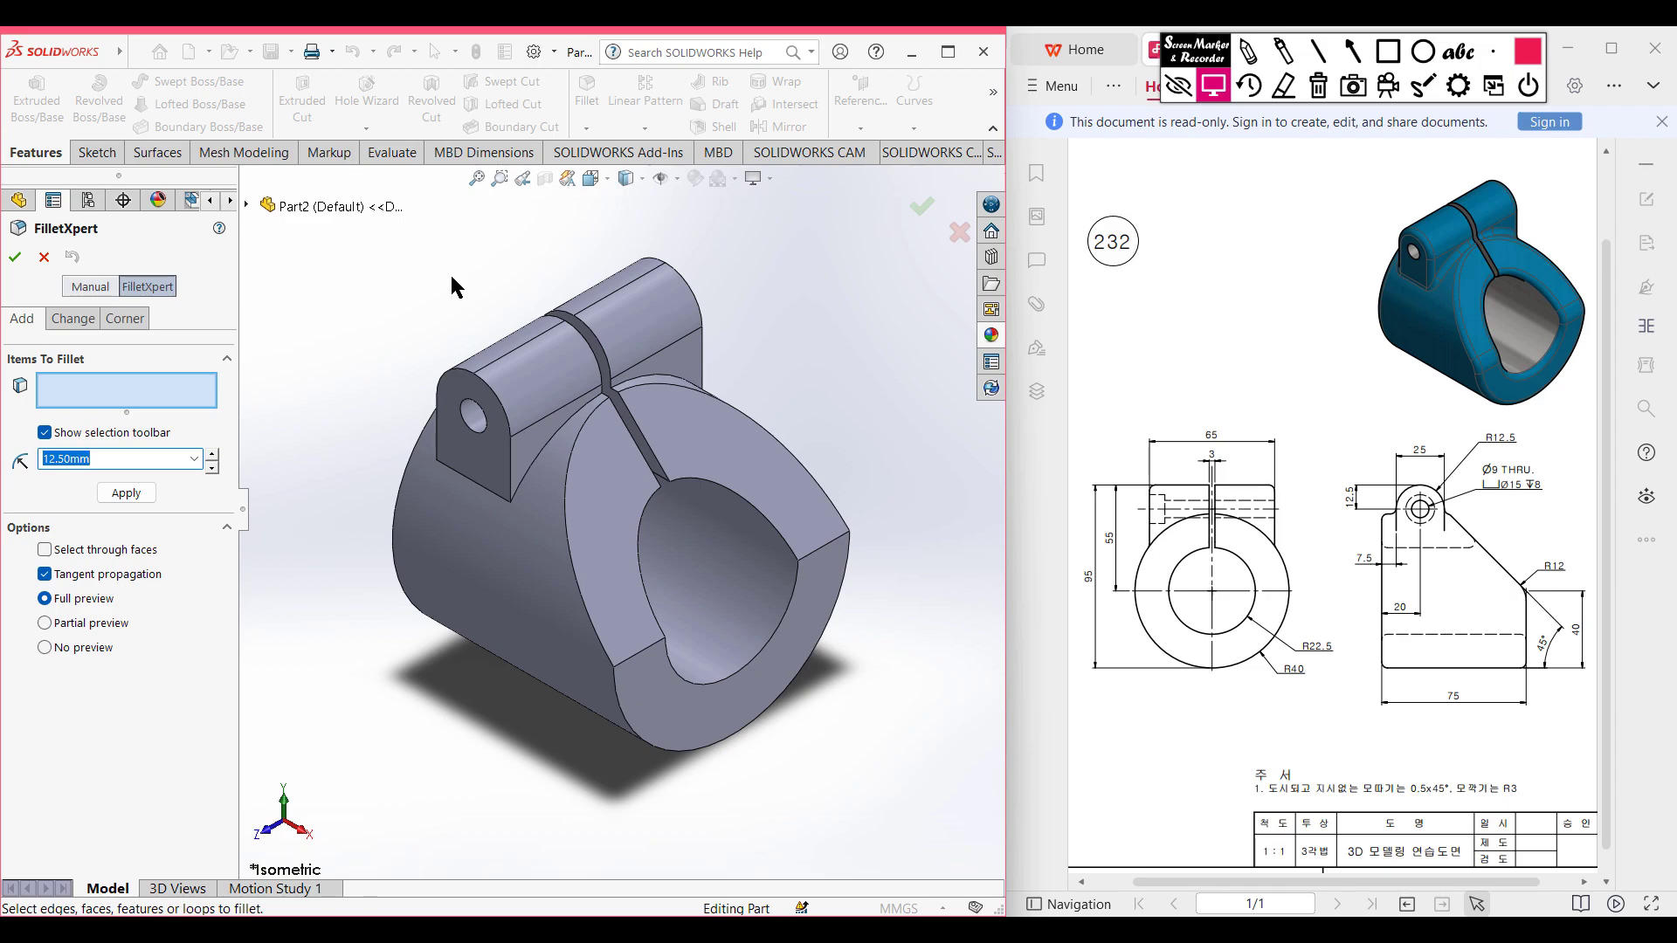
text(12)
click(646, 654)
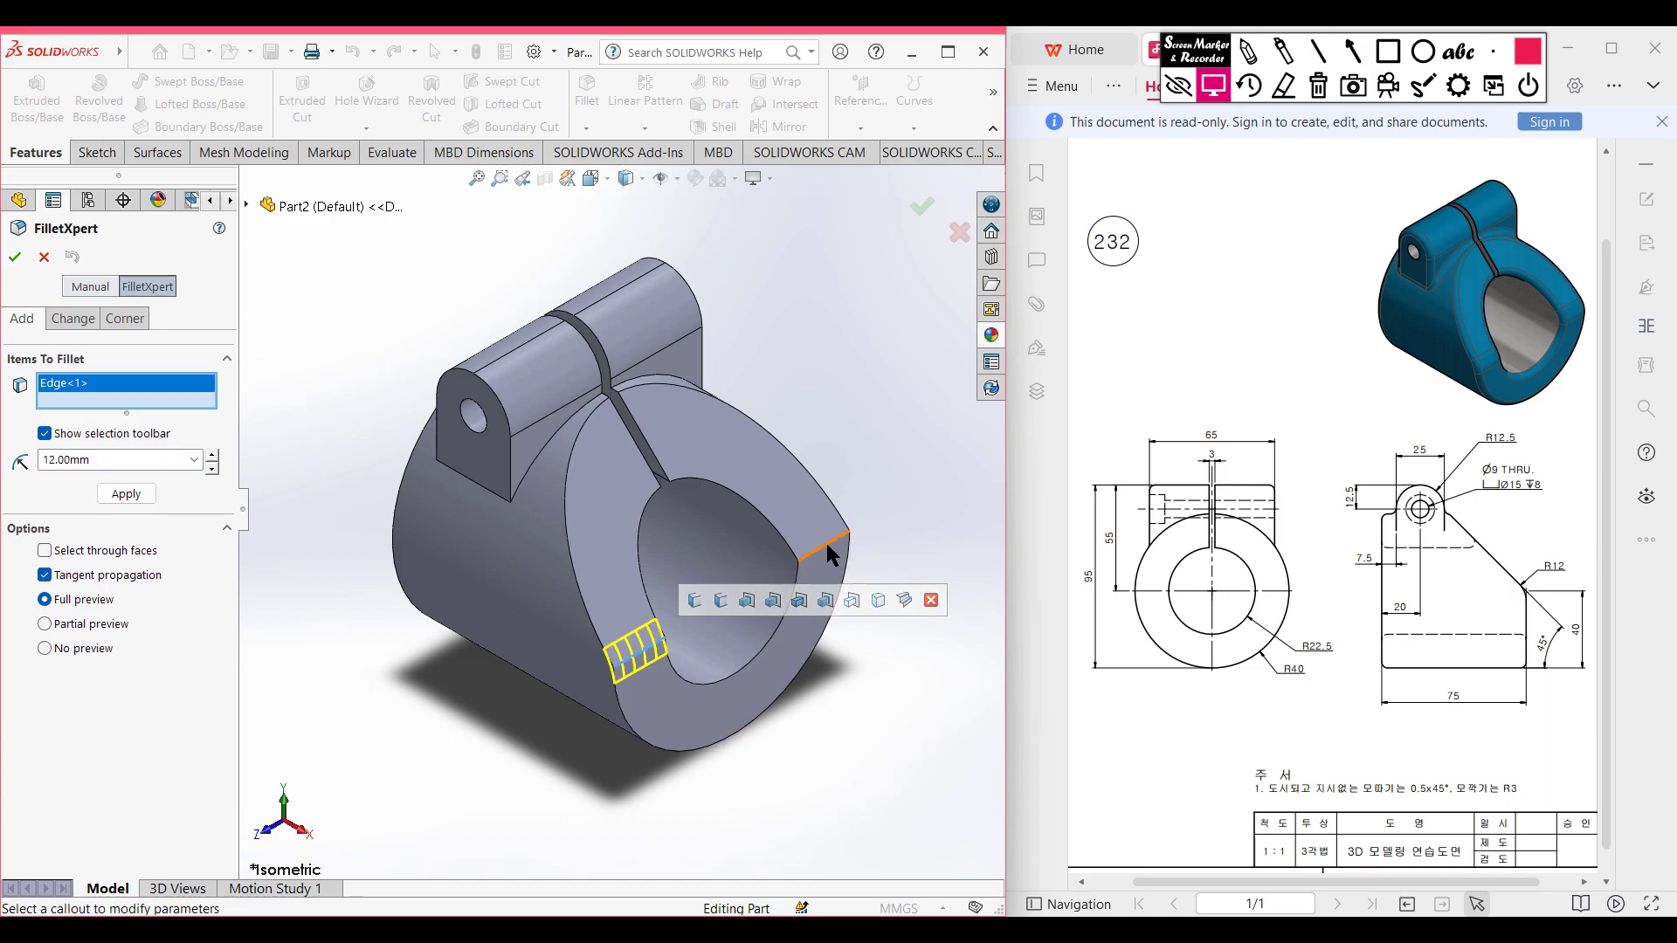
click(826, 546)
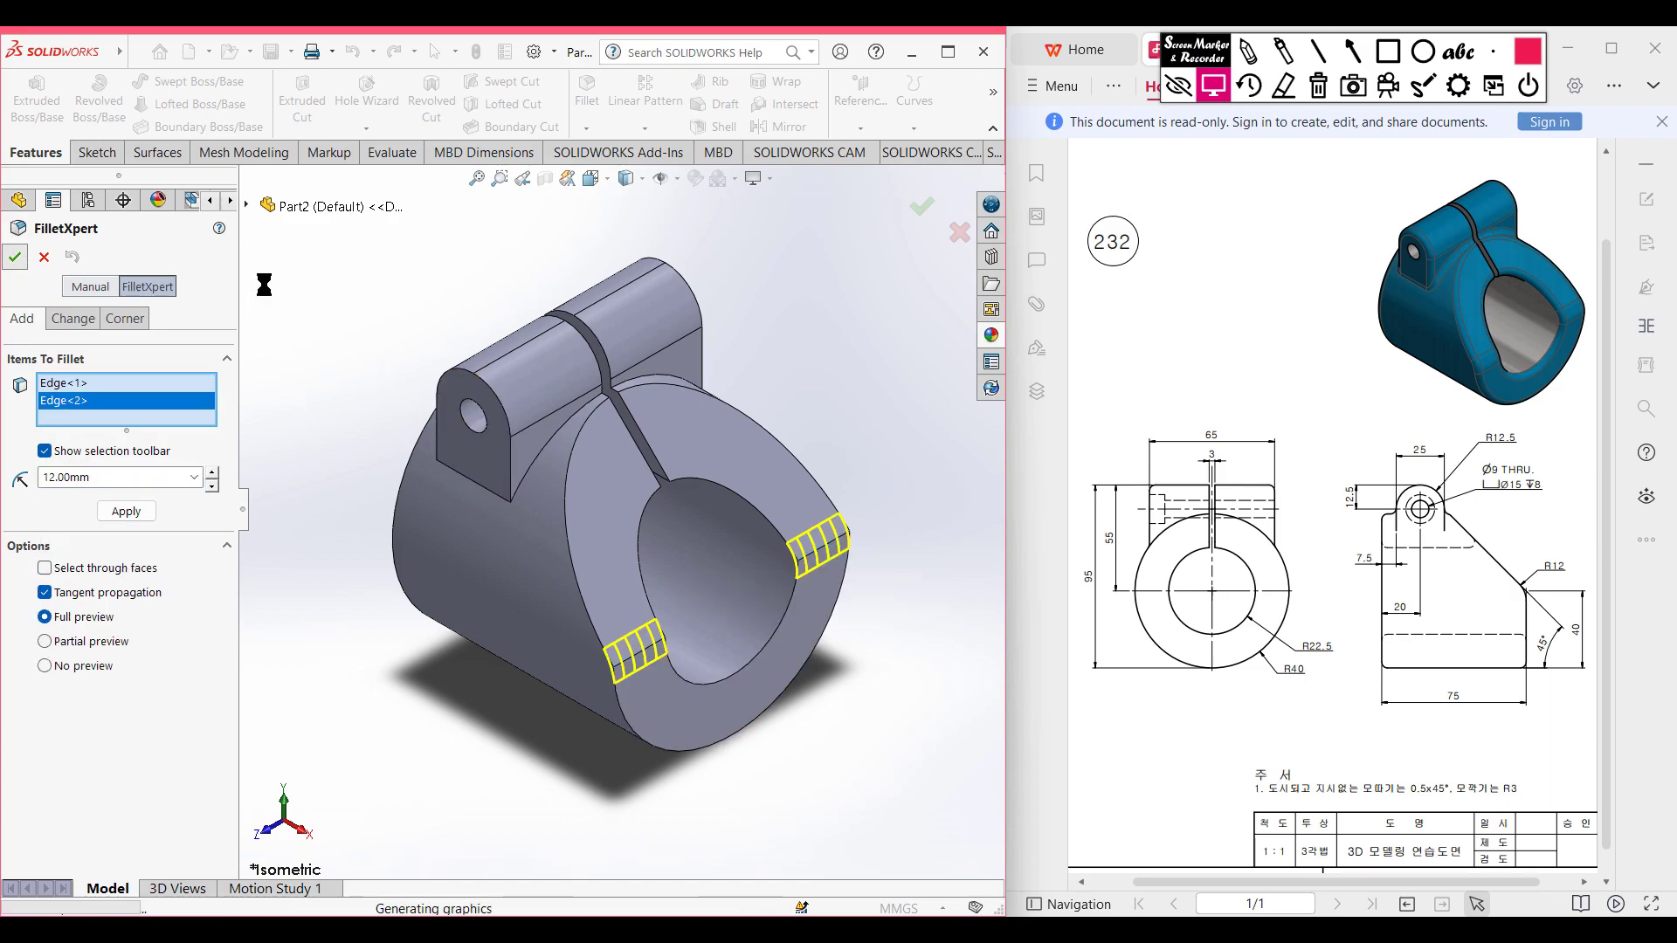
Start a 3 mm fillet and select the lug's end-face edges and its junction edges with the cylinder on both halves.
click(587, 106)
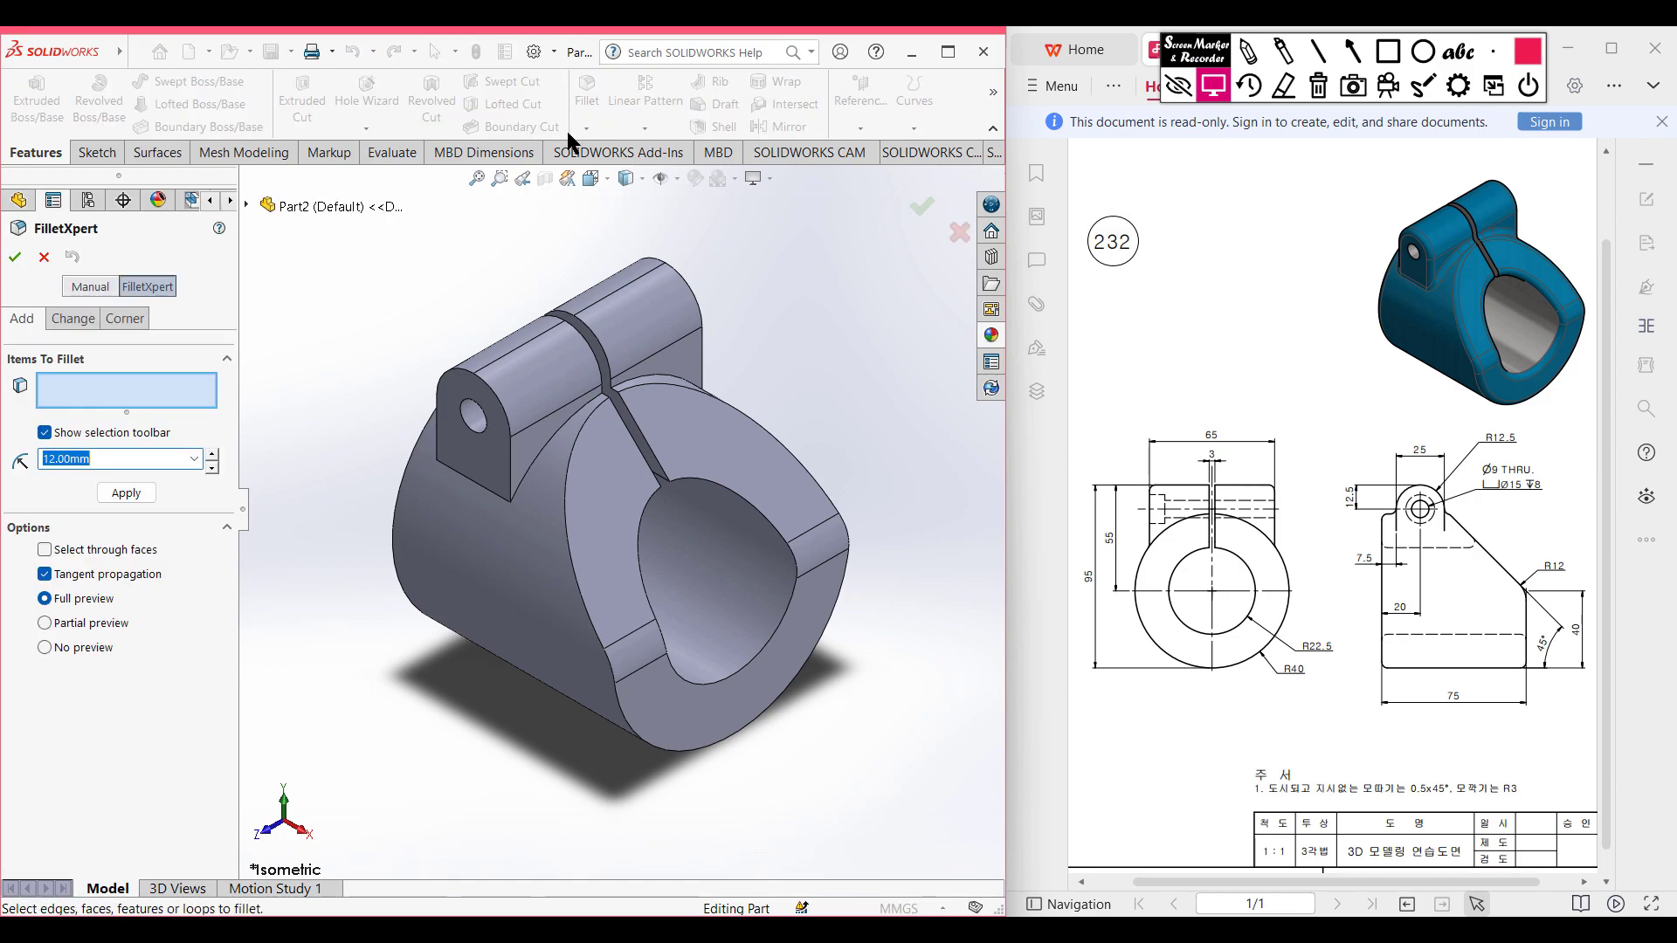
text(3)
click(540, 466)
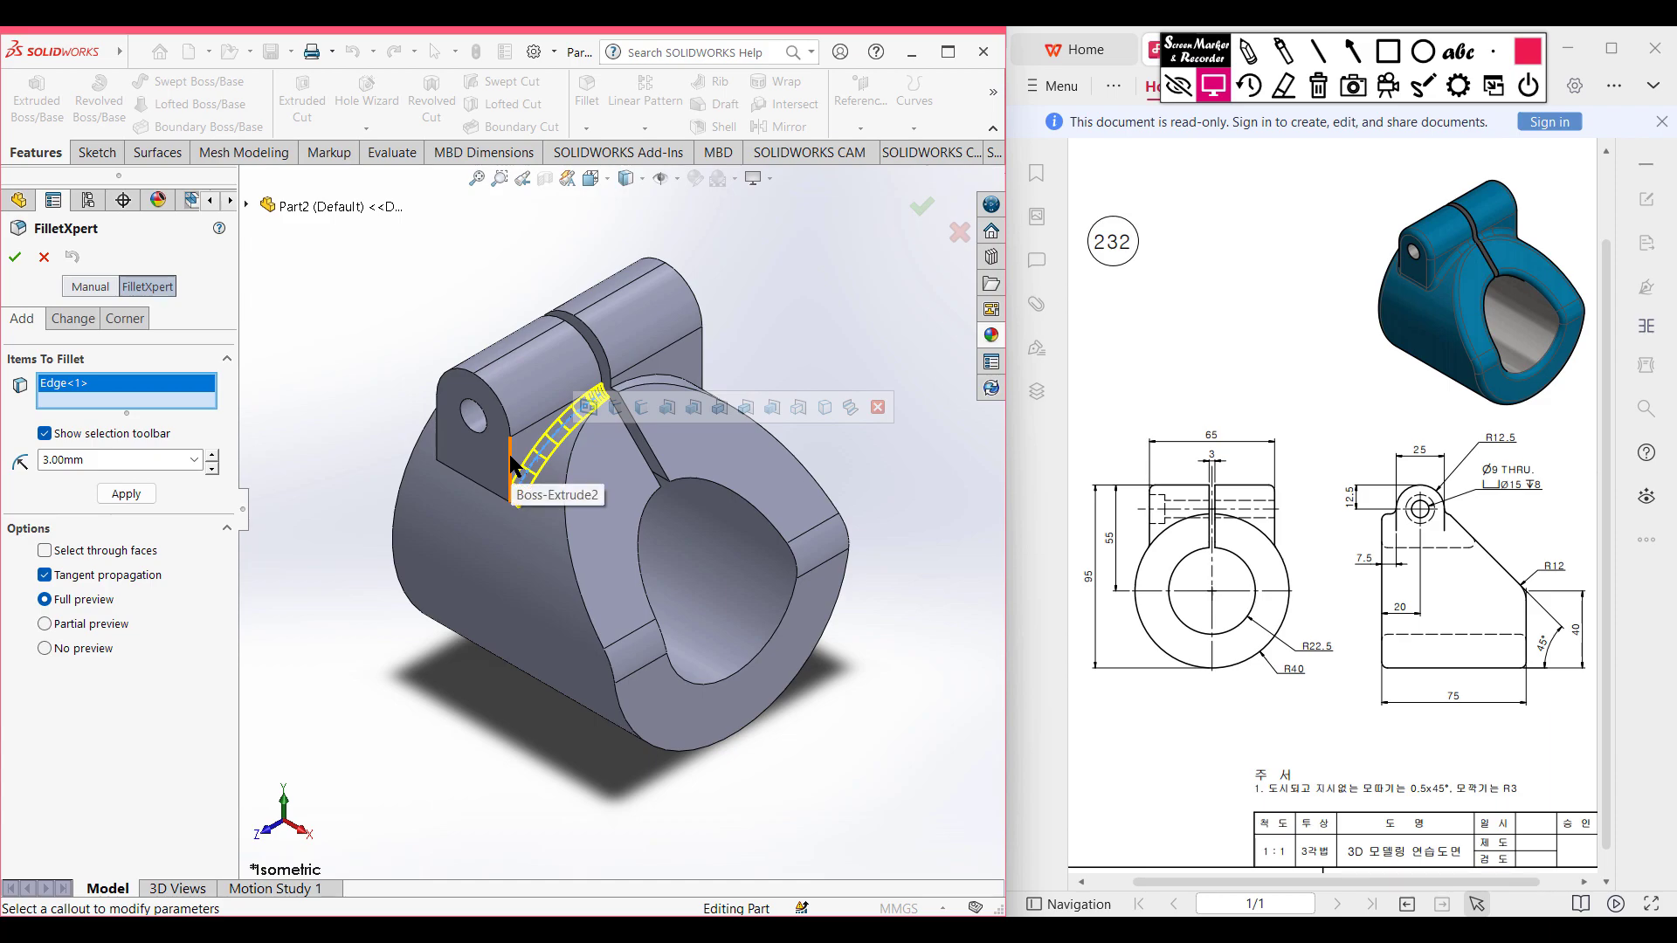
click(510, 457)
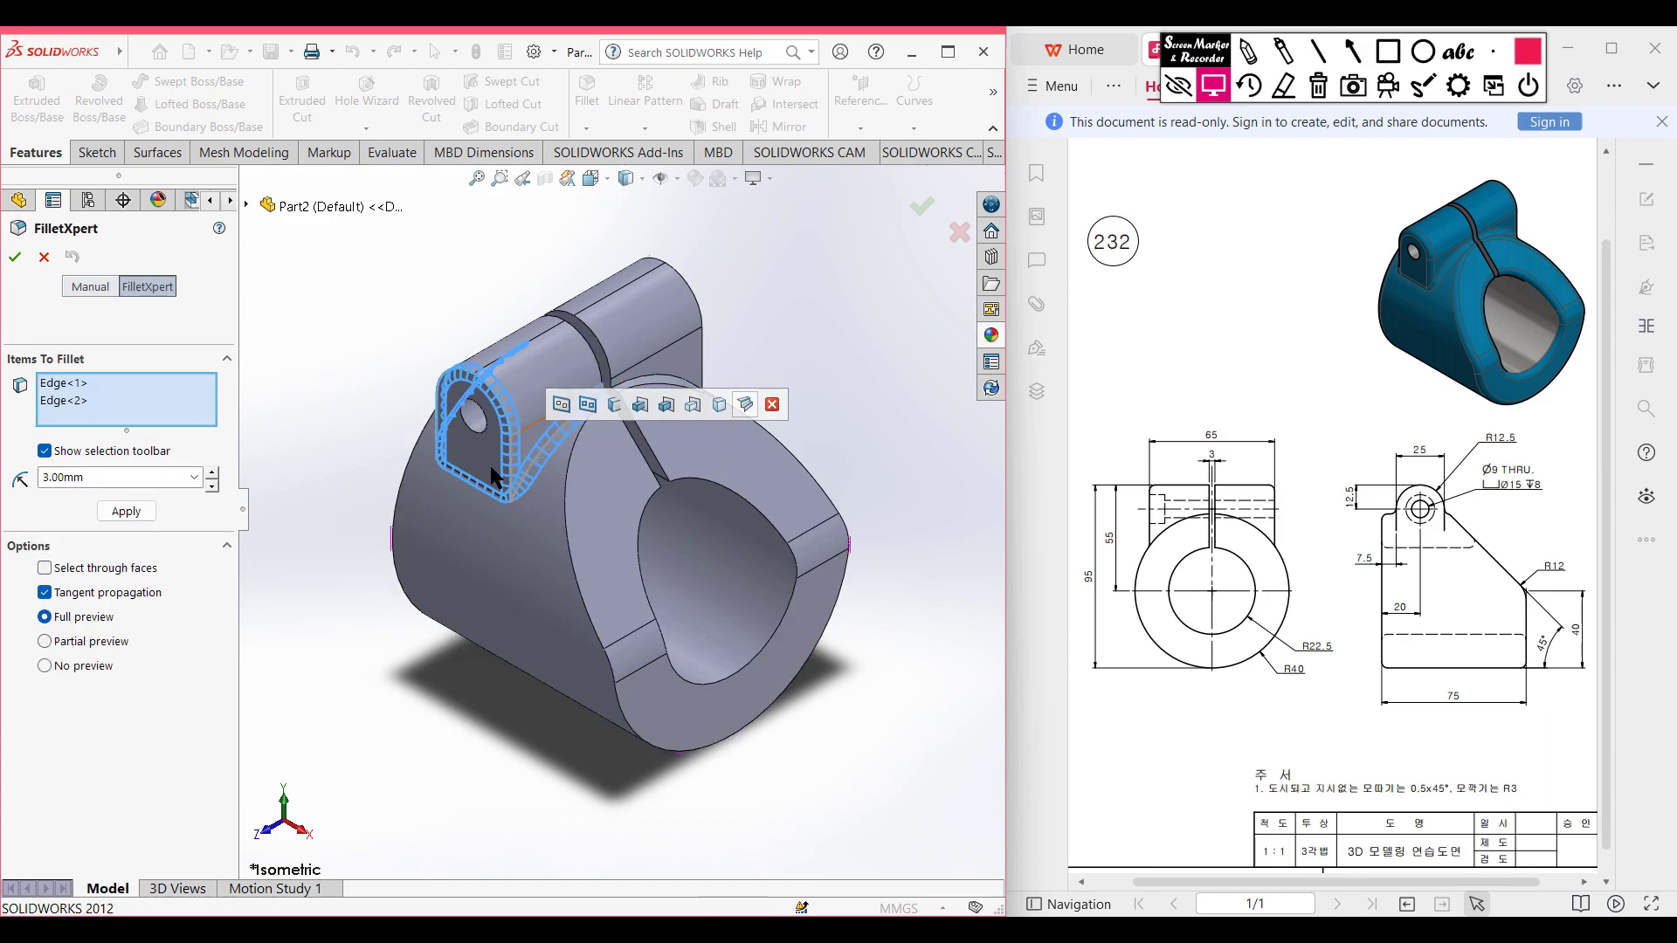
middle_drag(795, 407, 663, 459)
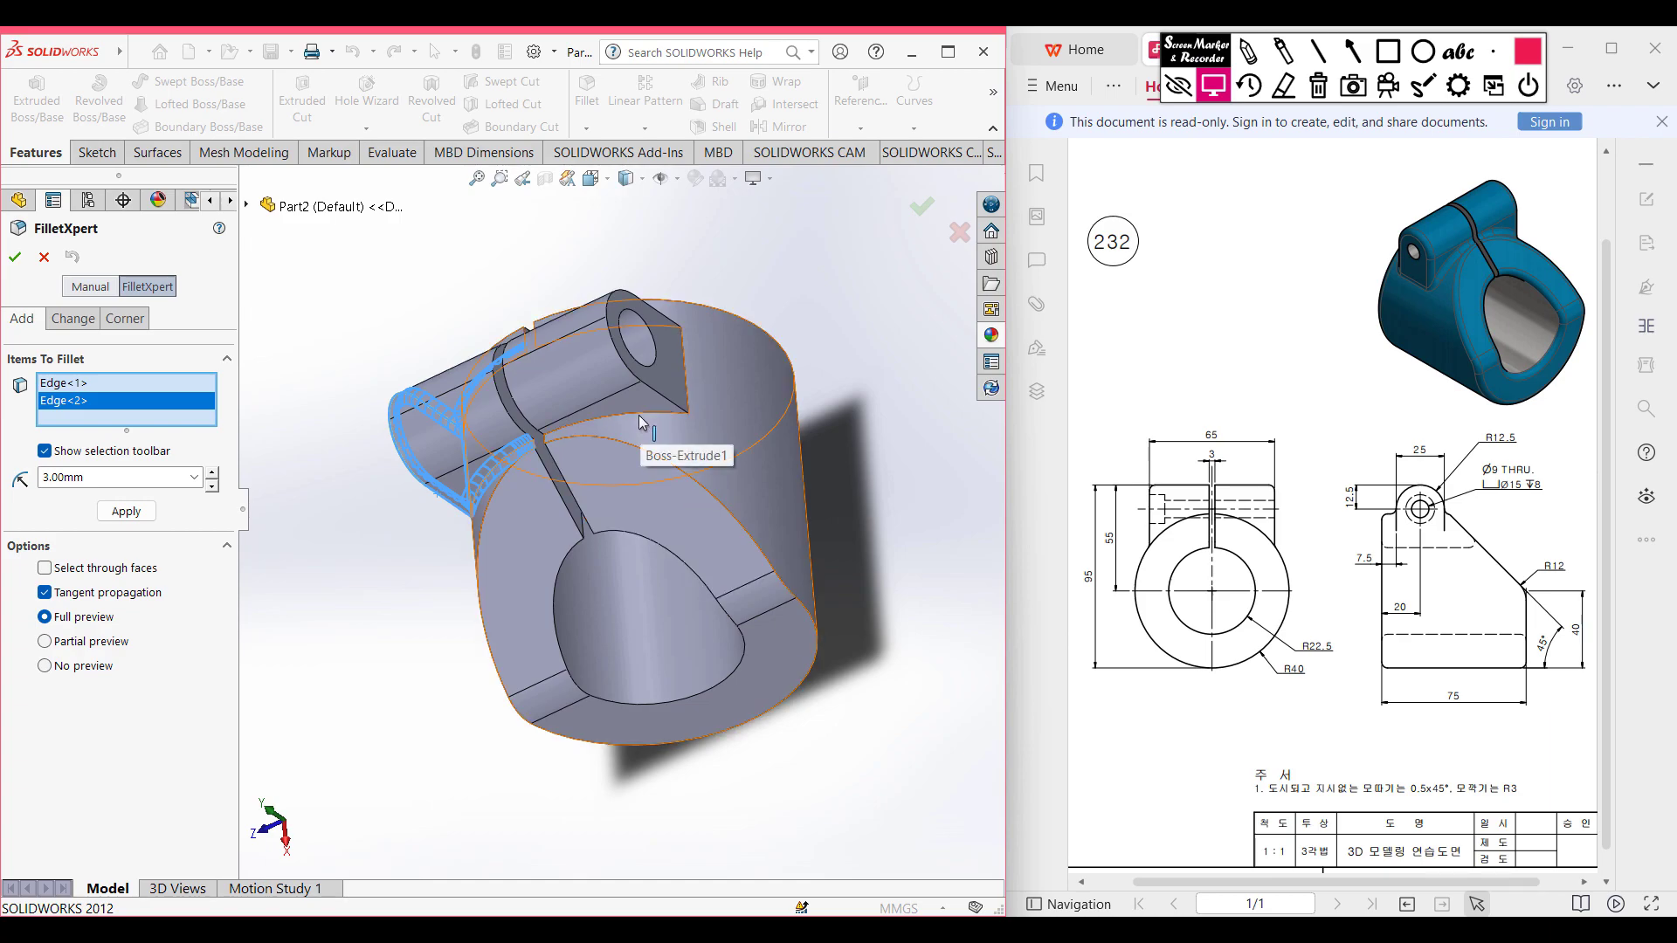
click(642, 421)
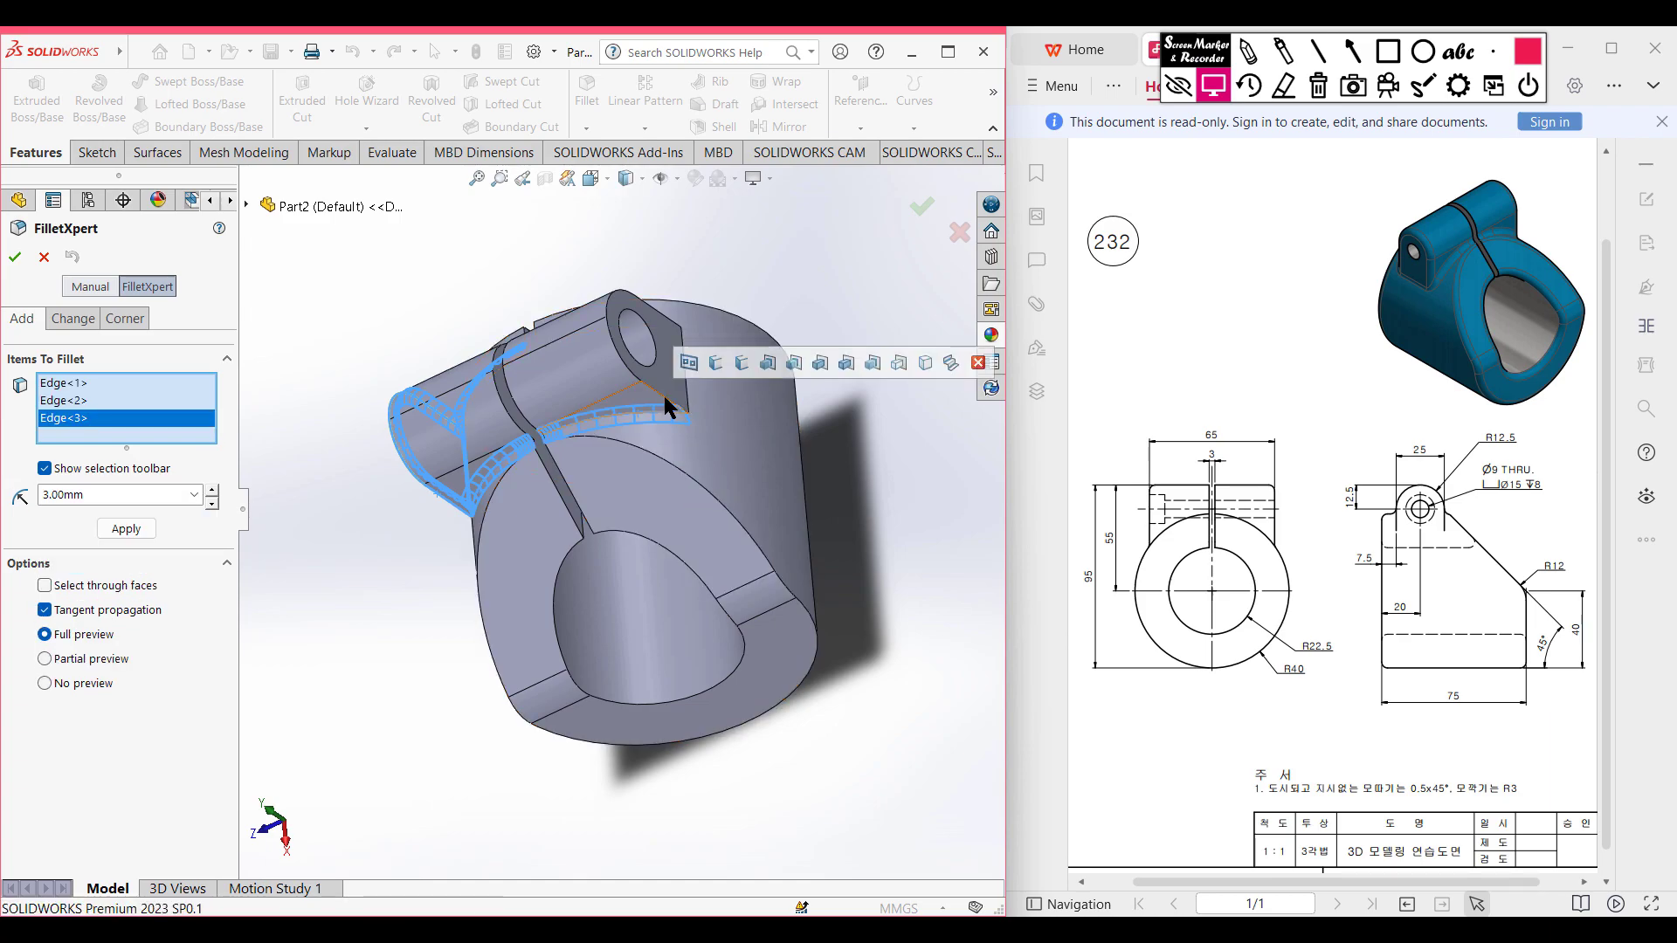
click(665, 398)
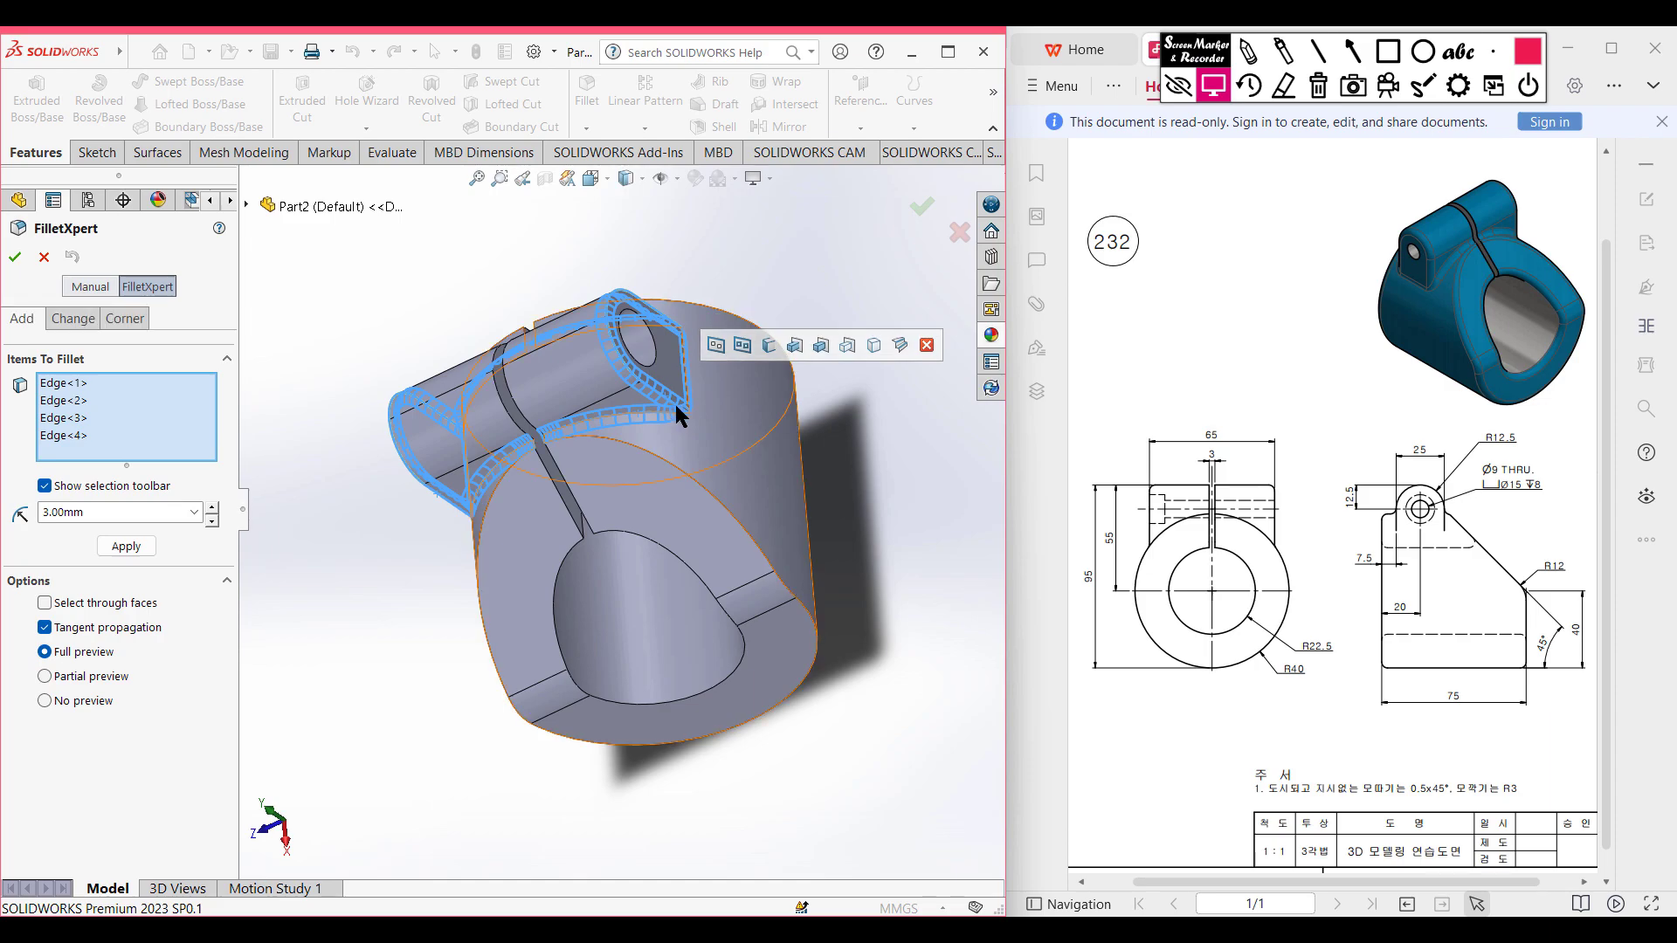
middle_drag(753, 449, 579, 541)
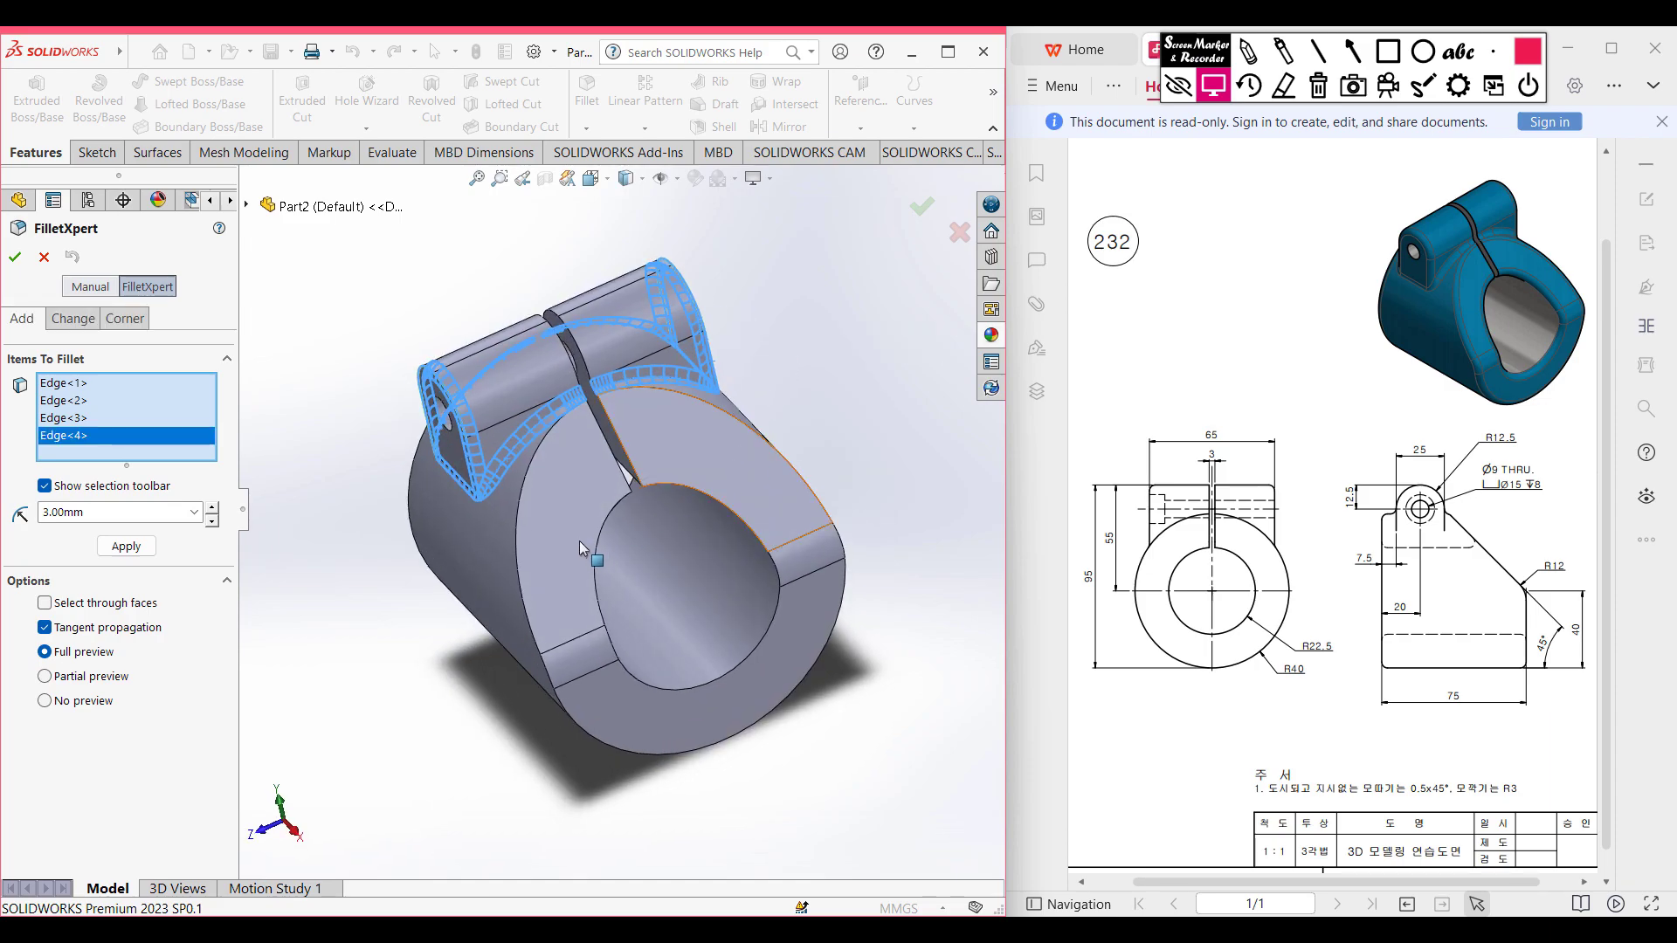
Add the outer and bore edges of the angled end and the opposite end's outer edge, and apply the 3 mm fillets.
click(520, 566)
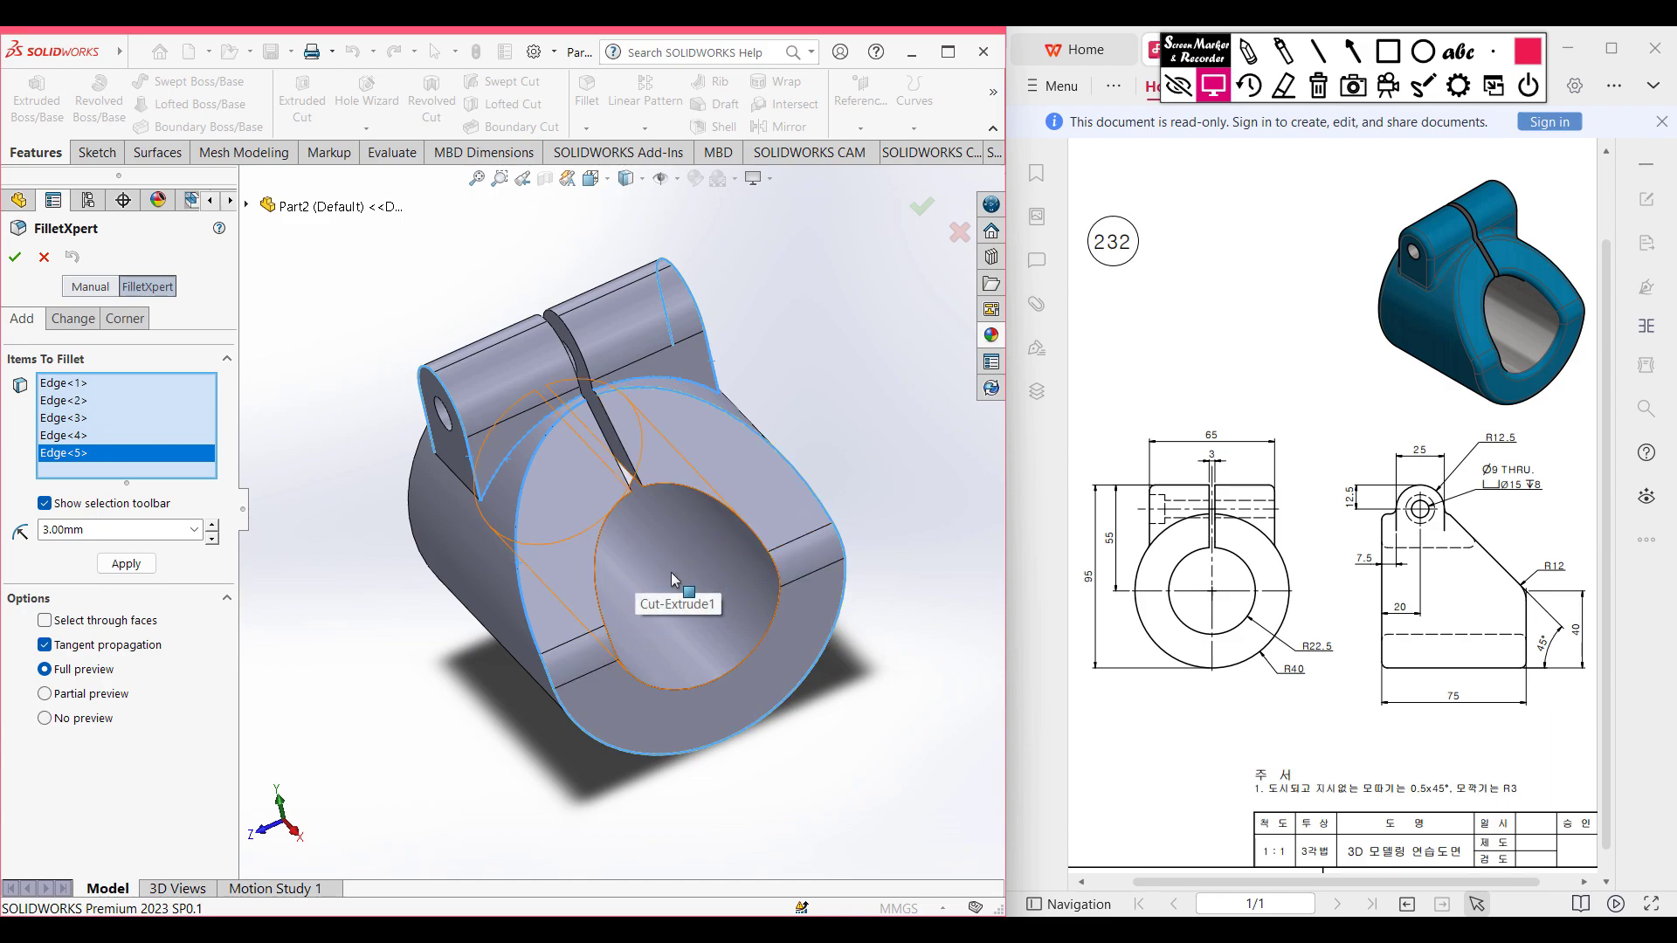
click(600, 592)
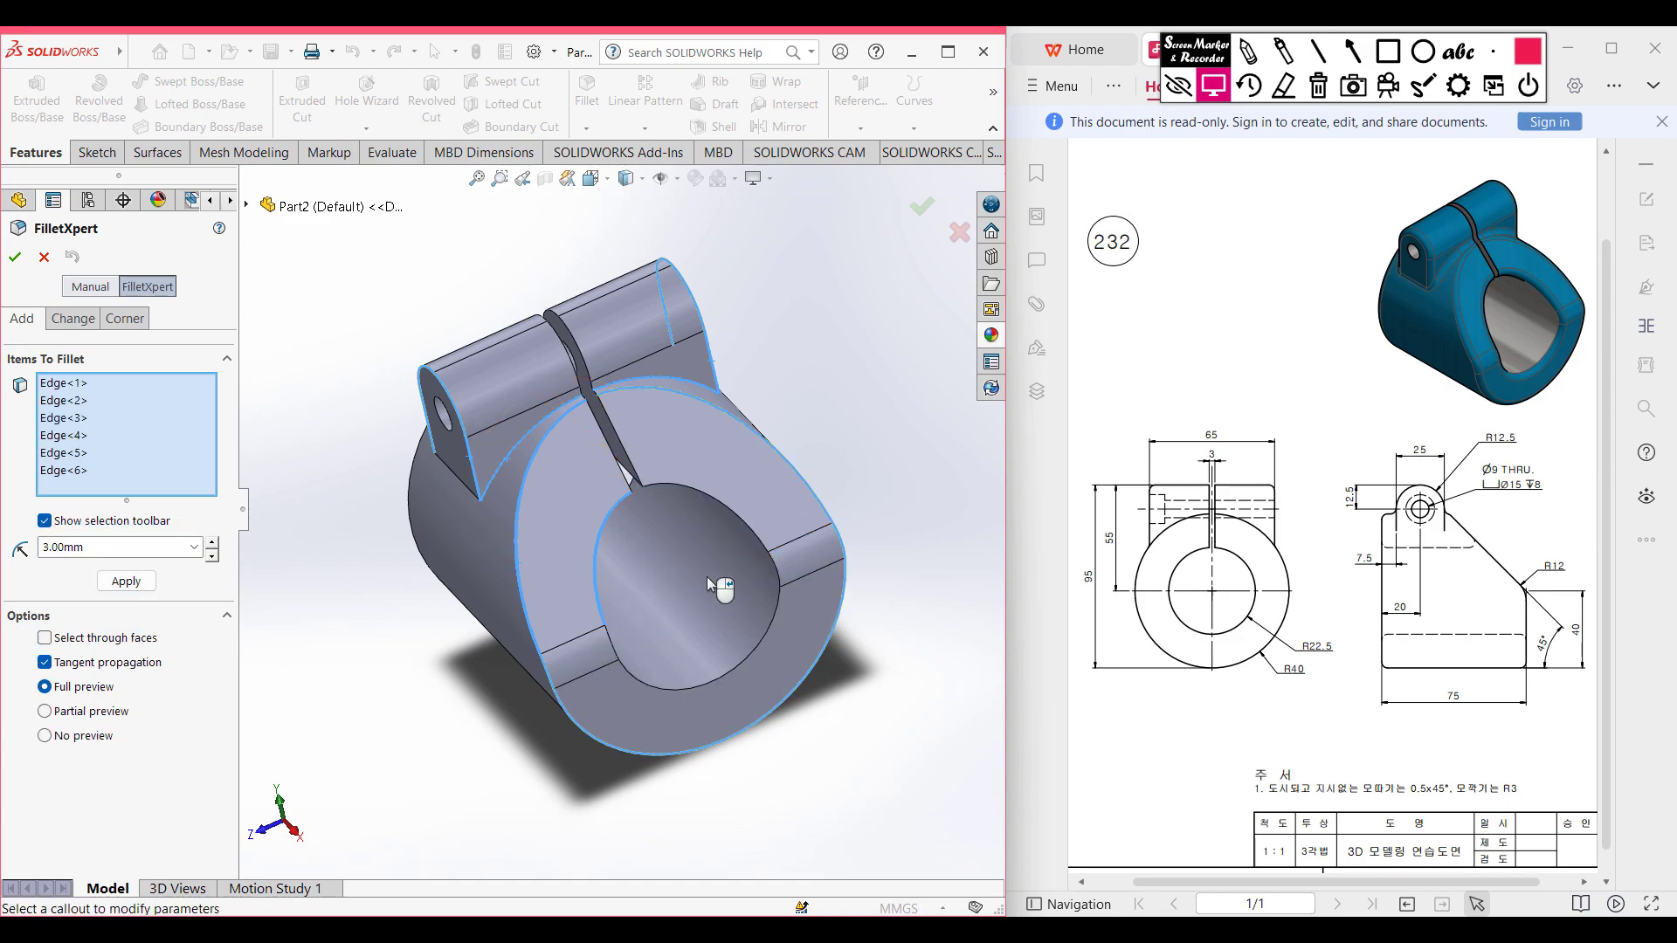
middle_drag(419, 585, 510, 615)
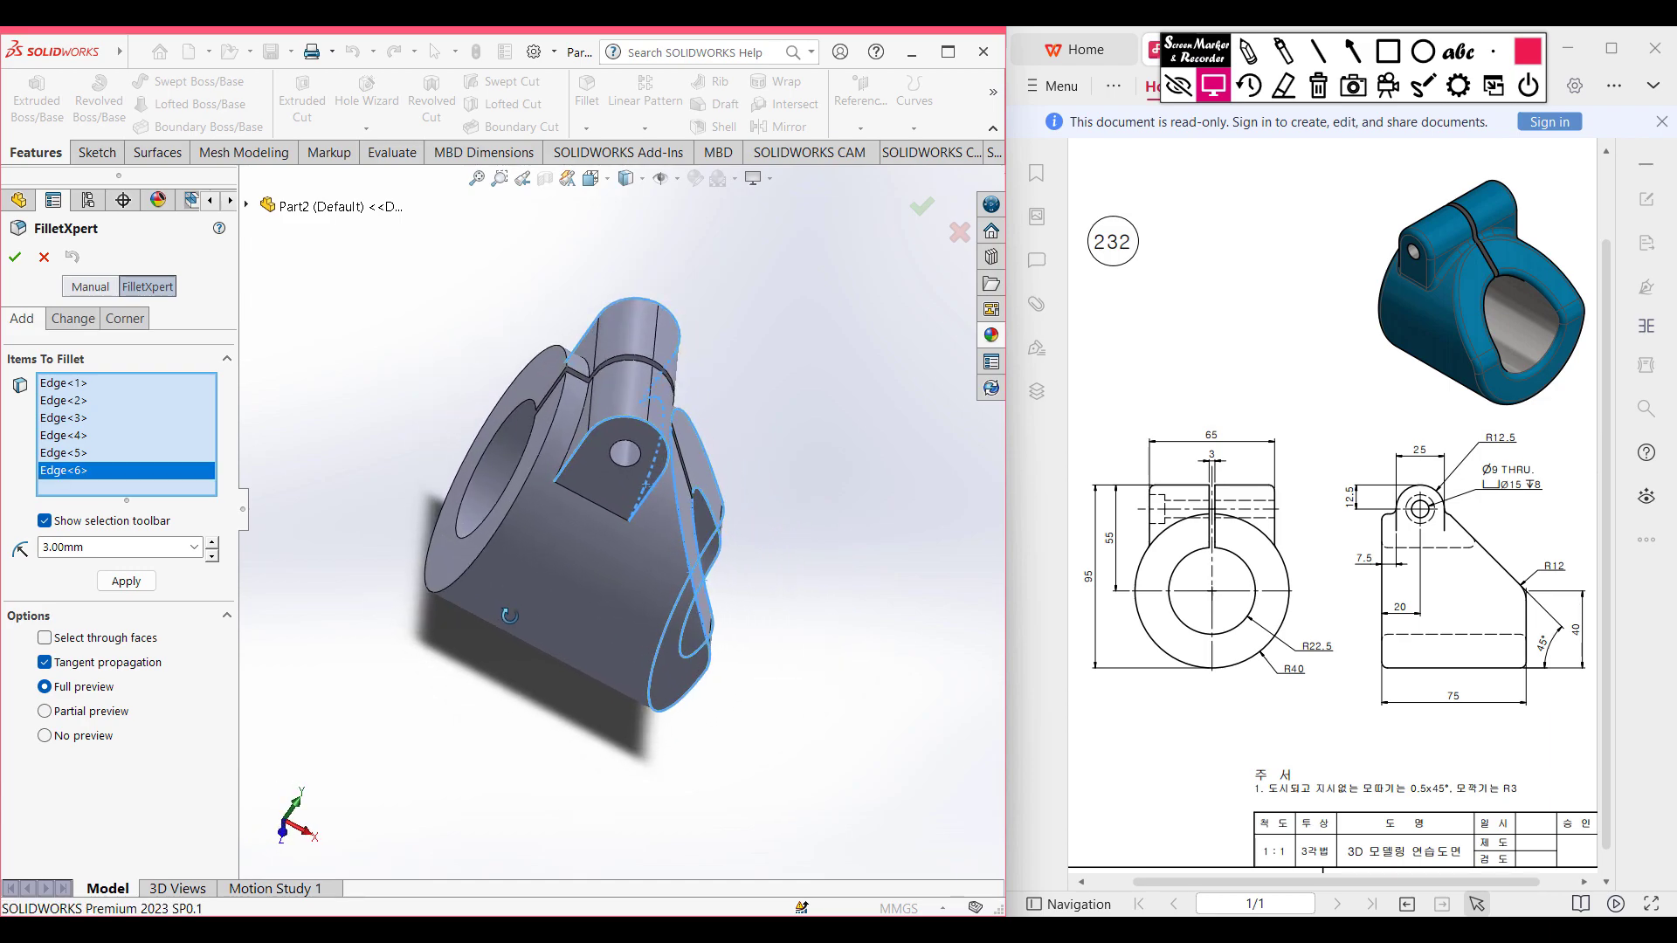
click(467, 581)
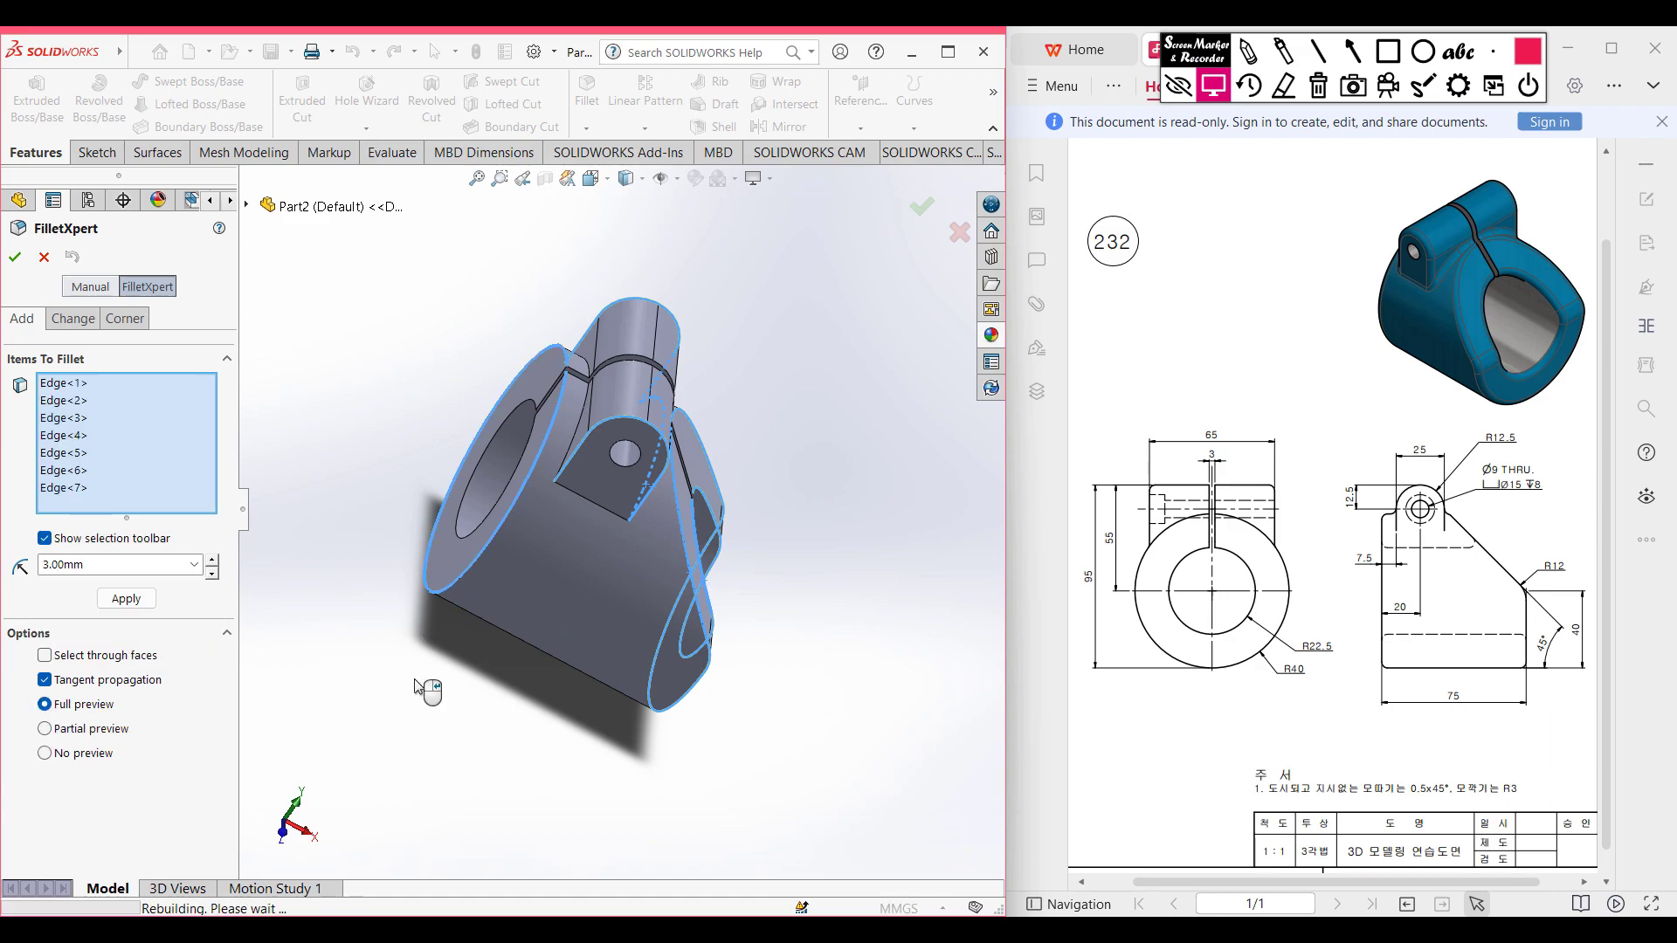
click(14, 259)
click(14, 258)
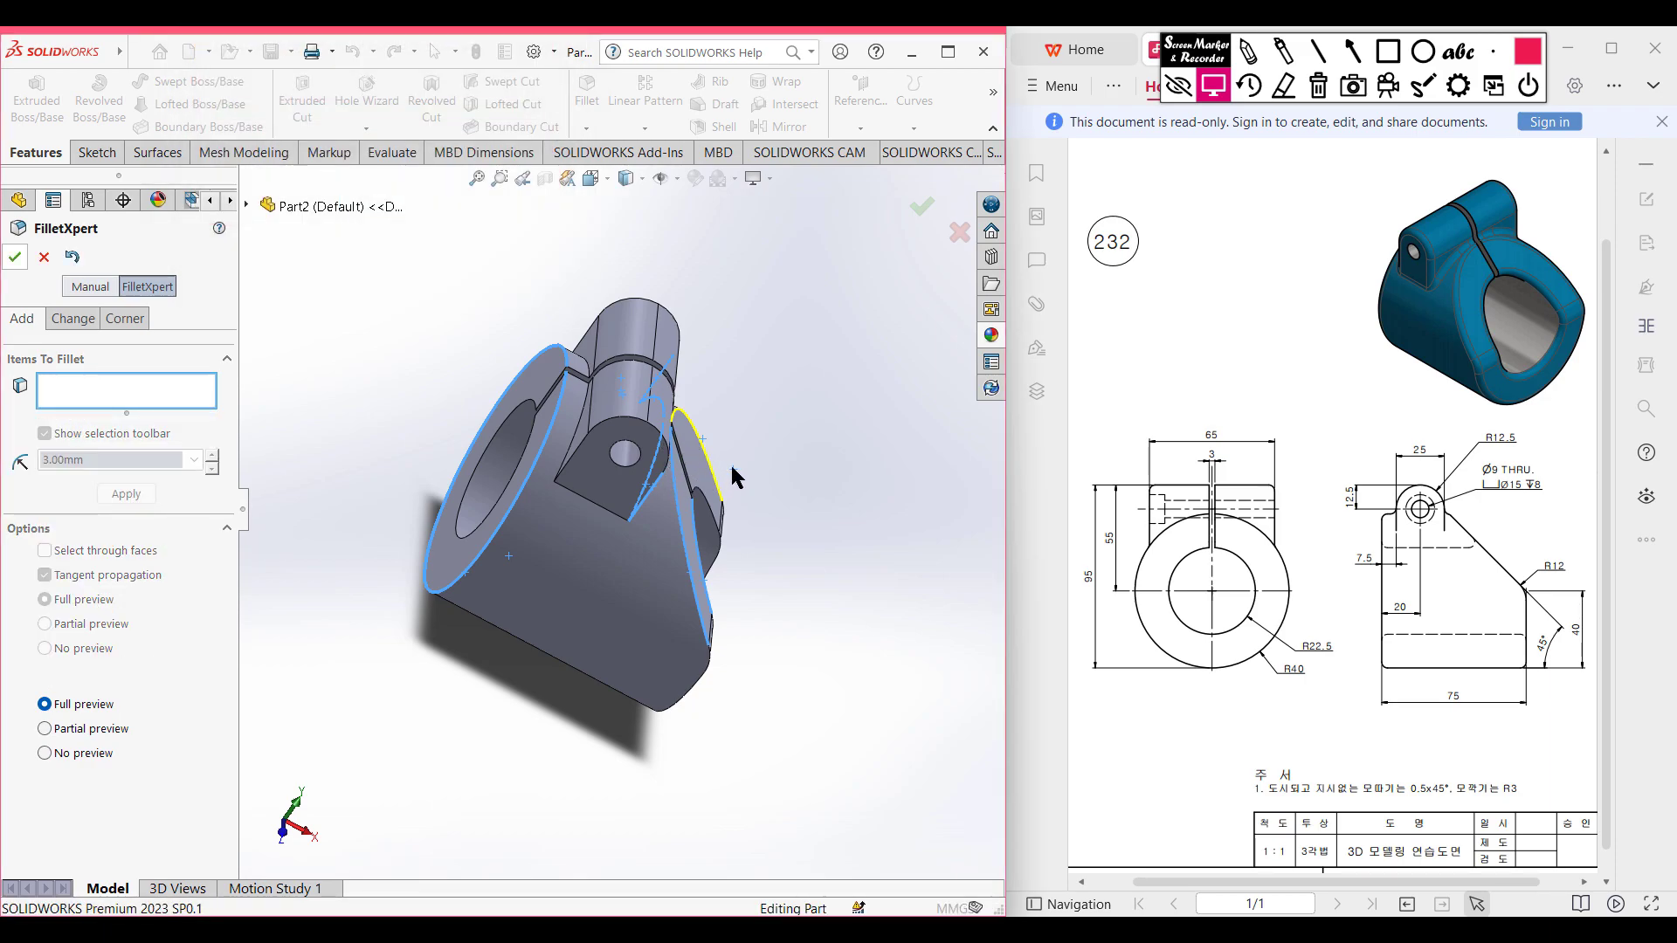
middle_drag(760, 475, 624, 427)
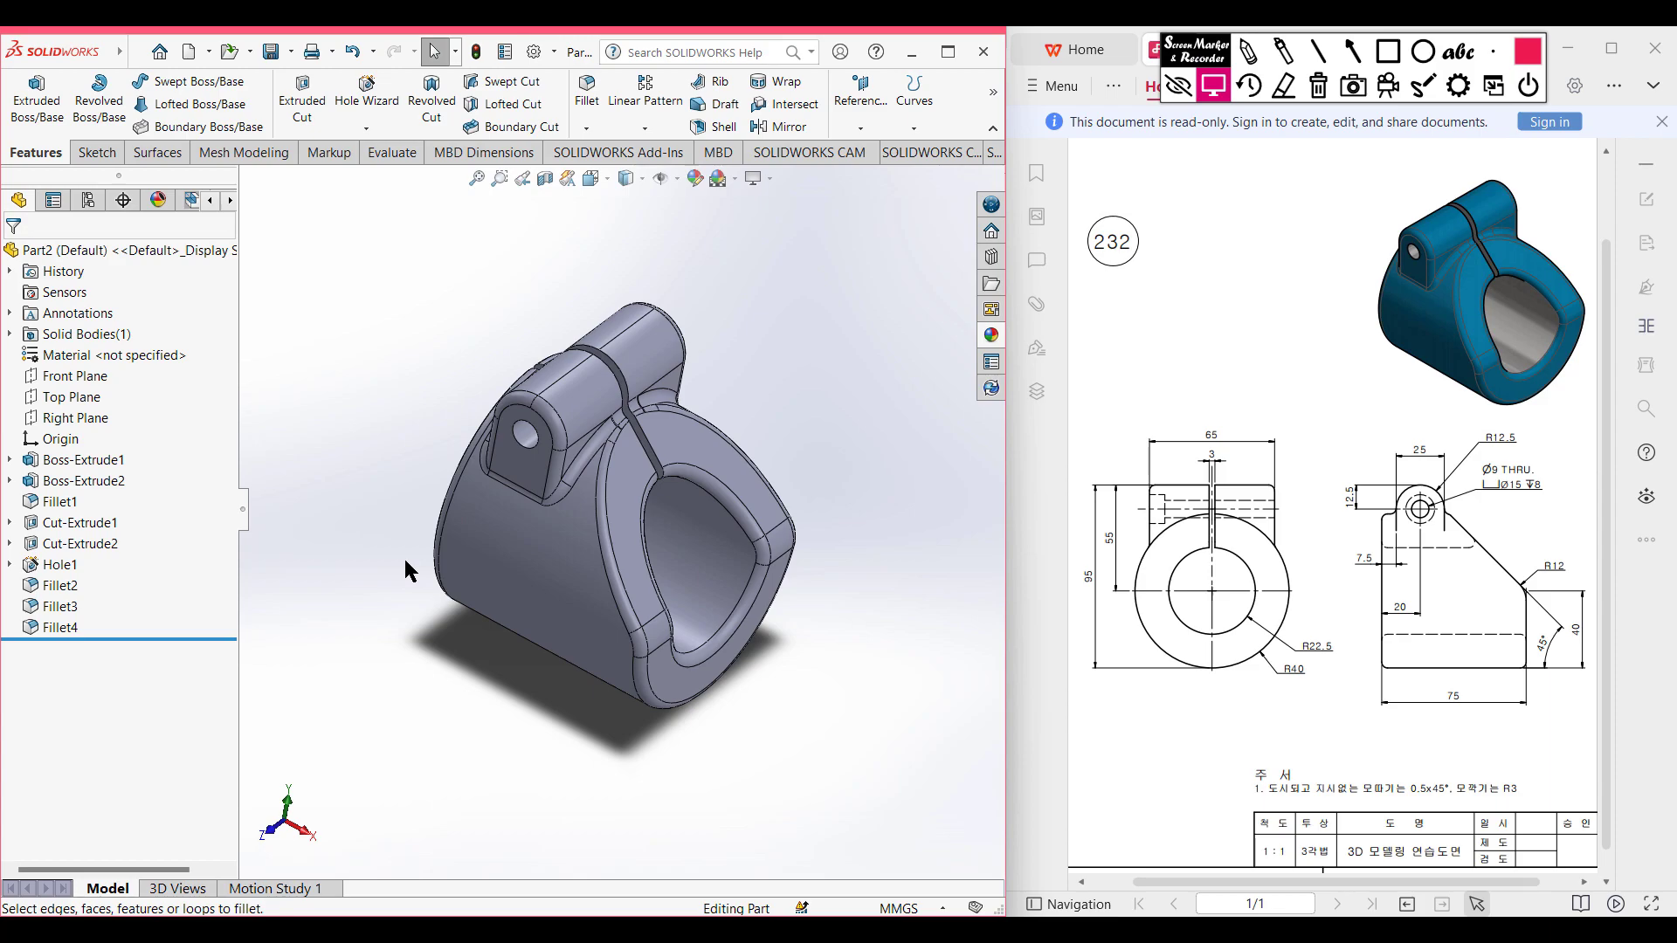
key(ctrl+7)
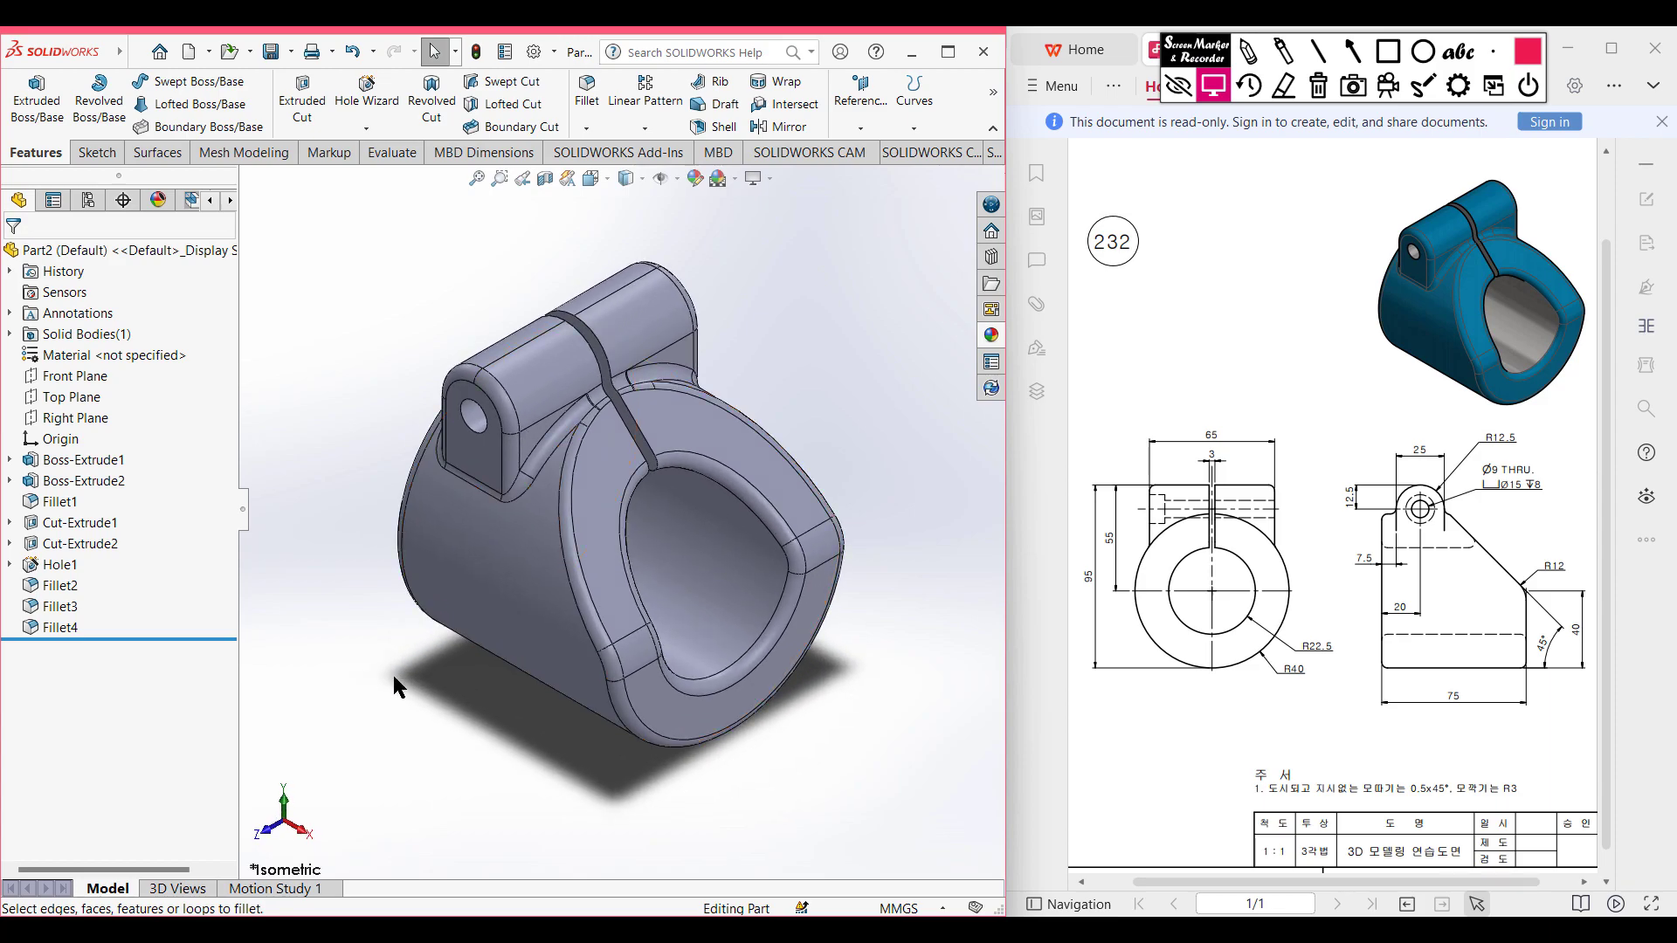